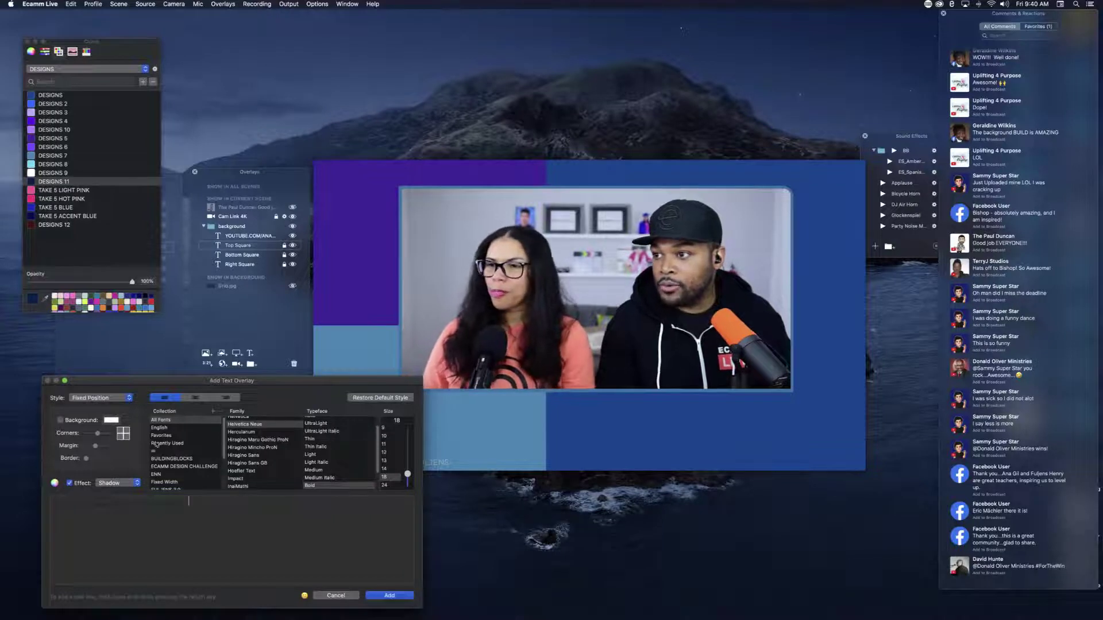
Step: Colour the long underscore line white with the DESIGNS 9 swatch and add it as a text overlay
left_click(29, 173)
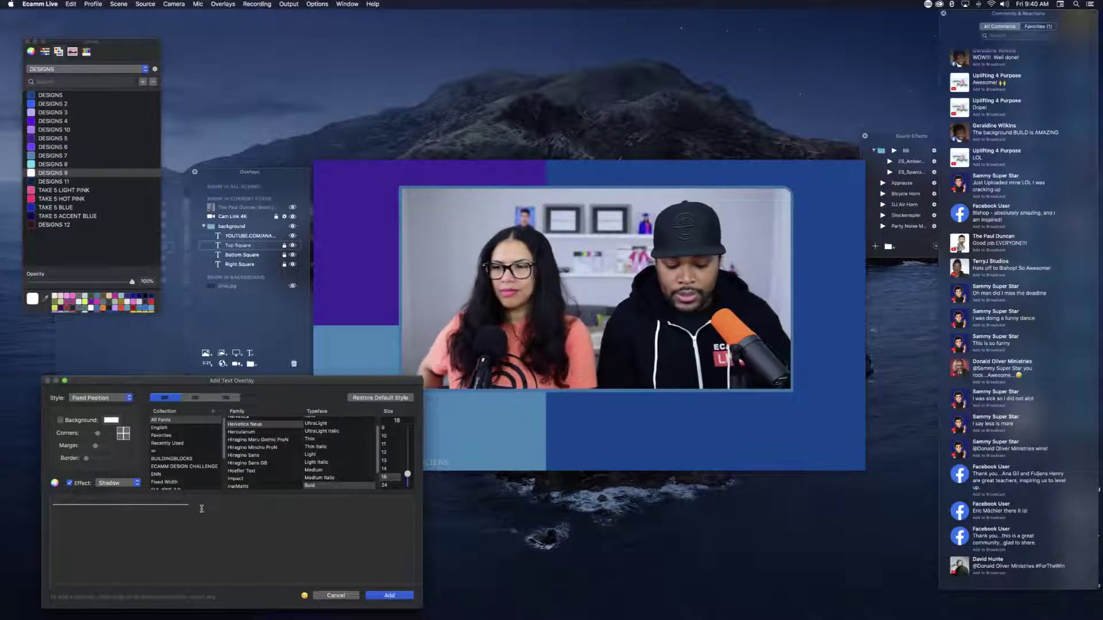
key("Down")
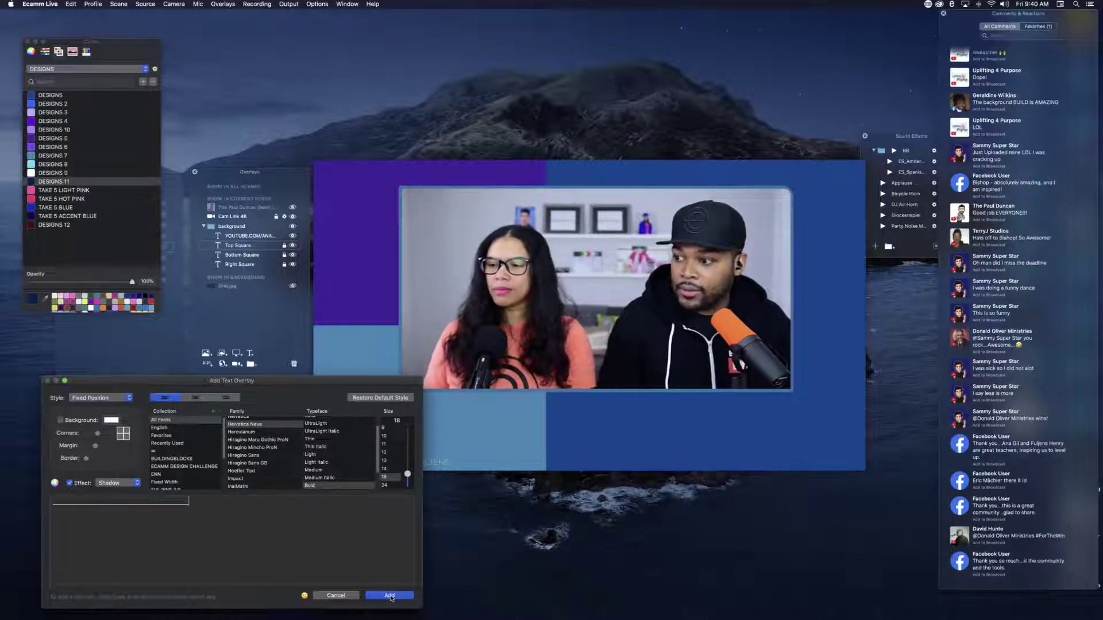
left_click(389, 595)
Step: Move the white line below the camera frame and enlarge it to span most of the scene's width
left_click_drag(497, 425, 530, 438)
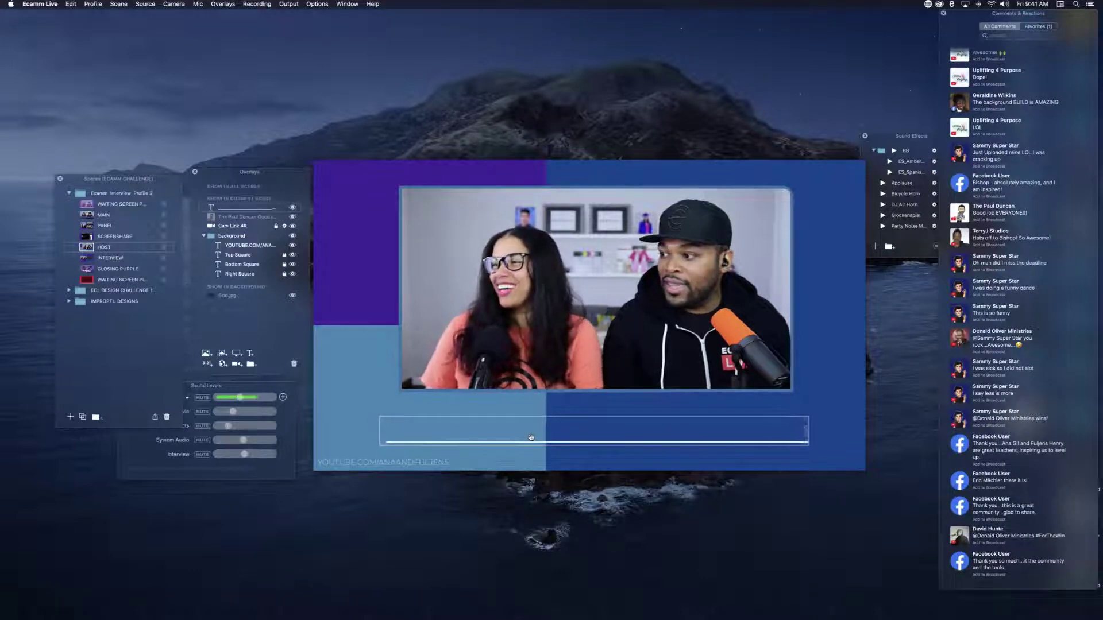
scroll(525, 437, "up", 5)
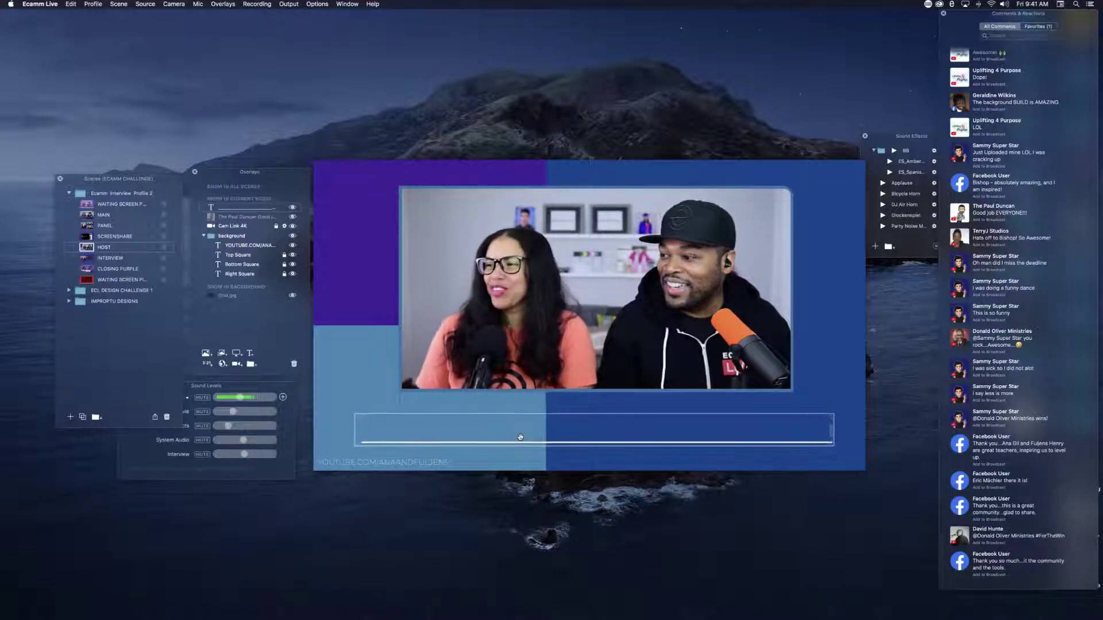
left_click_drag(520, 437, 512, 435)
mouse_move(362, 442)
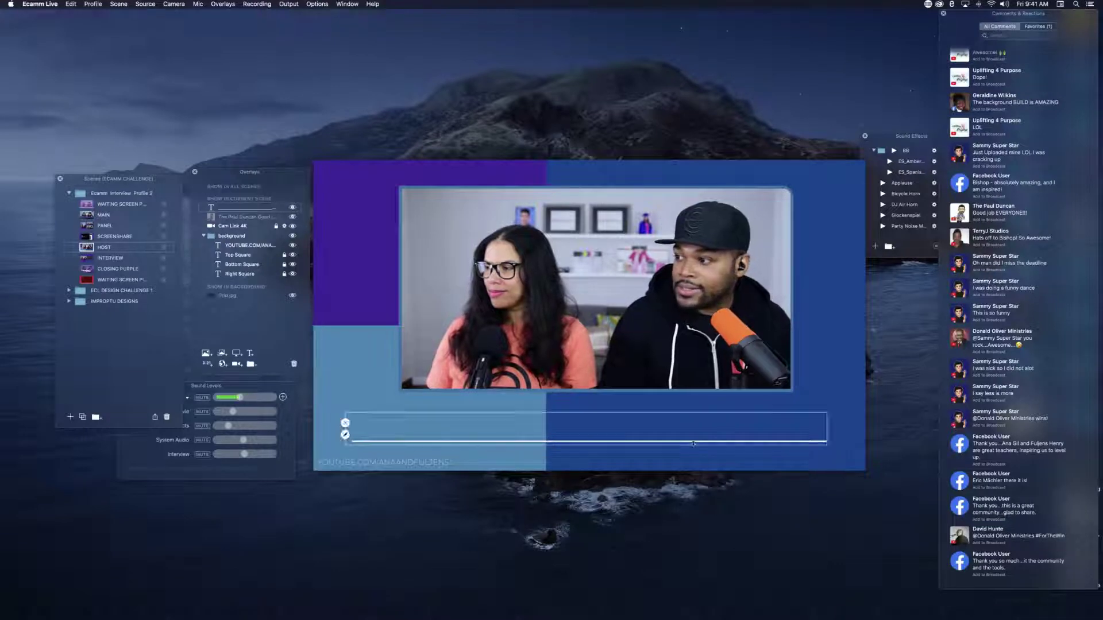
mouse_move(348, 228)
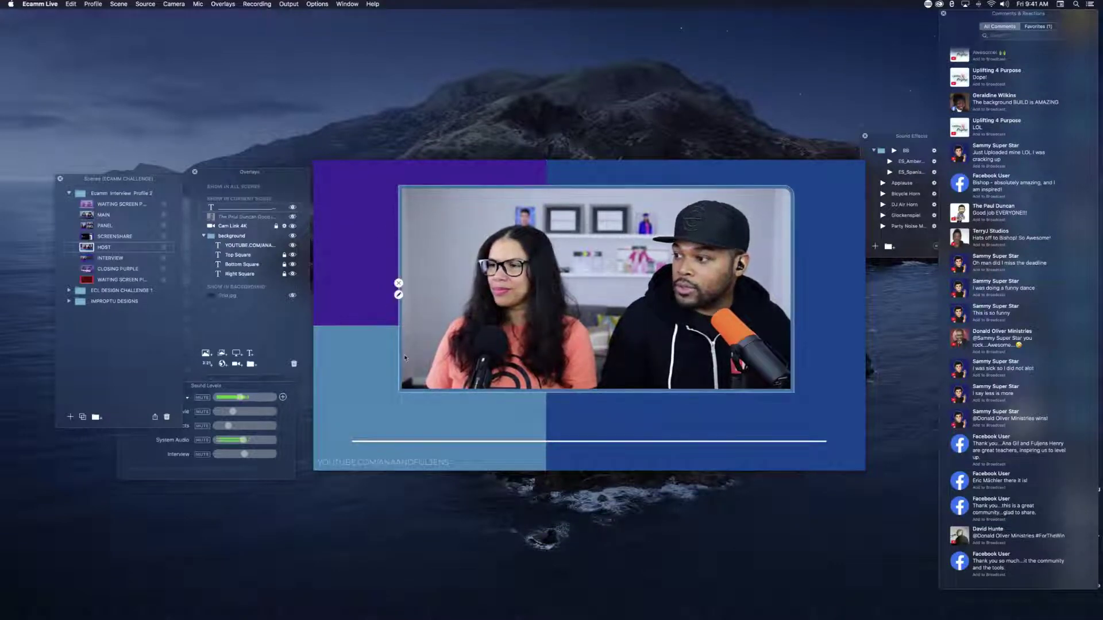
mouse_move(384, 427)
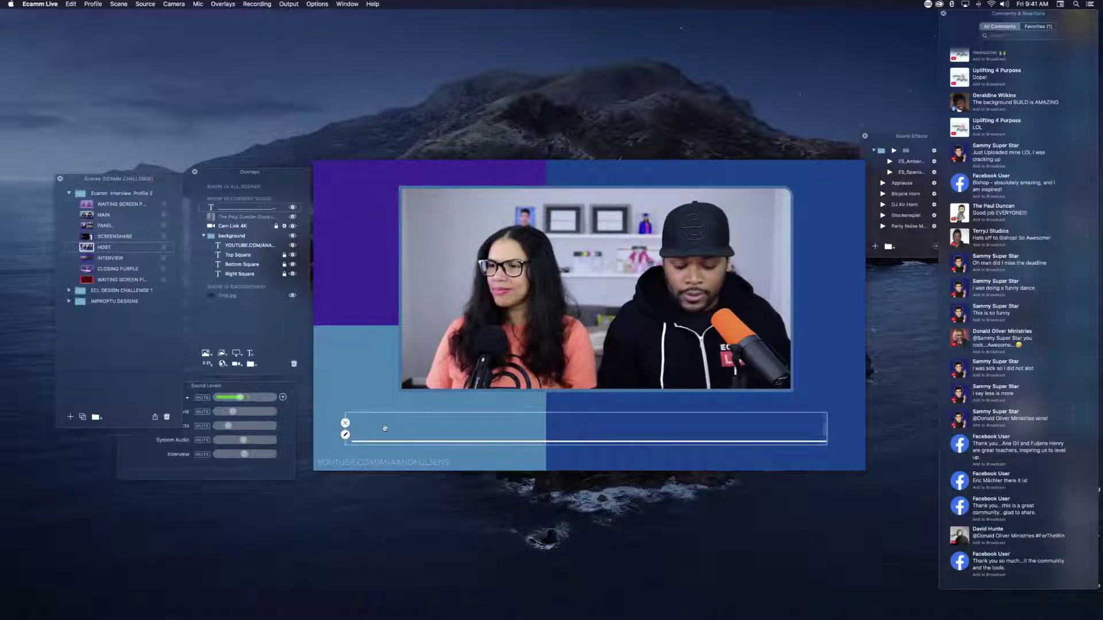
Step: Add a second text overlay of six underscores in Helvetica Neue Condensed Bold and place it below the camera frame
left_click(345, 435)
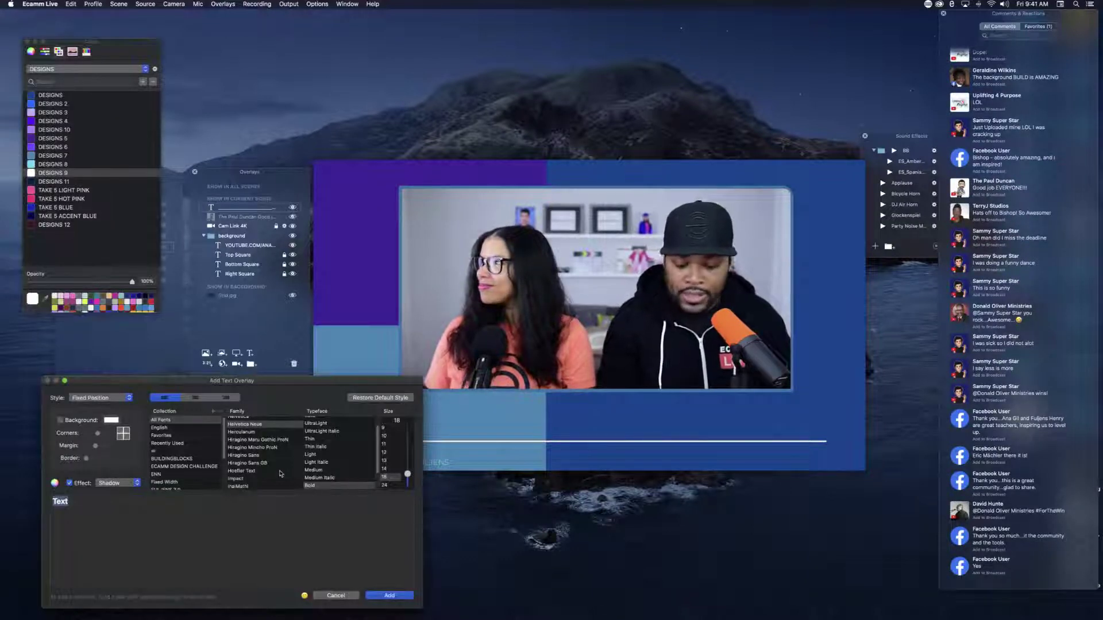
key("BackSpace")
type("______")
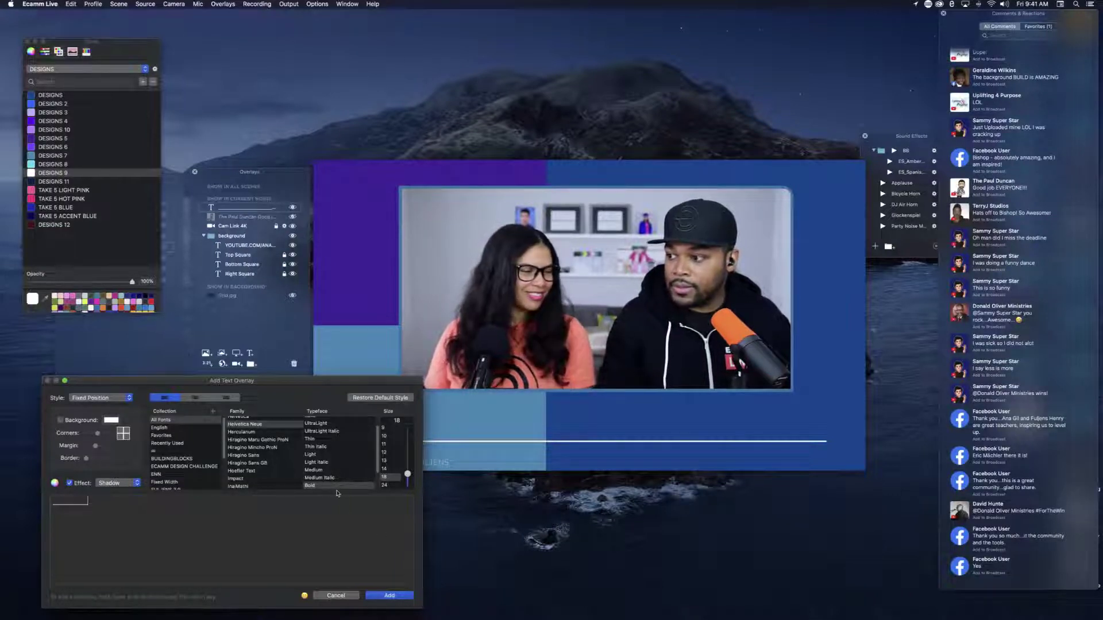
scroll(325, 475, "down", 3)
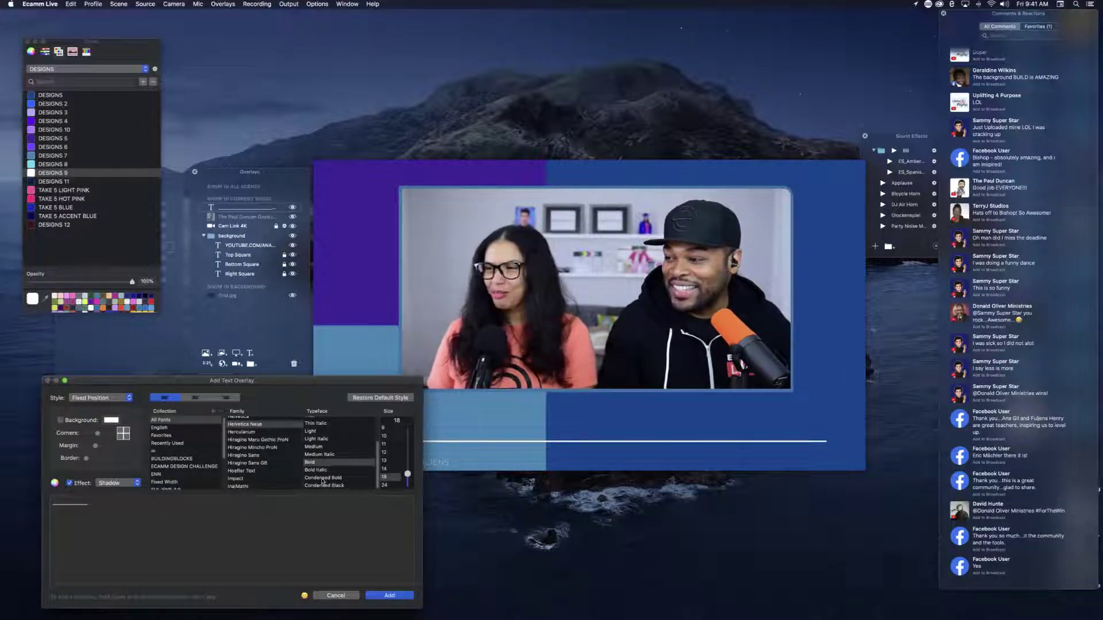
left_click(322, 479)
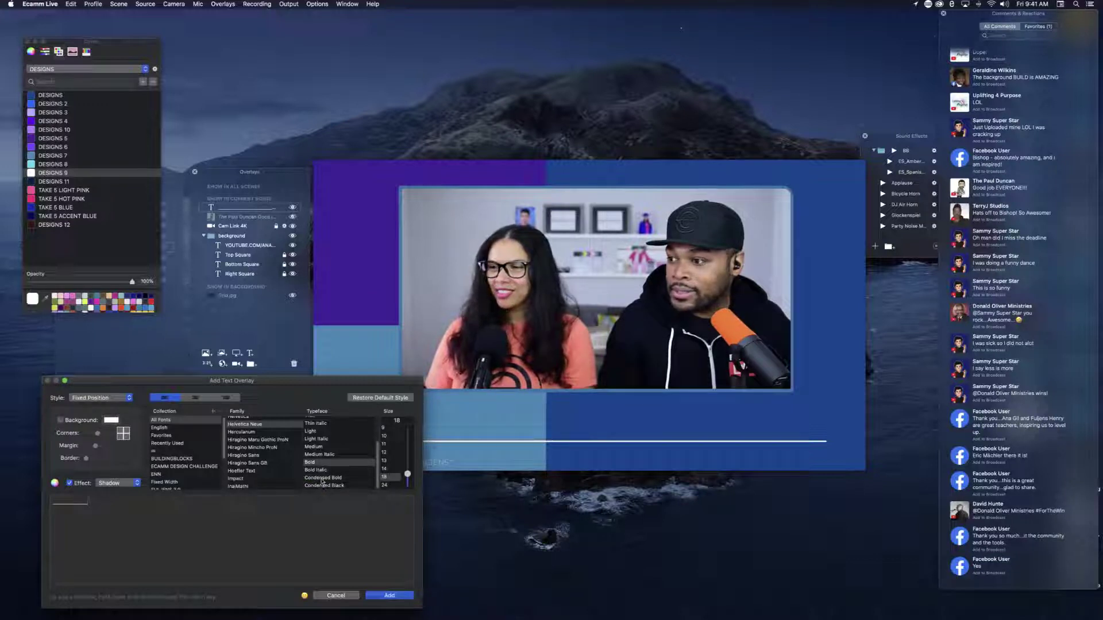
left_click(381, 595)
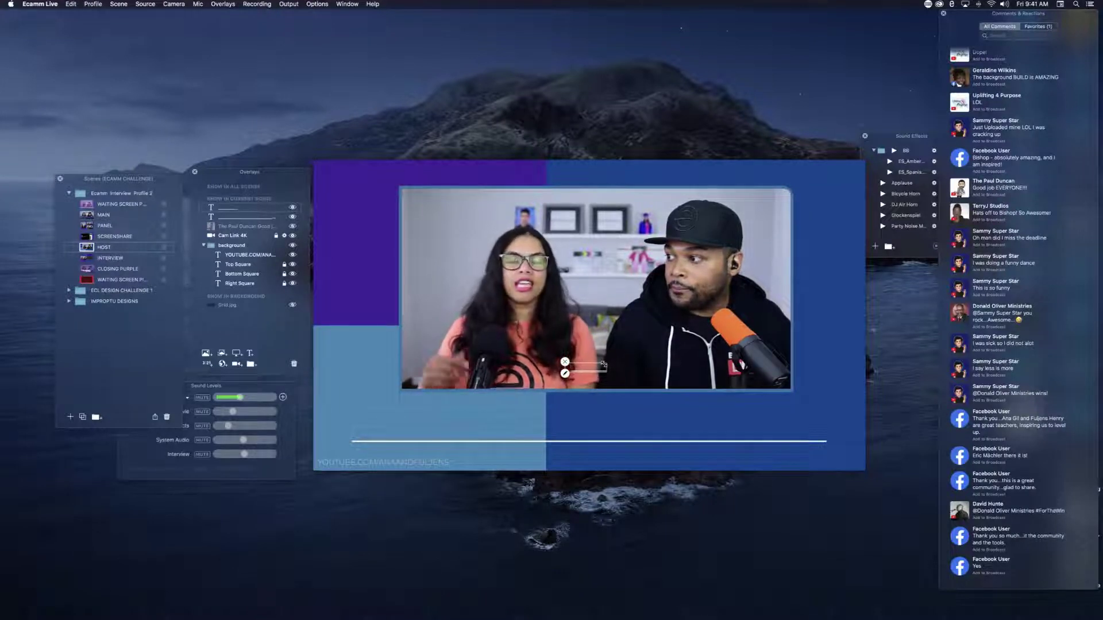
mouse_move(626, 383)
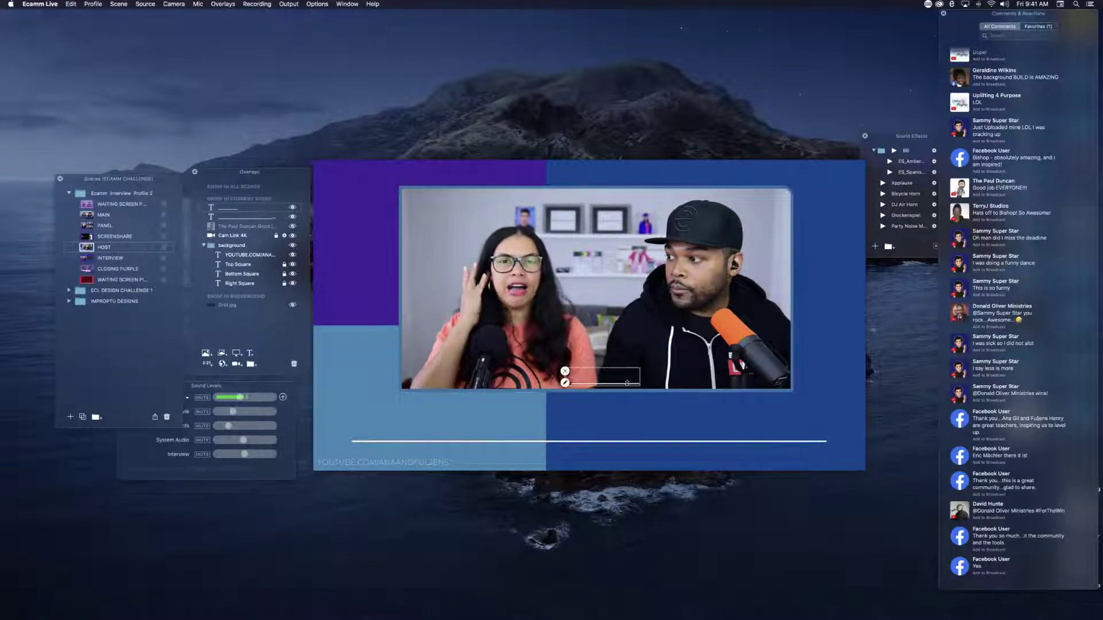
left_click_drag(548, 413, 409, 419)
Step: Edit the short line overlay, setting its font to Chalkduster and its colour to white DESIGNS 9
double_click(401, 418)
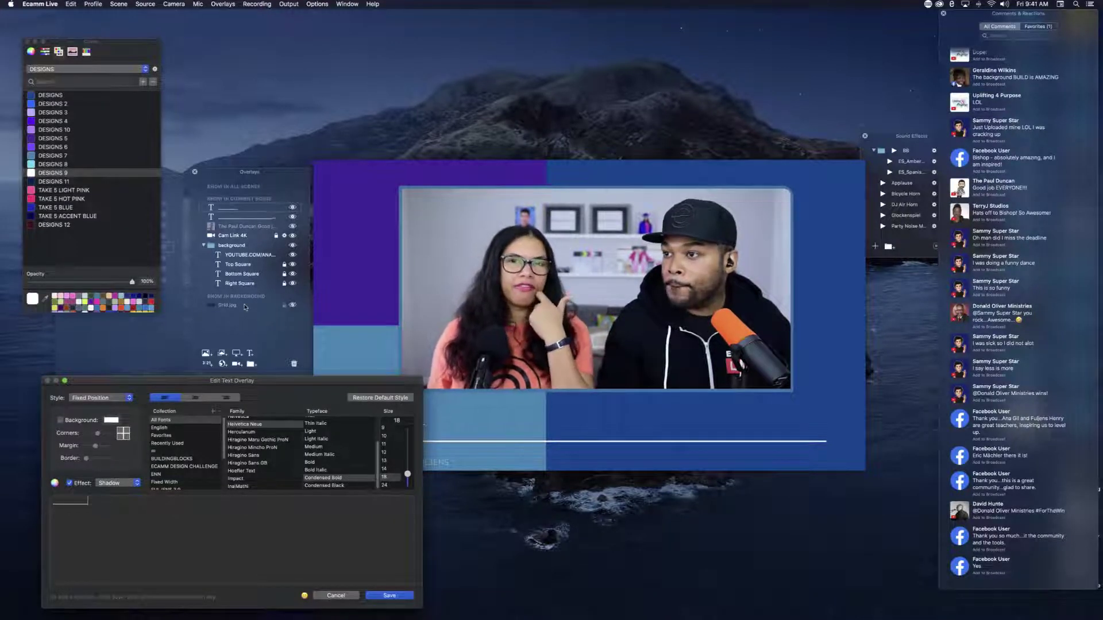
left_click(30, 138)
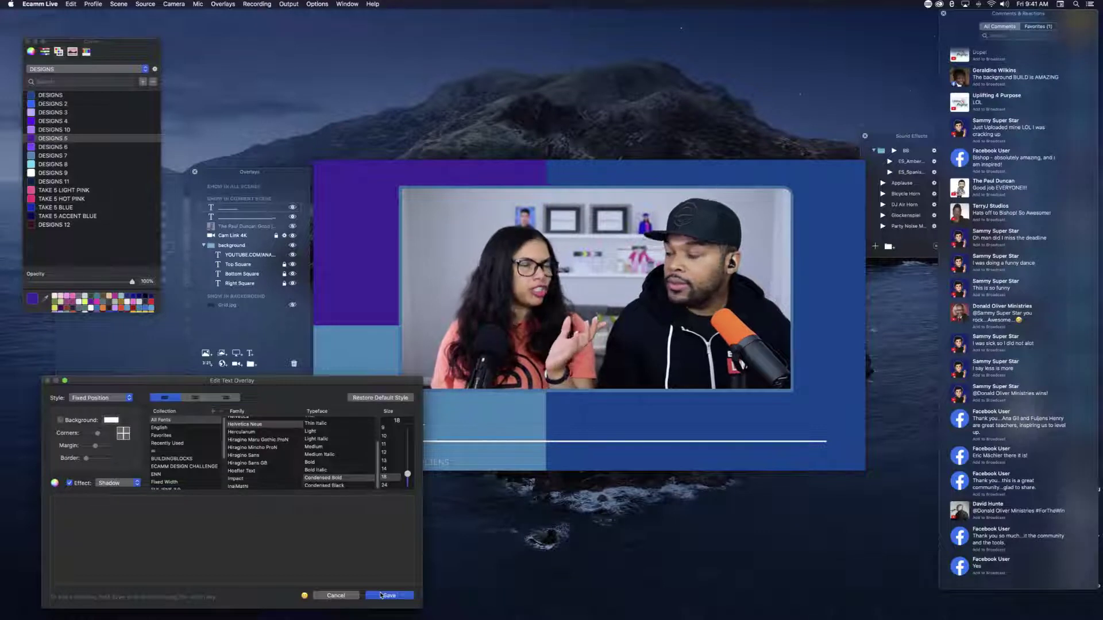
scroll(250, 441, "up", 3)
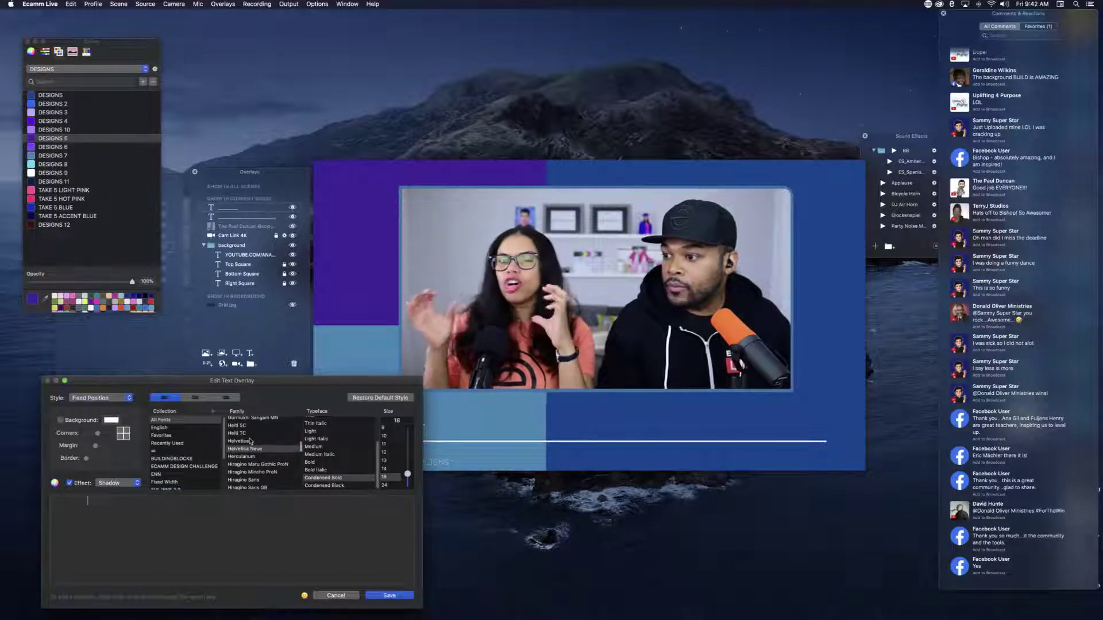
scroll(250, 441, "up", 8)
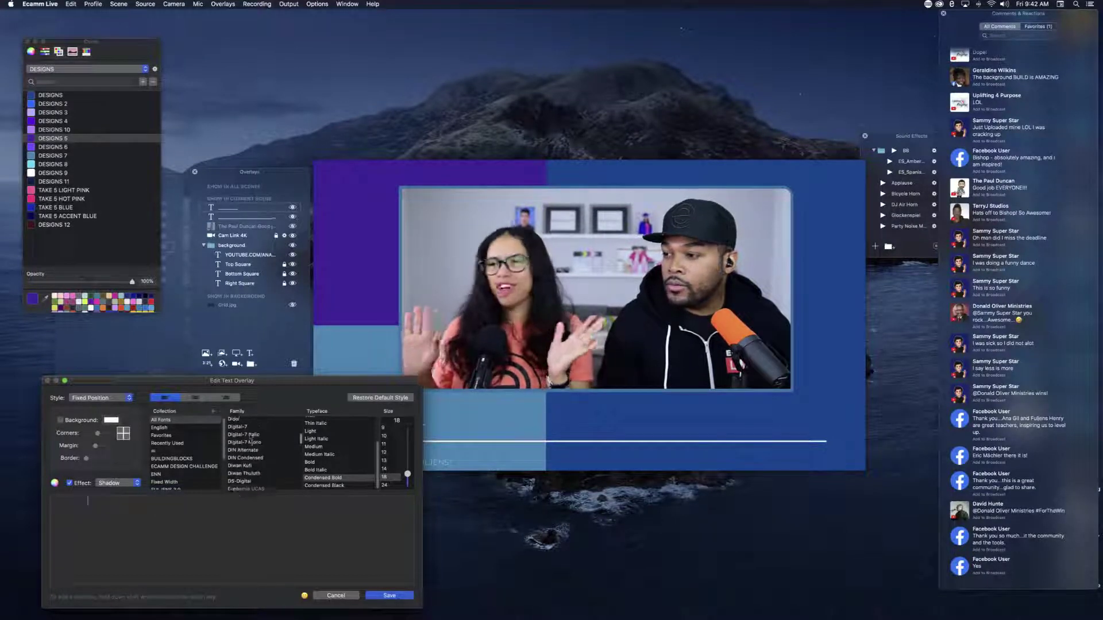
scroll(251, 441, "up", 8)
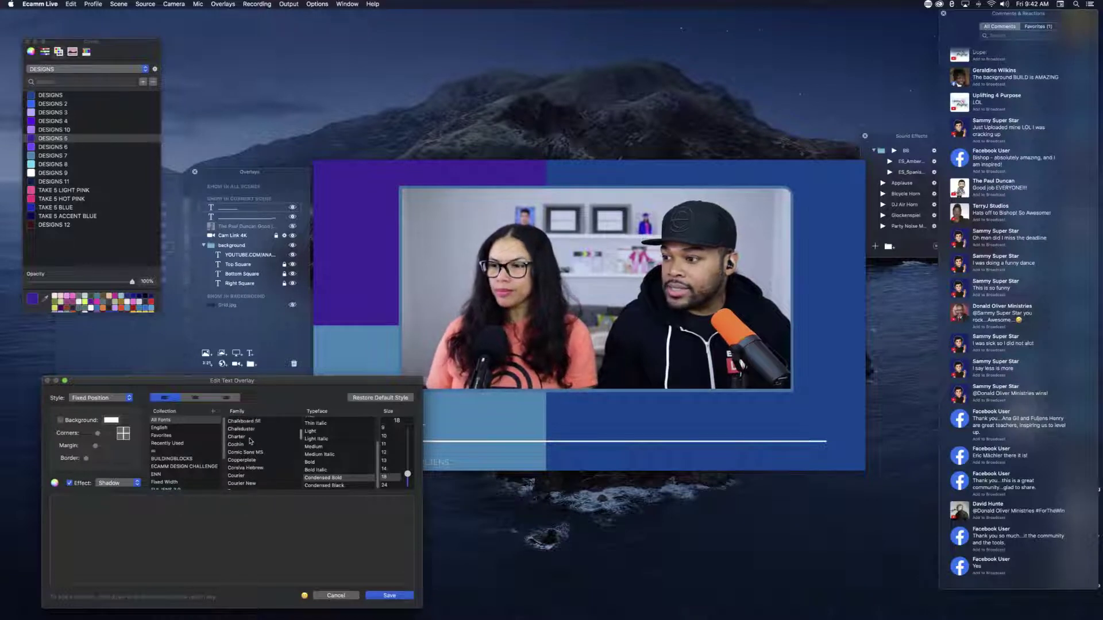
scroll(250, 441, "up", 1)
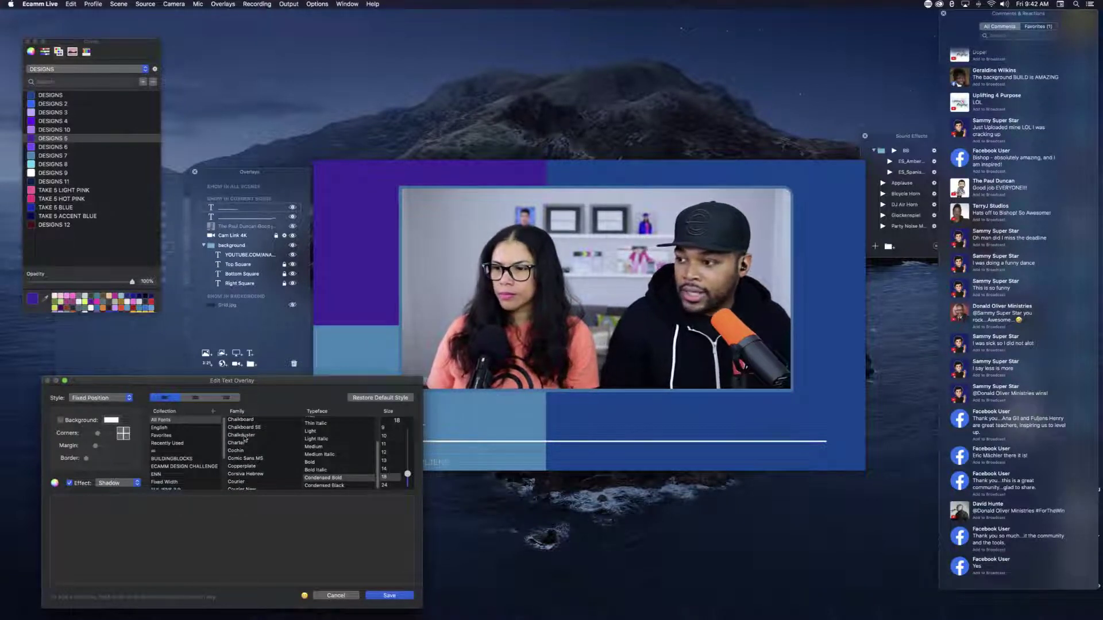
left_click(244, 436)
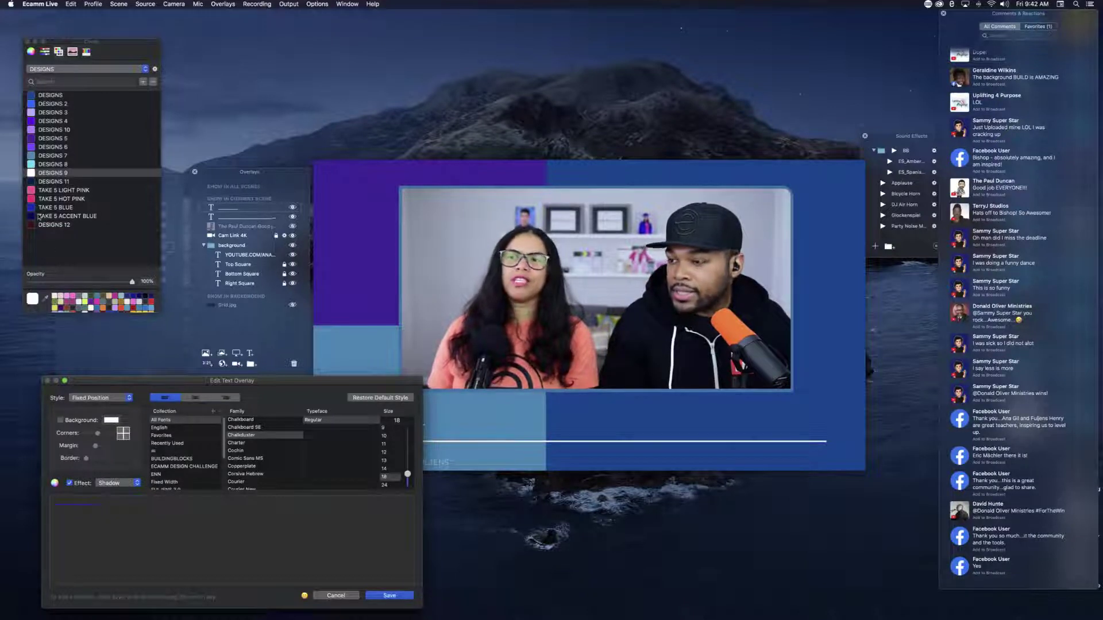
left_click(31, 172)
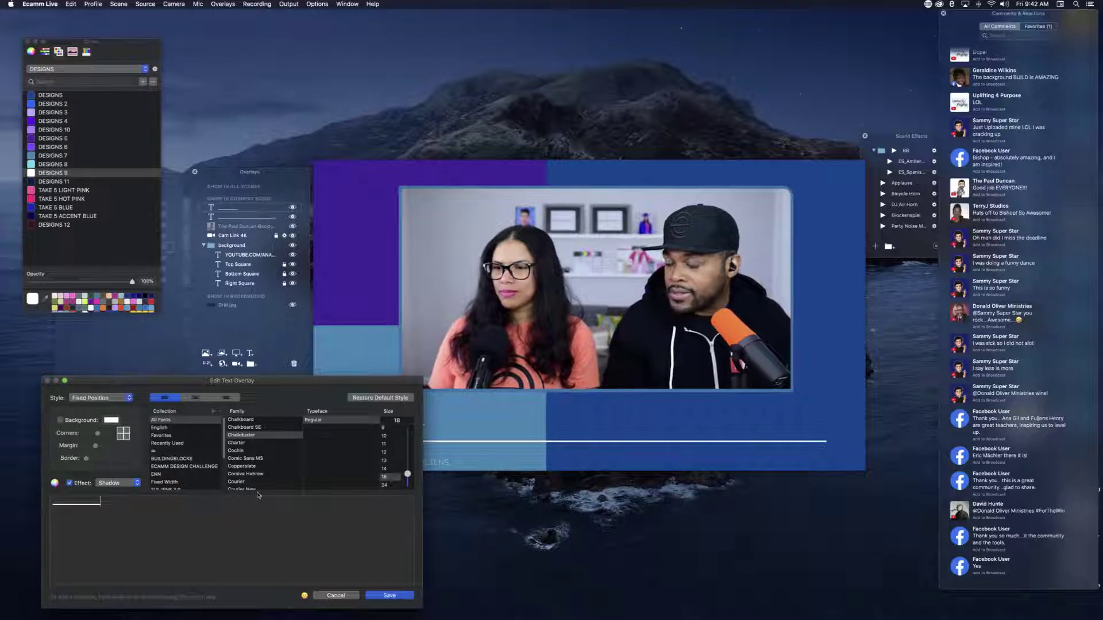
Step: Try the short line in Helvetica Neue Condensed Bold to compare its look with Chalkduster
scroll(257, 458, "down", 2)
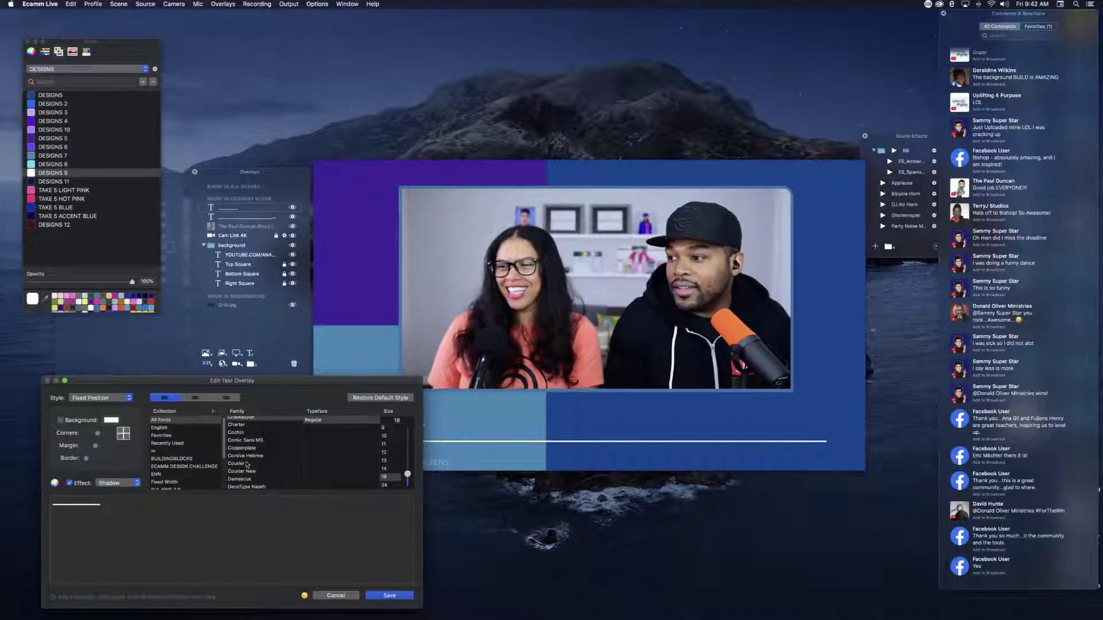
scroll(248, 464, "down", 10)
scroll(248, 464, "down", 5)
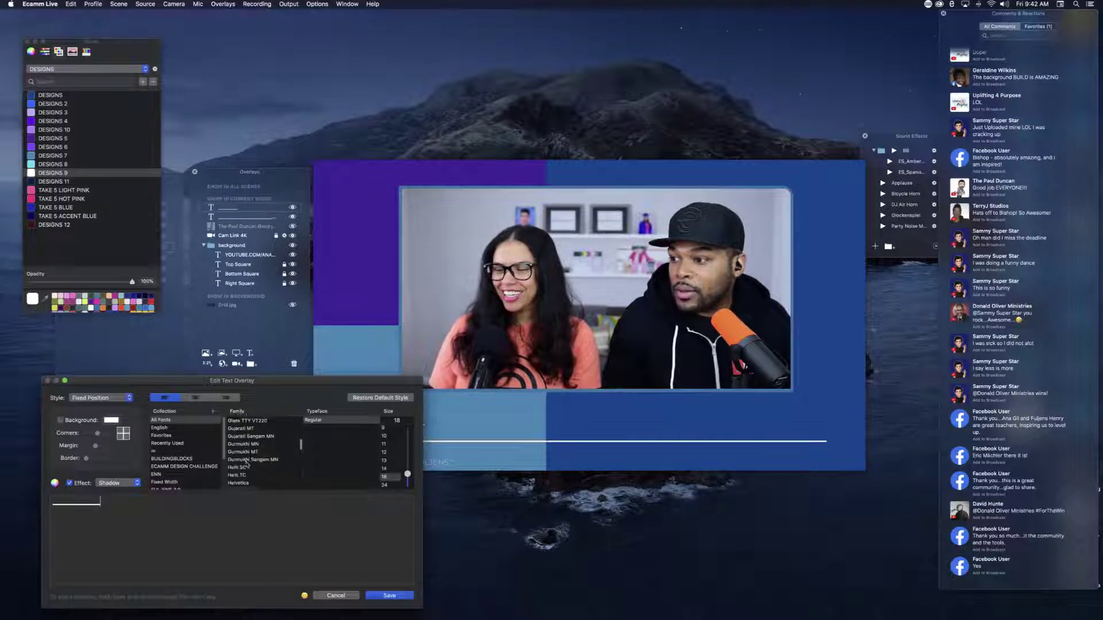
left_click(243, 474)
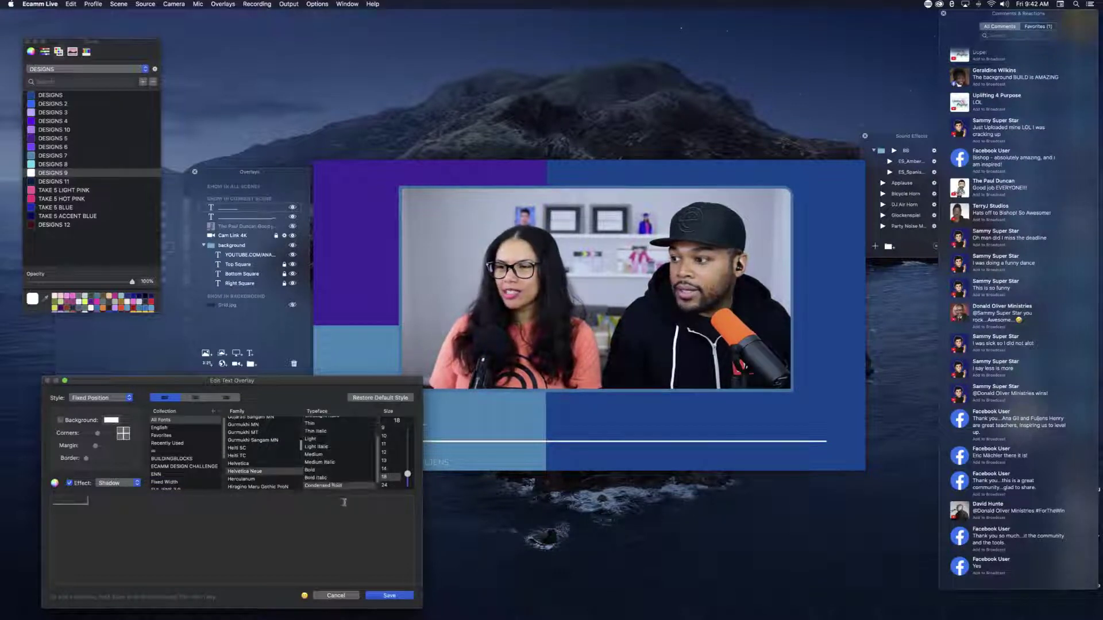
scroll(338, 480, "down", 3)
left_click(335, 478)
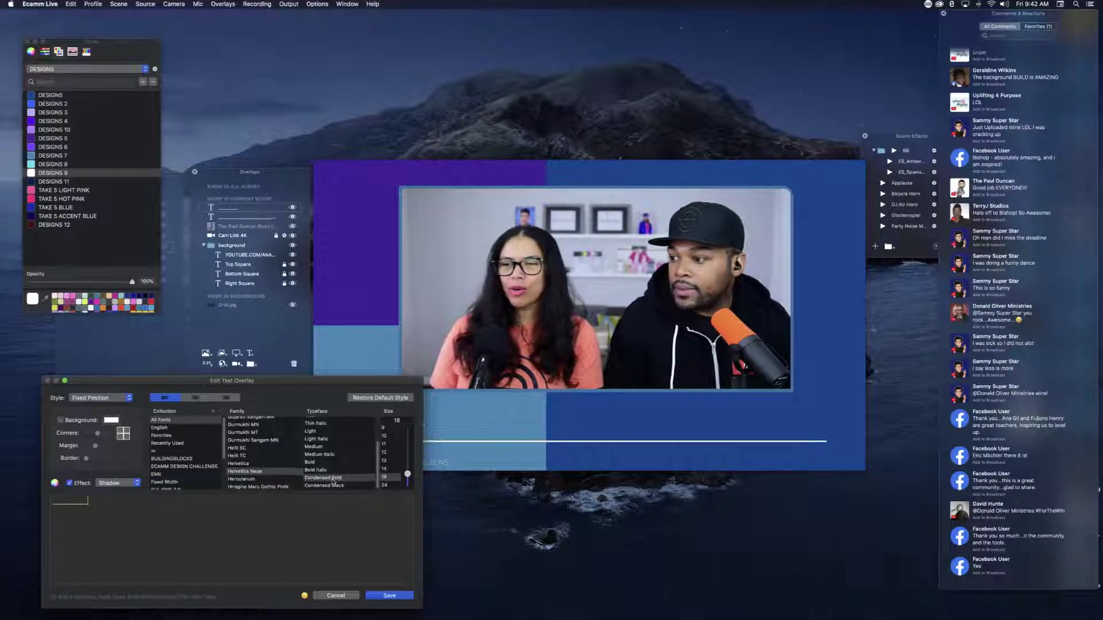
Step: Set the short line's font back to Chalkduster, increase its size to about 31, and save the overlay
scroll(246, 450, "up", 3)
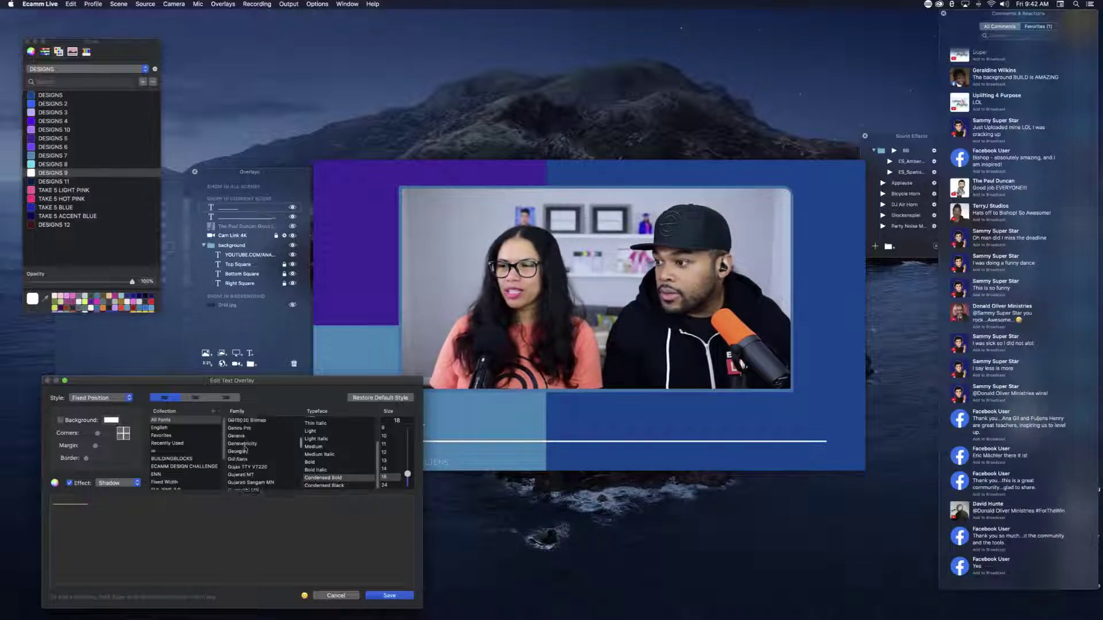
scroll(245, 449, "up", 8)
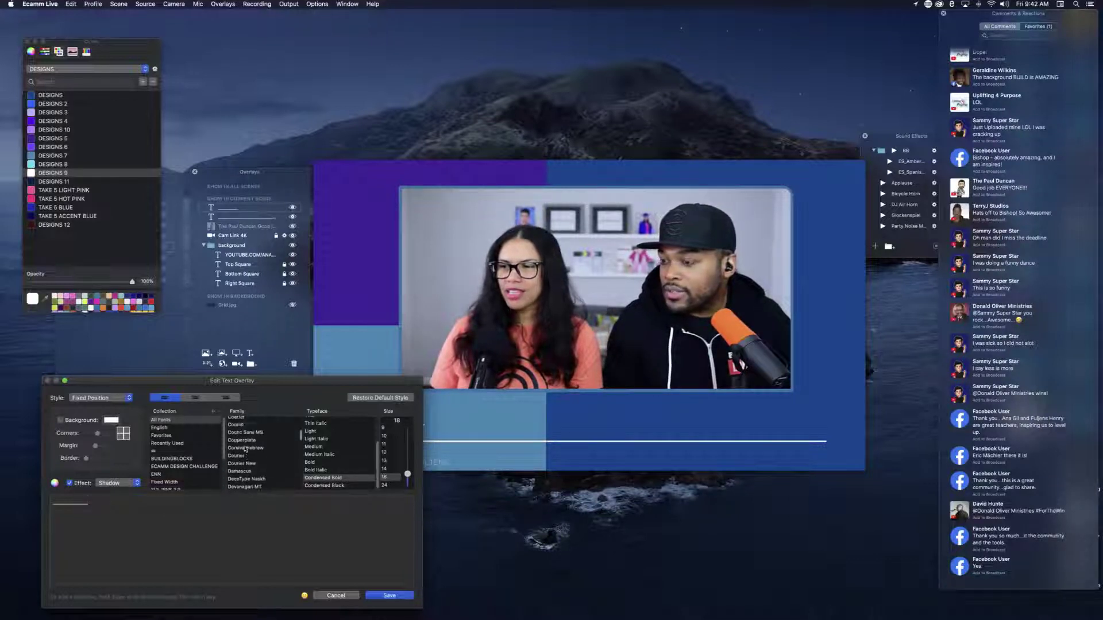
scroll(245, 449, "up", 2)
left_click(242, 435)
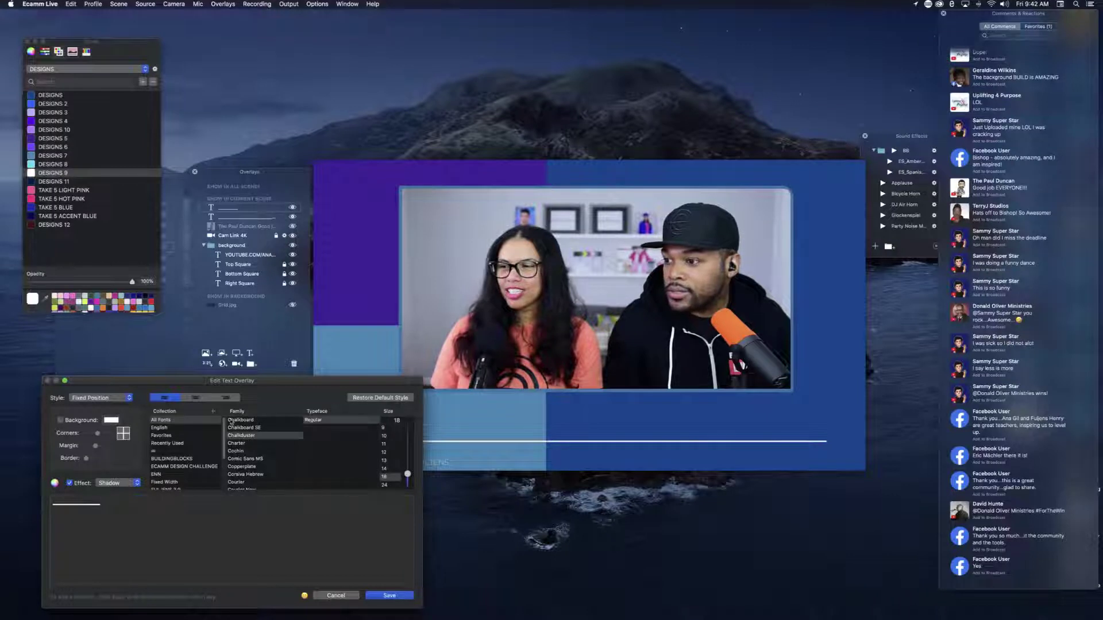
left_click_drag(407, 474, 407, 435)
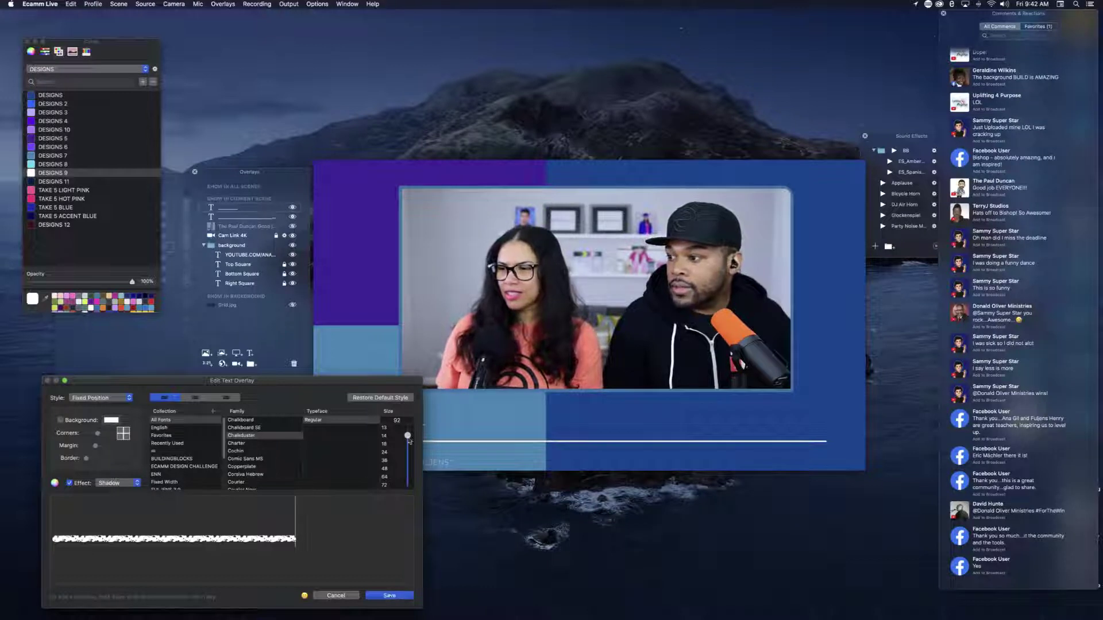
left_click_drag(409, 441, 408, 467)
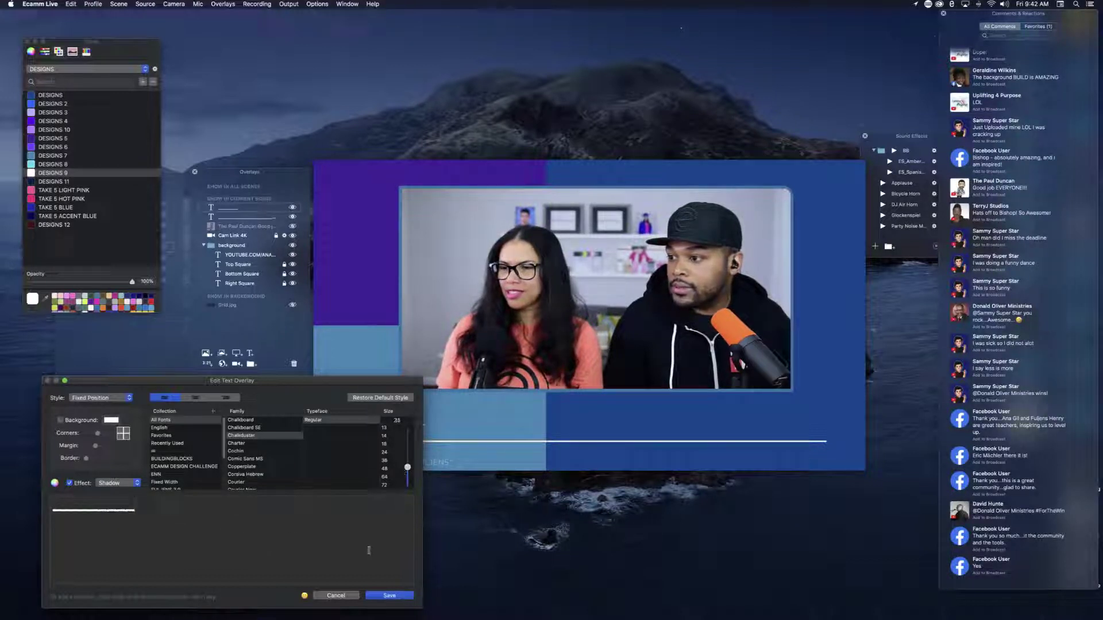
left_click(389, 596)
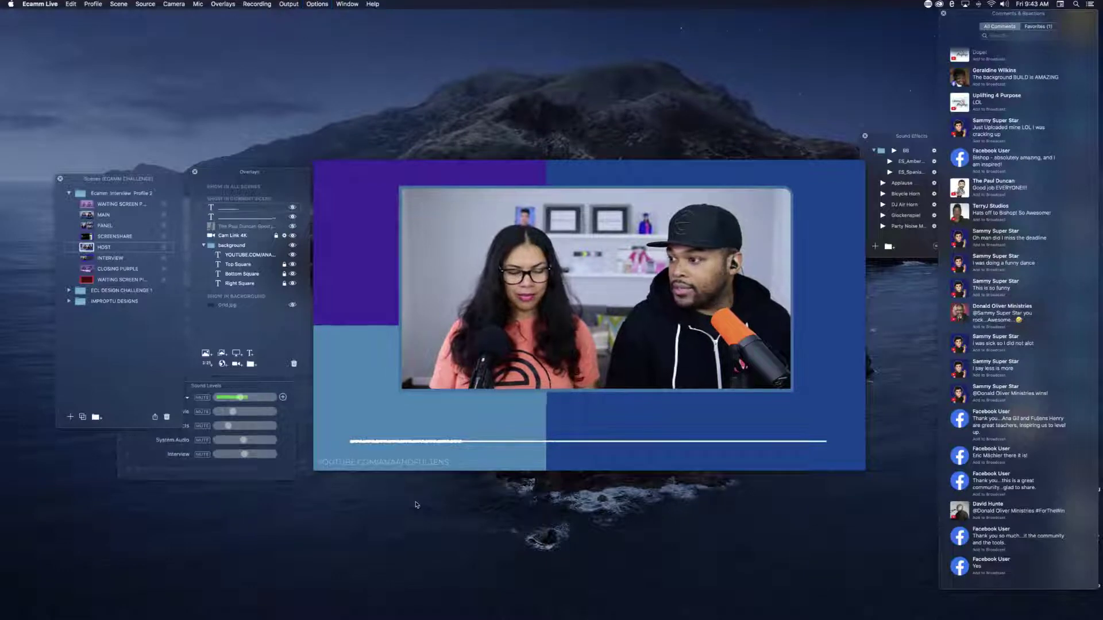
Step: Recolour the short Chalkduster line purple with the DESIGNS 5 swatch and save it
double_click(400, 440)
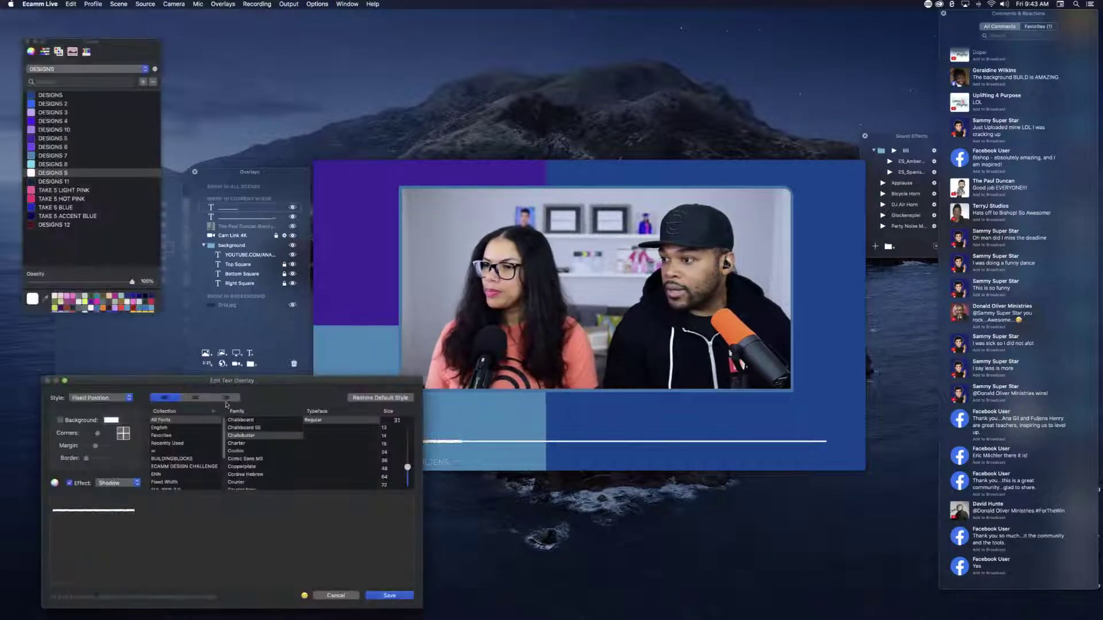
left_click(33, 138)
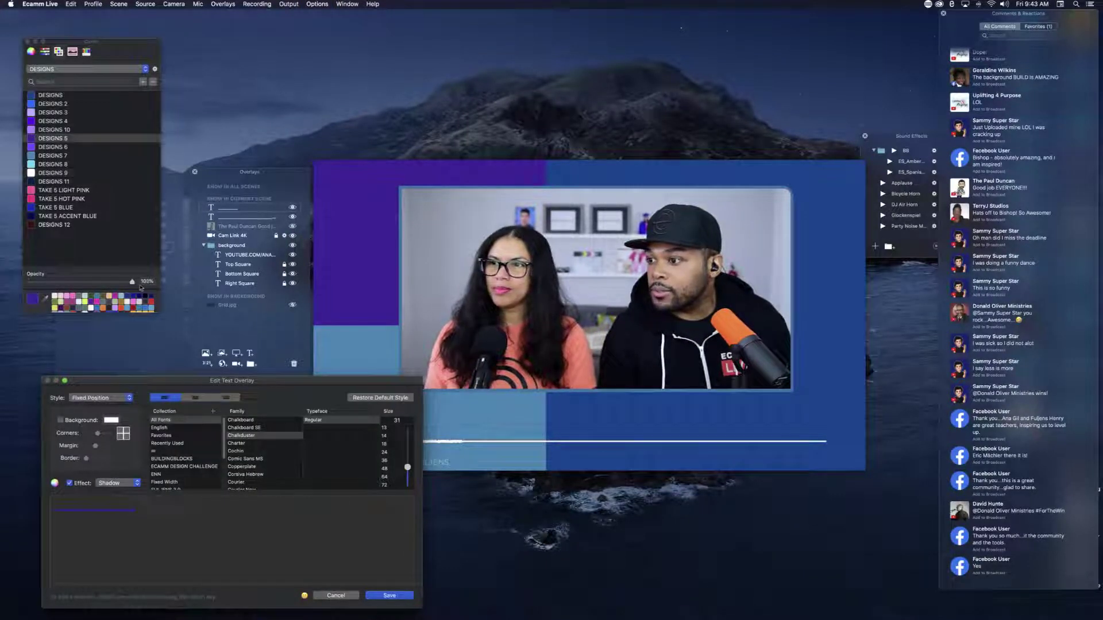
left_click(392, 596)
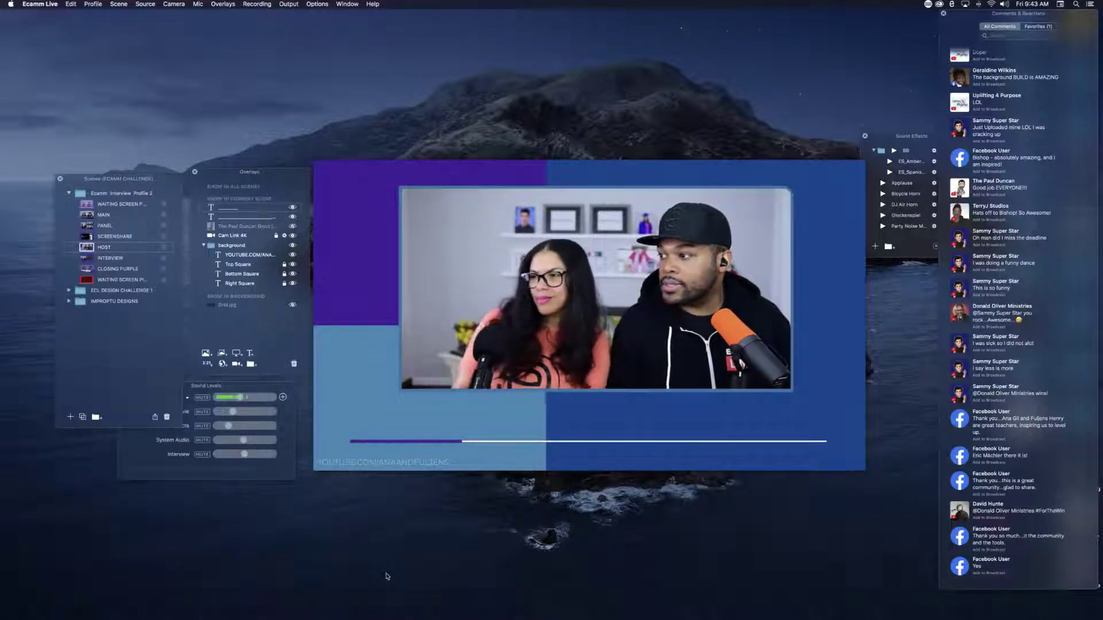
mouse_move(379, 442)
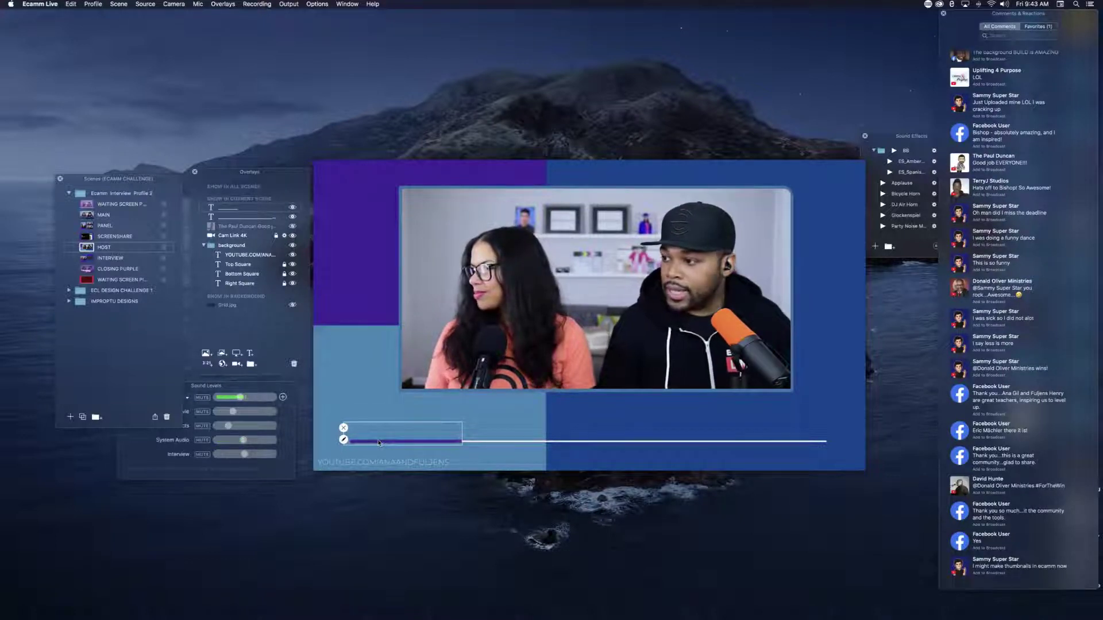
Step: Duplicate the short purple line onto the far end of the white line and try to sample a light blue for the copy
left_click_drag(378, 438, 785, 437)
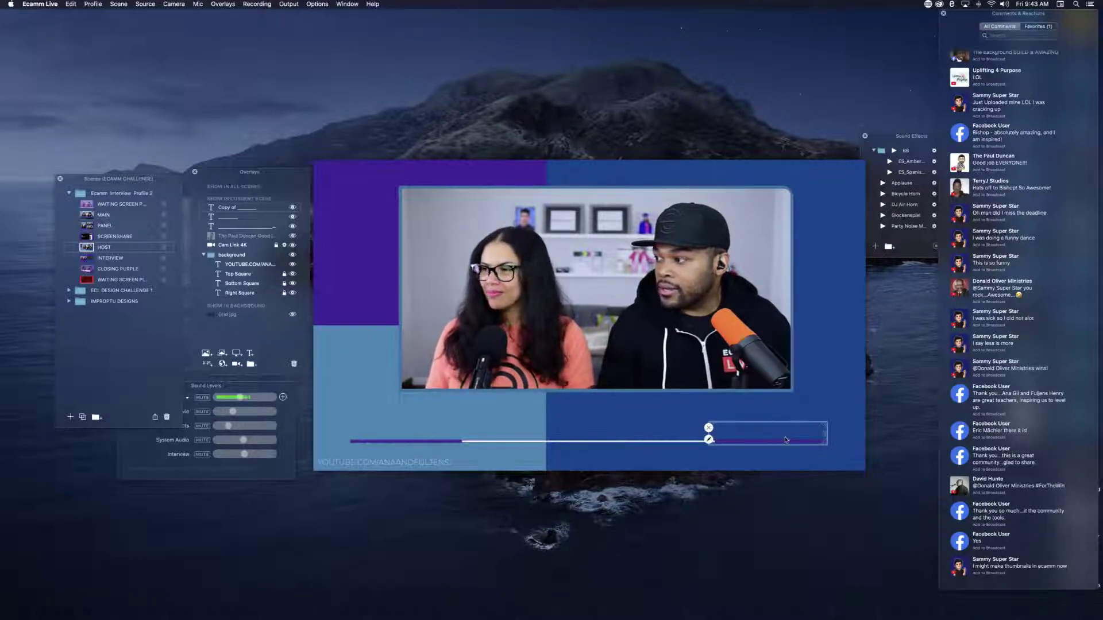
left_click(708, 439)
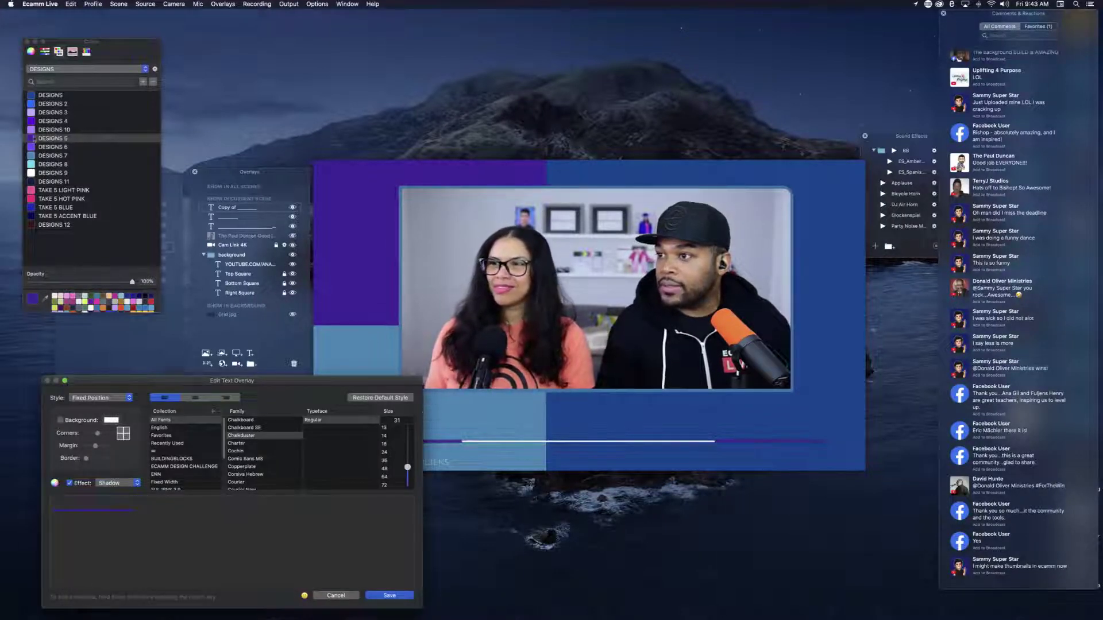
left_click(45, 298)
left_click(359, 377)
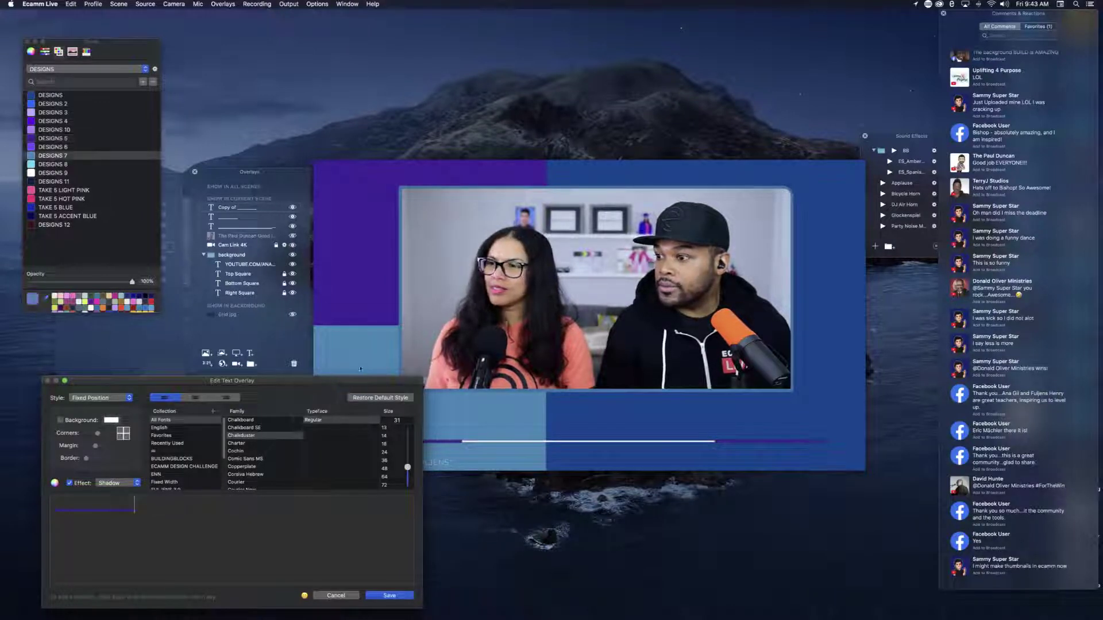
left_click(391, 595)
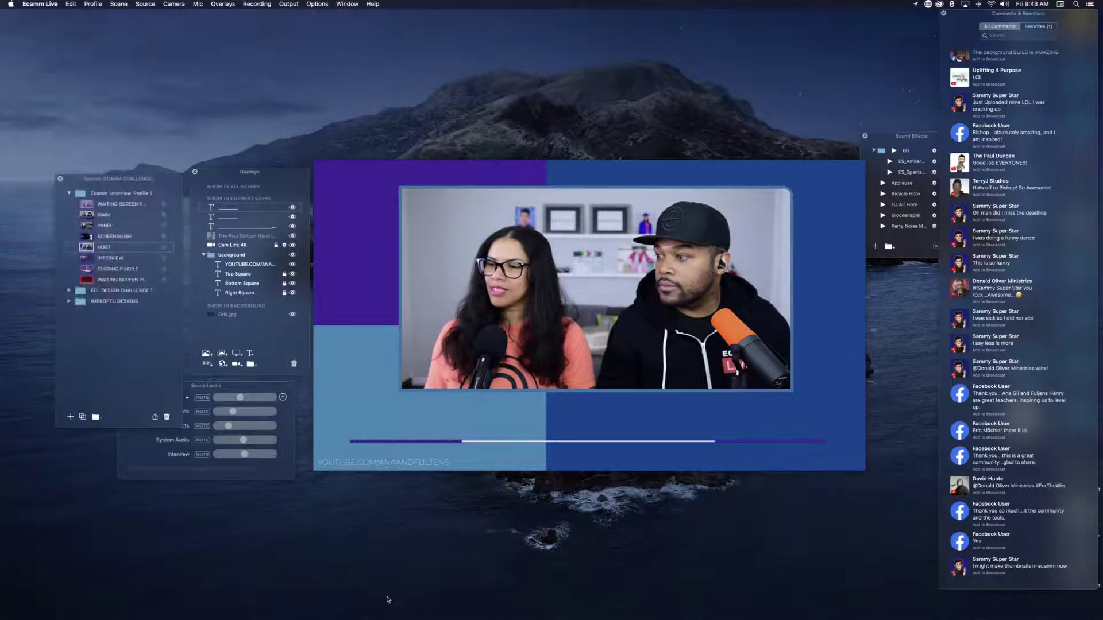
Step: Recolour the duplicated short line light blue with the DESIGNS 7 swatch and save it
mouse_move(737, 444)
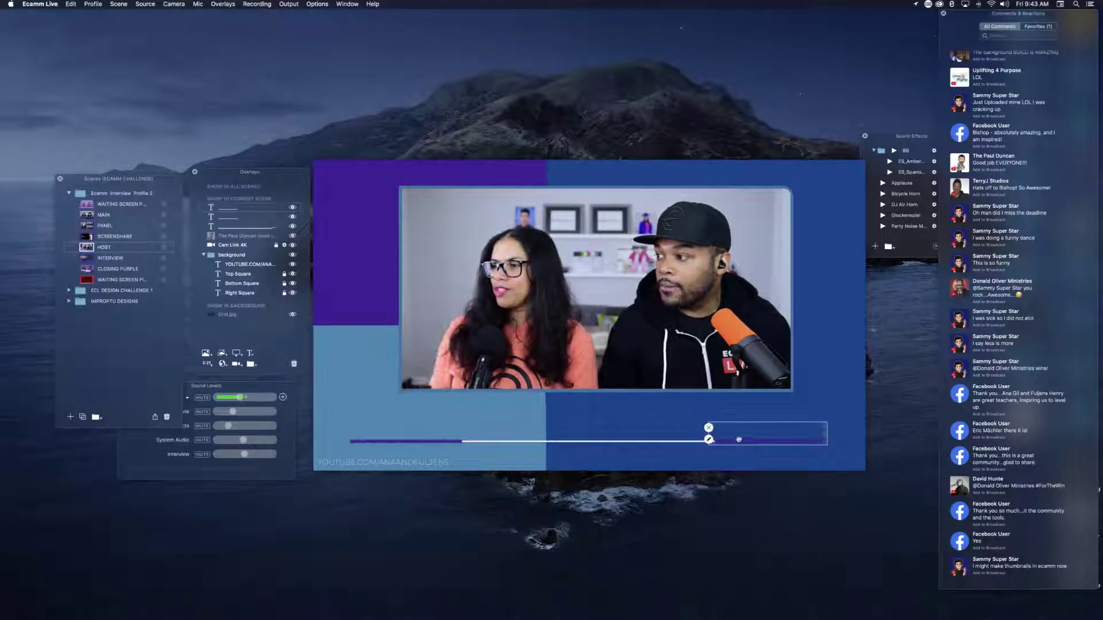
left_click(708, 439)
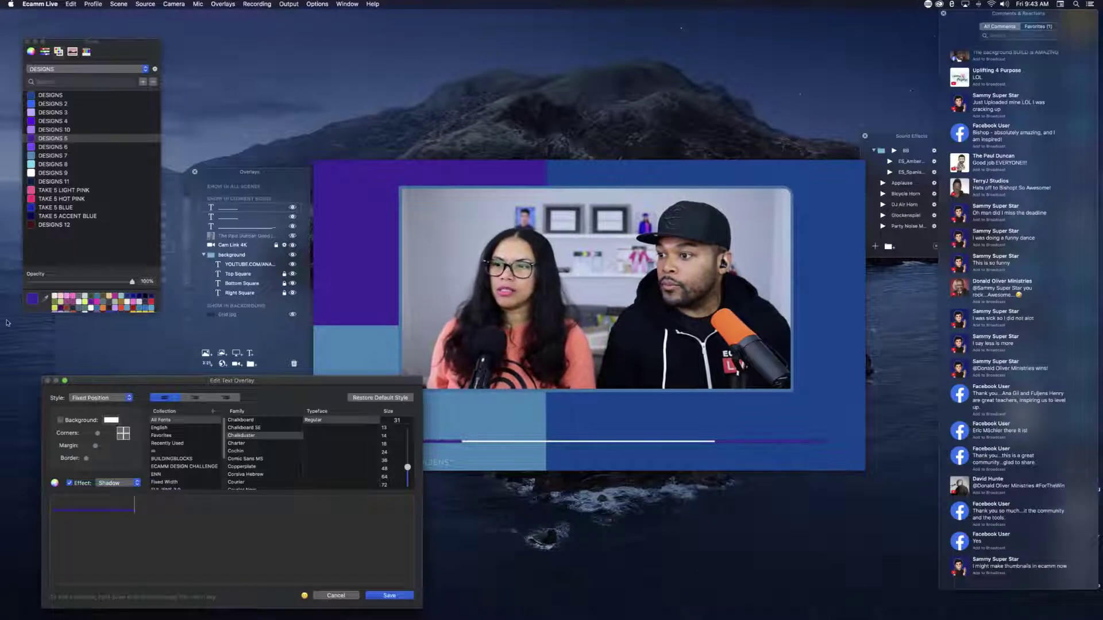
left_click(46, 299)
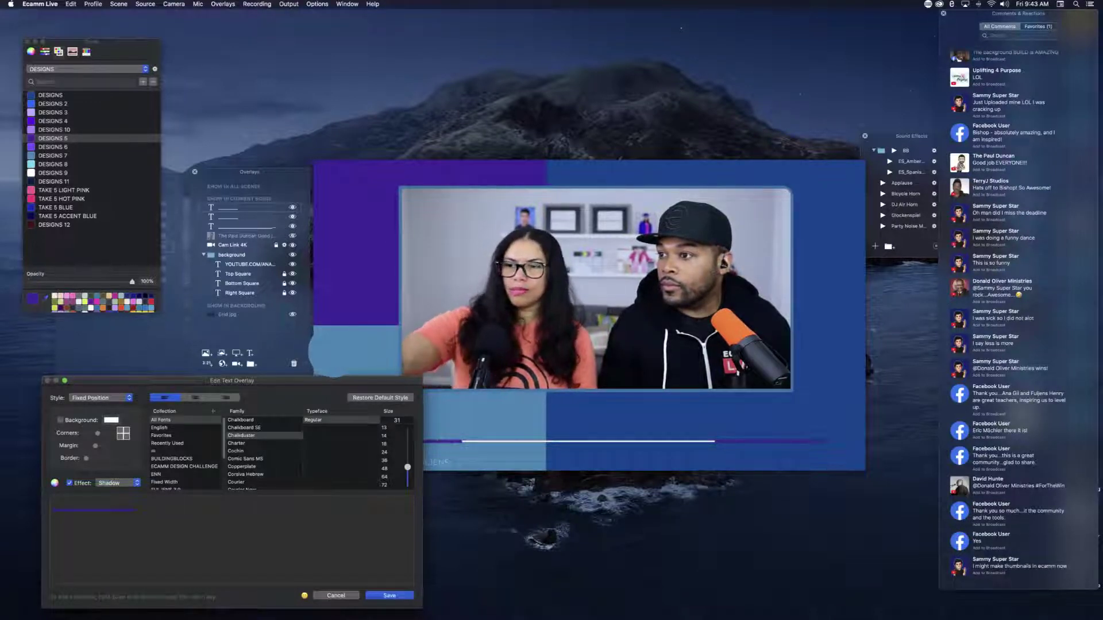
left_click(51, 155)
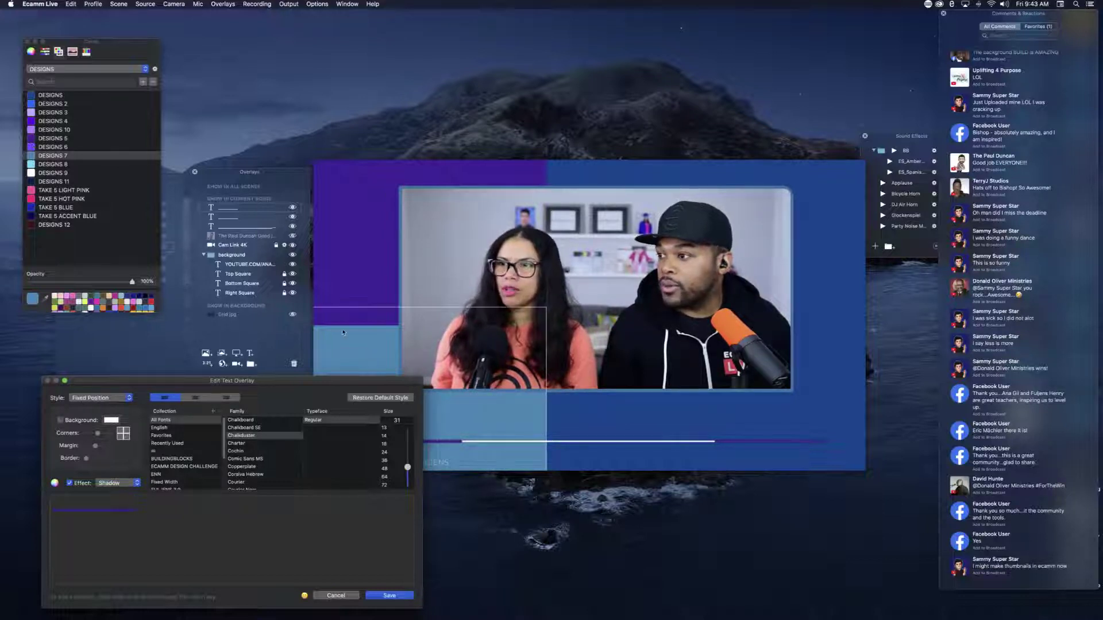
left_click(31, 163)
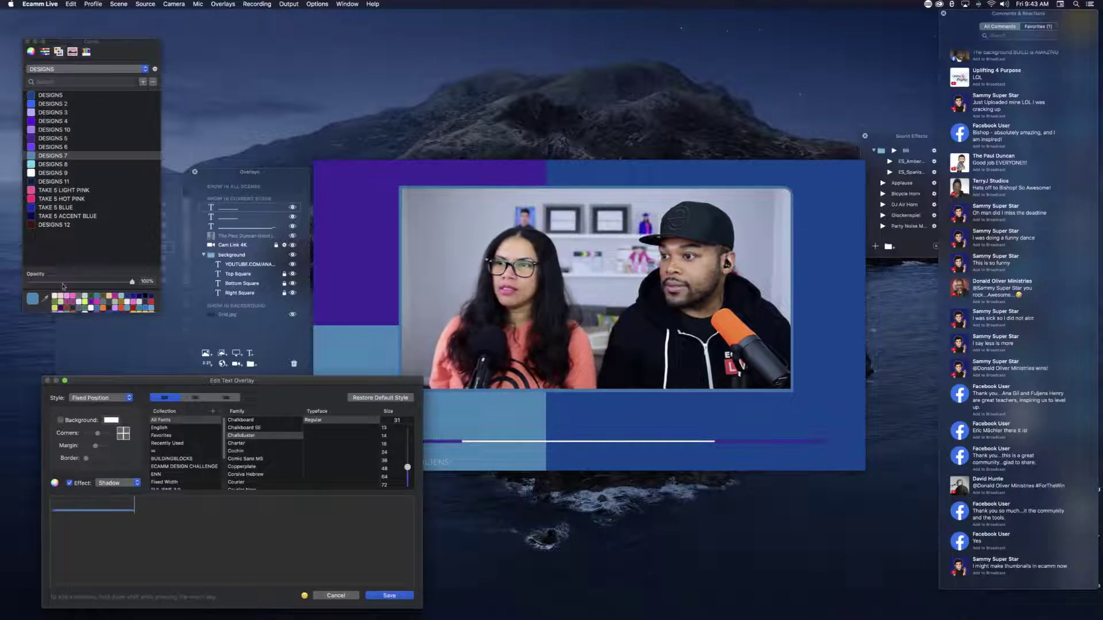
left_click(388, 595)
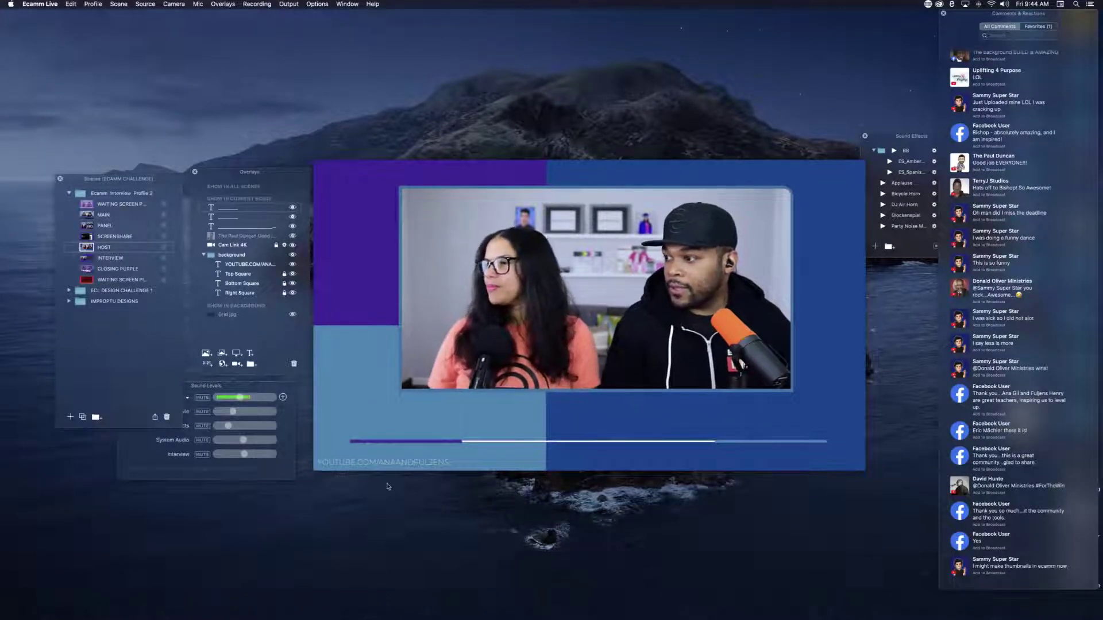
Step: Set the purple short line's style to Fly In From Left and save the overlay
mouse_move(348, 440)
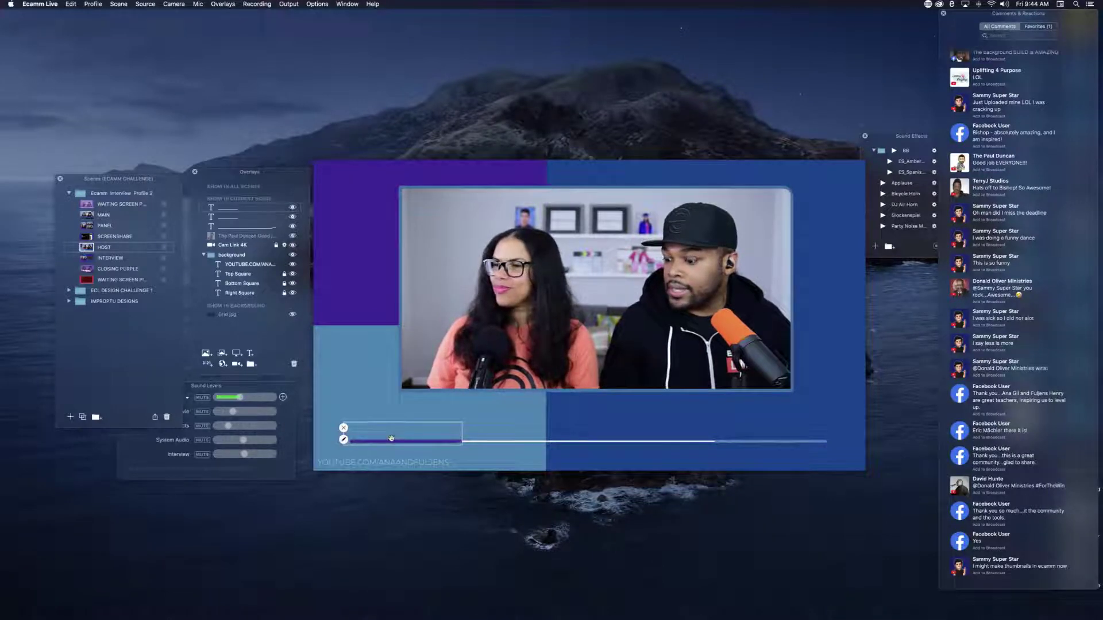
left_click(343, 439)
left_click(112, 398)
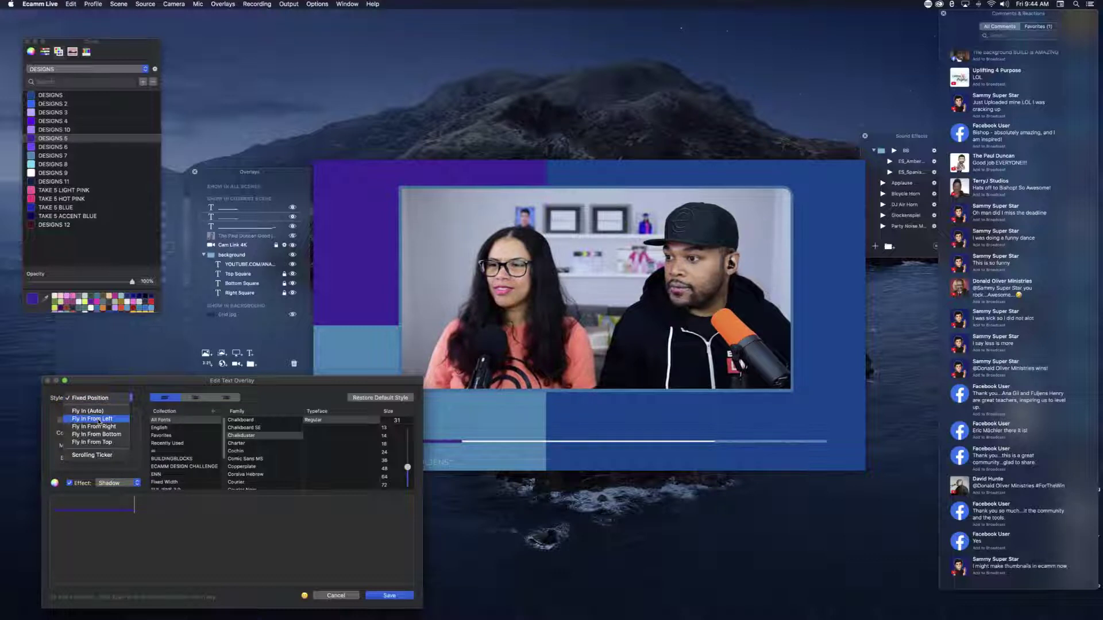
left_click(99, 419)
left_click(379, 597)
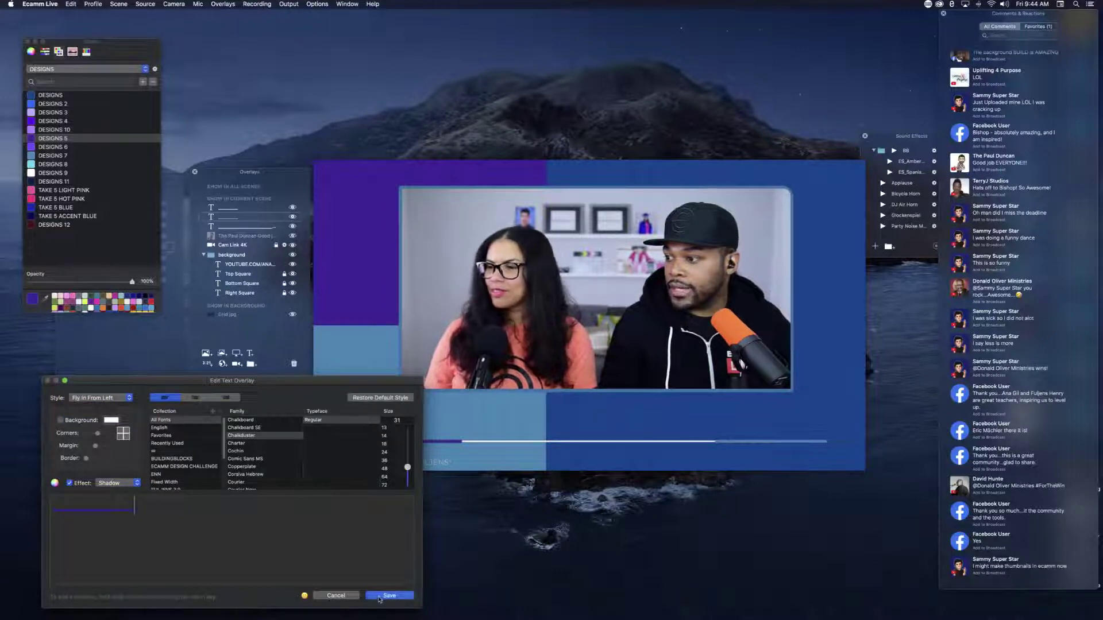
Step: Set the light-blue short line's style to Fly In From Right and save the overlay
double_click(739, 441)
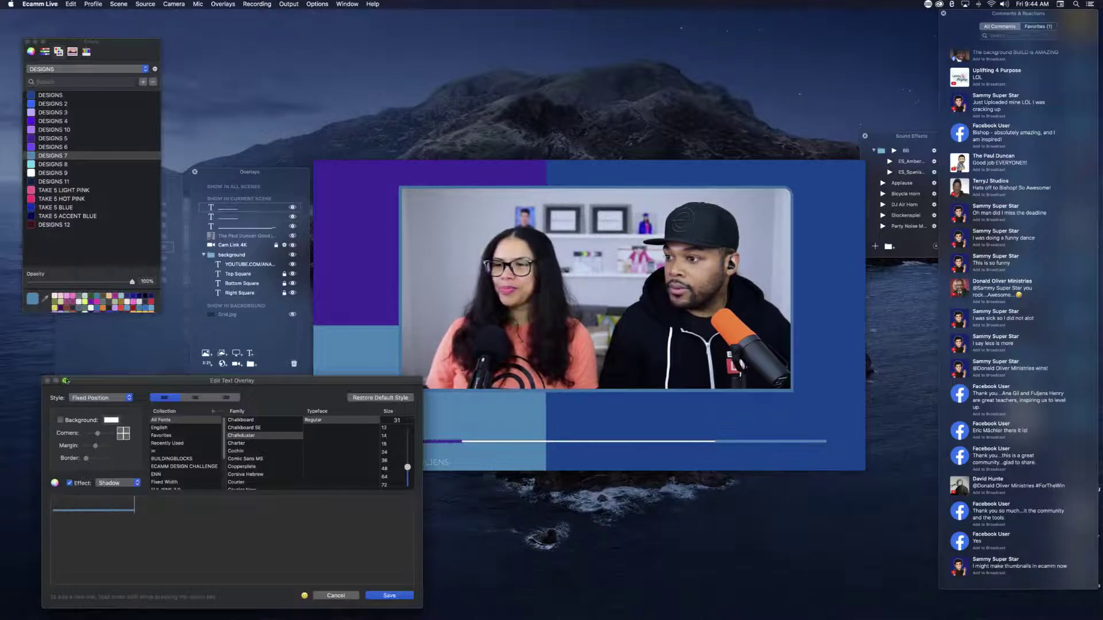
left_click(101, 397)
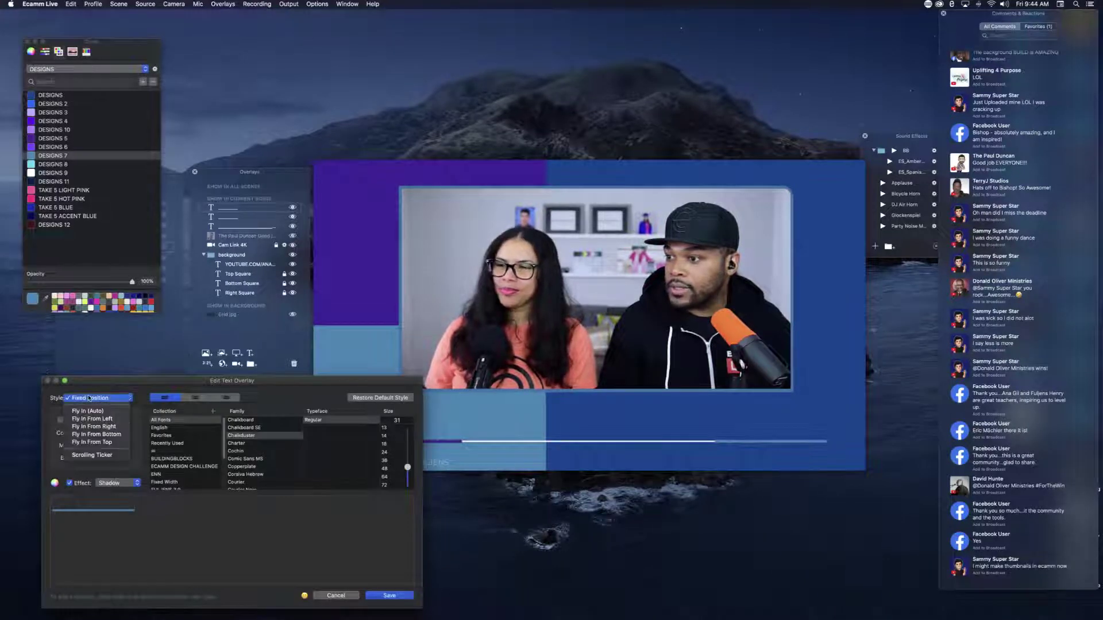
left_click(100, 427)
left_click(388, 595)
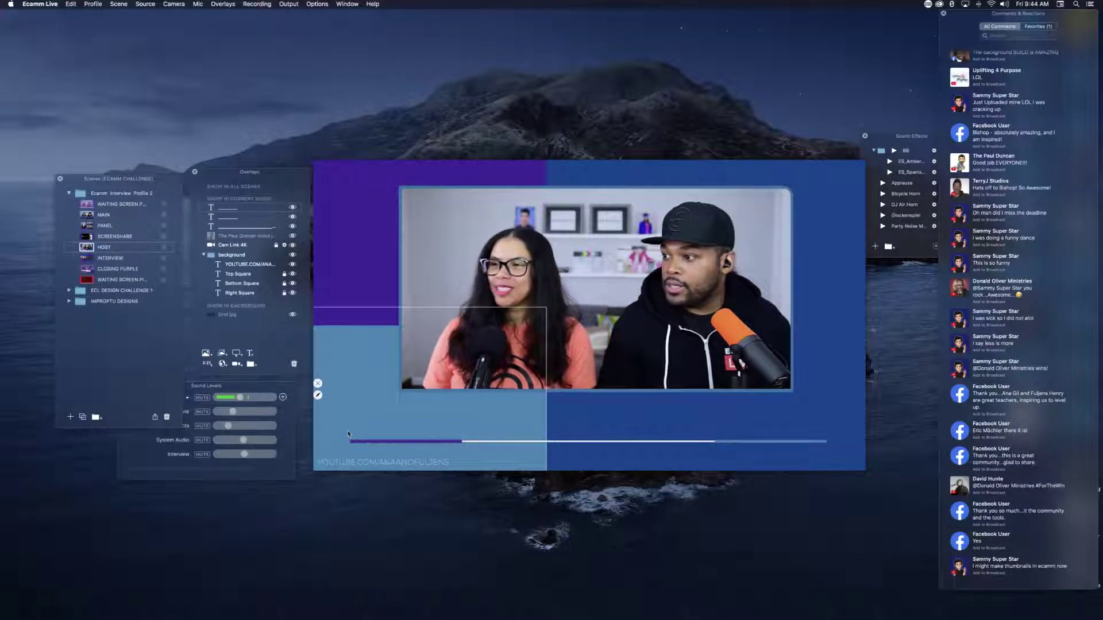
Step: Create a new overlay group named LOWER THIRD BODY in the HOST scene
mouse_move(388, 436)
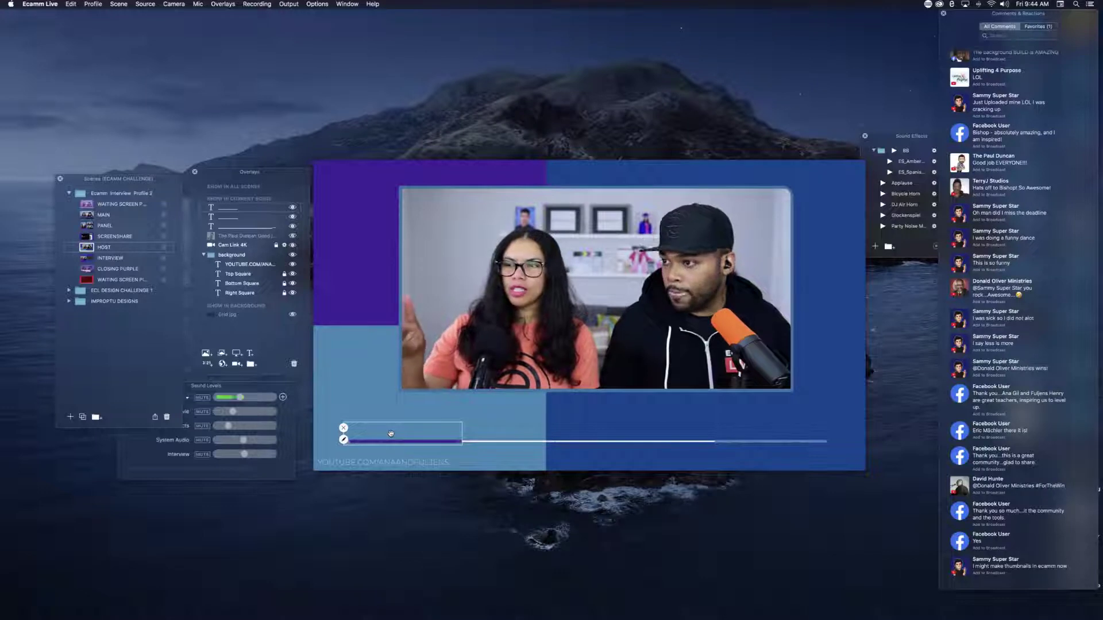
left_click(251, 364)
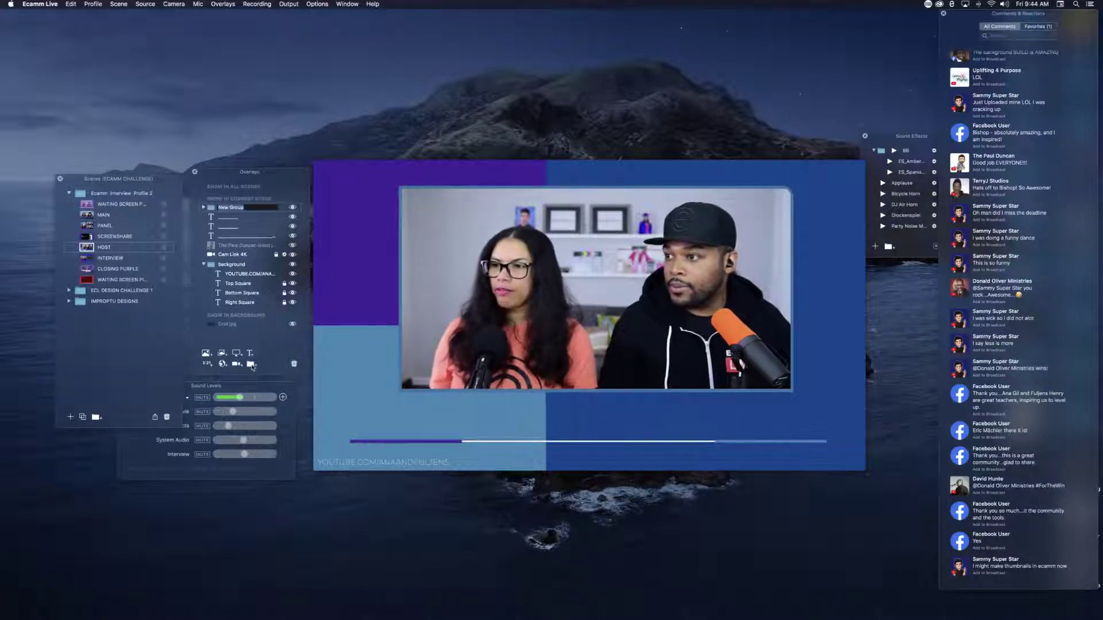
double_click(235, 208)
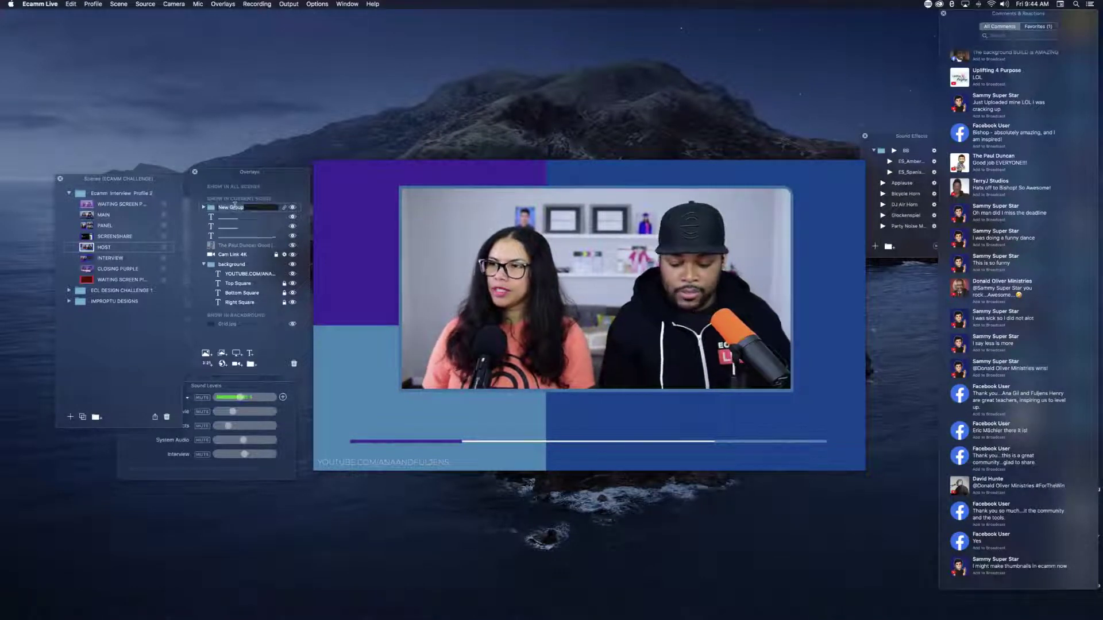
type("lowe")
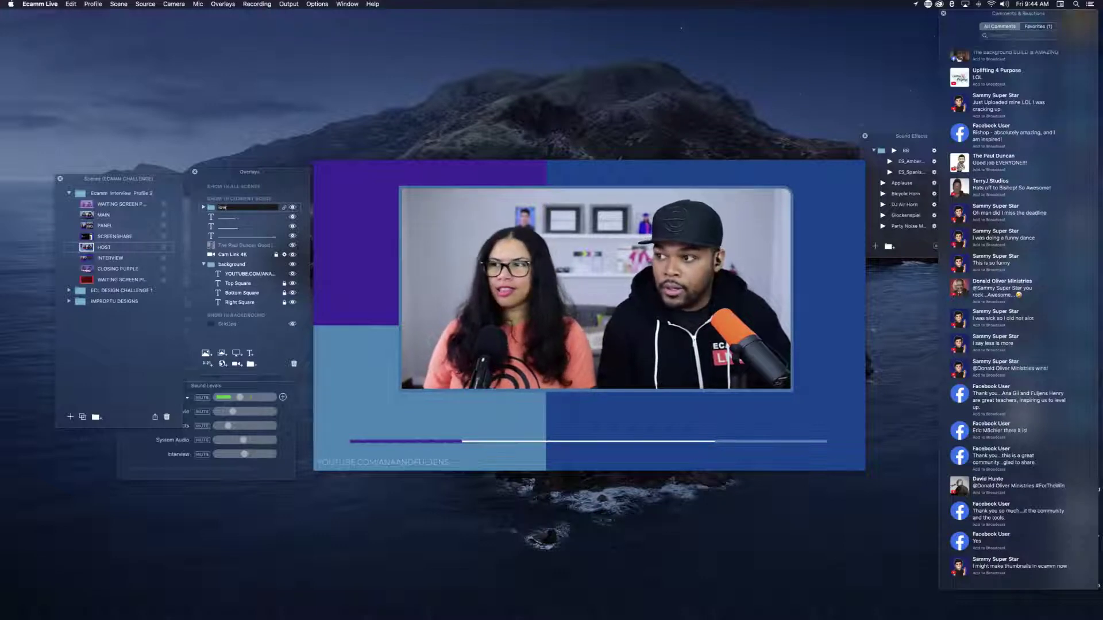
key("BackSpace")
key("BackSpace")
key("BackSpace")
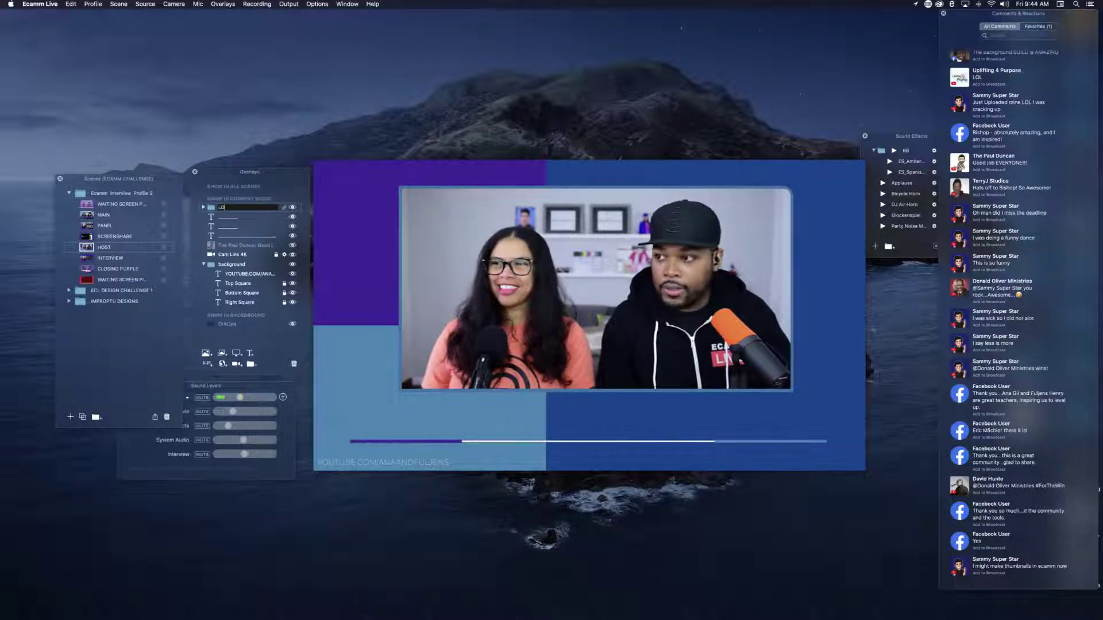
type("LOWER TH")
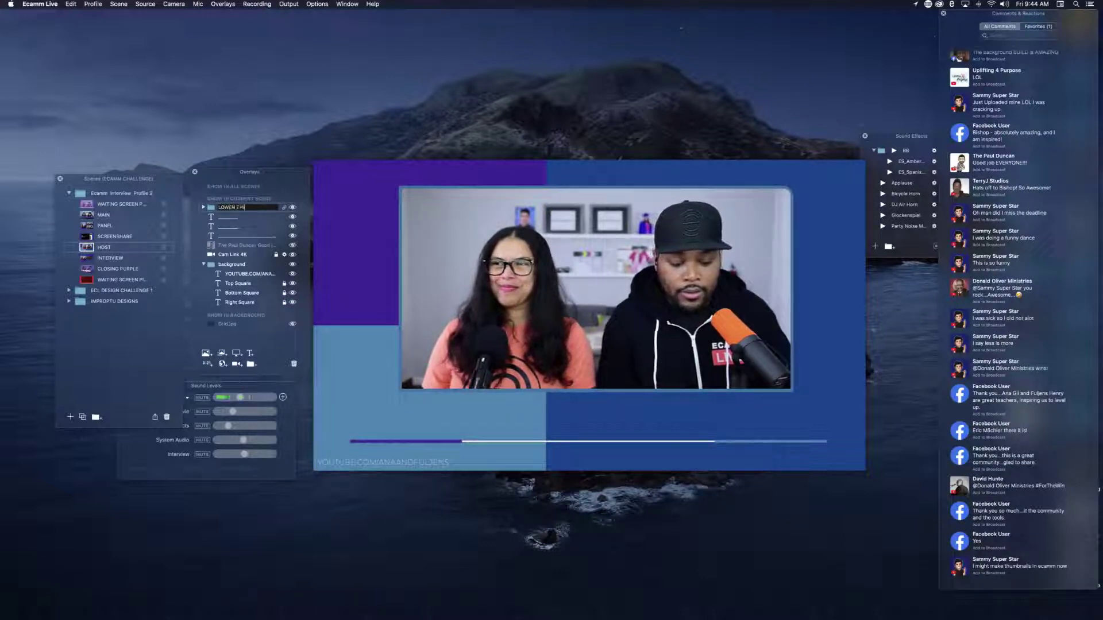
type("IRD BODY")
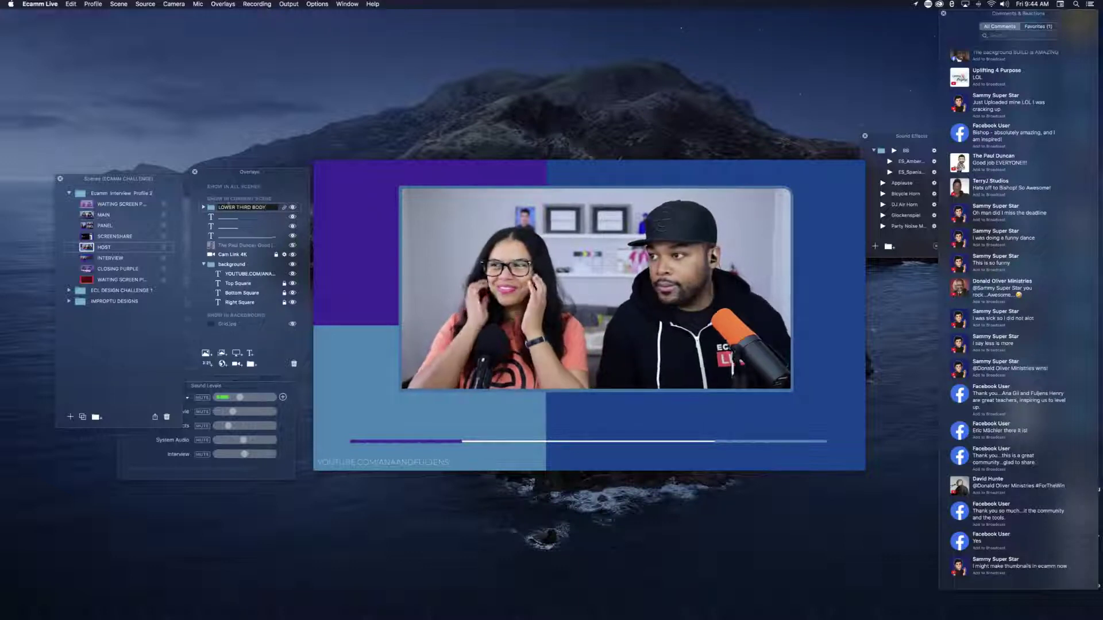
Step: Move the three line overlays into the LOWER THIRD BODY group and lock them
left_click(224, 220)
left_click(224, 227)
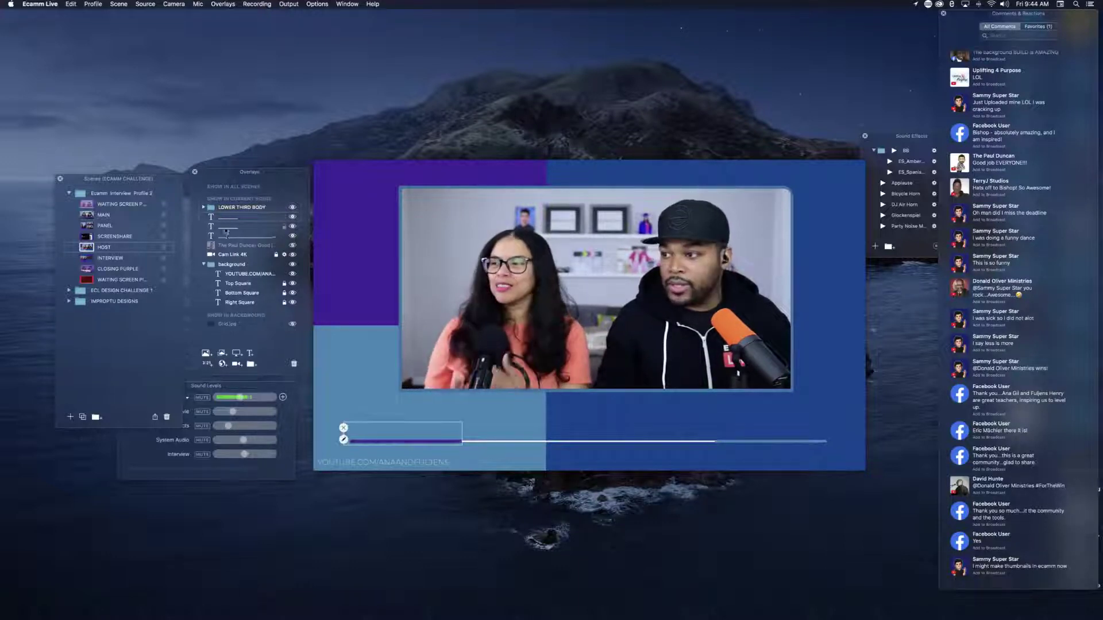
left_click(225, 236)
left_click(227, 216, "shift")
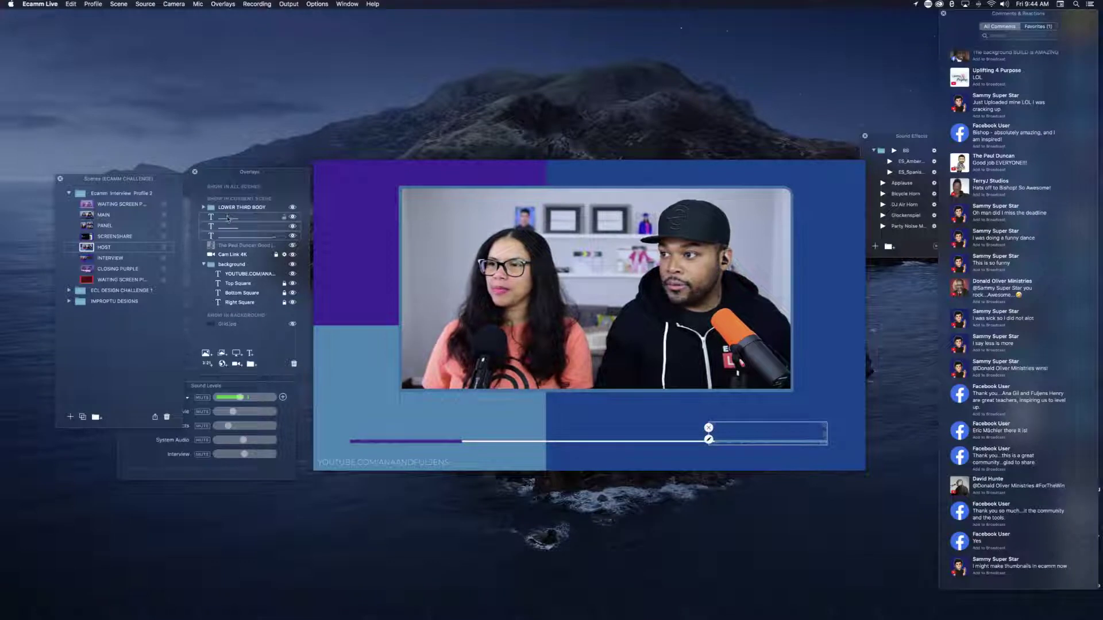
left_click_drag(227, 216, 235, 215)
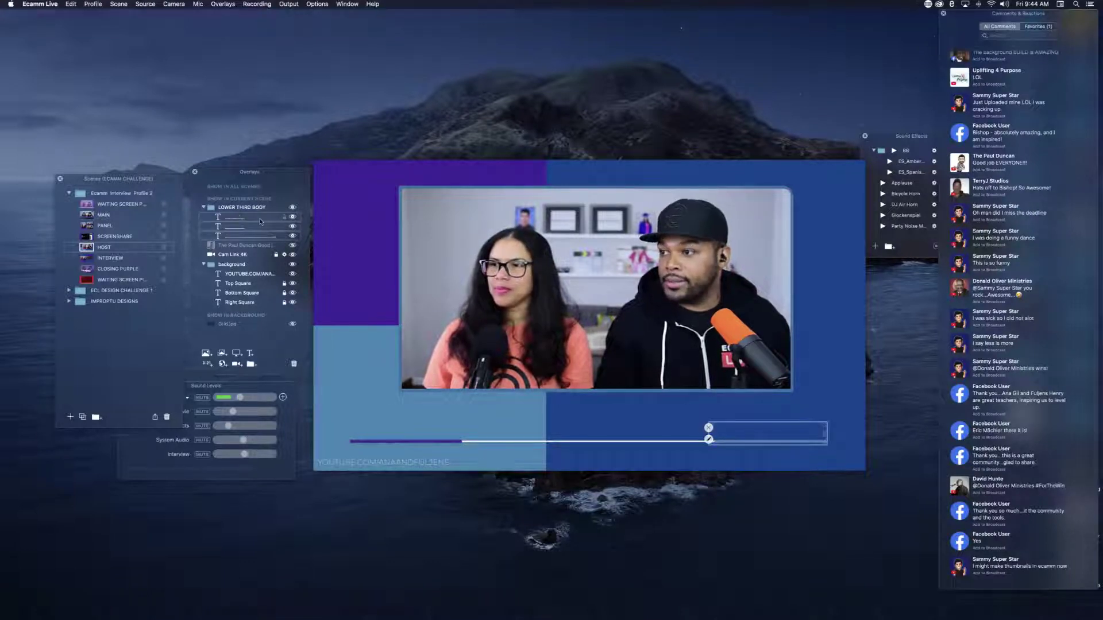
left_click(285, 217)
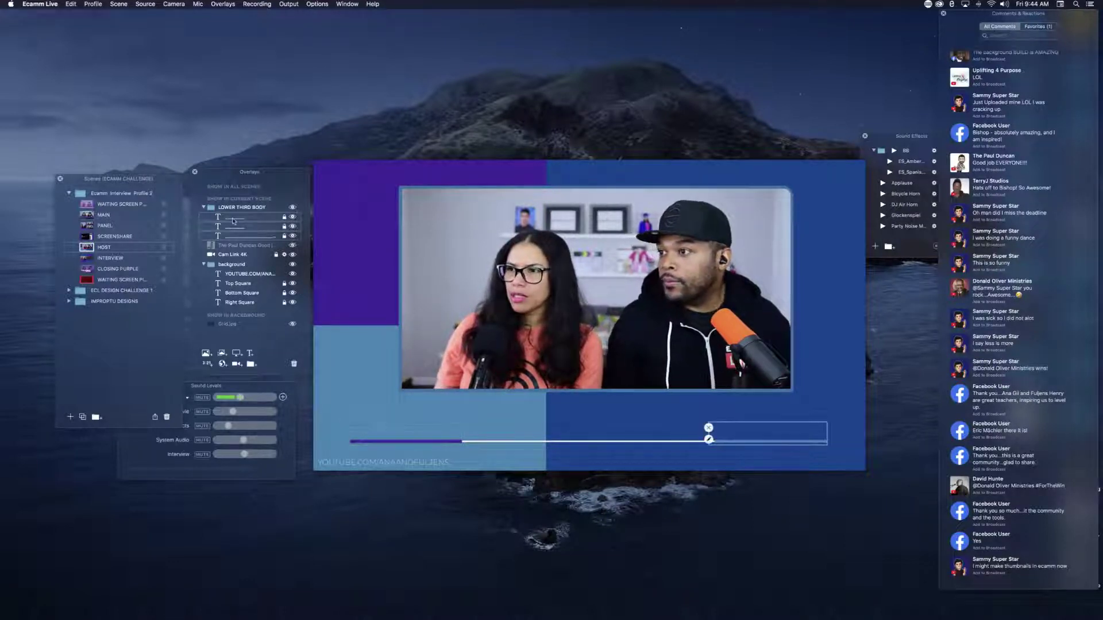
Step: Try the long white line above one short accent line in the group's layer order, and return it beneath both short lines
left_click(234, 219)
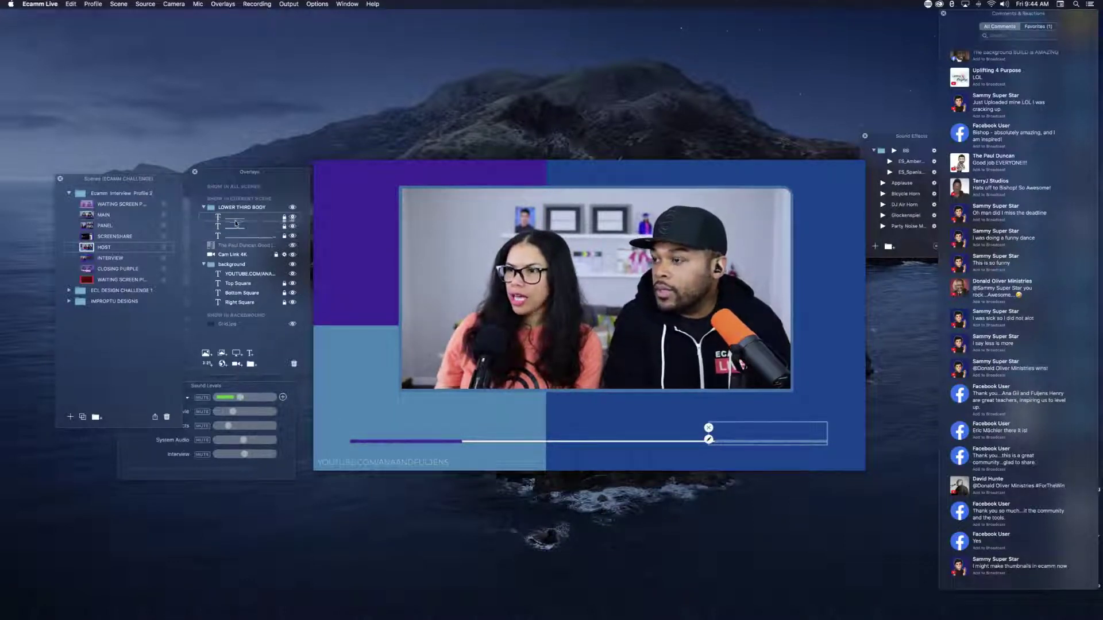
mouse_move(235, 221)
left_mouse_down()
mouse_move(239, 240)
mouse_move(234, 227)
left_mouse_up()
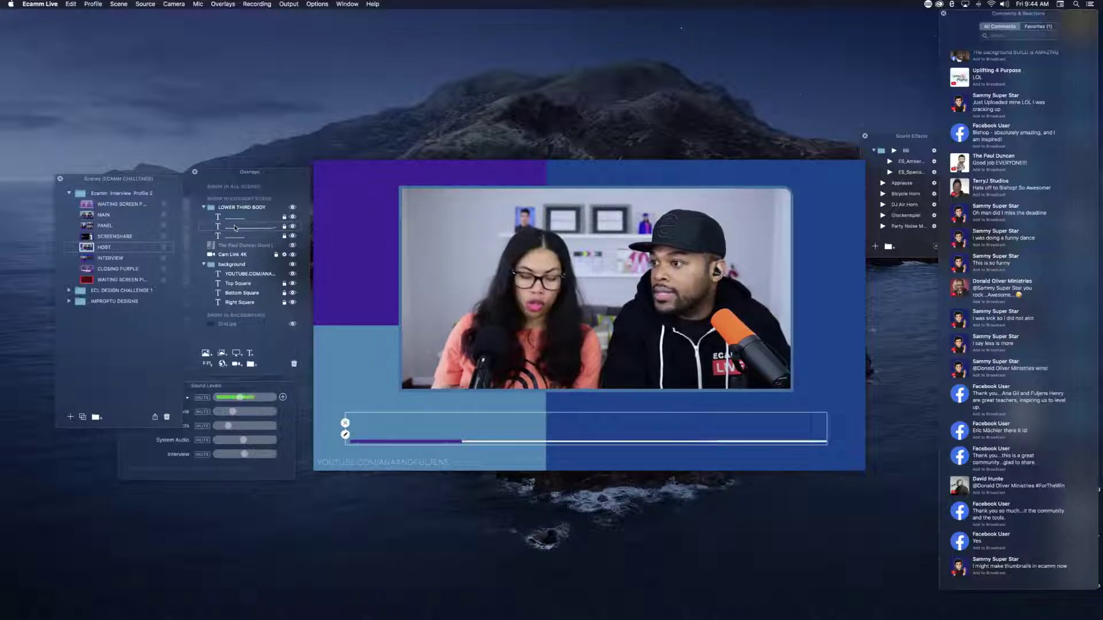
left_click_drag(235, 227, 242, 243)
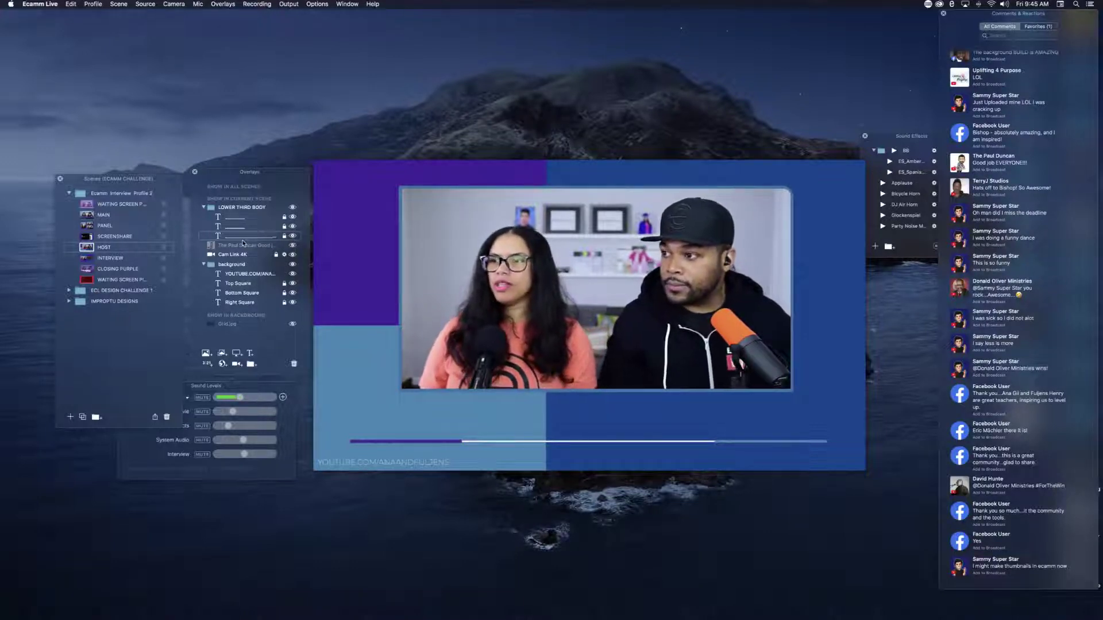
Step: Collapse the LOWER THIRD BODY group and add a new overlay group named LOWER THIRD TEXT above it
left_click(243, 244)
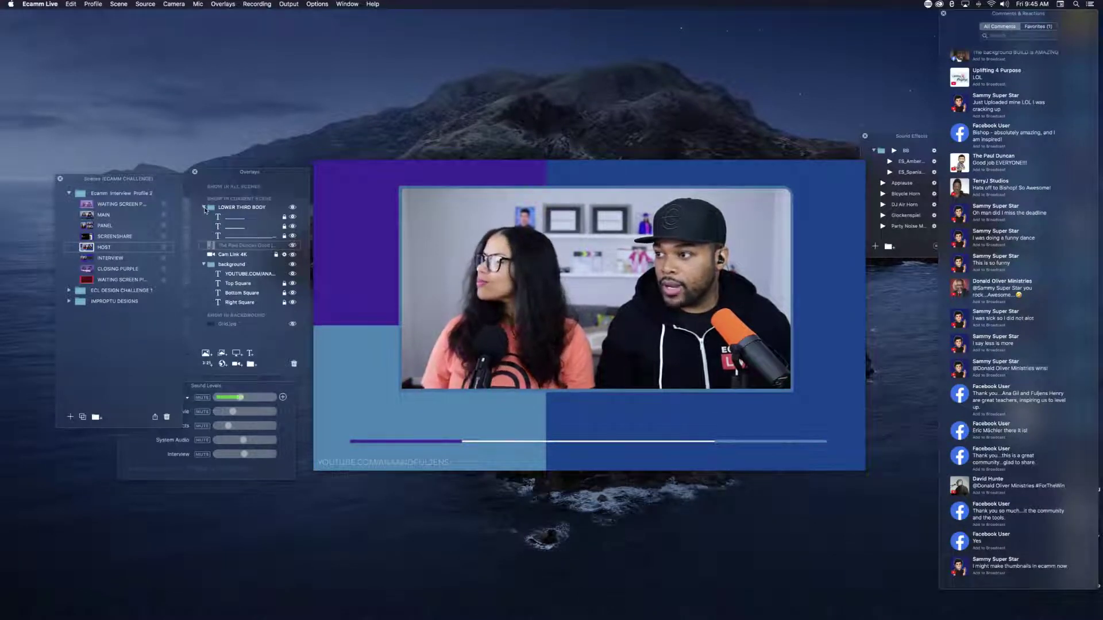
left_click(204, 208)
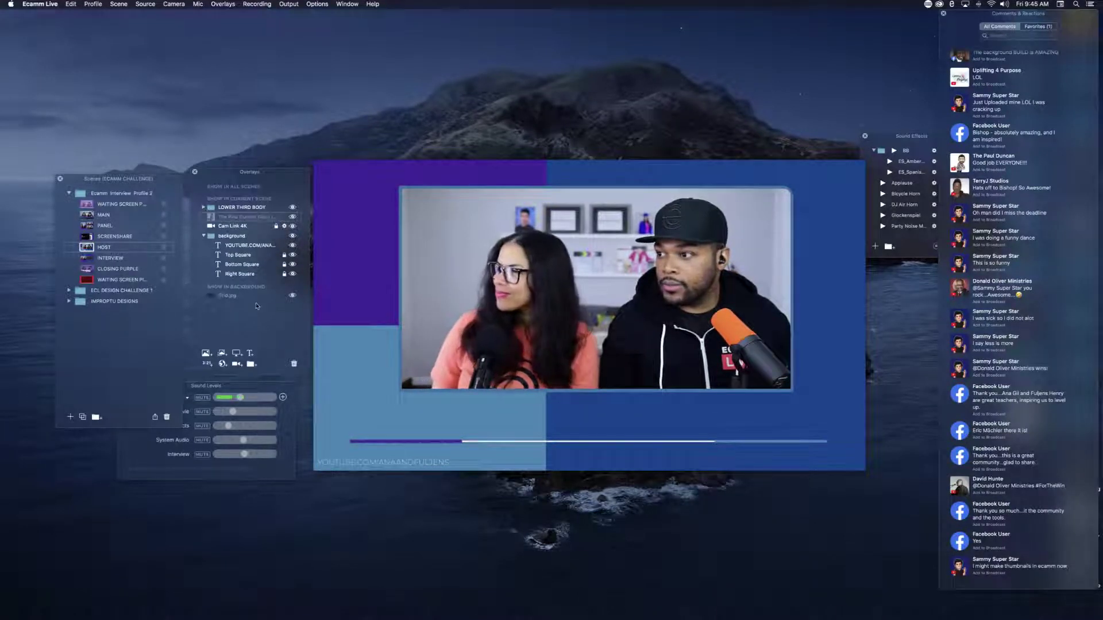
left_click(250, 363)
left_click_drag(227, 218, 226, 204)
type("LOW")
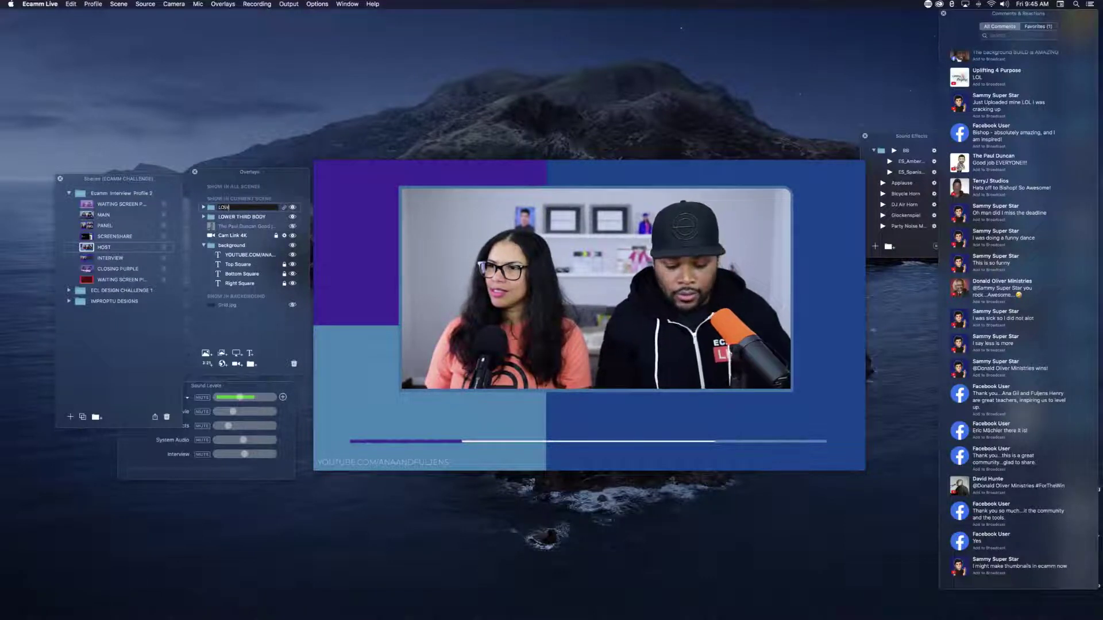
type("ER THIRD TEXT")
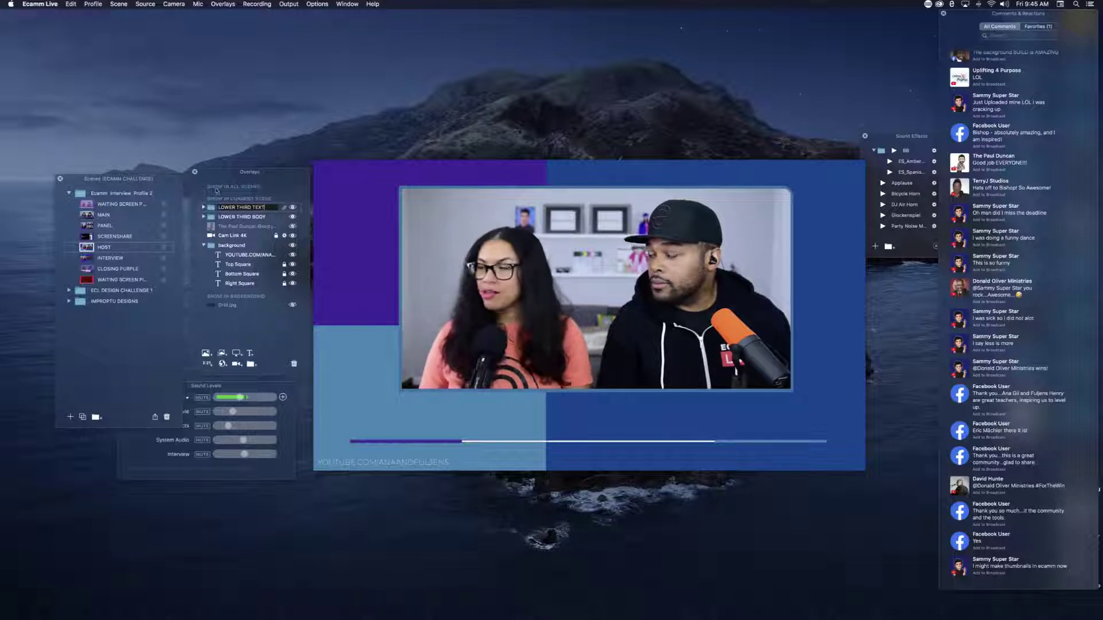
key("Return")
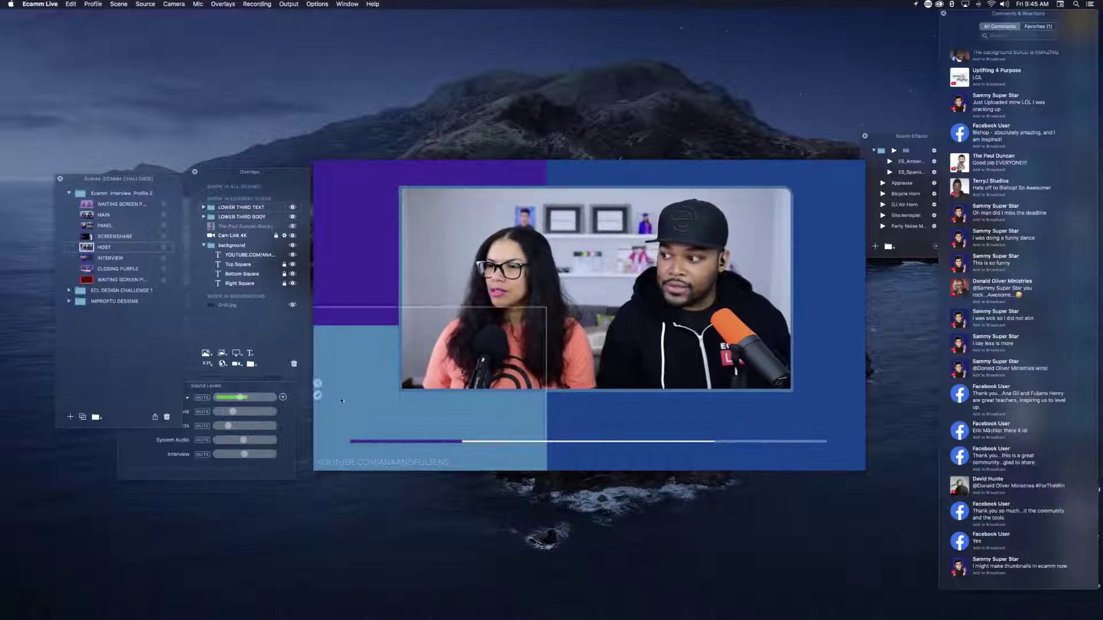
Step: Start a new text overlay reading 34º and colour the text white with the DESIGNS 9 swatch
mouse_move(358, 422)
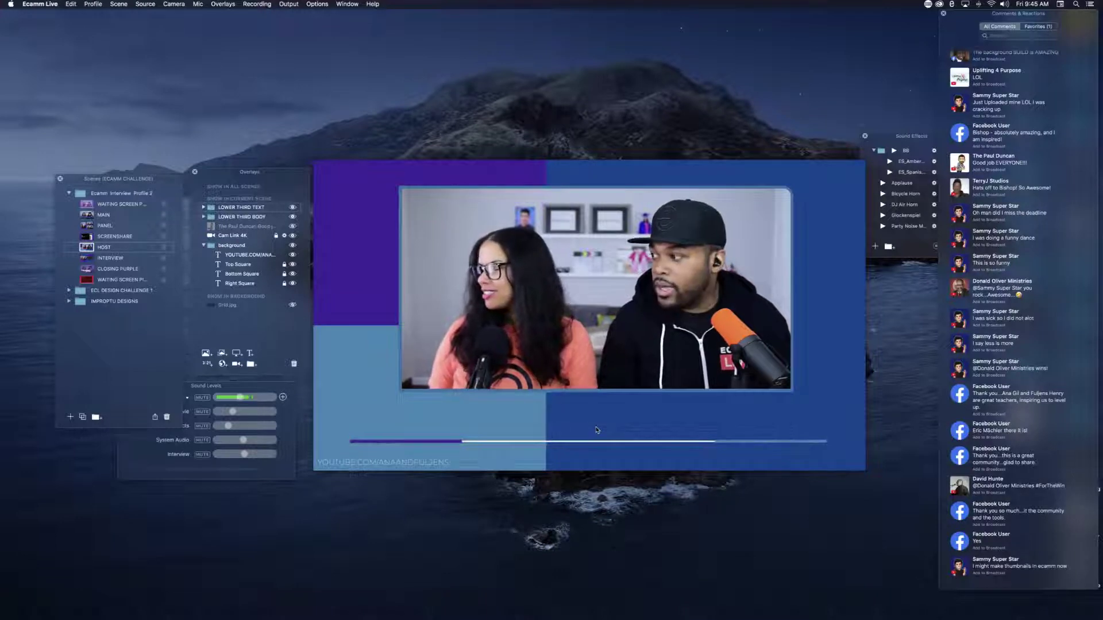
left_click(250, 353)
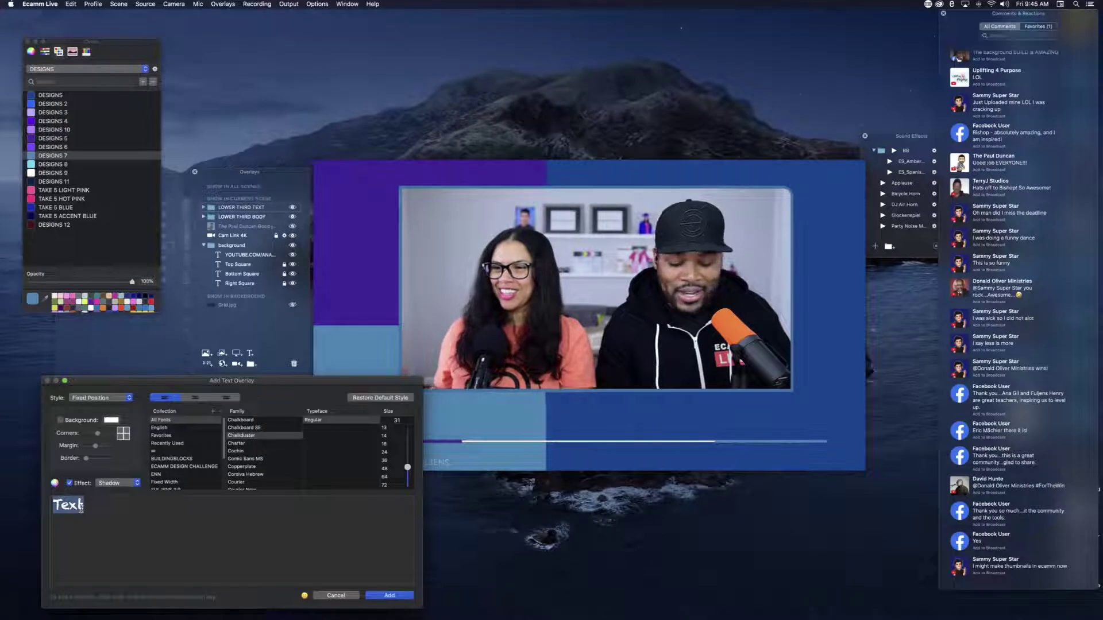
type("34")
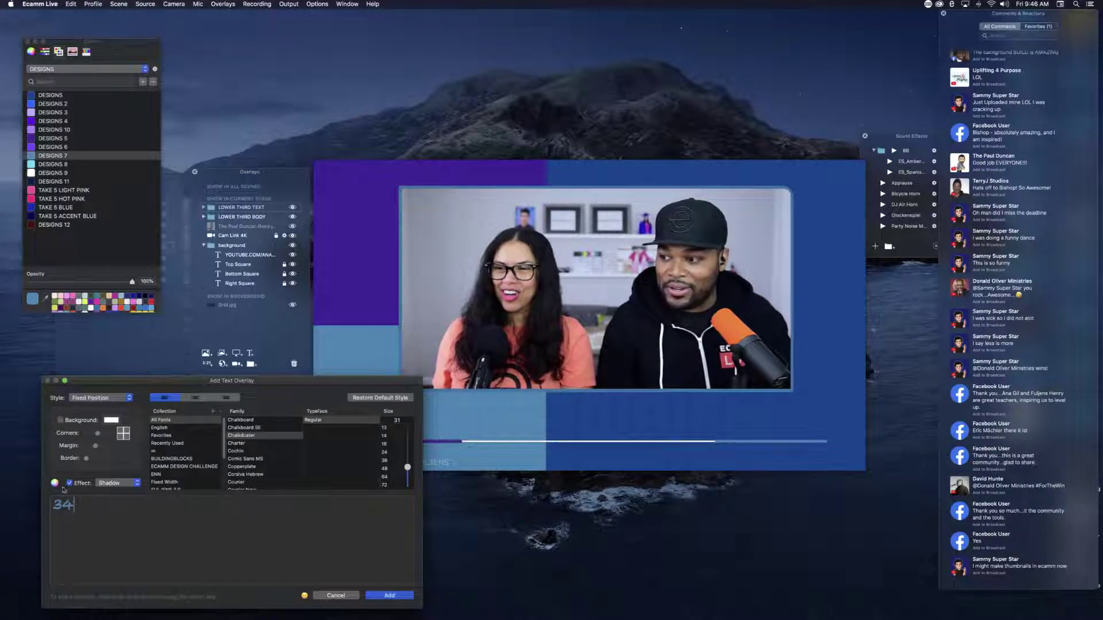
left_click(33, 173)
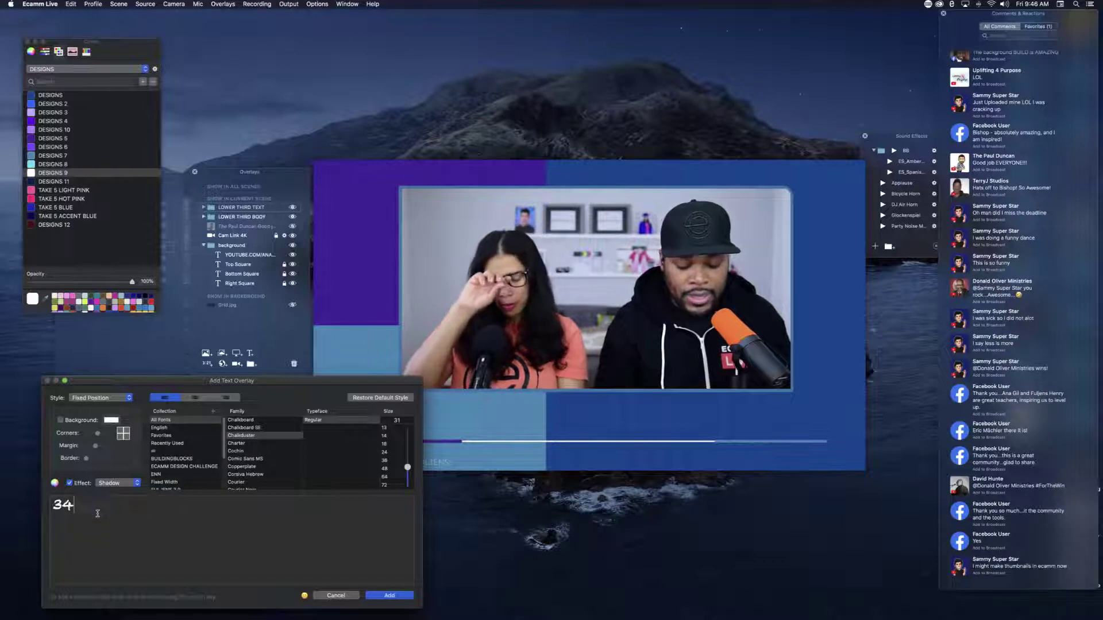
key("Up")
key("Up")
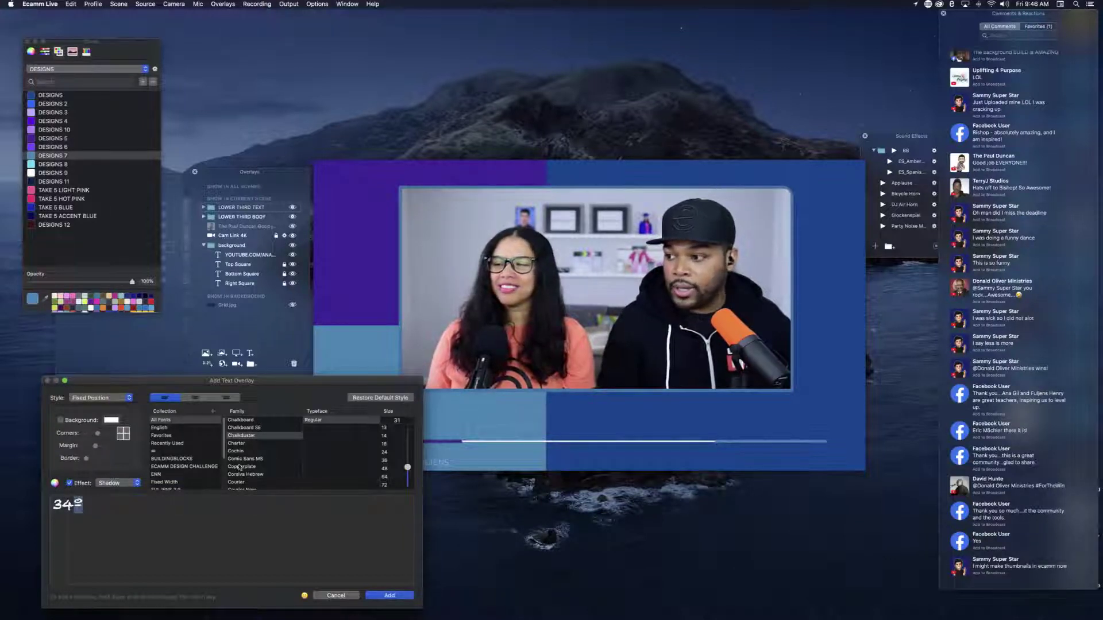
Step: Try several fonts on the degree symbol, settle on Helvetica, and recolour the whole temperature text with white DESIGNS 9
scroll(239, 467, "down", 3)
scroll(240, 467, "up", 3)
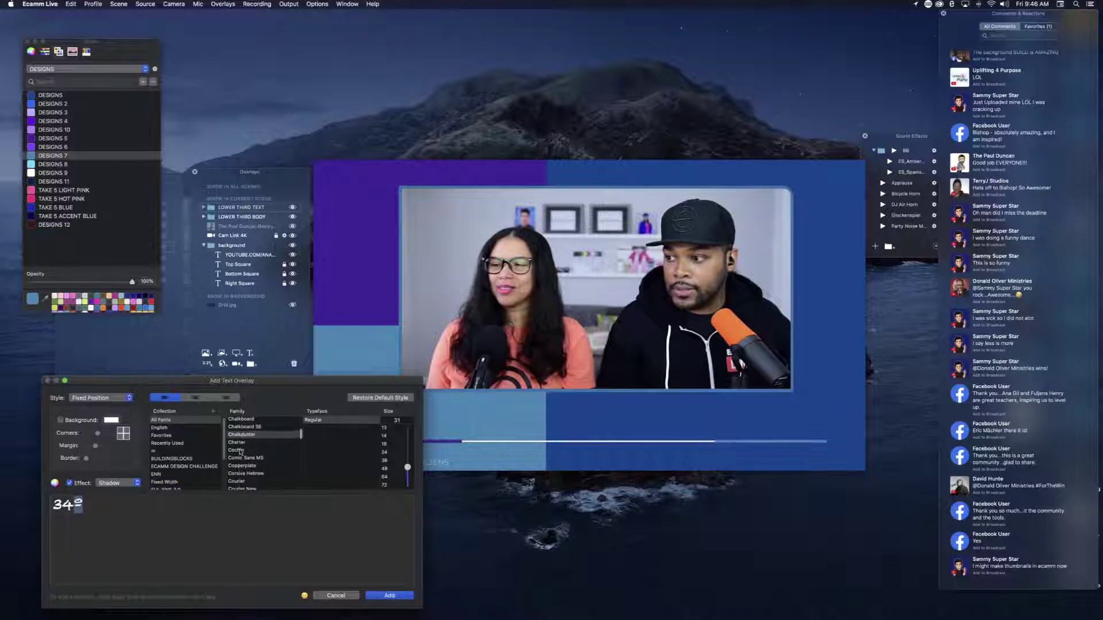
left_click(242, 427)
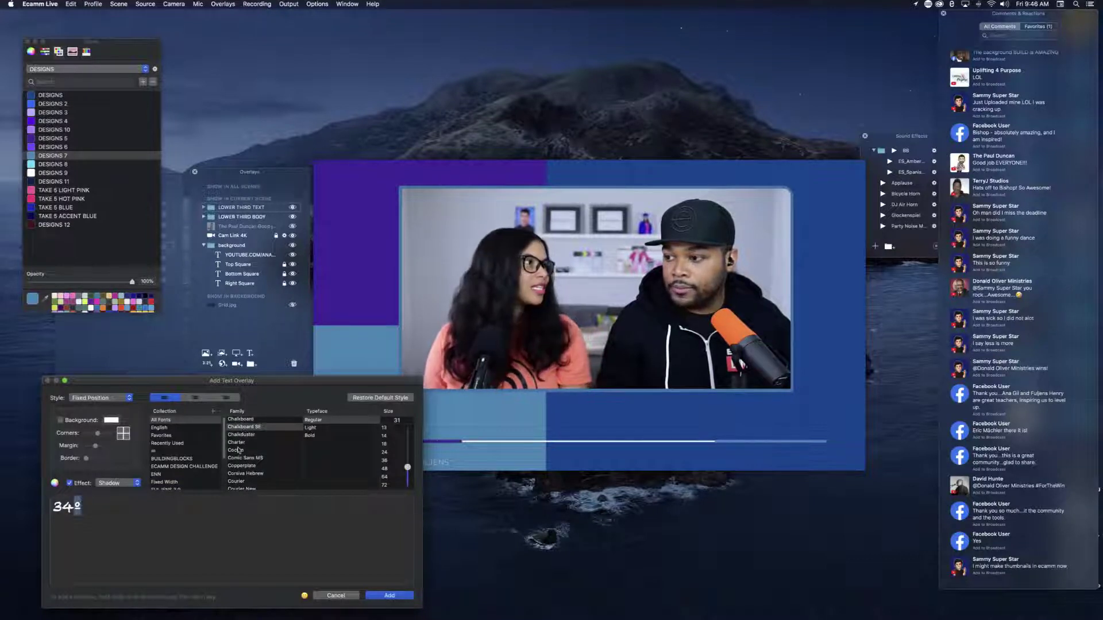
scroll(235, 460, "down", 9)
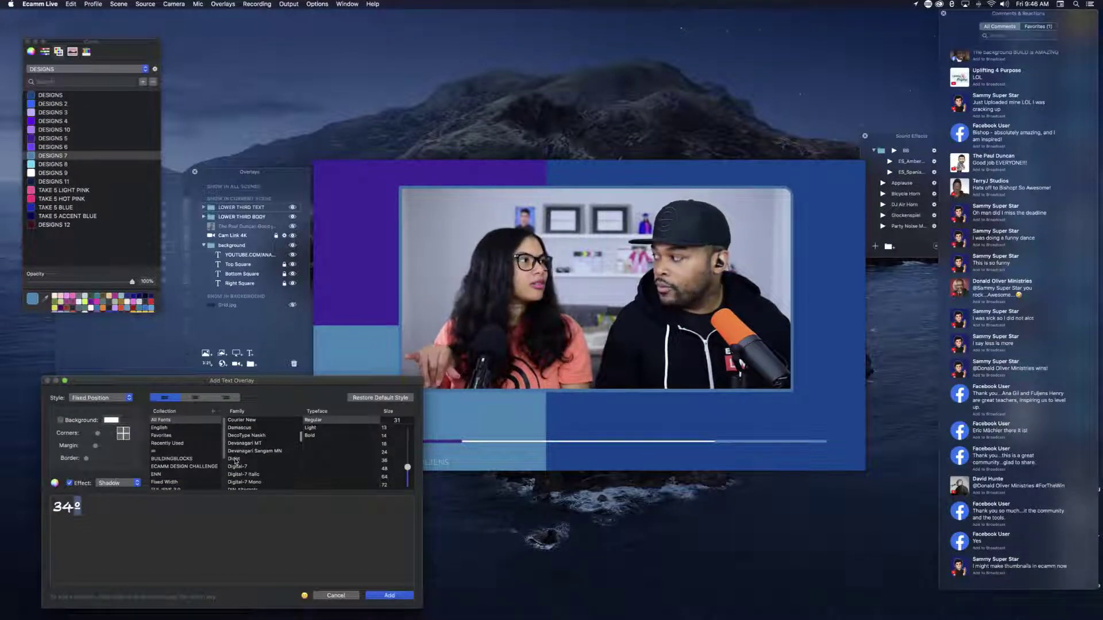
scroll(235, 461, "down", 11)
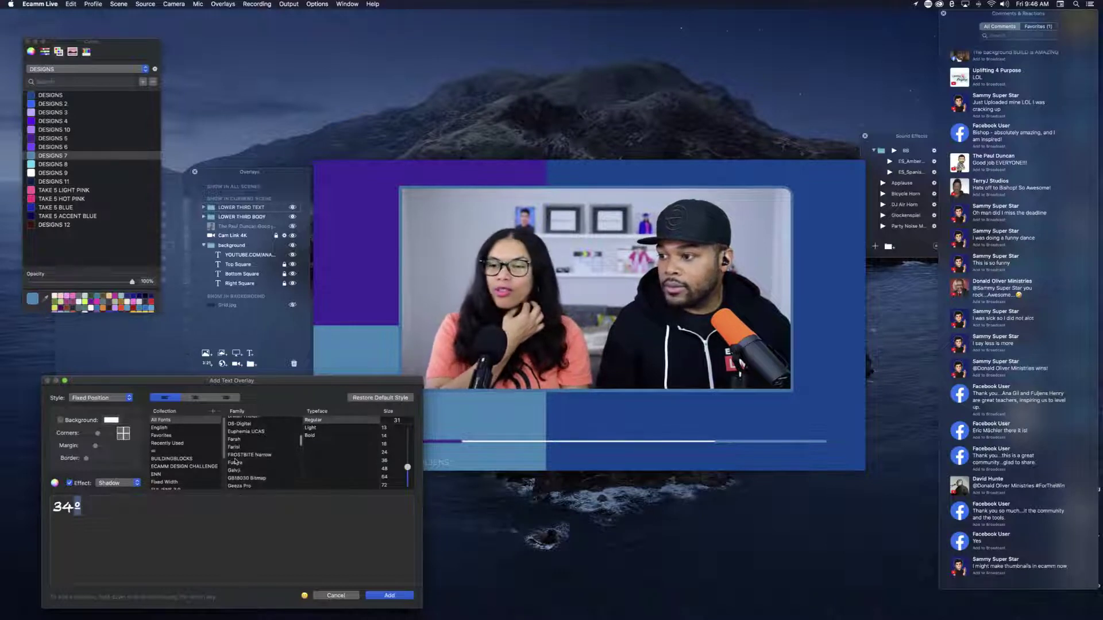
scroll(235, 461, "down", 4)
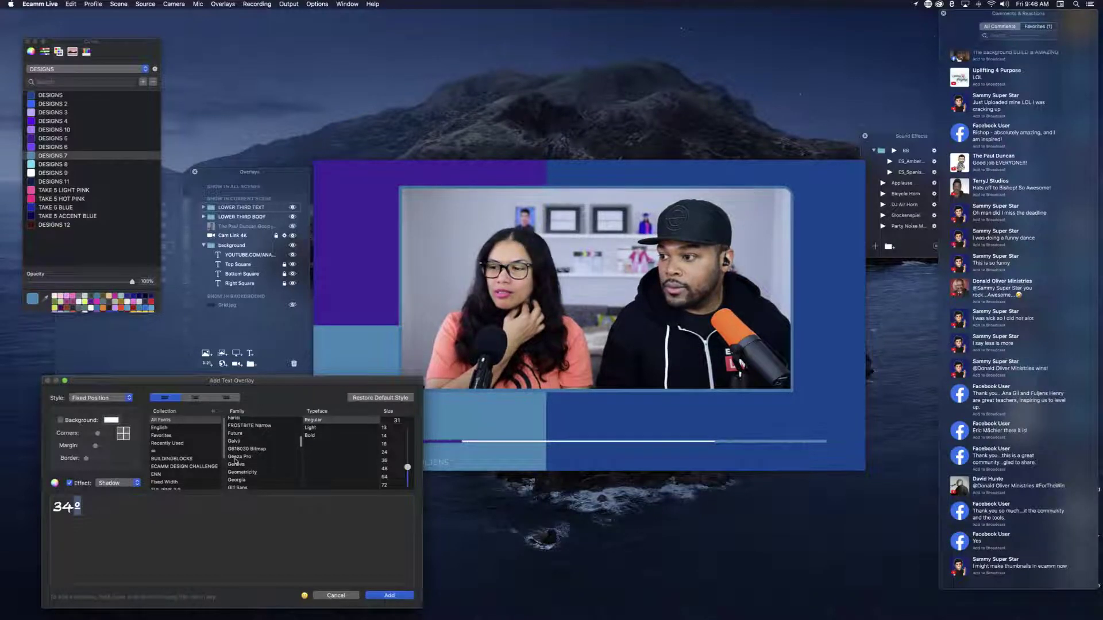
left_click(240, 425)
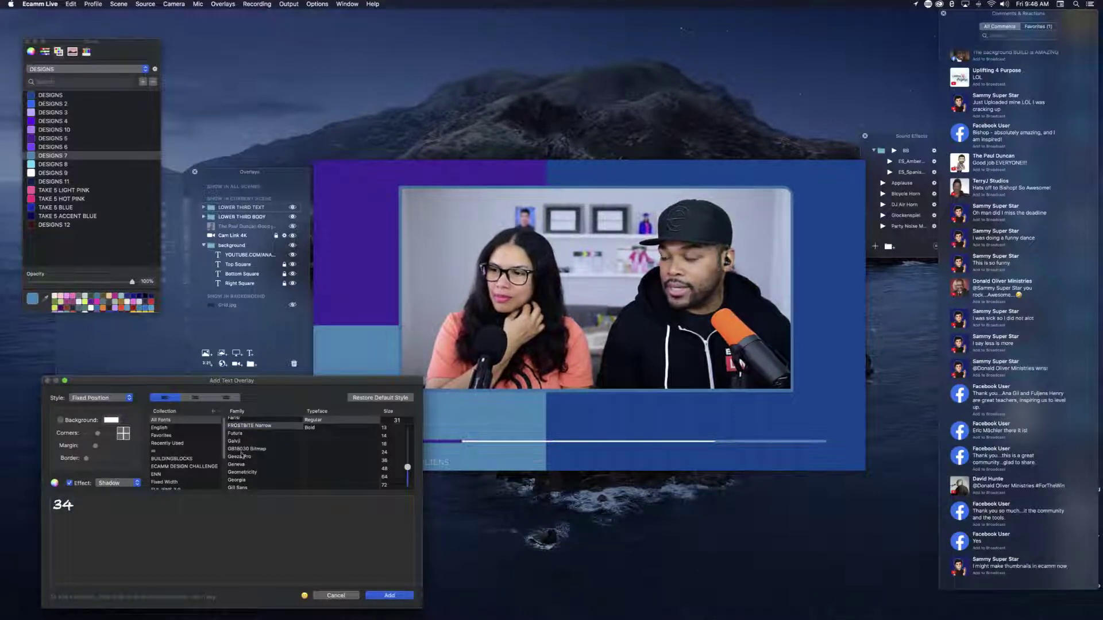
scroll(241, 455, "down", 15)
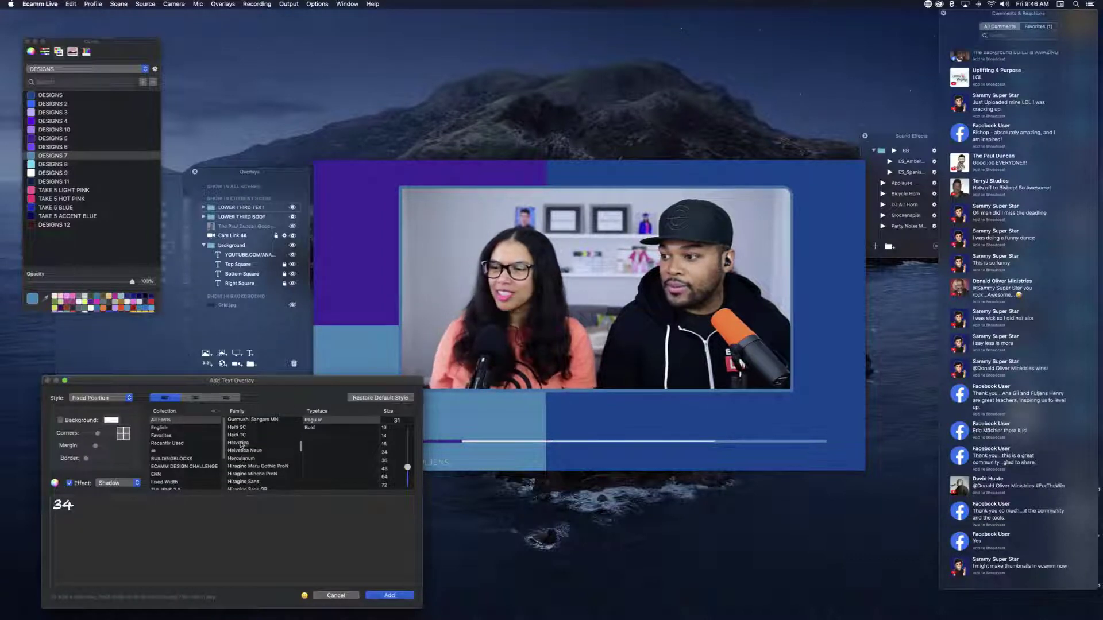
left_click(239, 443)
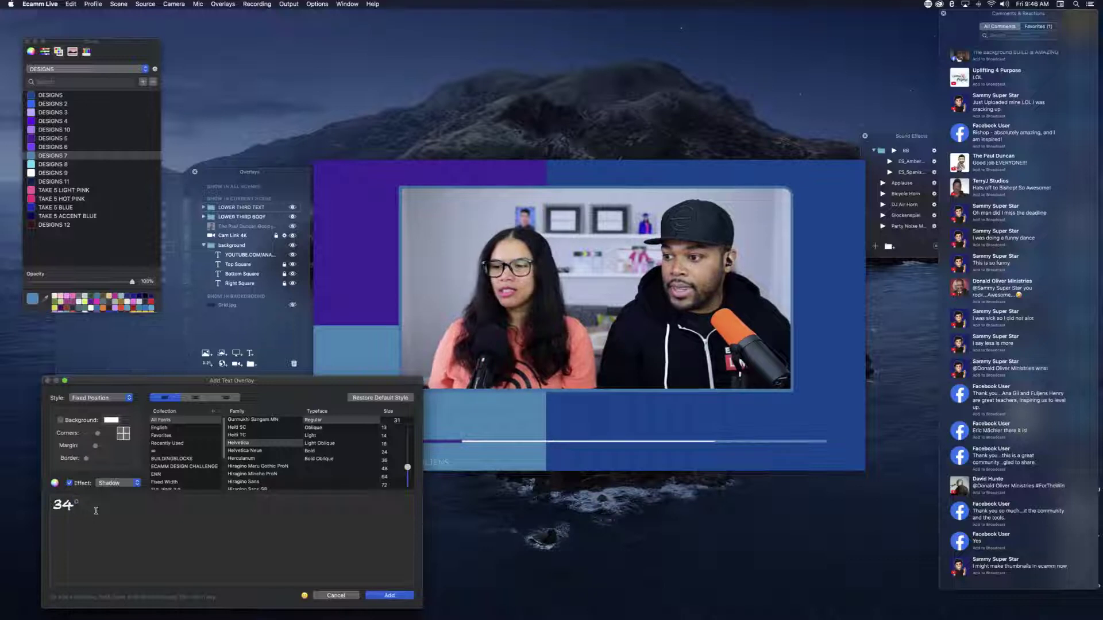
key("super+a")
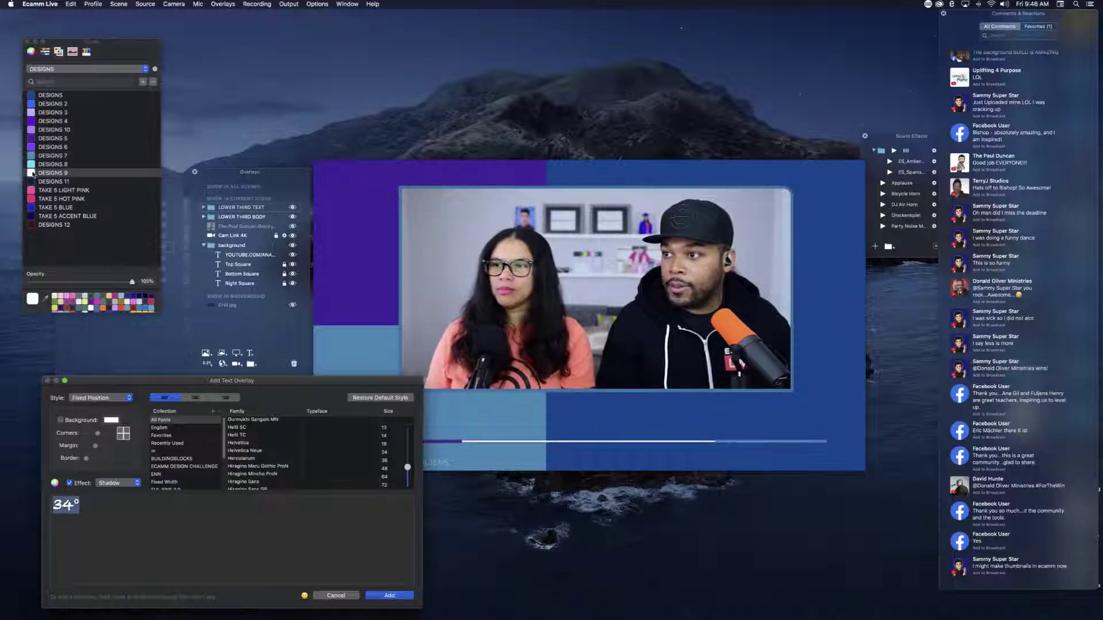
left_click(92, 509)
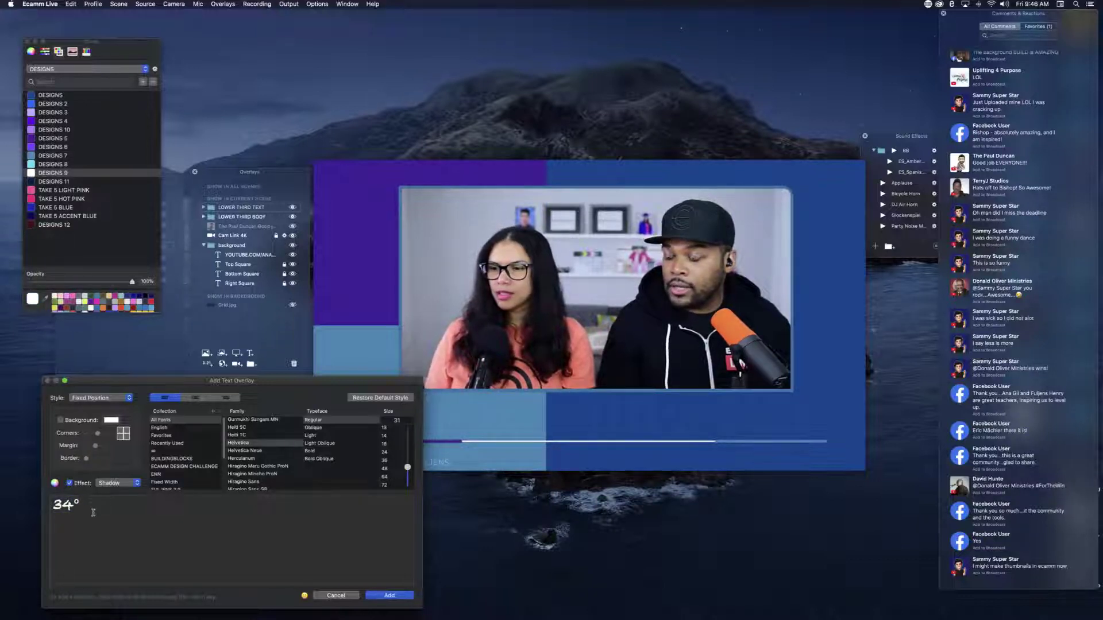
Step: Insert the sun emoji from the Animals & Nature set after the 34° text
left_click(304, 597)
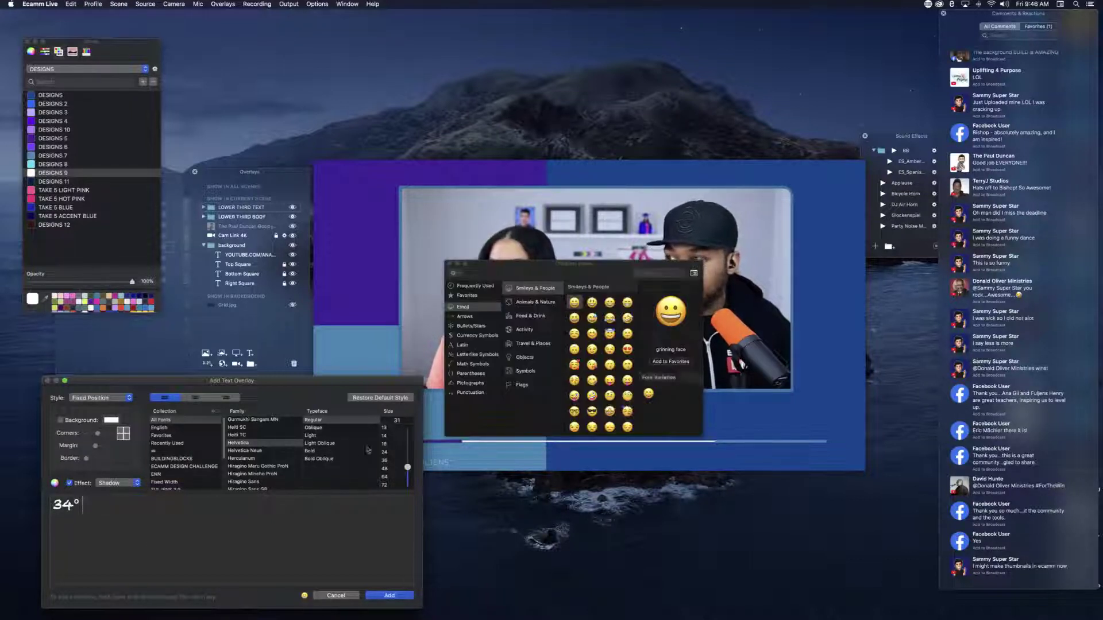
left_click(519, 303)
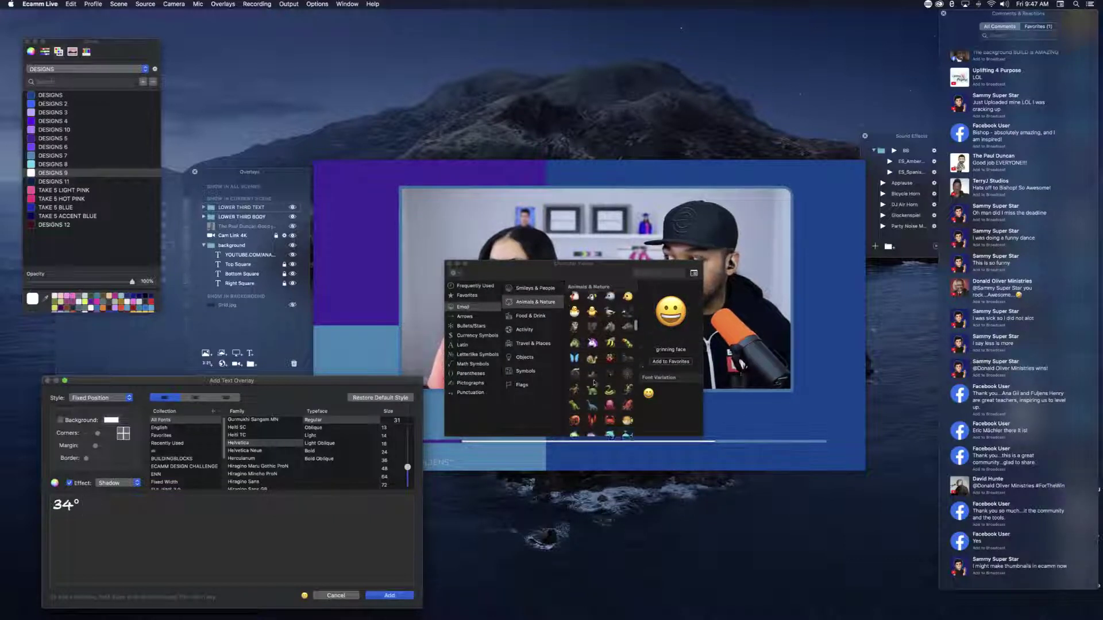
scroll(594, 383, "down", 10)
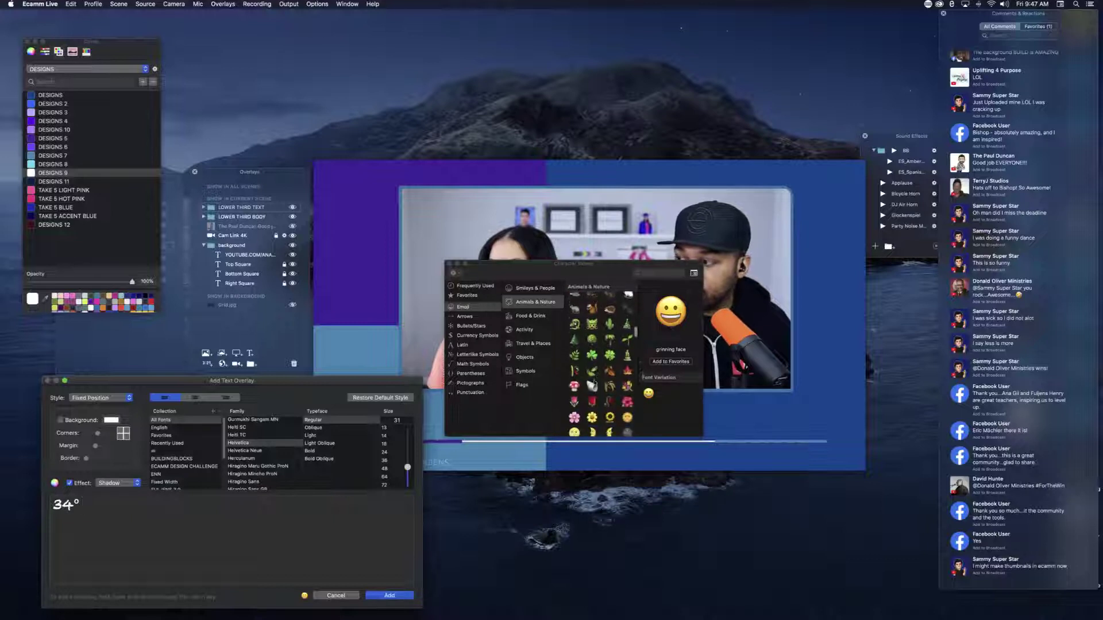
scroll(594, 383, "down", 8)
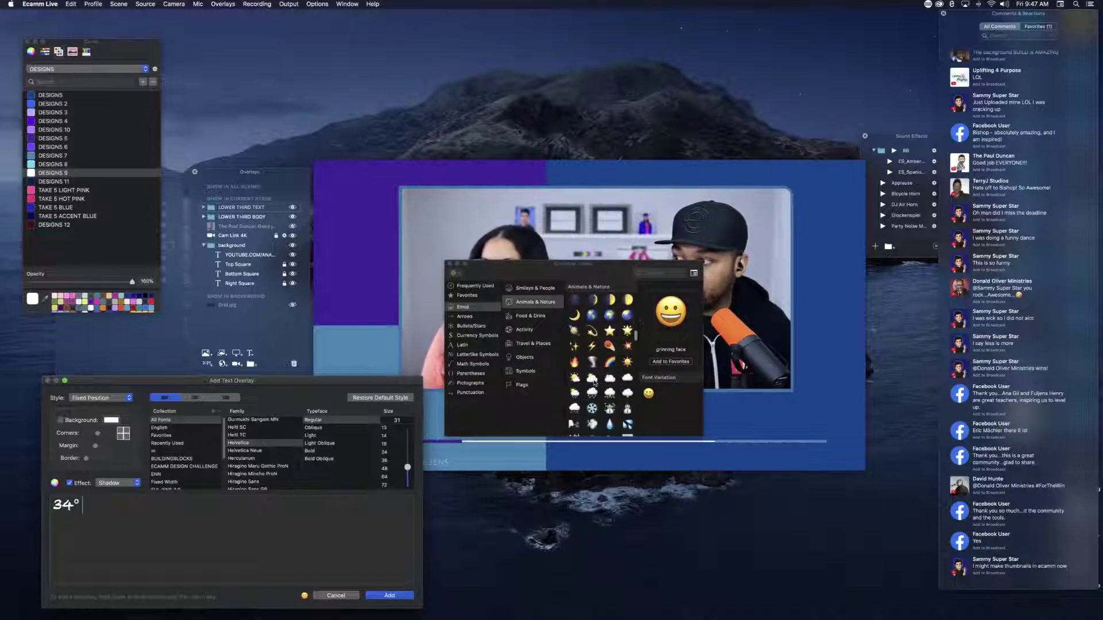
scroll(594, 383, "up", 1)
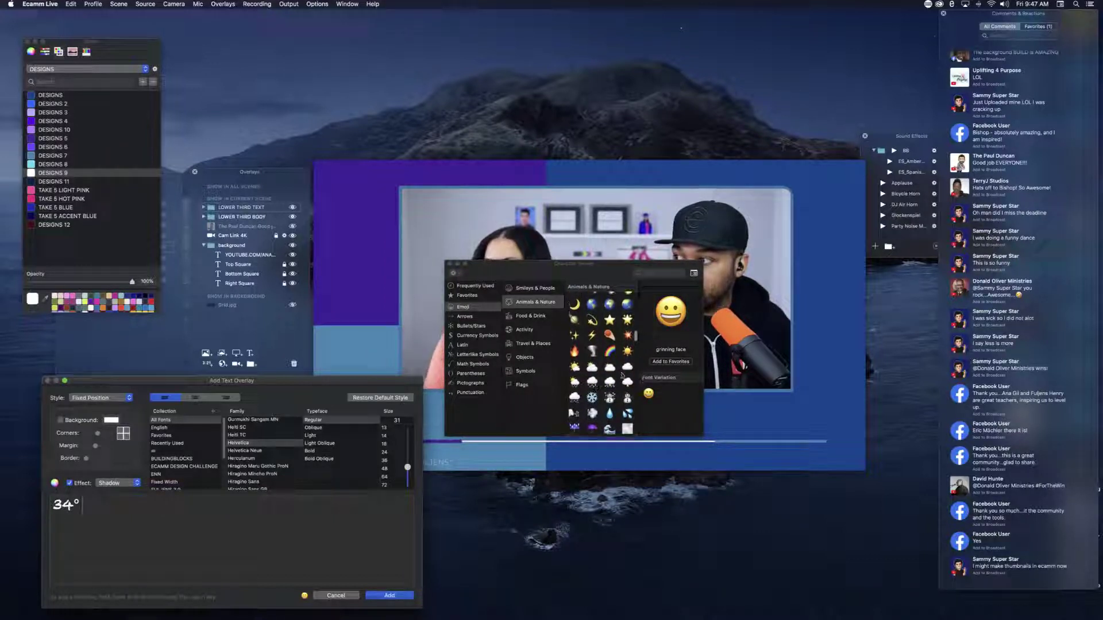
double_click(628, 352)
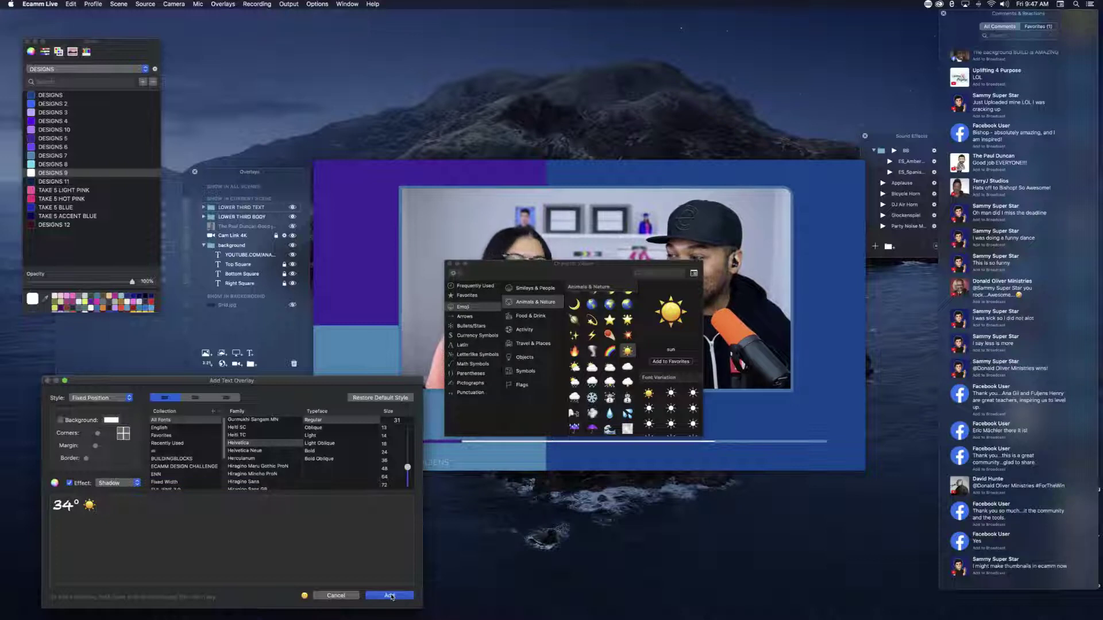
Step: Add the temperature overlay to the HOST scene and place it just above the right part of the lower-third line
left_click_drag(522, 271, 514, 483)
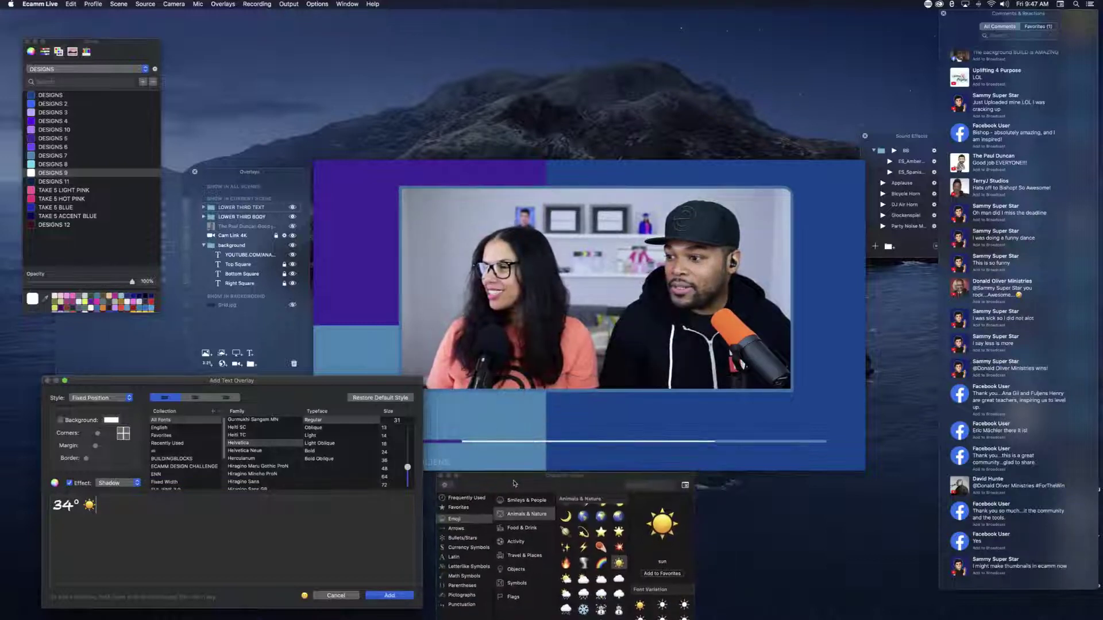
left_click(390, 596)
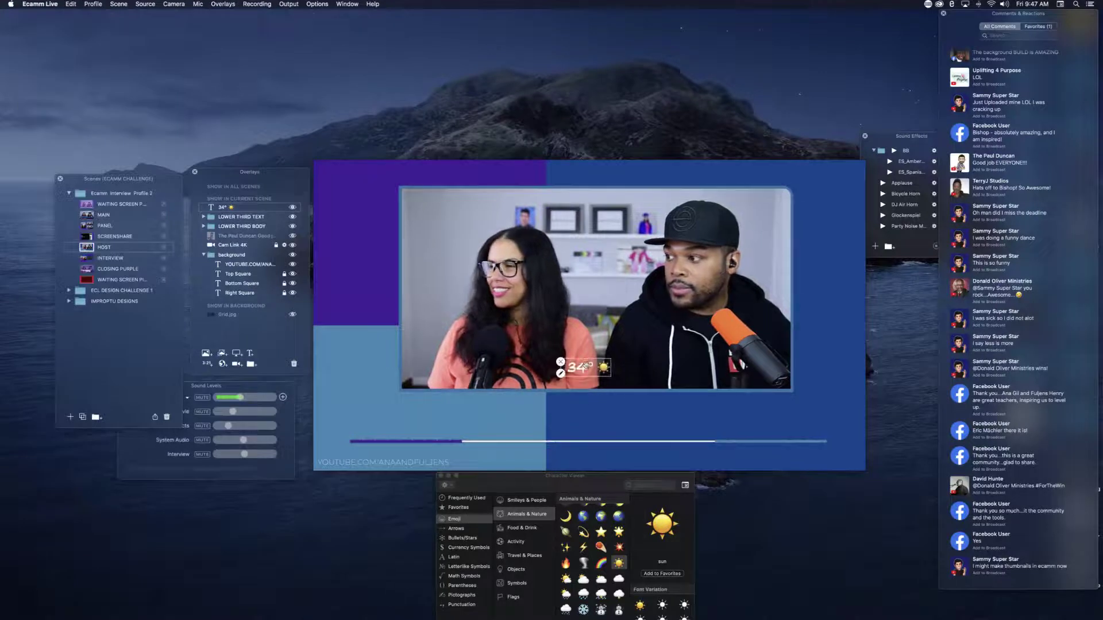
left_click_drag(585, 367, 741, 429)
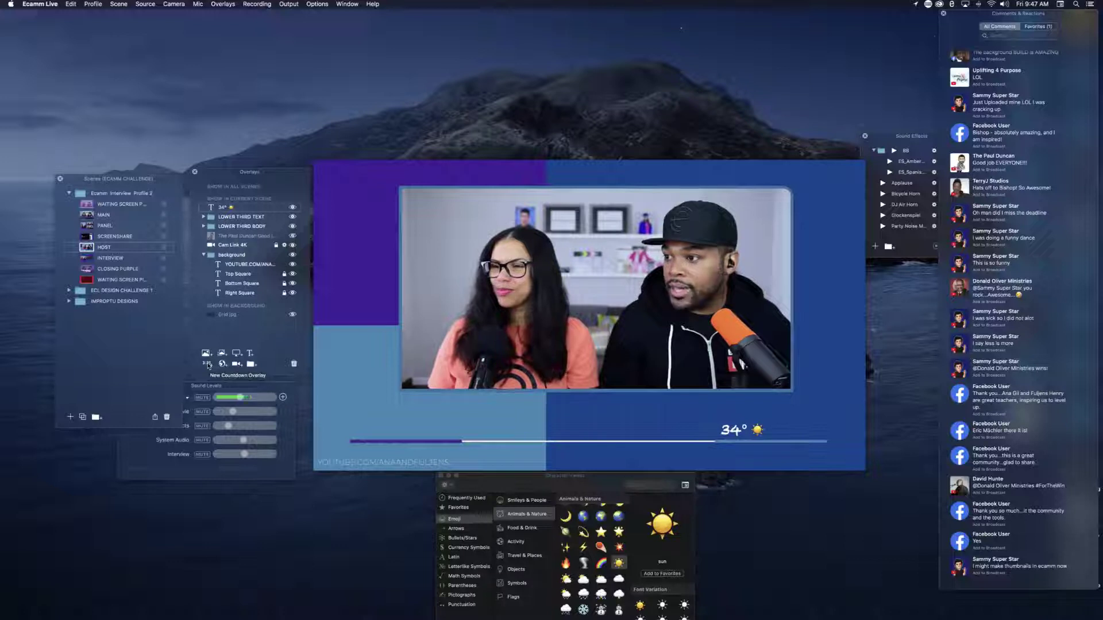
Step: Add a Clock overlay and place it directly right of the temperature, above the light-blue end of the lower-third line
left_click(208, 366)
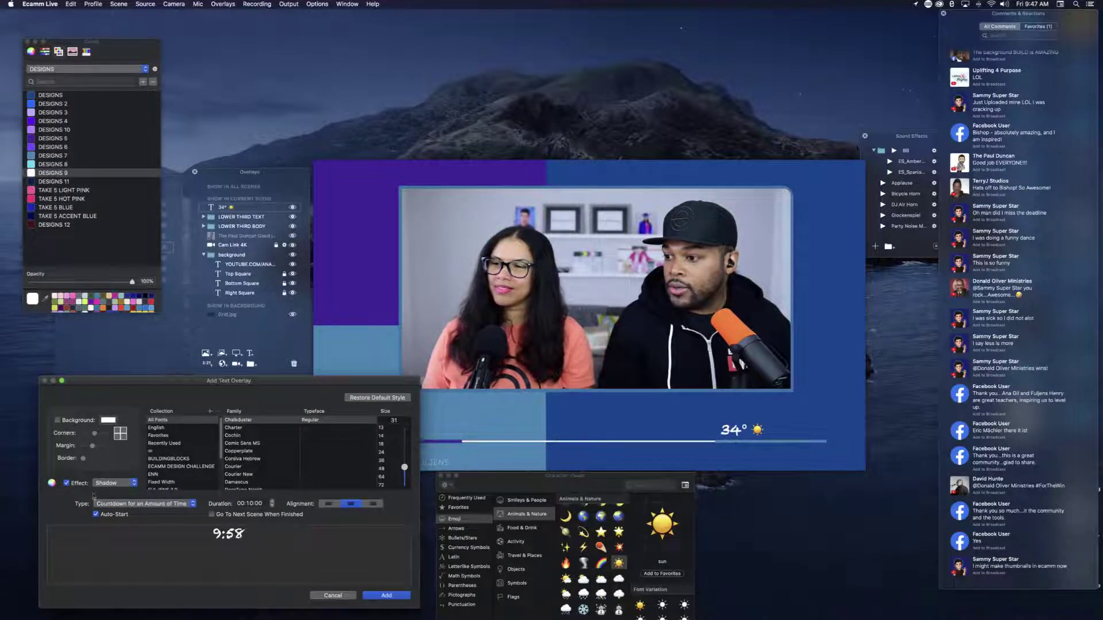
left_click(136, 507)
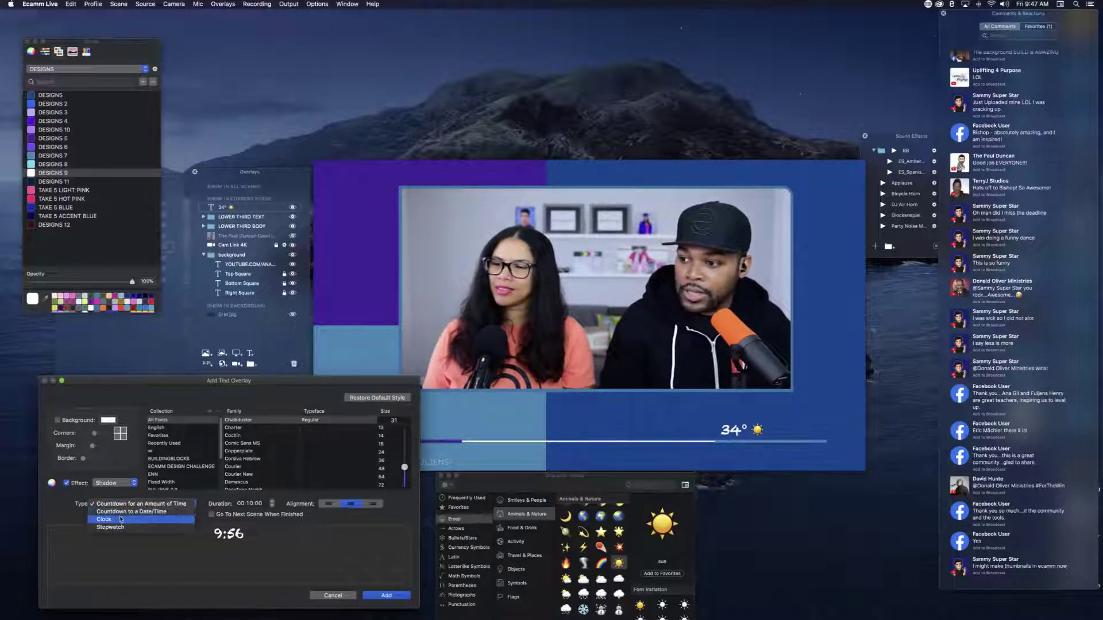
left_click(120, 519)
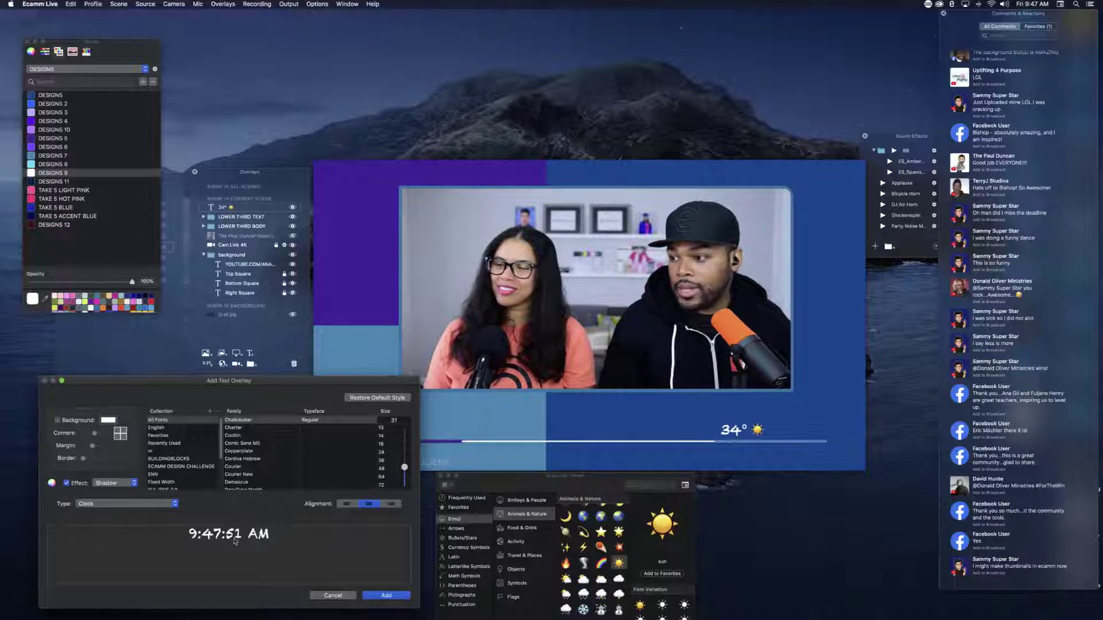
left_click(384, 596)
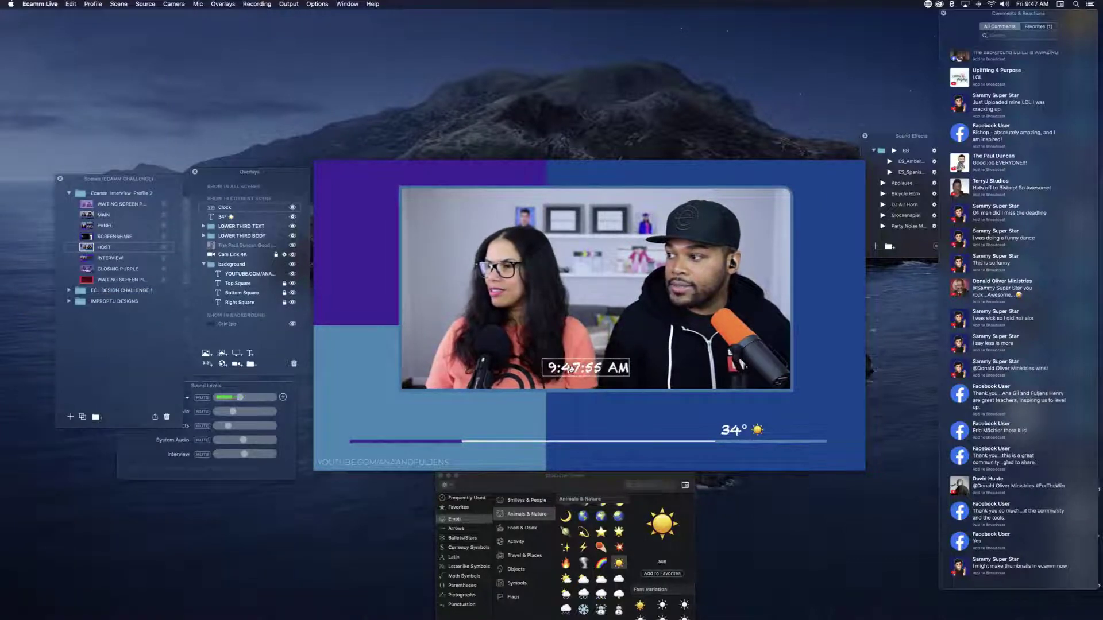
left_click_drag(570, 369, 732, 432)
left_click(730, 431)
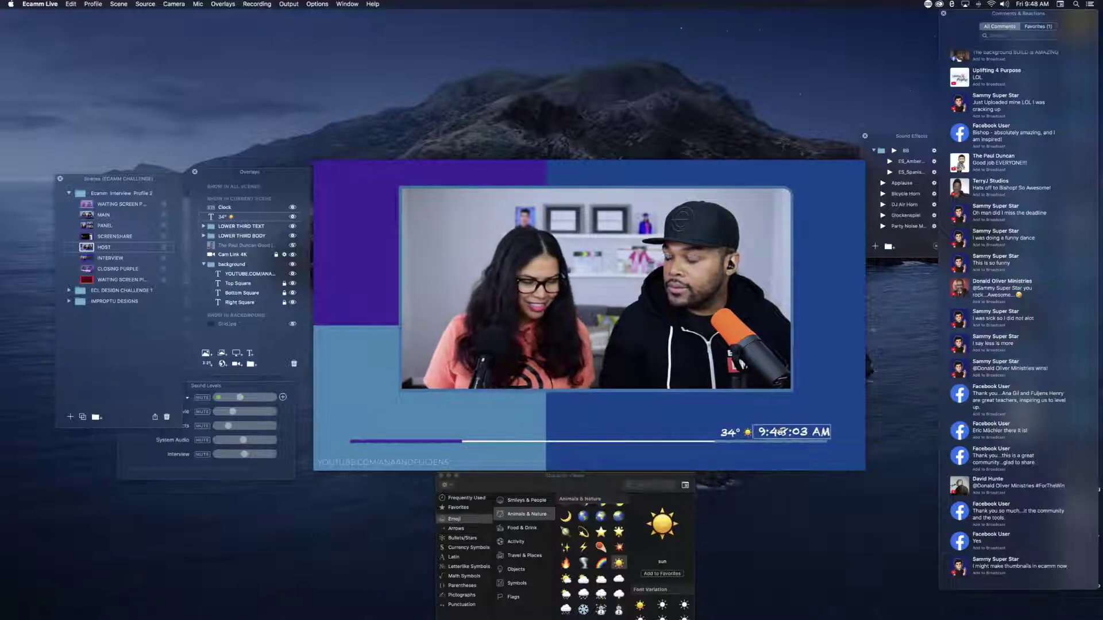
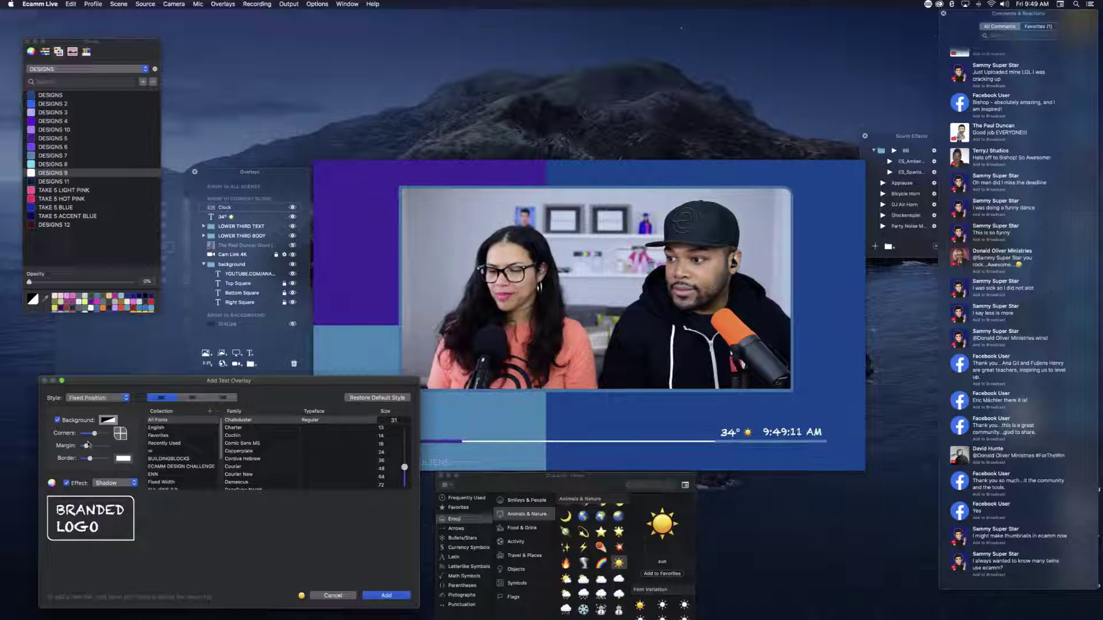
Step: Tighten the margin of the bordered BRANDED LOGO™ text overlay, add it to the scene, and place it above the purple line
mouse_move(89, 447)
left_mouse_down()
mouse_move(113, 438)
mouse_move(86, 447)
left_mouse_up()
left_click(97, 526)
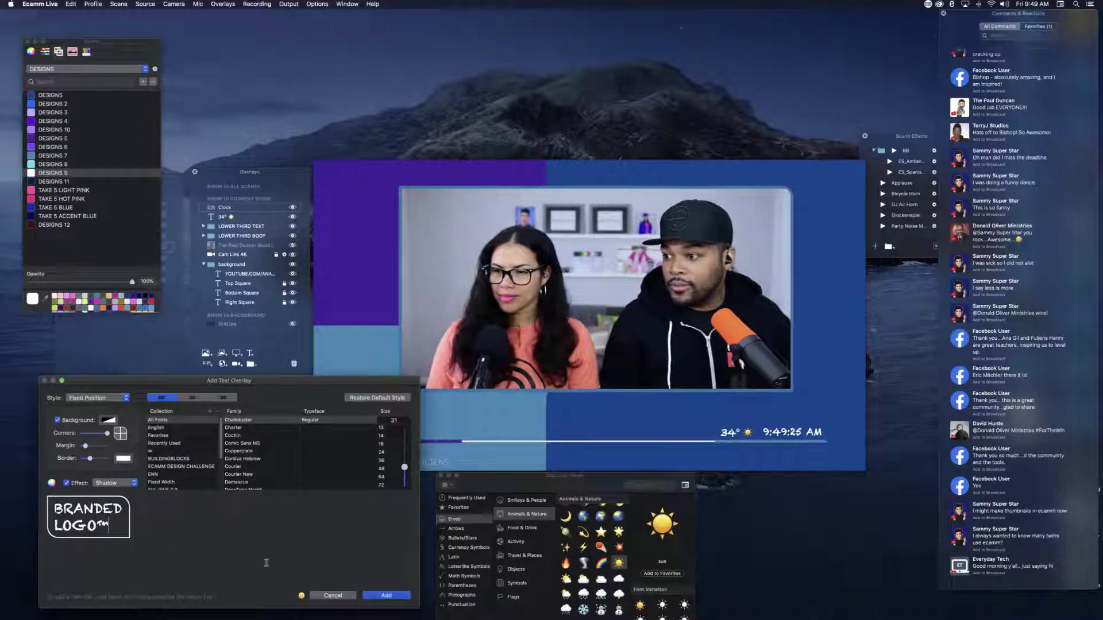
left_click(387, 596)
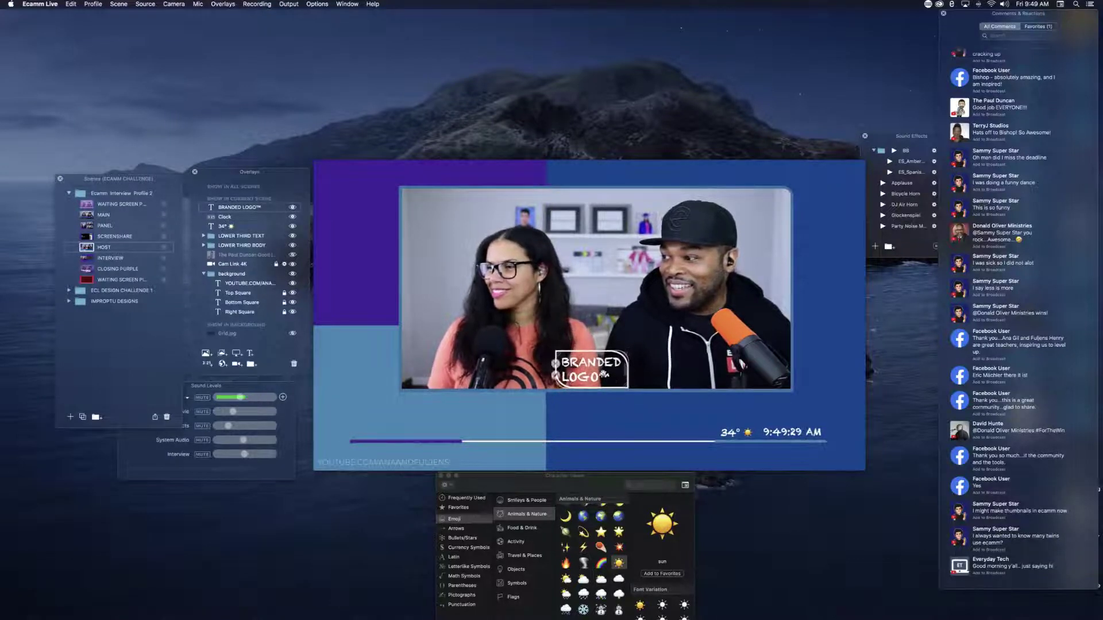
left_click_drag(472, 394, 408, 416)
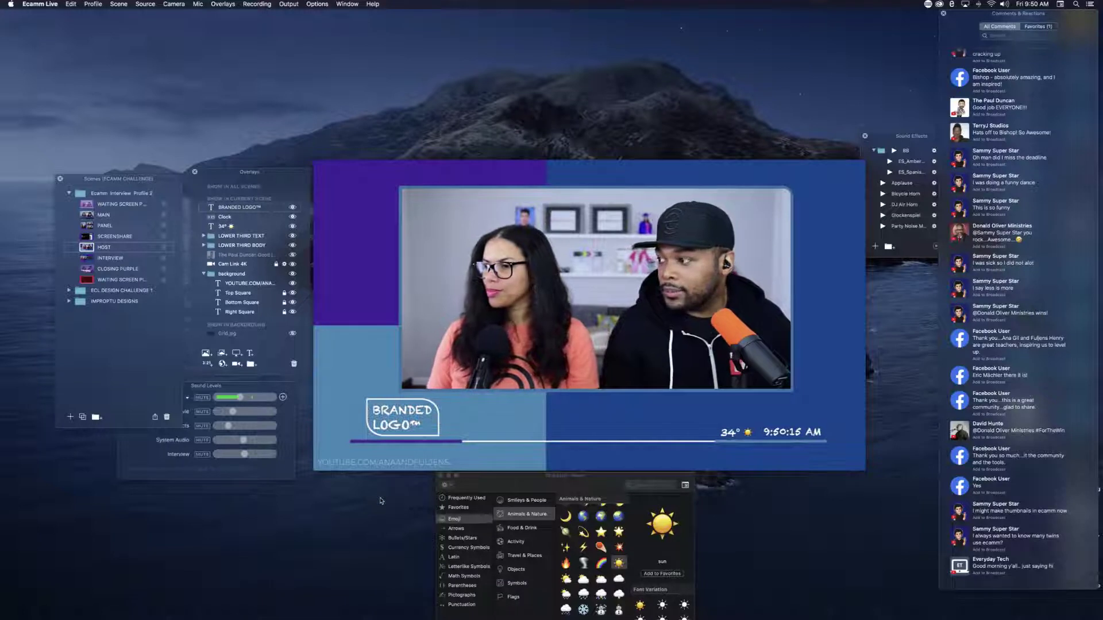
Step: Create an overlay group named LOGO in the HOST scene, move the BRANDED LOGO™ text overlay into it, and collapse the group
mouse_move(485, 428)
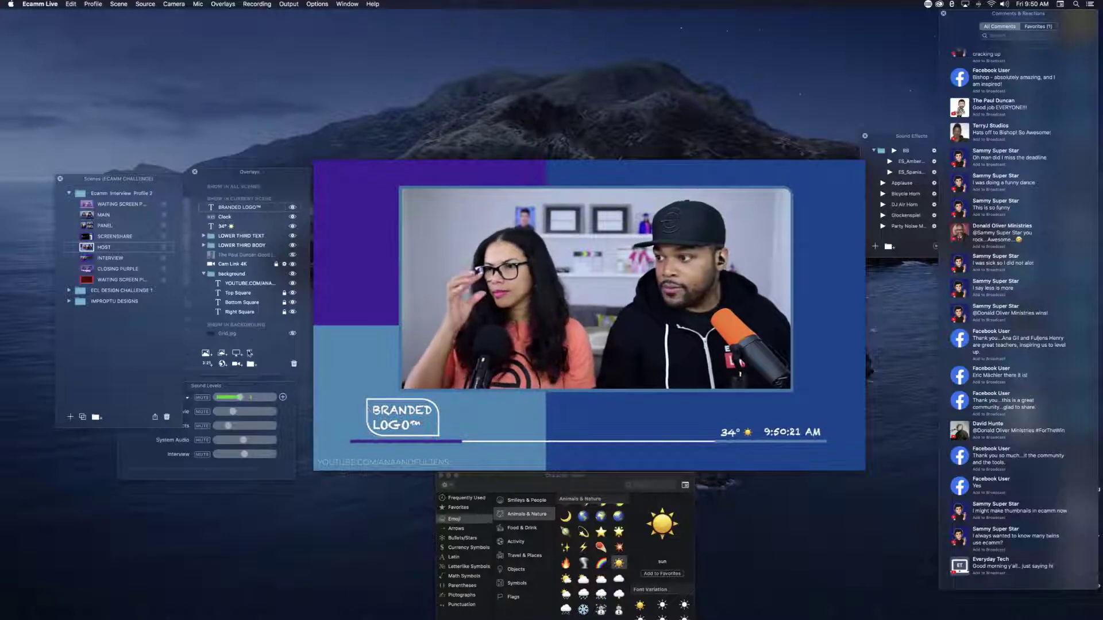
left_click(251, 363)
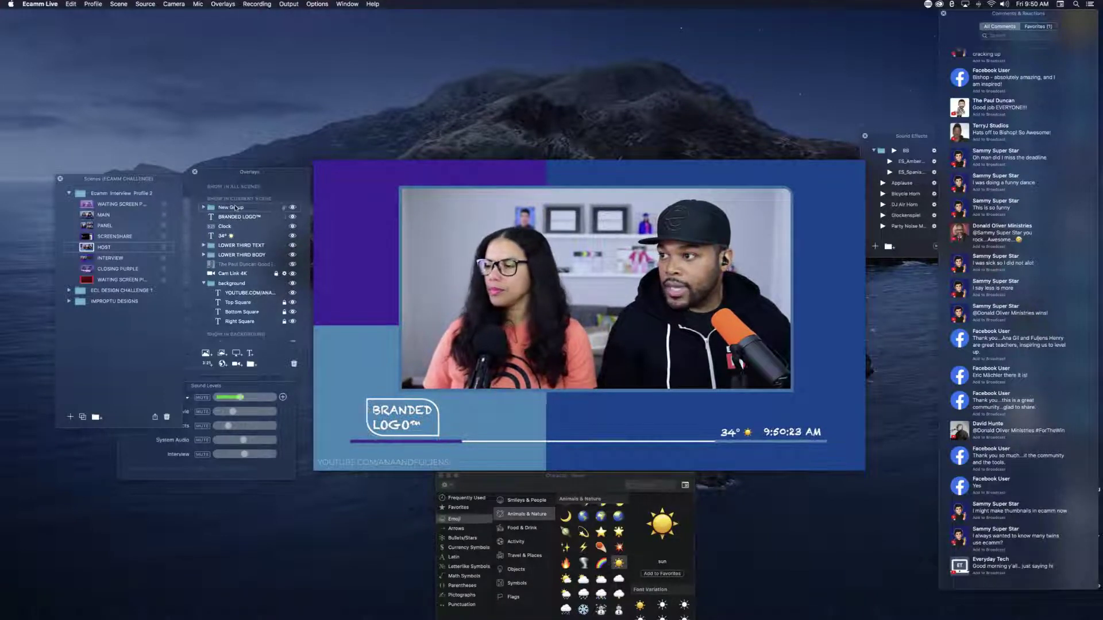
type("LO")
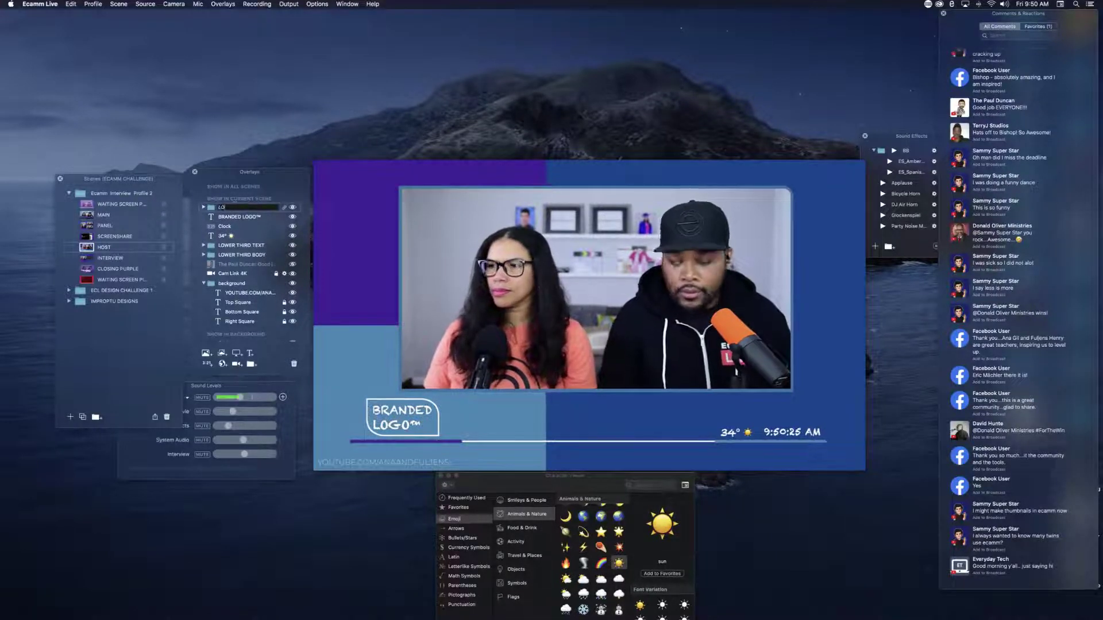
type("GO")
key("Return")
left_click_drag(235, 217, 234, 214)
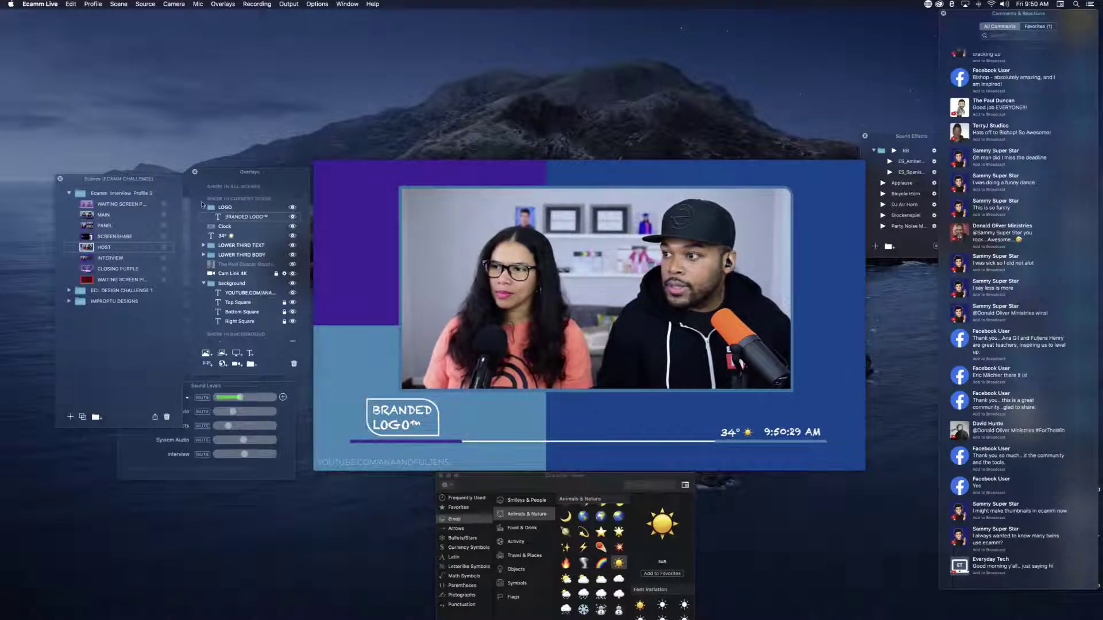
left_click(203, 207)
Step: Create an overlay group named WEATHER and move the 34° sun text overlay into it
left_click(251, 364)
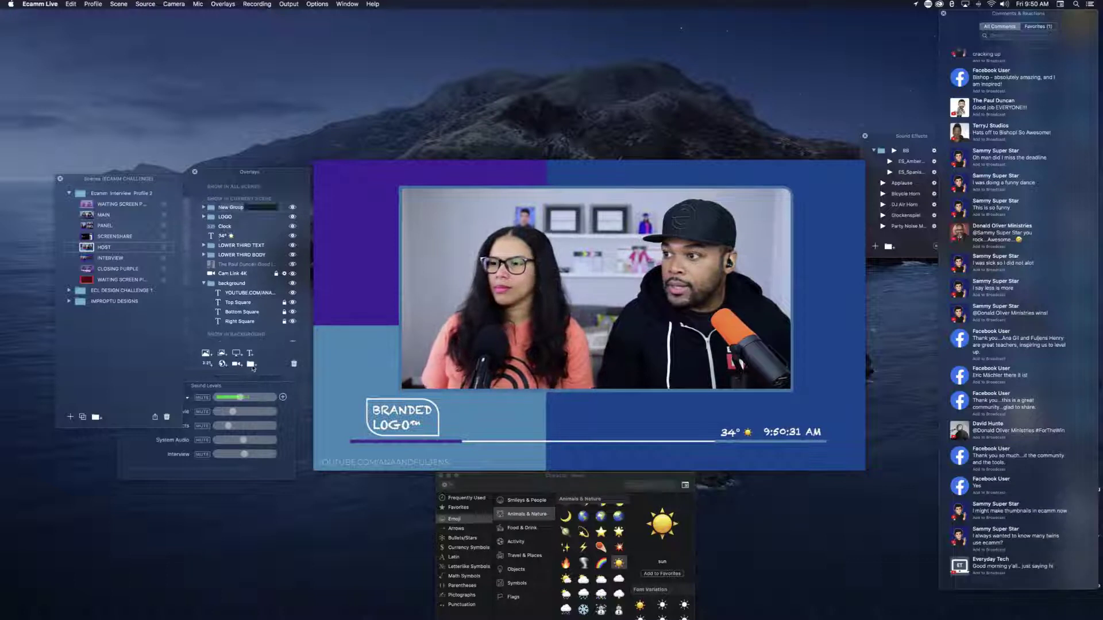
double_click(228, 209)
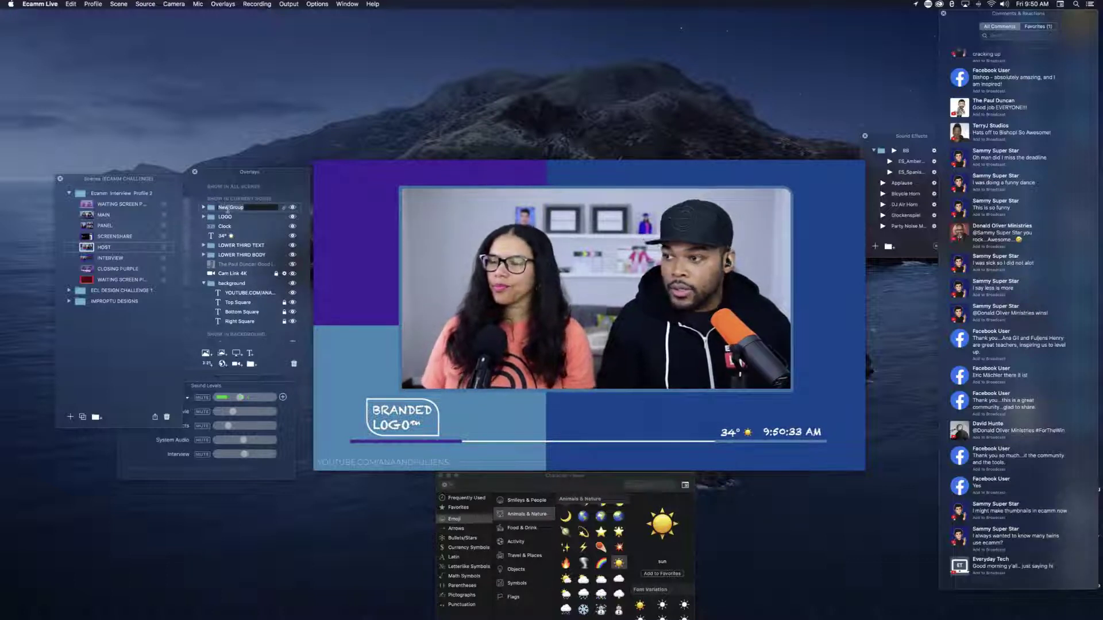
type("WEATHER")
key("Return")
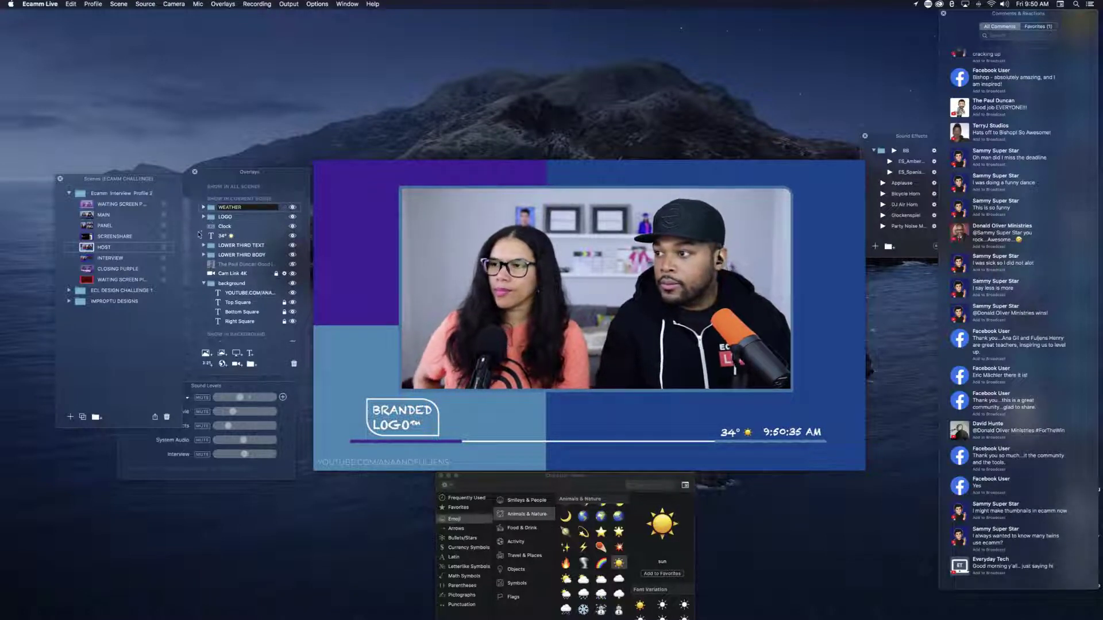
left_click_drag(231, 222, 203, 209)
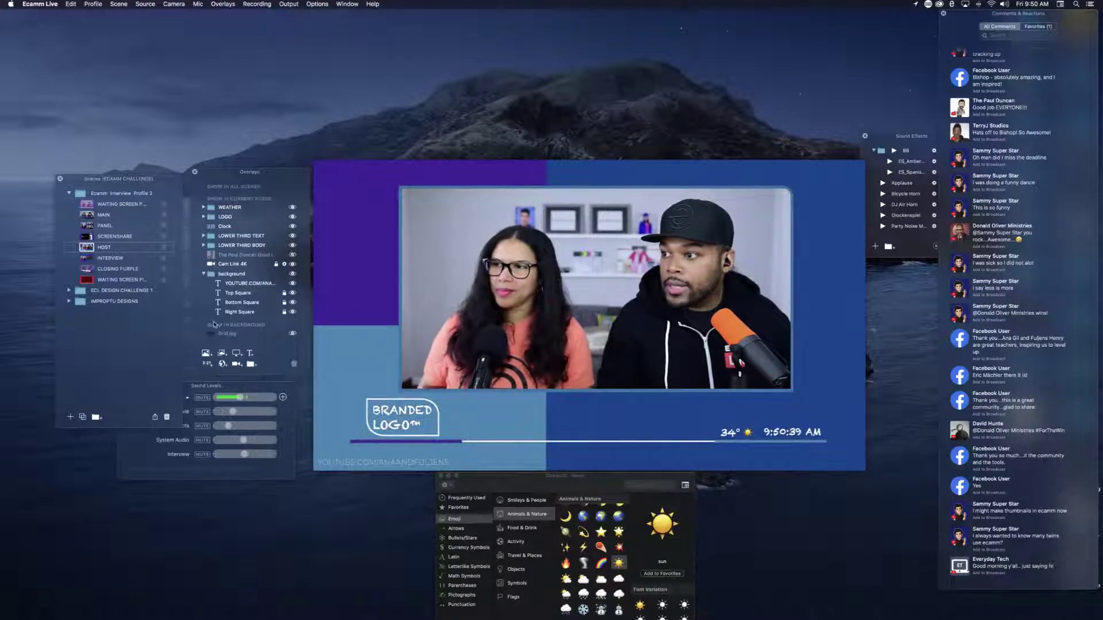
Step: Create an overlay group named CLOCK, move the Clock overlay into it, and collapse the group
left_click(251, 364)
type("Cl")
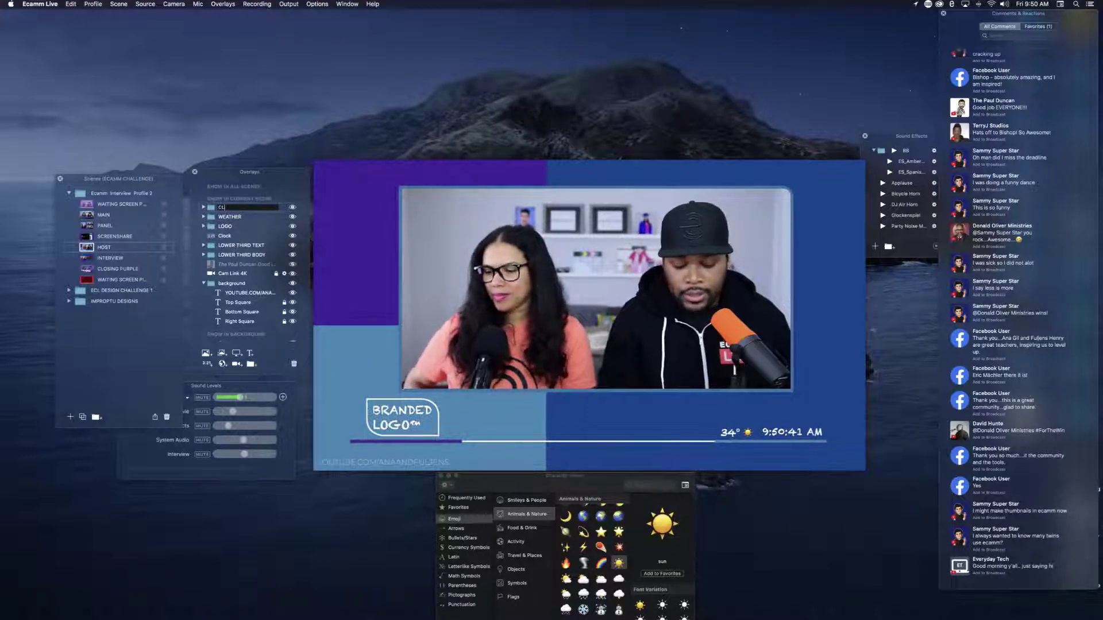
left_click_drag(228, 223, 234, 216)
left_click(204, 207)
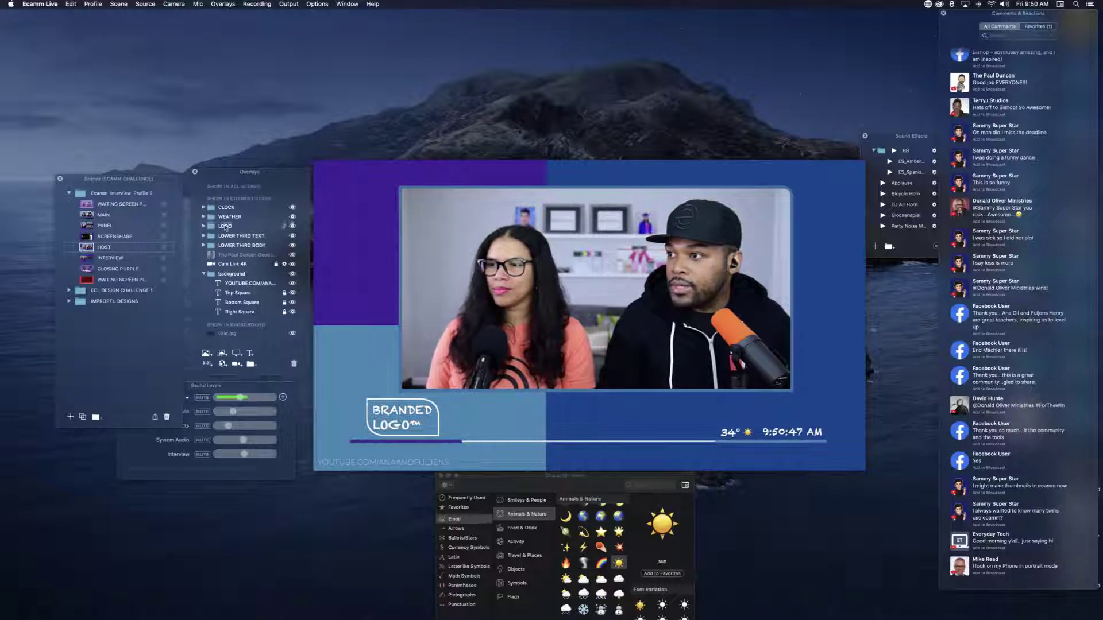
Step: Reorder the new overlay groups as LOGO, WEATHER, CLOCK, keeping WEATHER as a separate group outside LOGO
left_click_drag(226, 209, 226, 211)
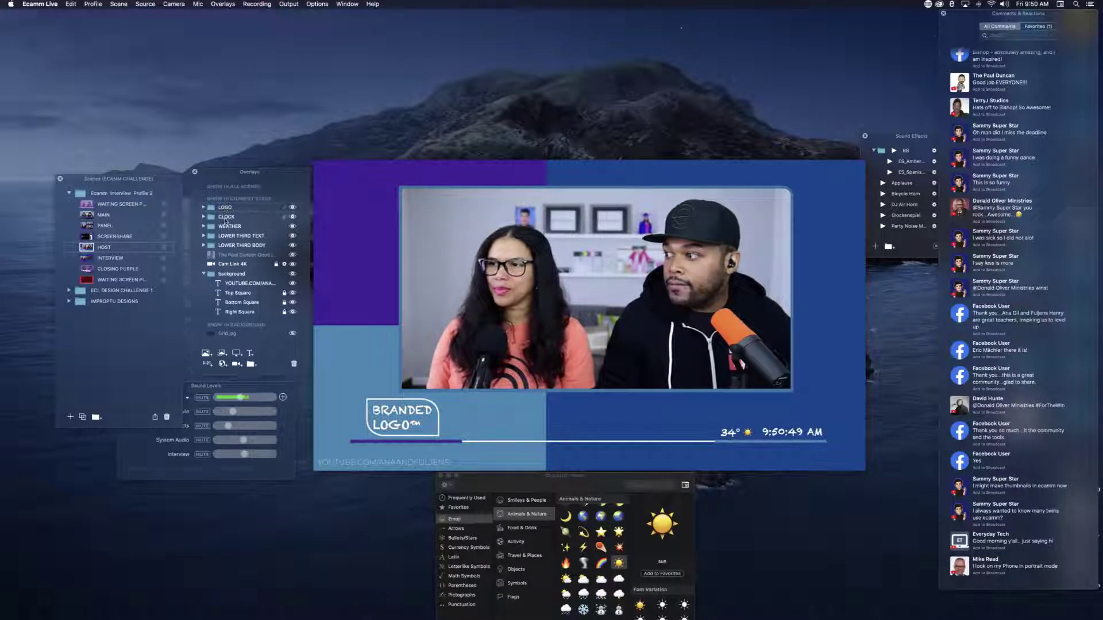
left_click_drag(229, 225, 226, 209)
left_click(219, 226)
left_click(209, 217)
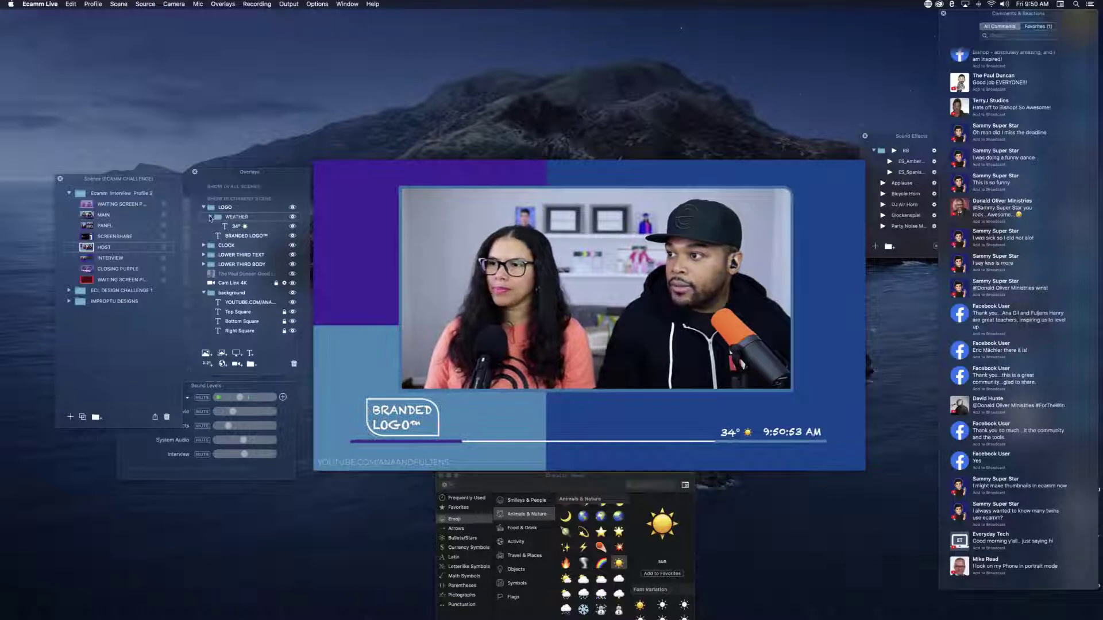
left_click(211, 218)
left_click(210, 218)
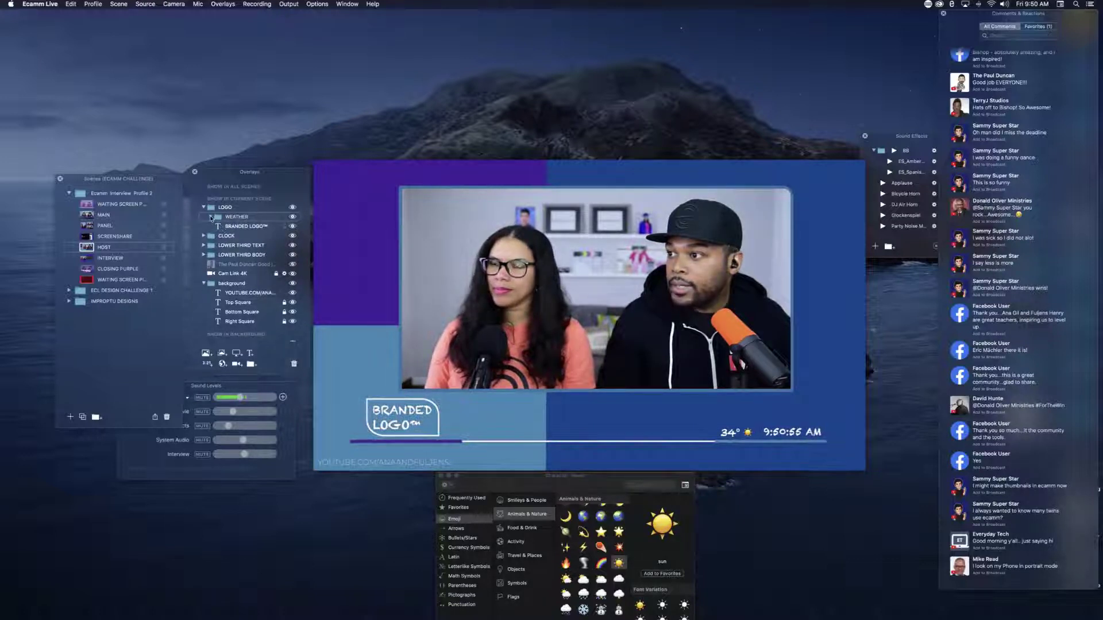
left_click(231, 227)
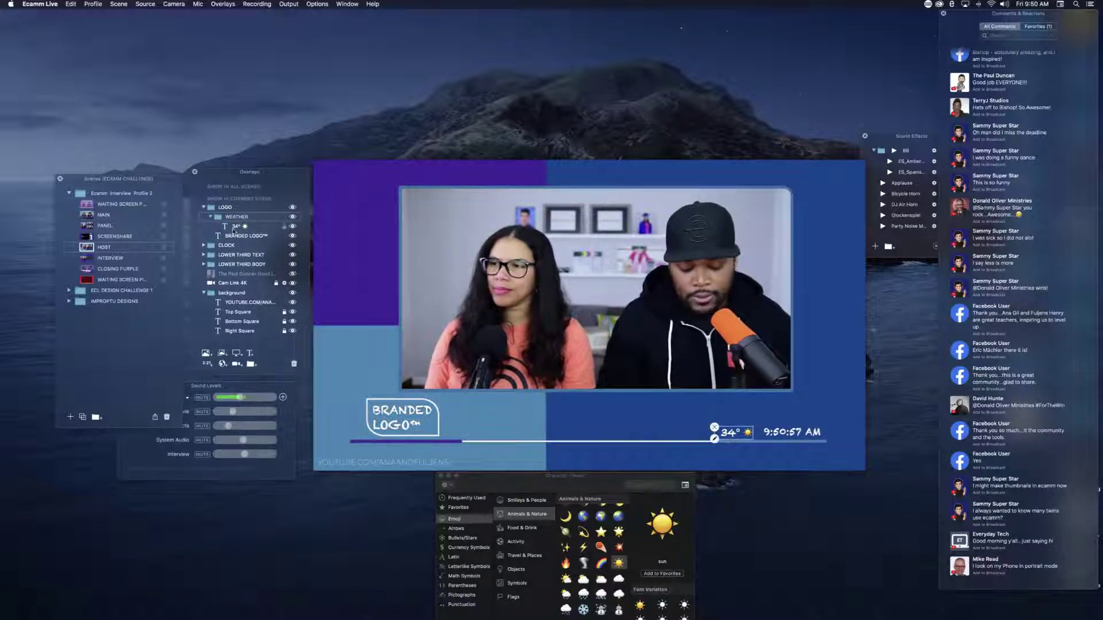
left_click_drag(234, 231, 209, 212)
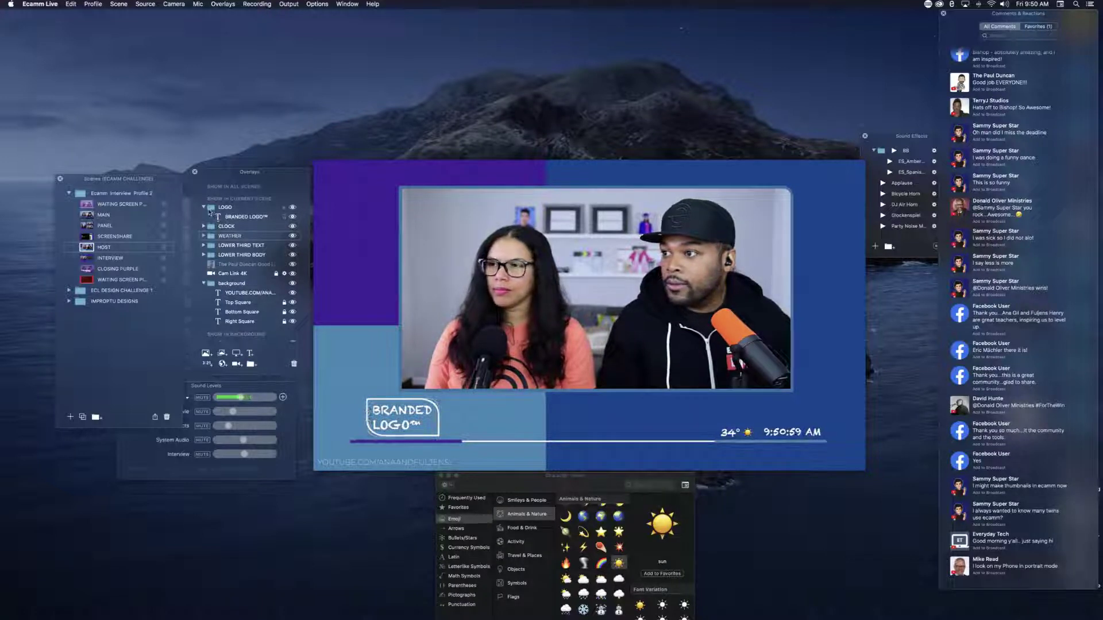
left_click(205, 208)
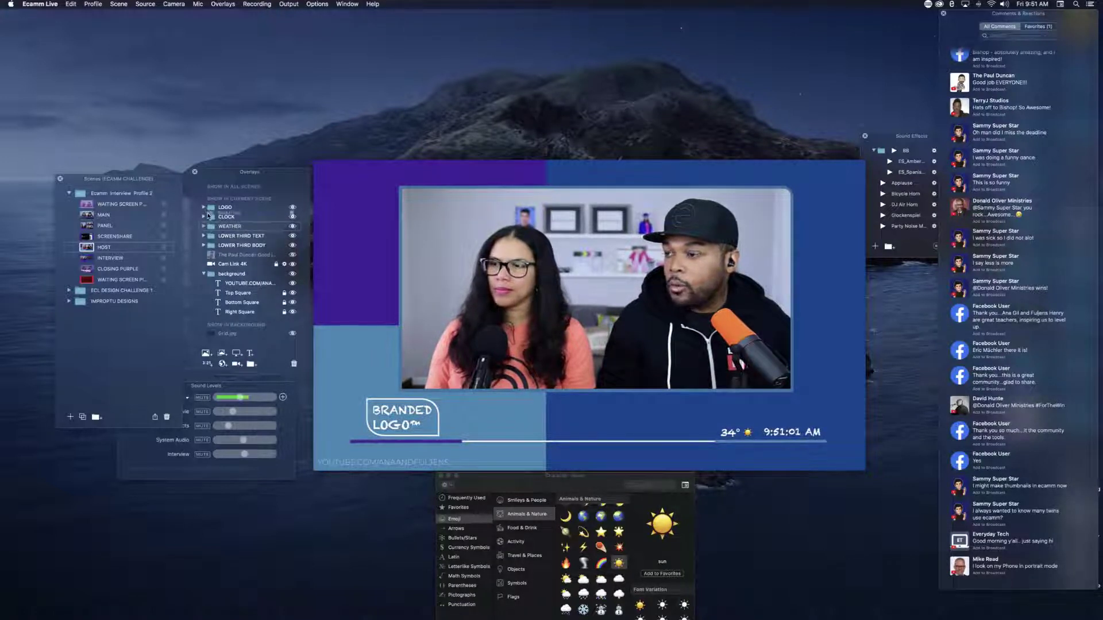
left_click_drag(208, 228, 200, 218)
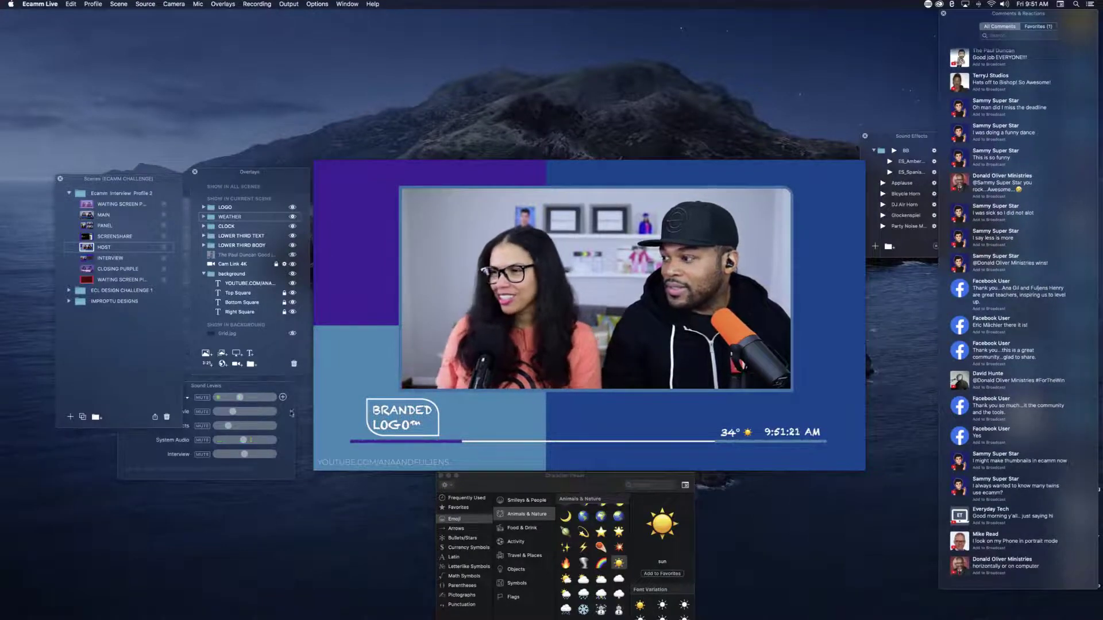
Step: Lock the BRANDED LOGO™, 34° and Clock overlays inside their groups, and collapse all three groups
mouse_move(330, 263)
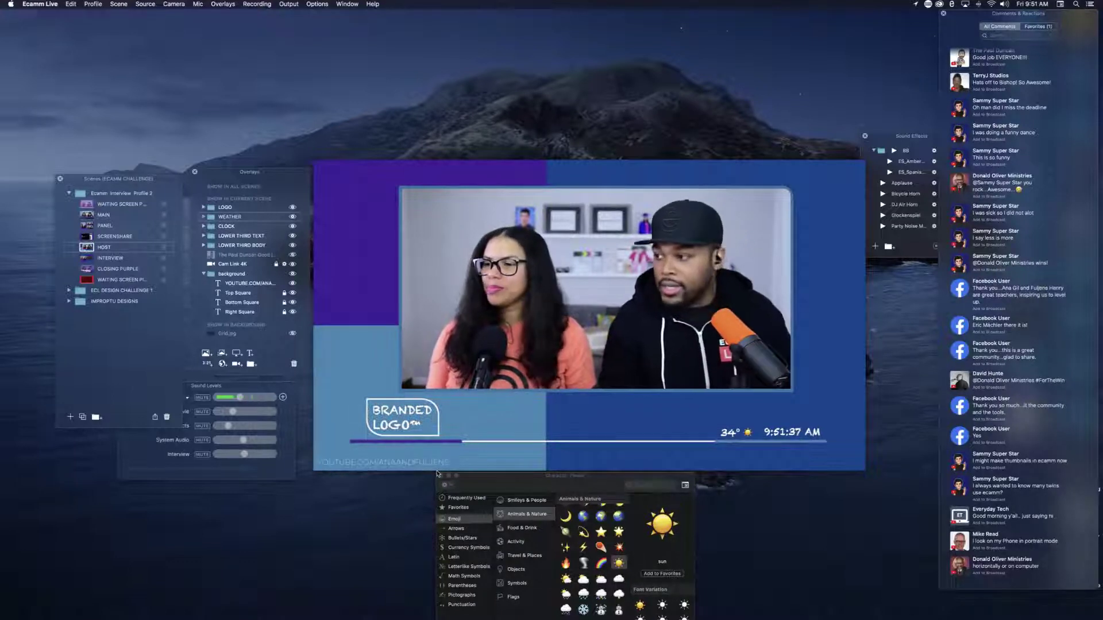
mouse_move(493, 422)
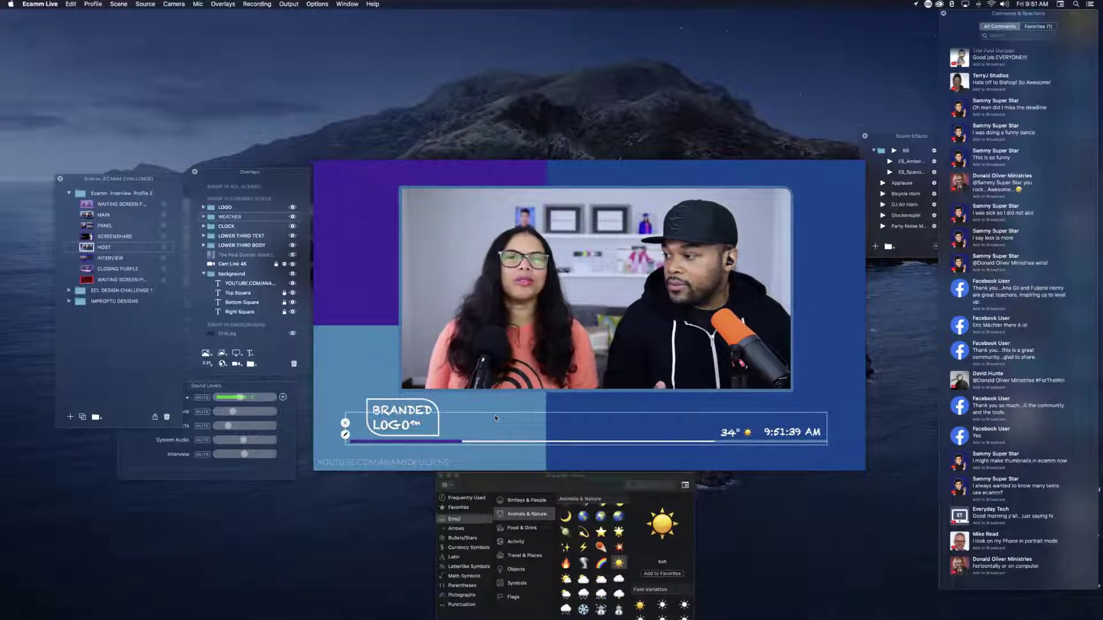
left_click(203, 208)
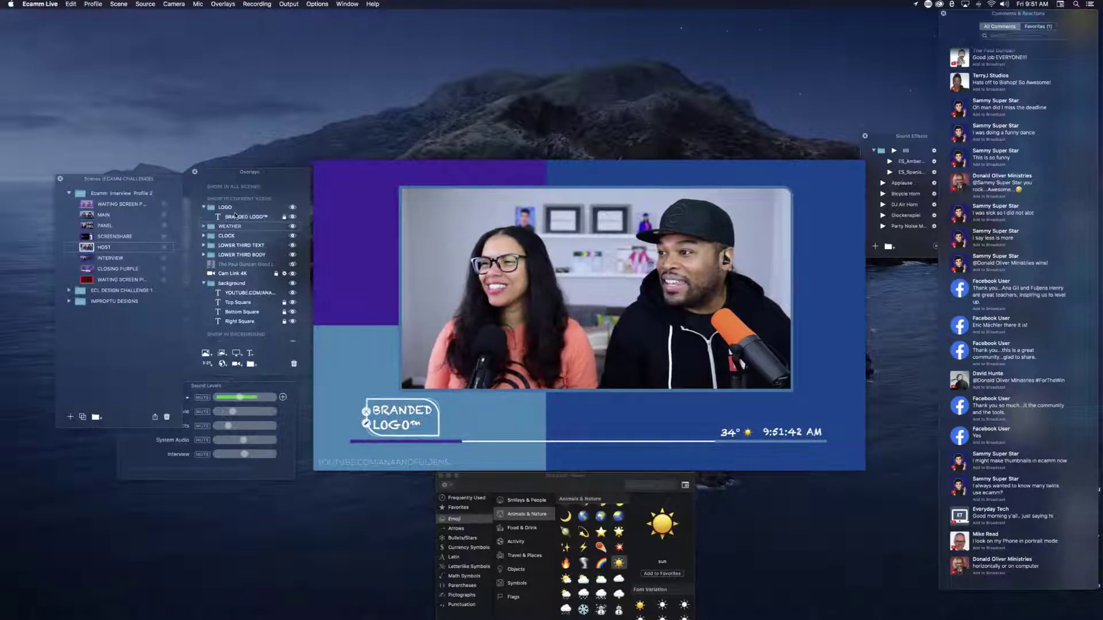
left_click(203, 227)
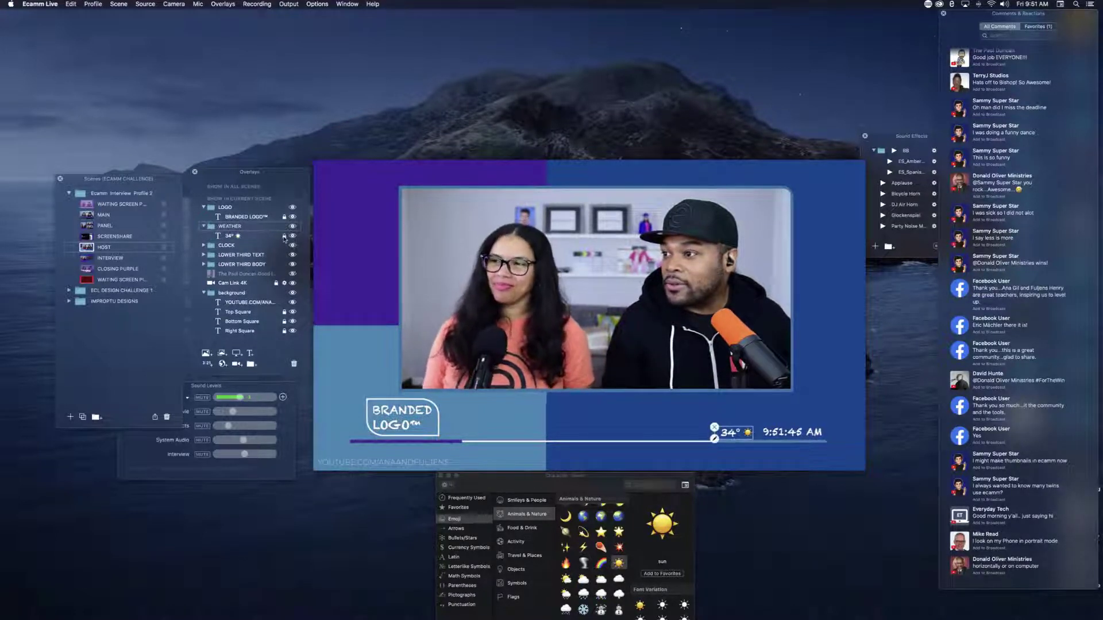
left_click(204, 246)
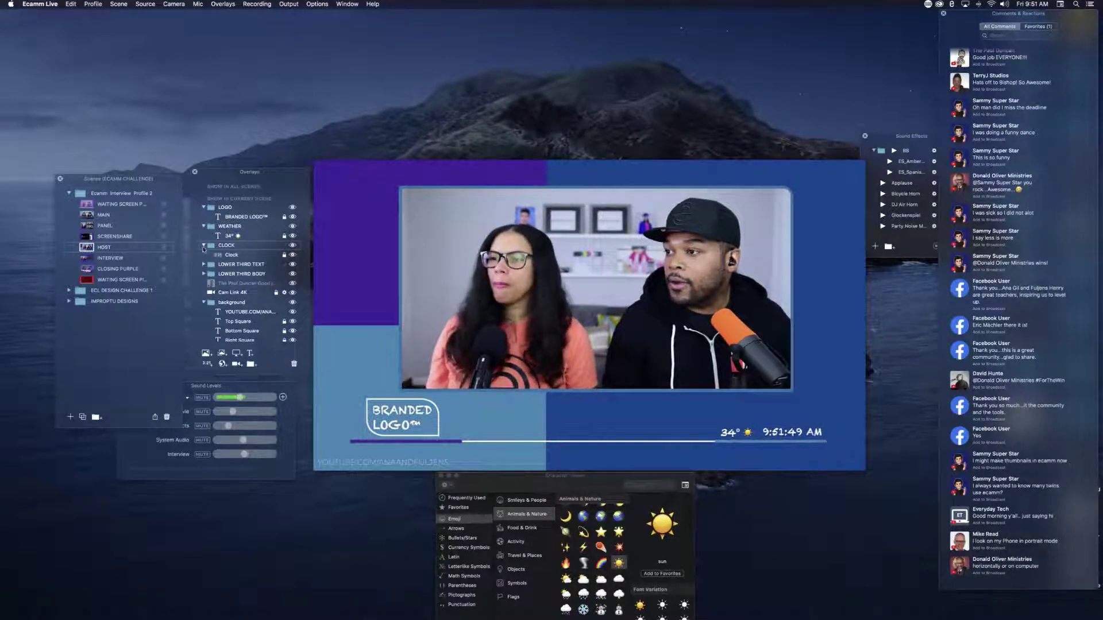
left_click(203, 207)
left_click(203, 216)
left_click(203, 226)
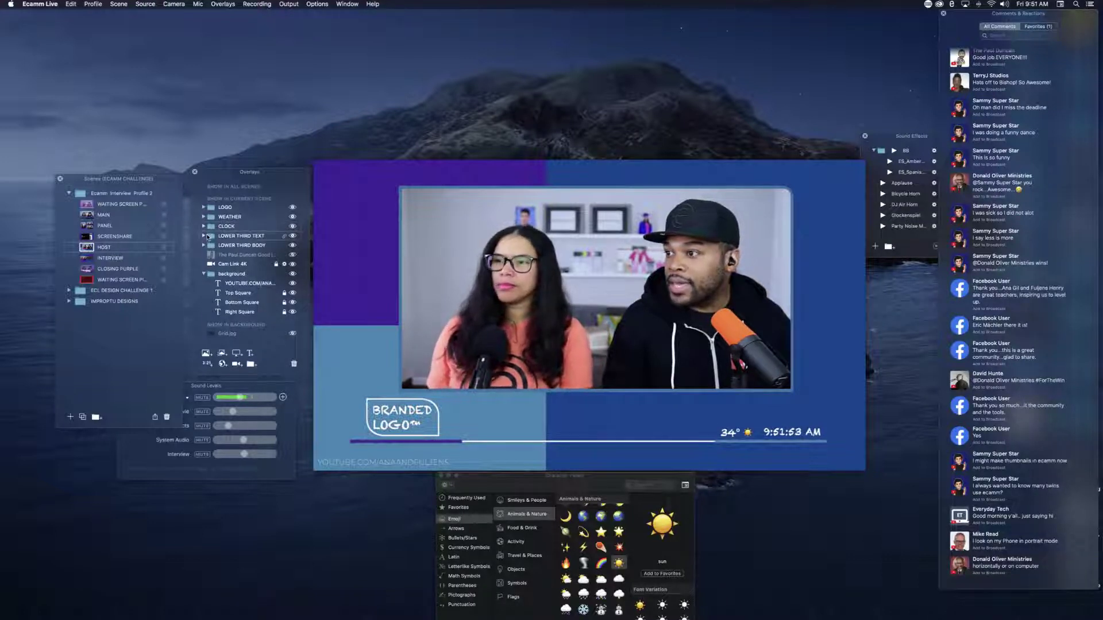
Step: Add a default-style text overlay WELCOME TO BUILDINGBLOCKS without background, and place it slightly smaller between the logo and the temperature, above the line
mouse_move(523, 445)
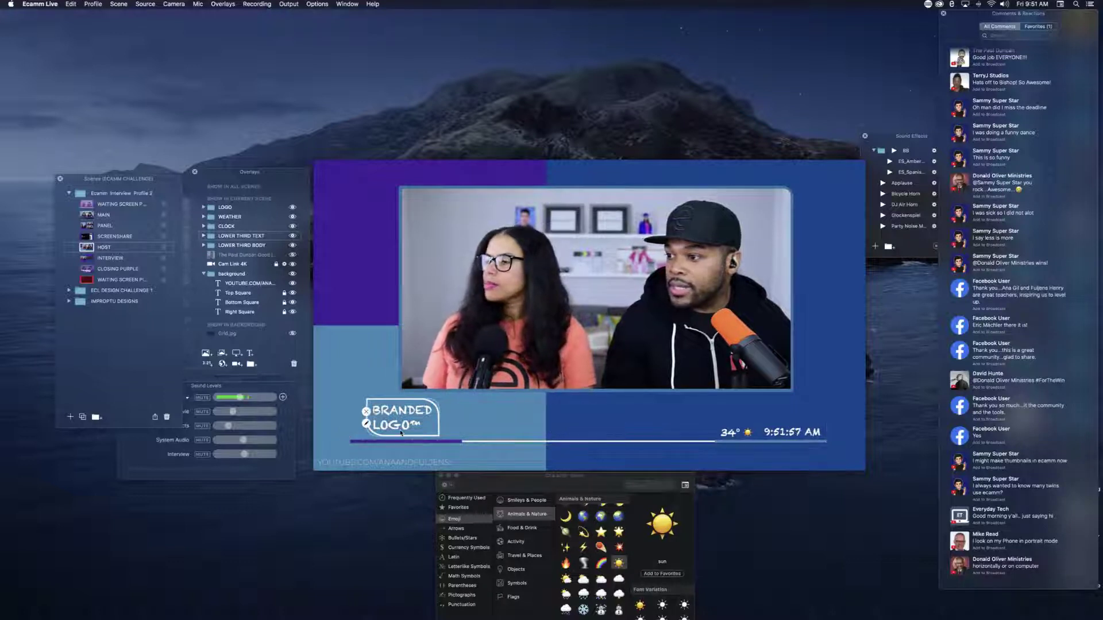
key("super+t")
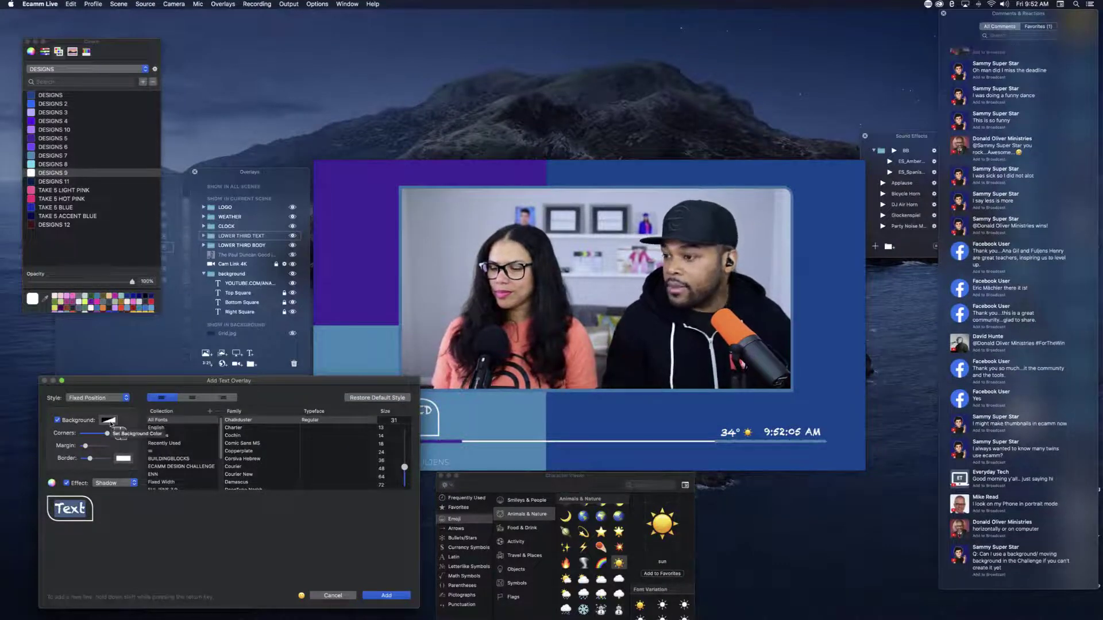
left_click(373, 398)
left_click_drag(93, 506, 8, 506)
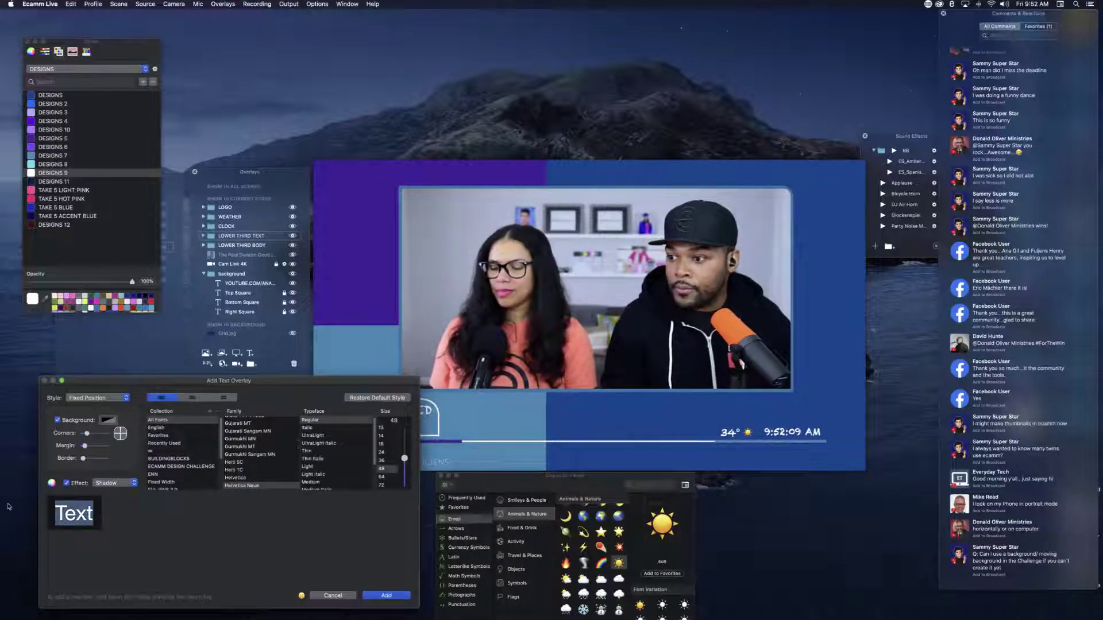
type("WELCOME T")
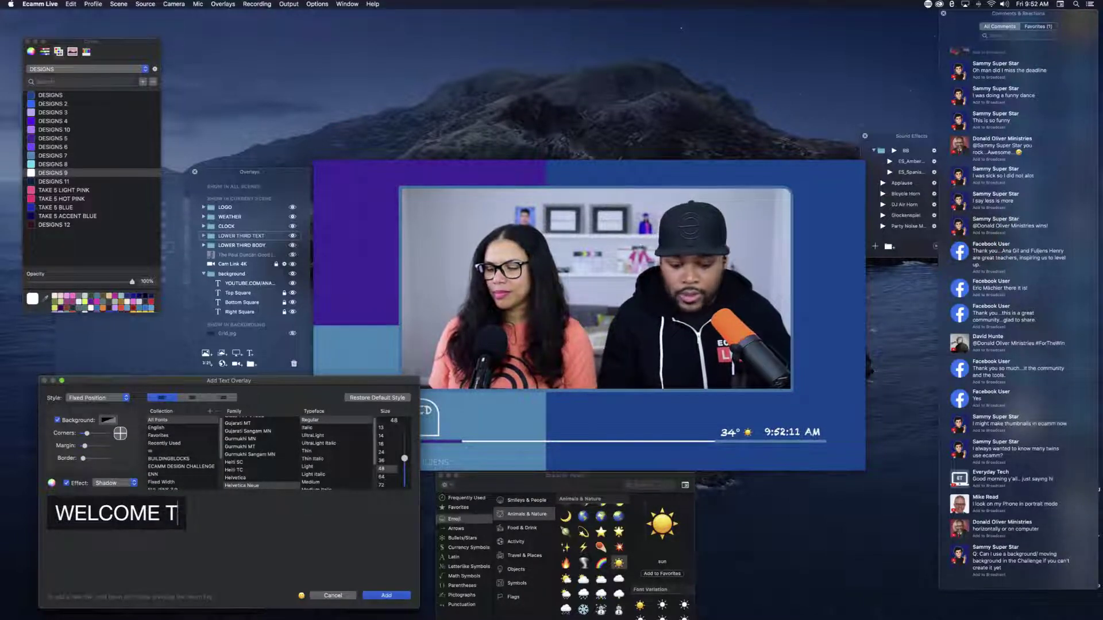
type("O BUILDINGB")
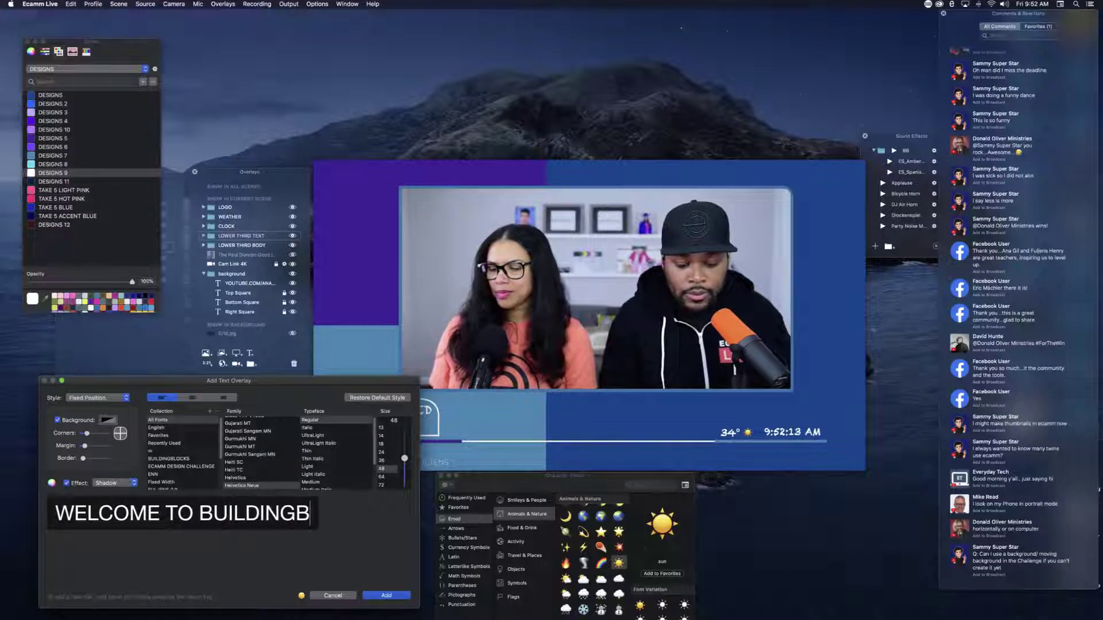
type("LOCKS")
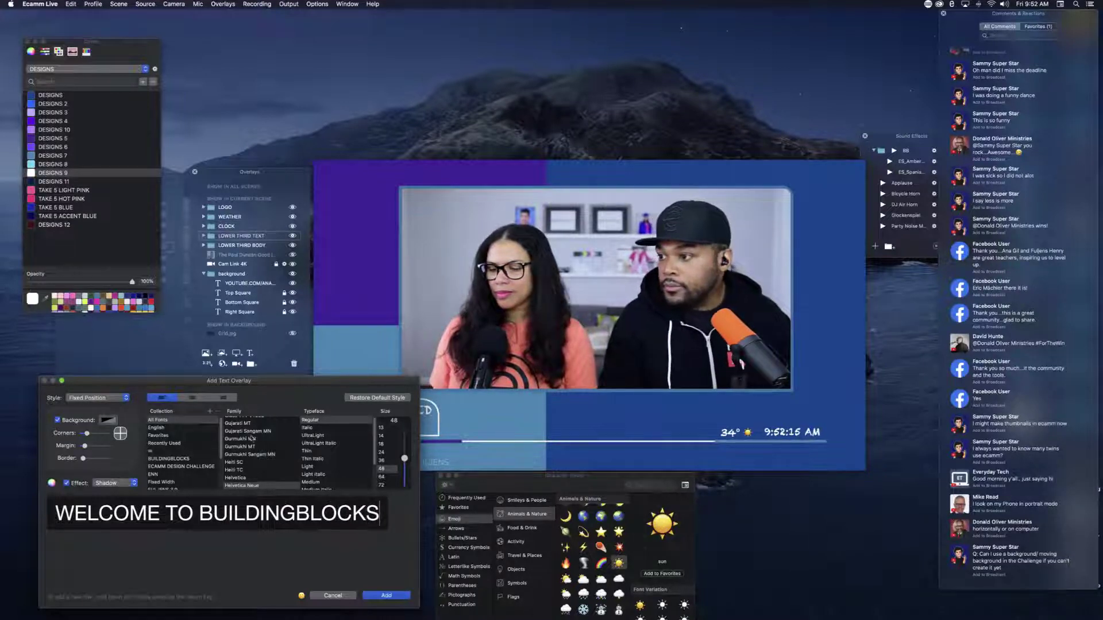
left_click(59, 420)
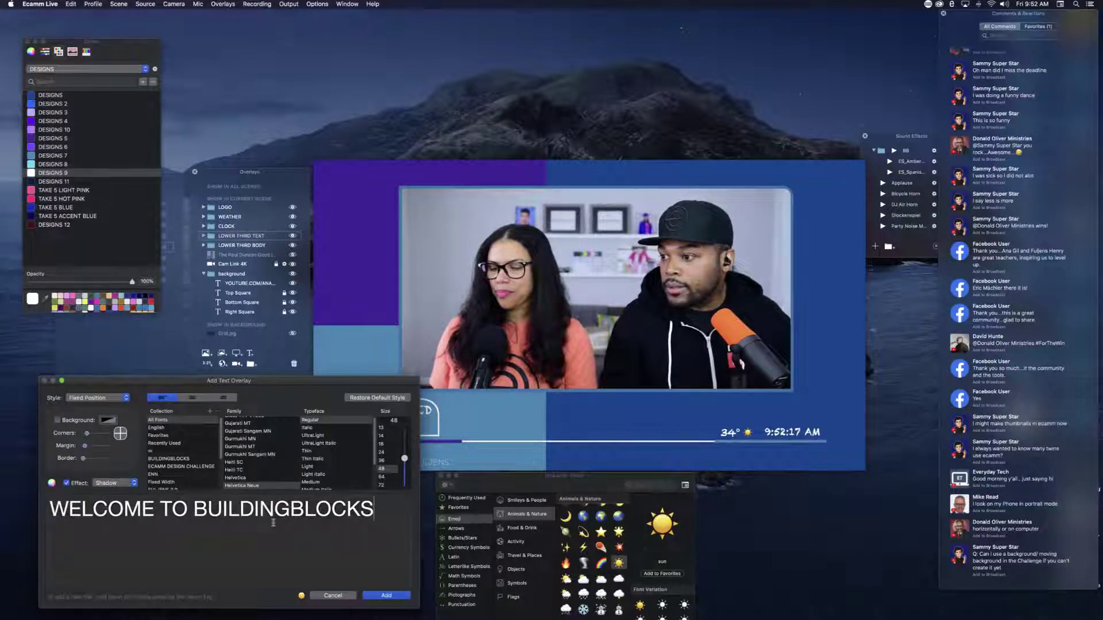
left_click(386, 595)
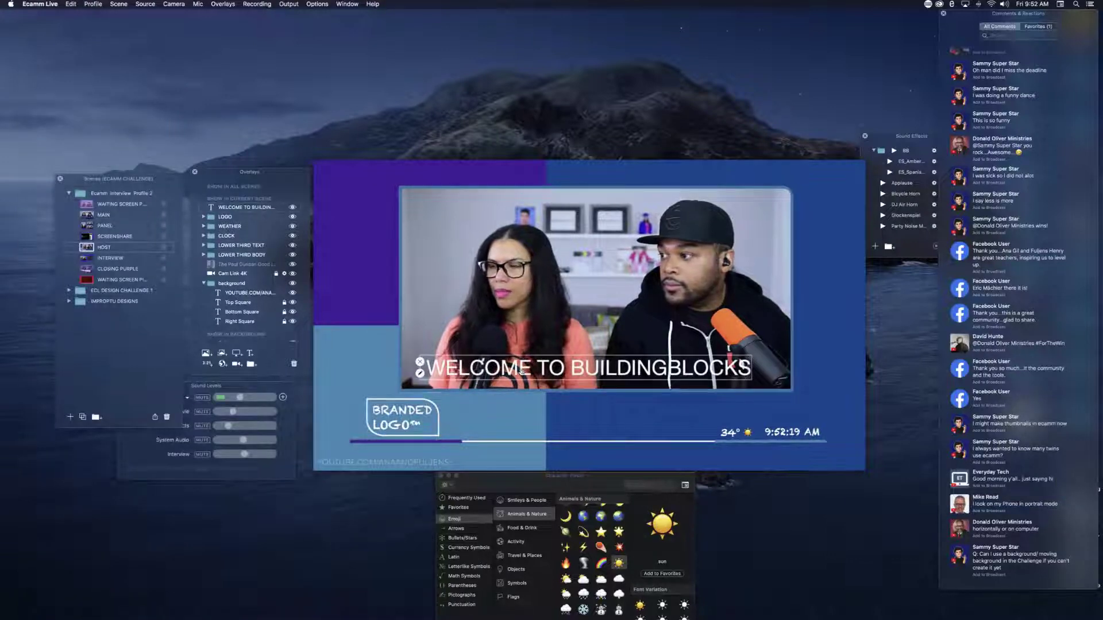
left_click_drag(523, 366, 534, 419)
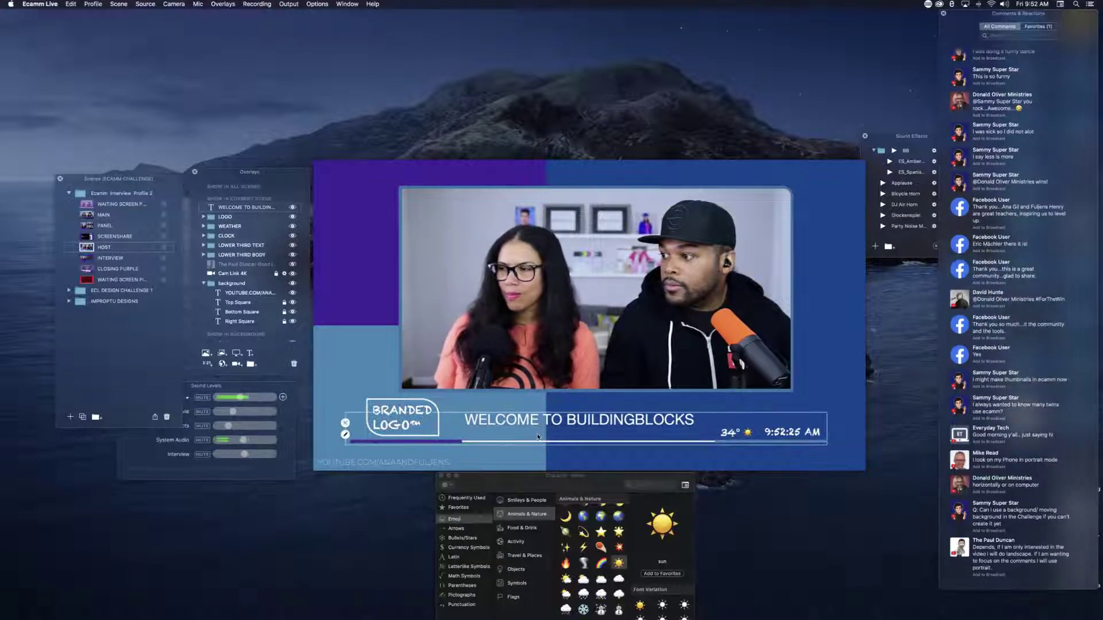
Step: Add a second text overlay without background in the same style, reading WITH followed by the two hosts' first names
double_click(538, 437)
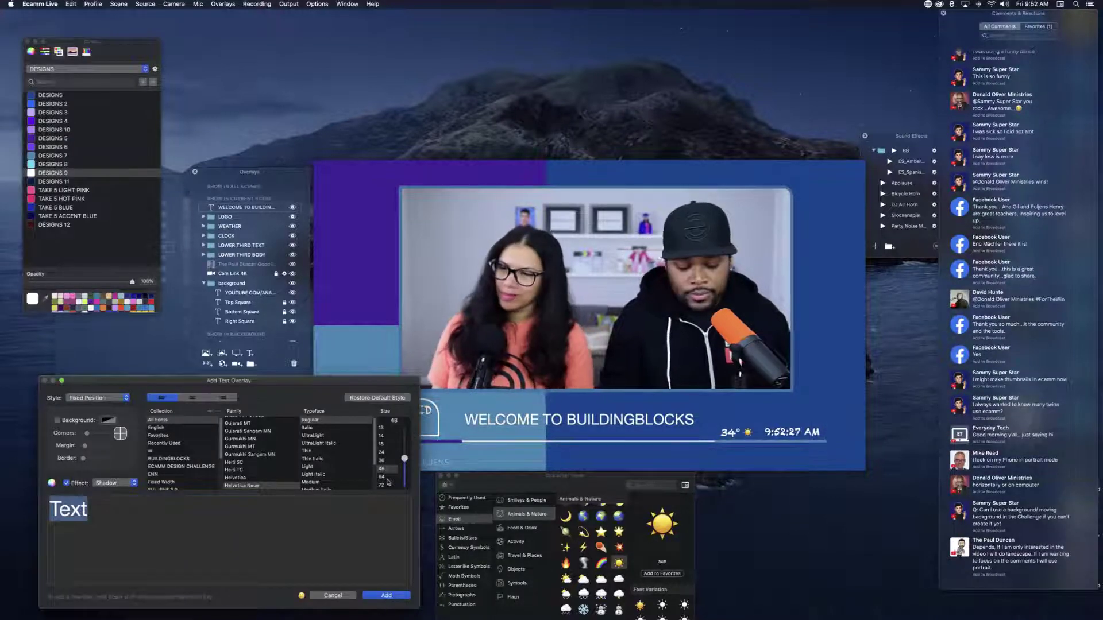
type("WITH ANA AND ")
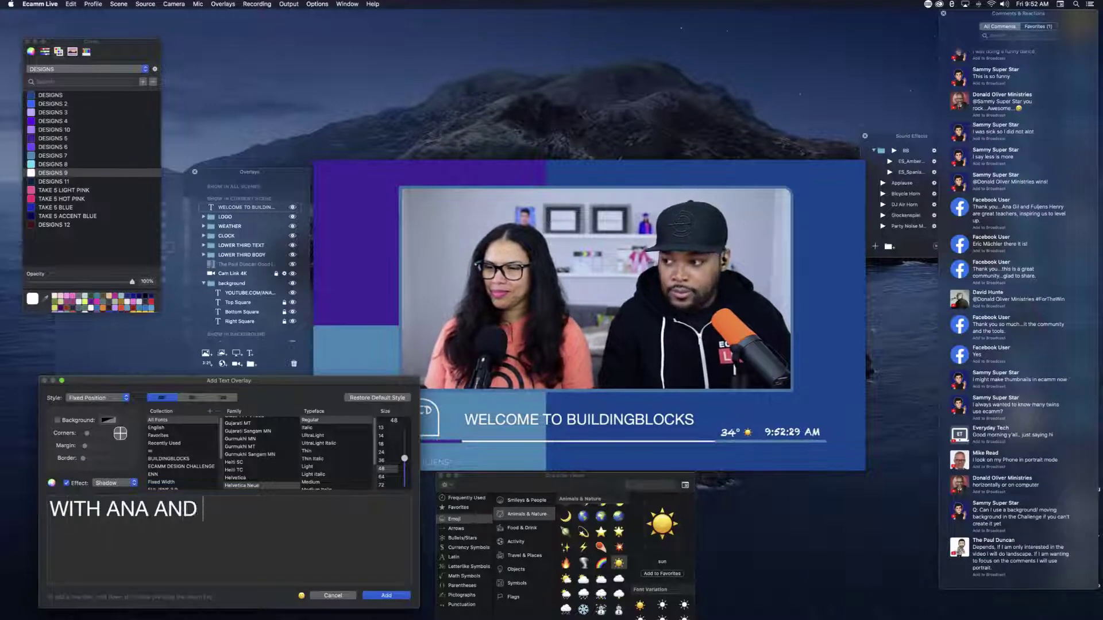
type("FULJENS")
left_click(386, 595)
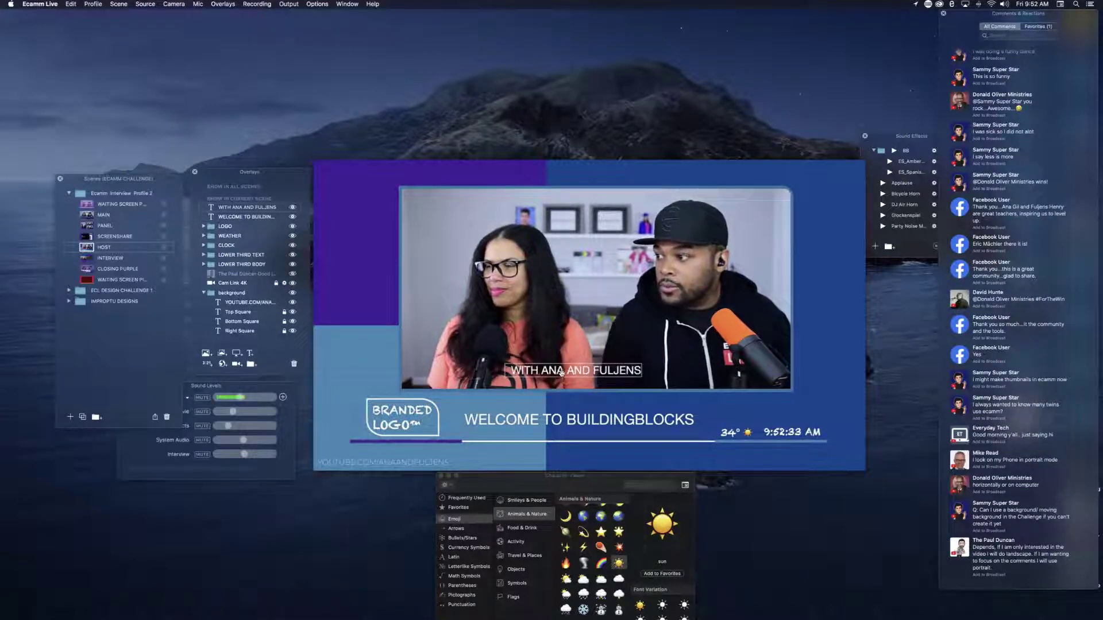
Step: Scale the hosts' names text smaller than the welcome line and place it directly beneath WELCOME TO BUILDINGBLOCKS, above the line
scroll(561, 372, "up", 5)
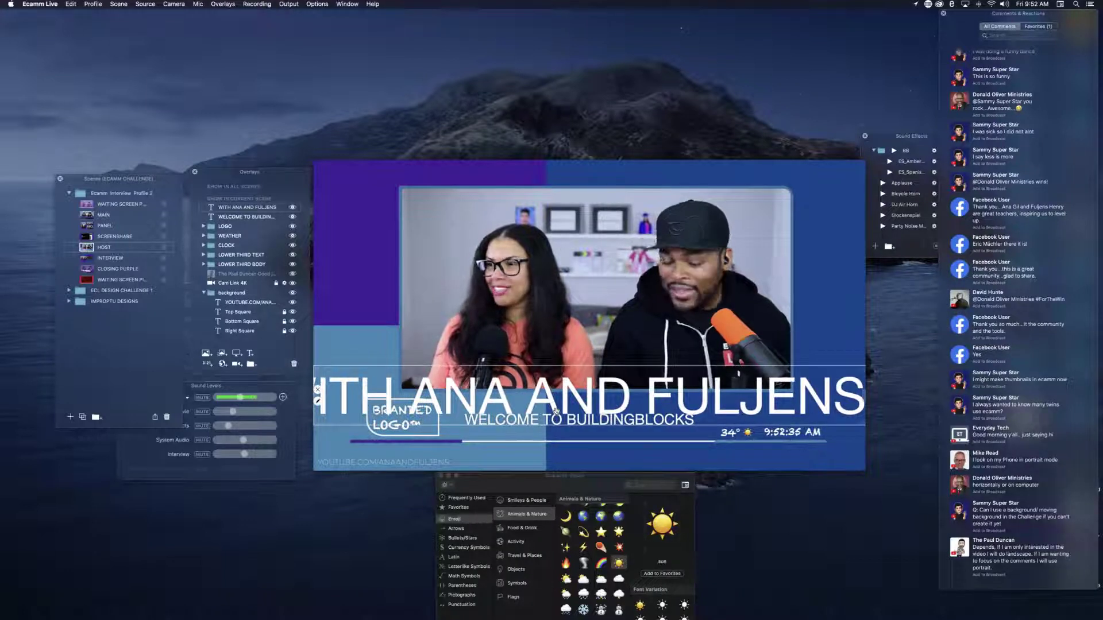
scroll(555, 410, "down", 5)
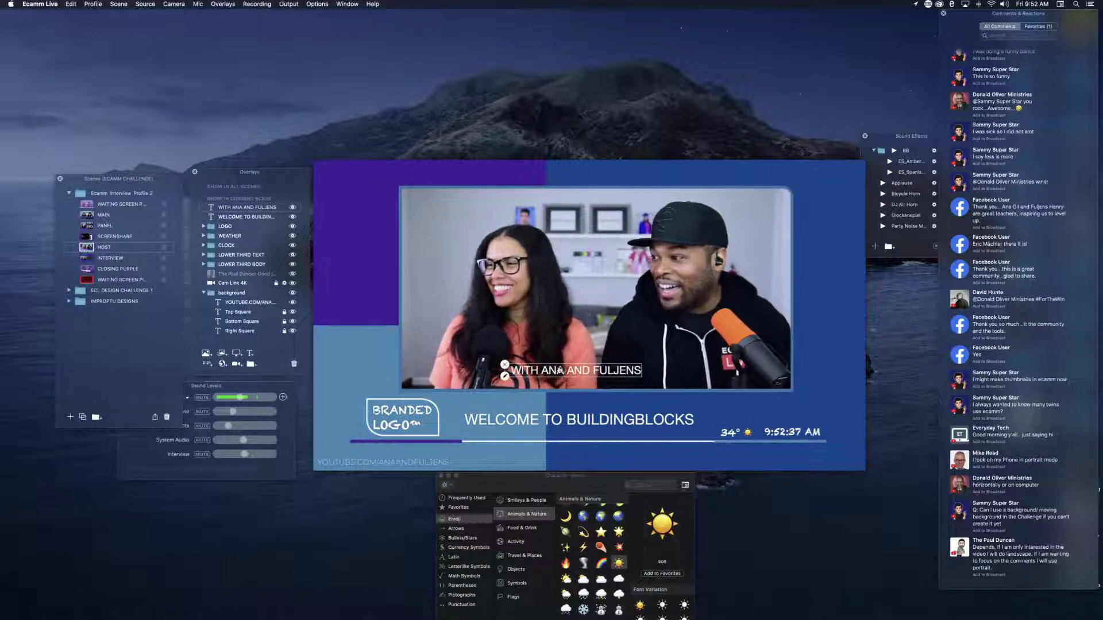
left_click_drag(545, 411, 525, 435)
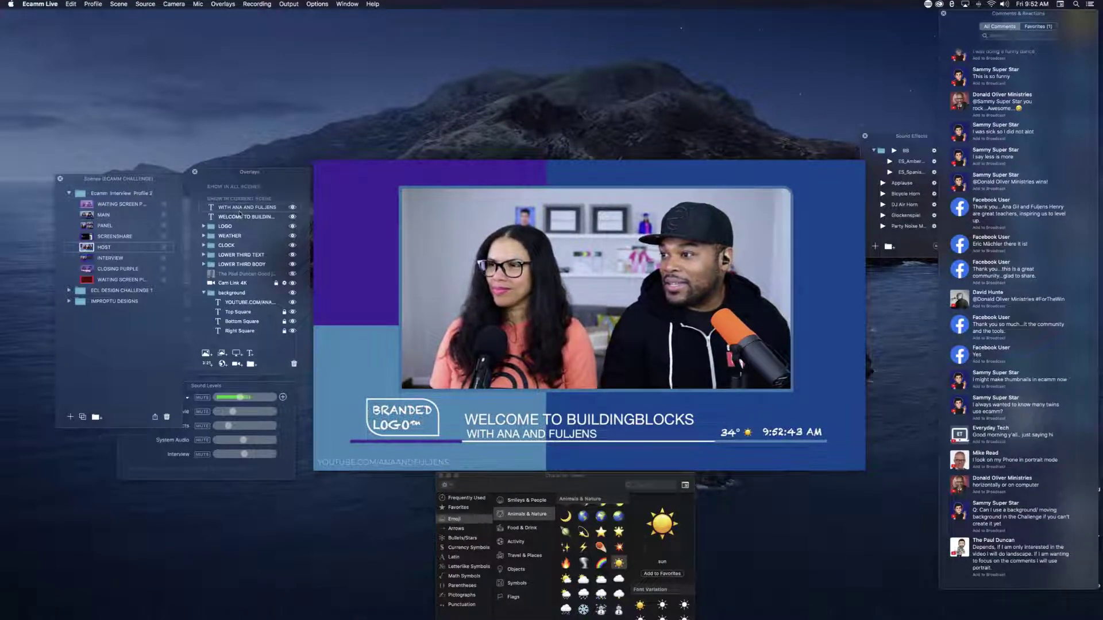
Step: Move the welcome and host-names text overlays into the LOWER THIRD TEXT group, then collapse it and the LOWER THIRD BODY group
left_click_drag(245, 245, 253, 257)
left_click_drag(239, 209, 245, 255)
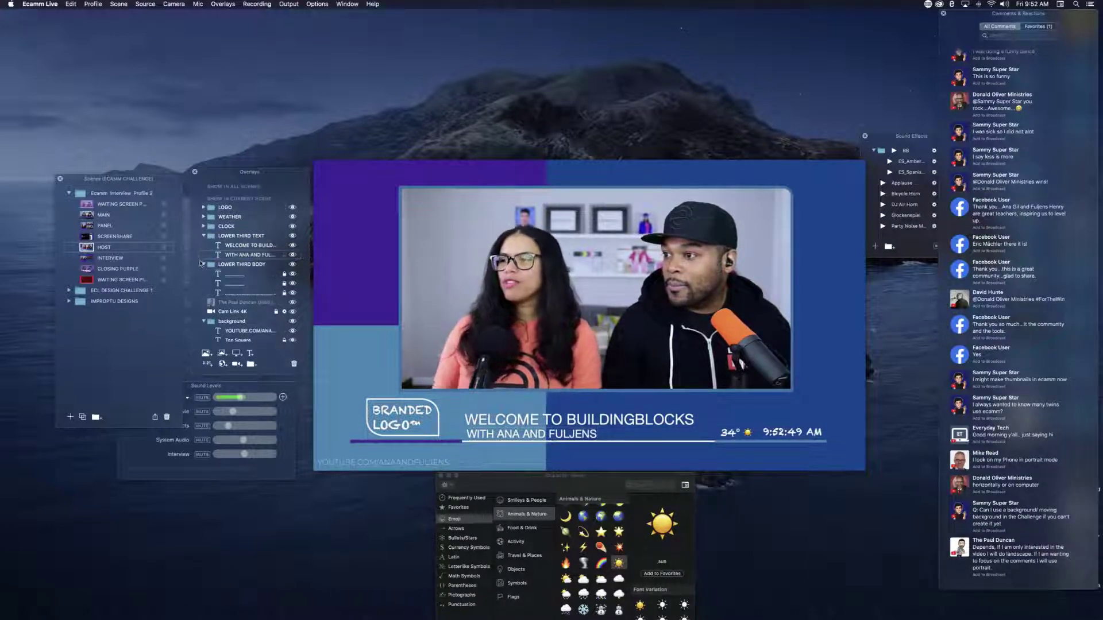
left_click(204, 235)
left_click(203, 246)
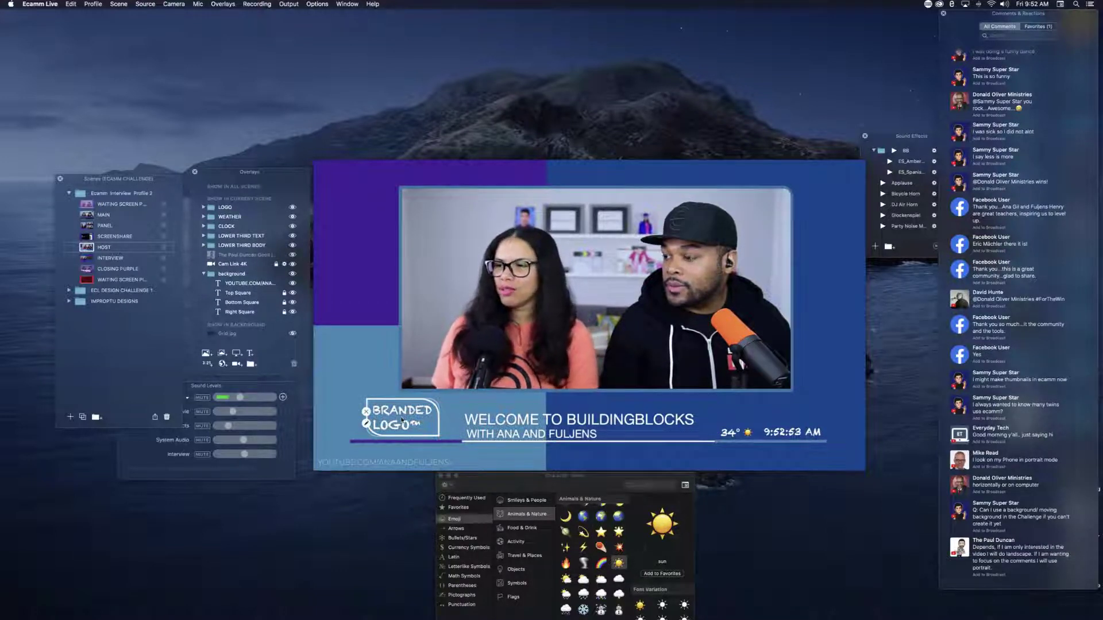
Step: Expand the LOGO group and move the BRANDED LOGO™ overlay out of the lower third into the camera frame's upper-left corner
left_click(205, 208)
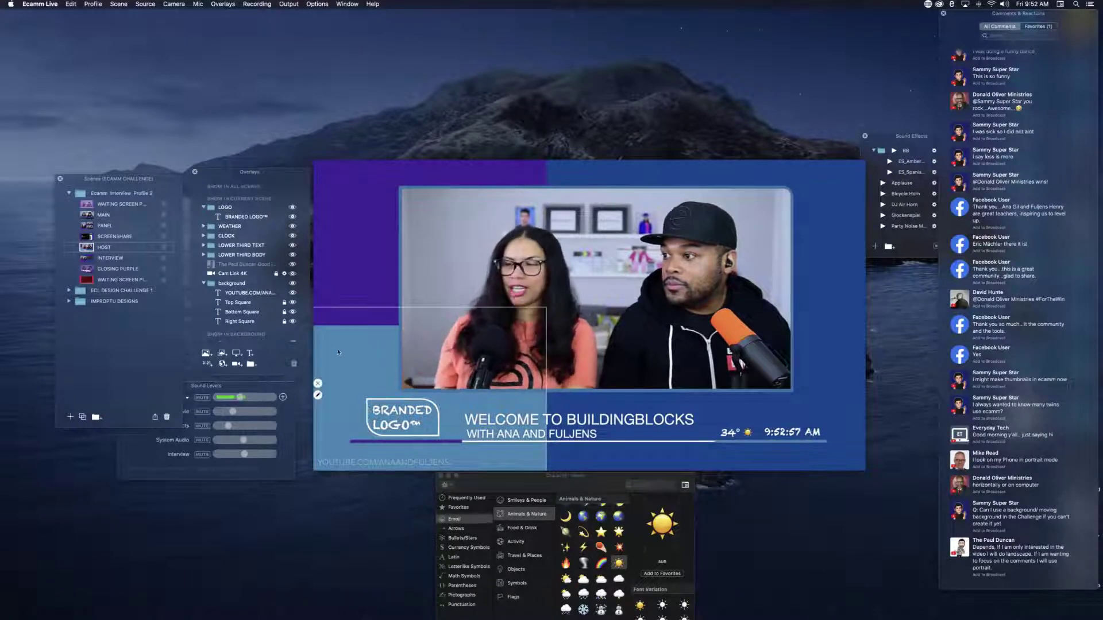
left_click_drag(404, 424, 356, 189)
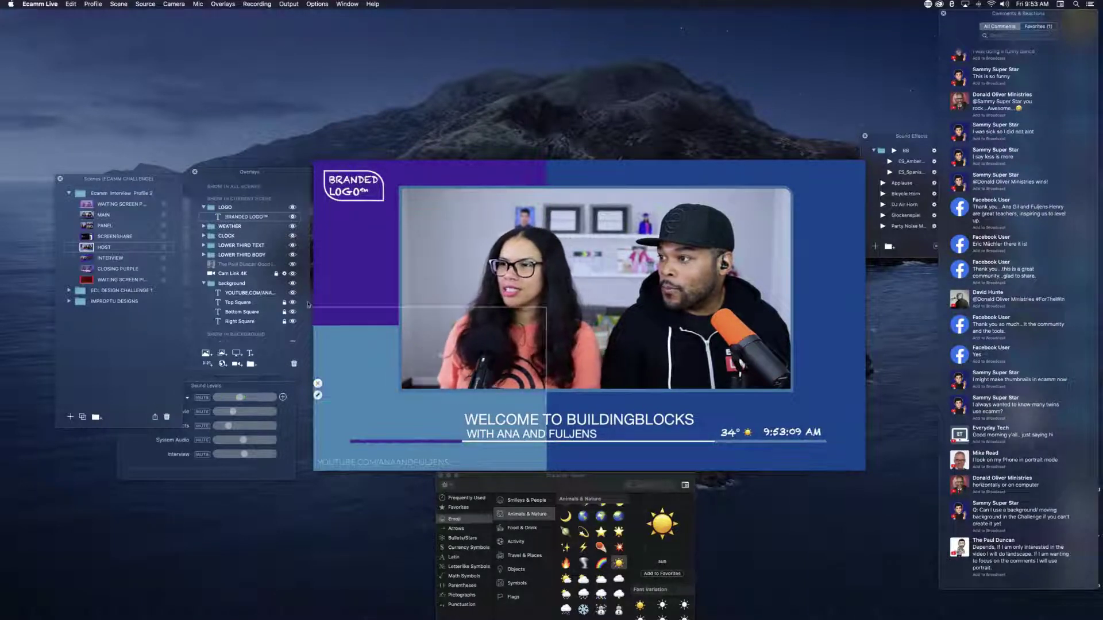
mouse_move(355, 192)
left_click_drag(355, 192, 438, 215)
mouse_move(431, 466)
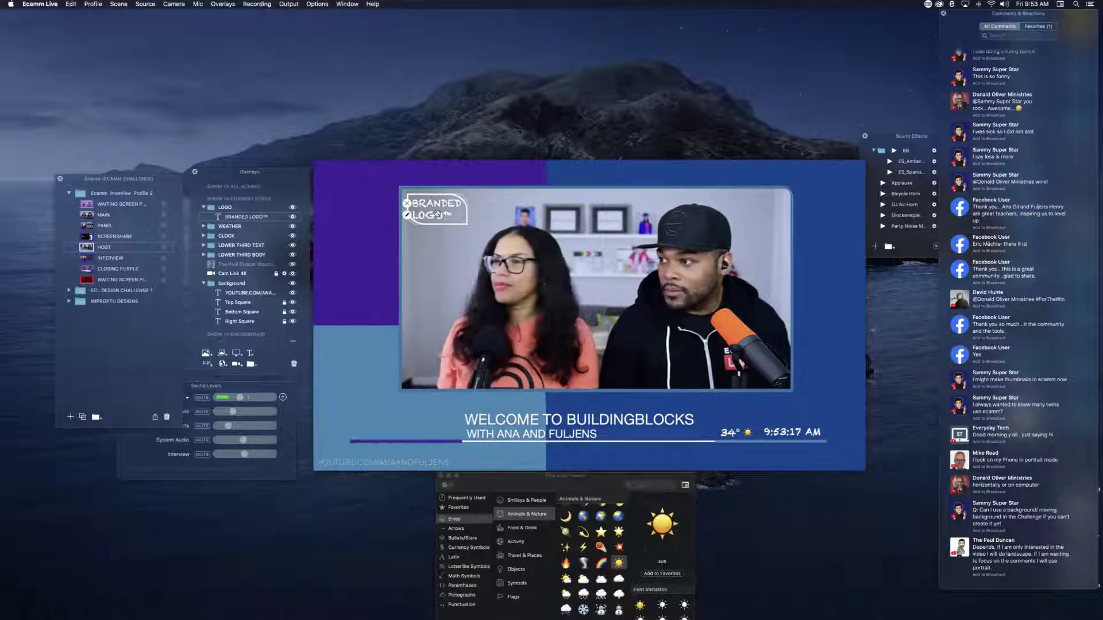
Step: Make the BRANDED LOGO™ overlay semi-transparent like a watermark and collapse the LOGO group
left_click(408, 214)
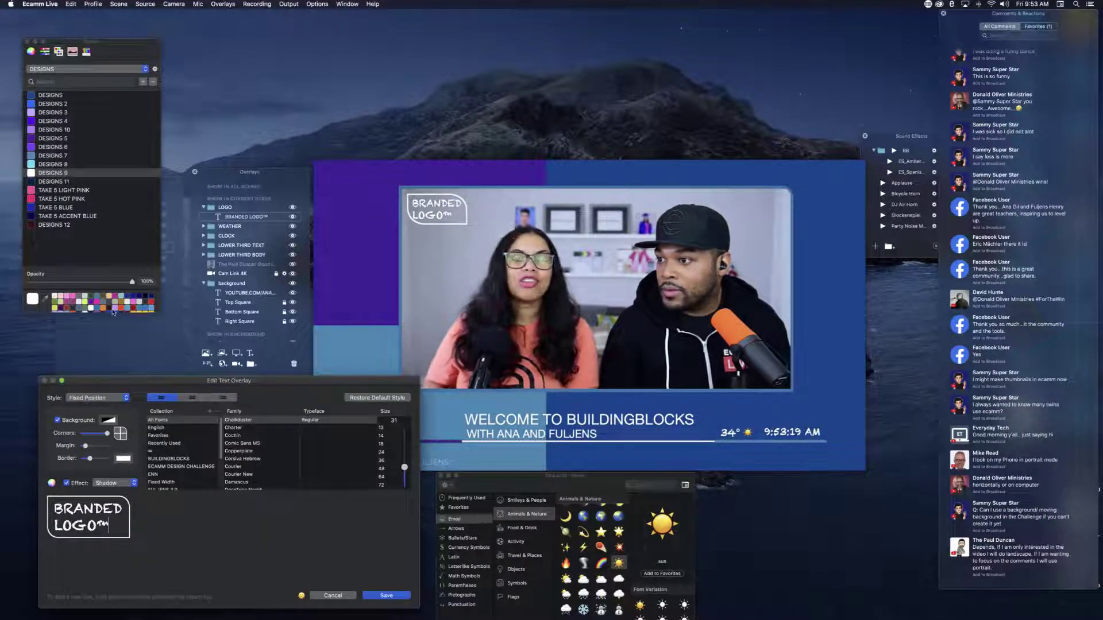
left_click_drag(131, 284, 101, 282)
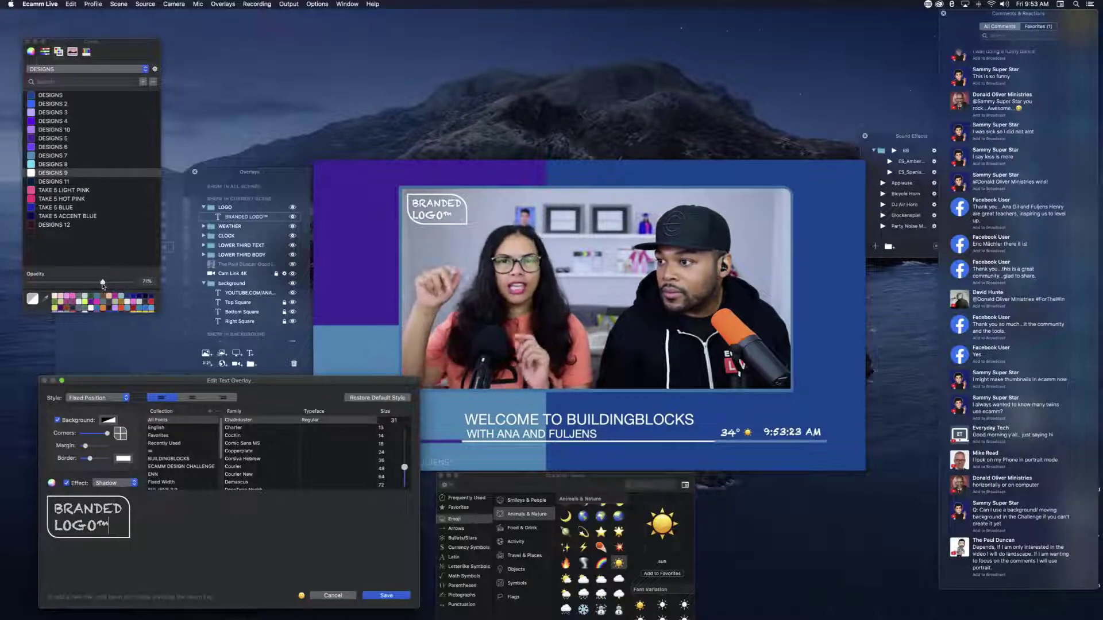
left_click(386, 595)
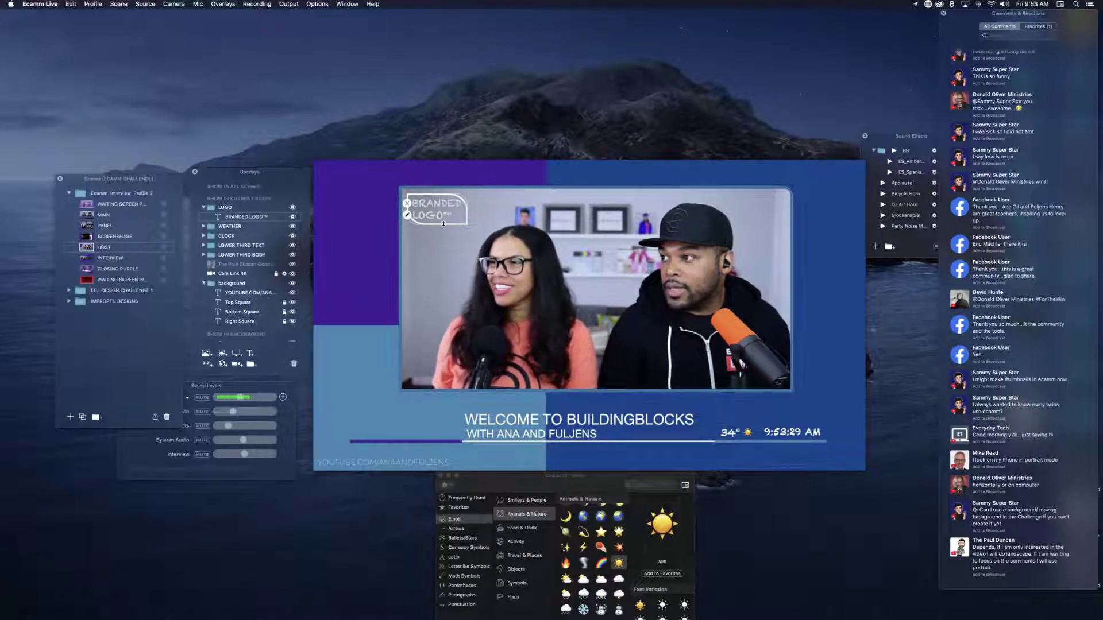
mouse_move(442, 215)
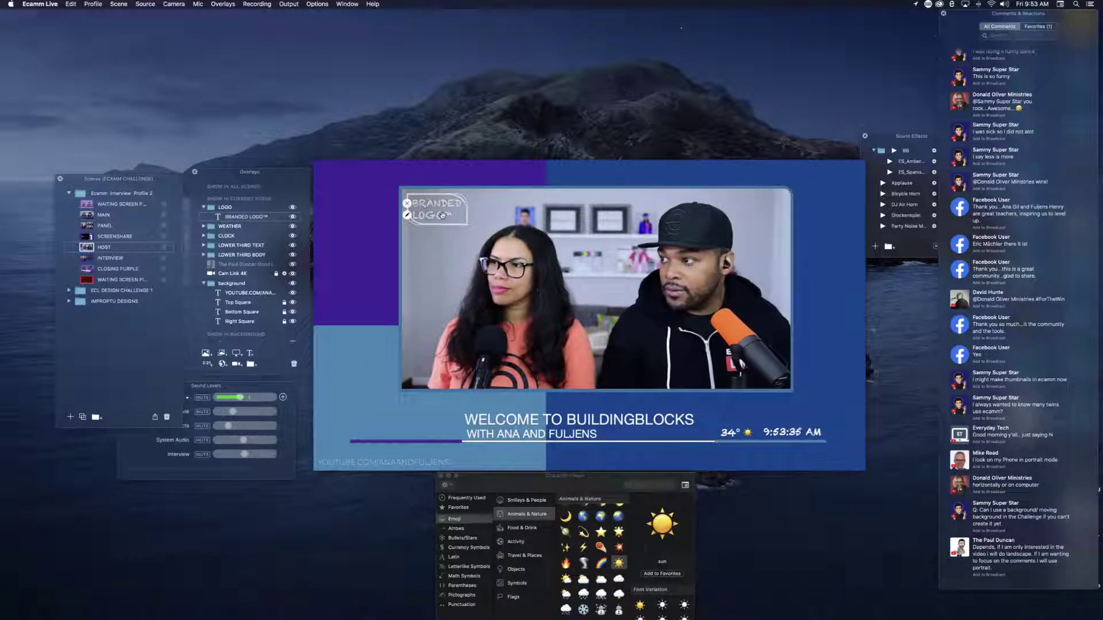
mouse_move(448, 360)
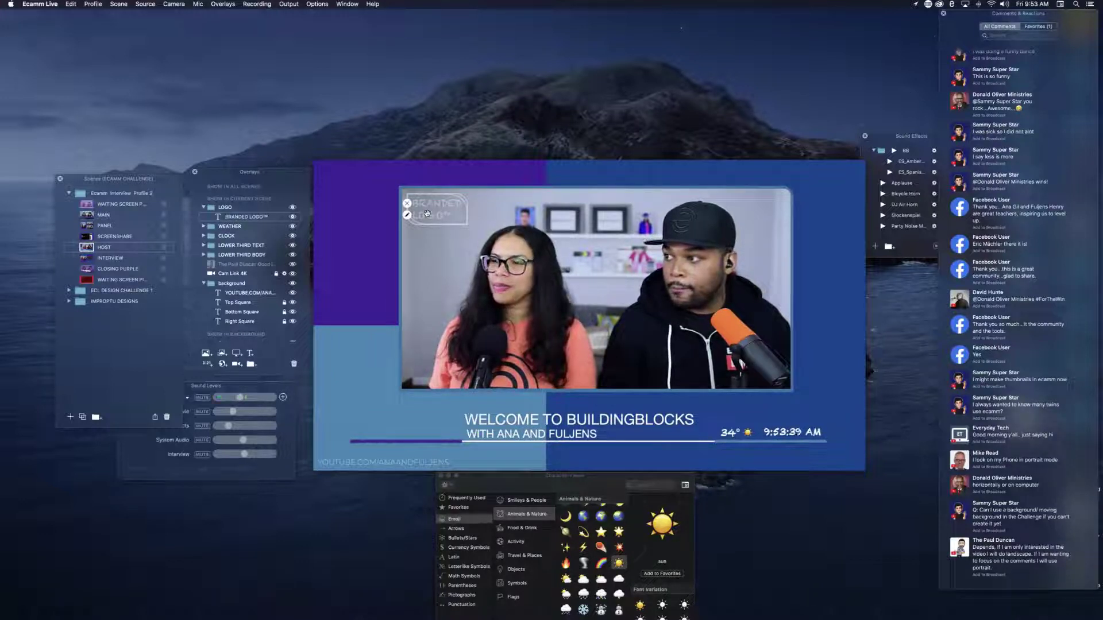
mouse_move(415, 347)
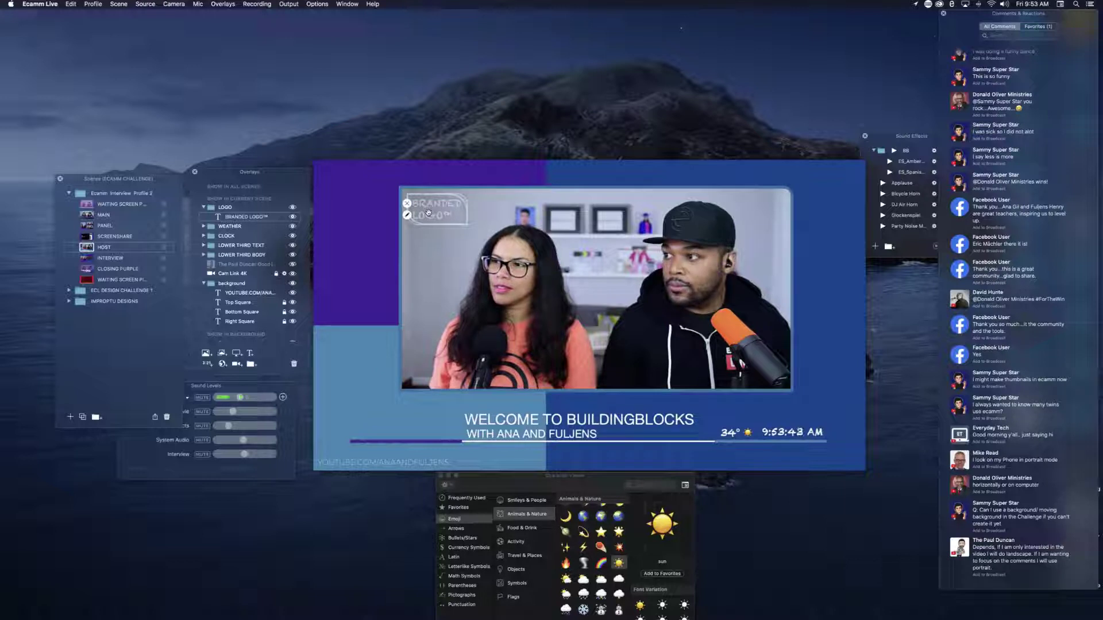
mouse_move(429, 394)
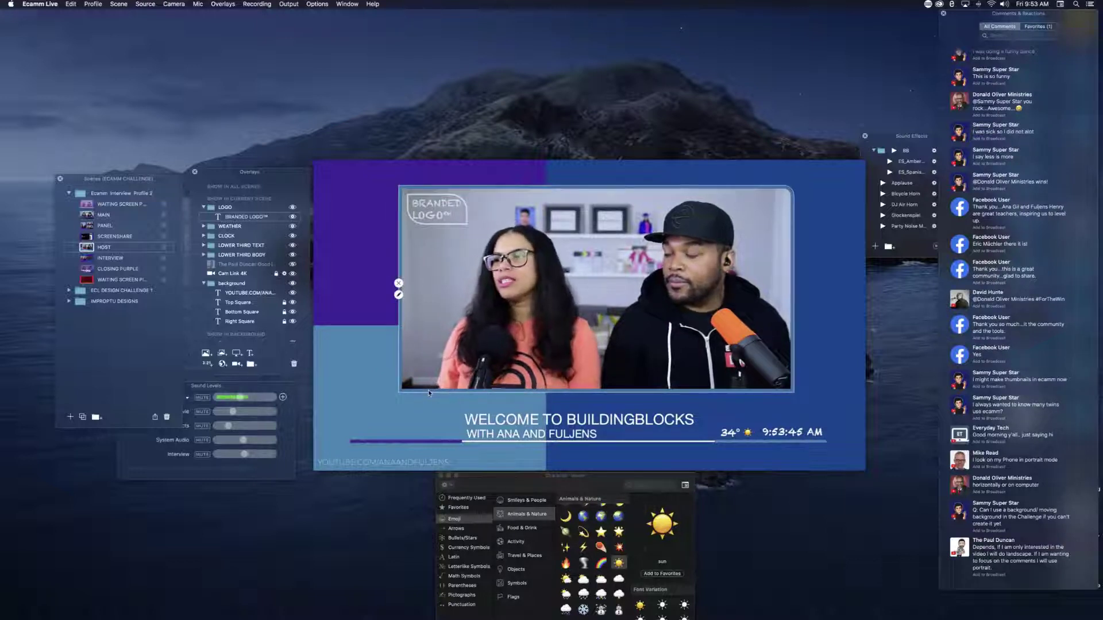
mouse_move(440, 463)
mouse_move(414, 439)
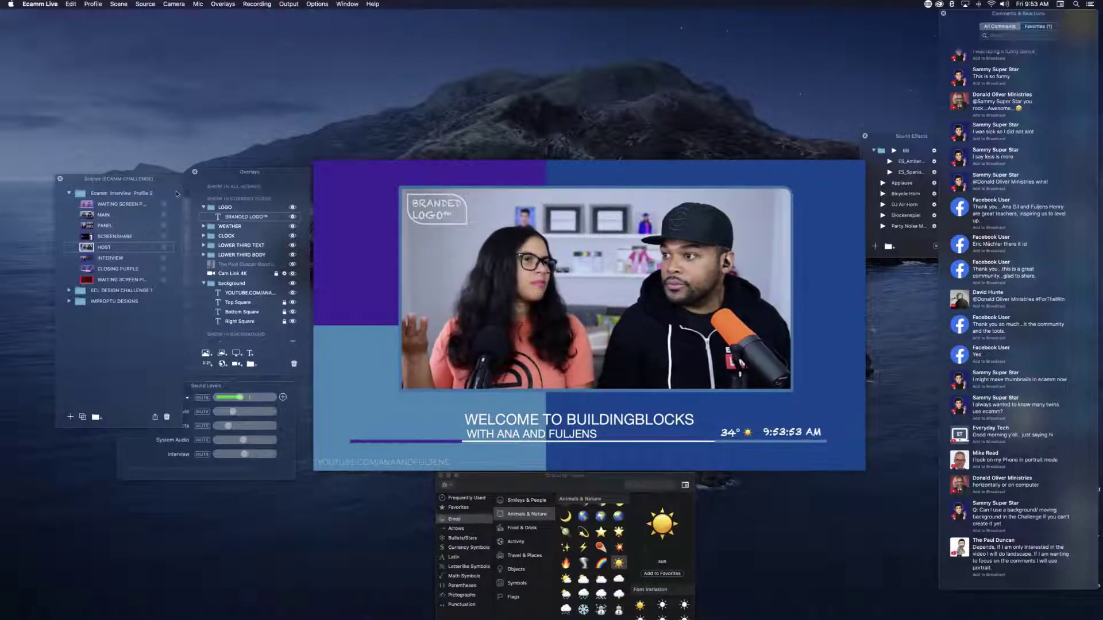
left_click(203, 207)
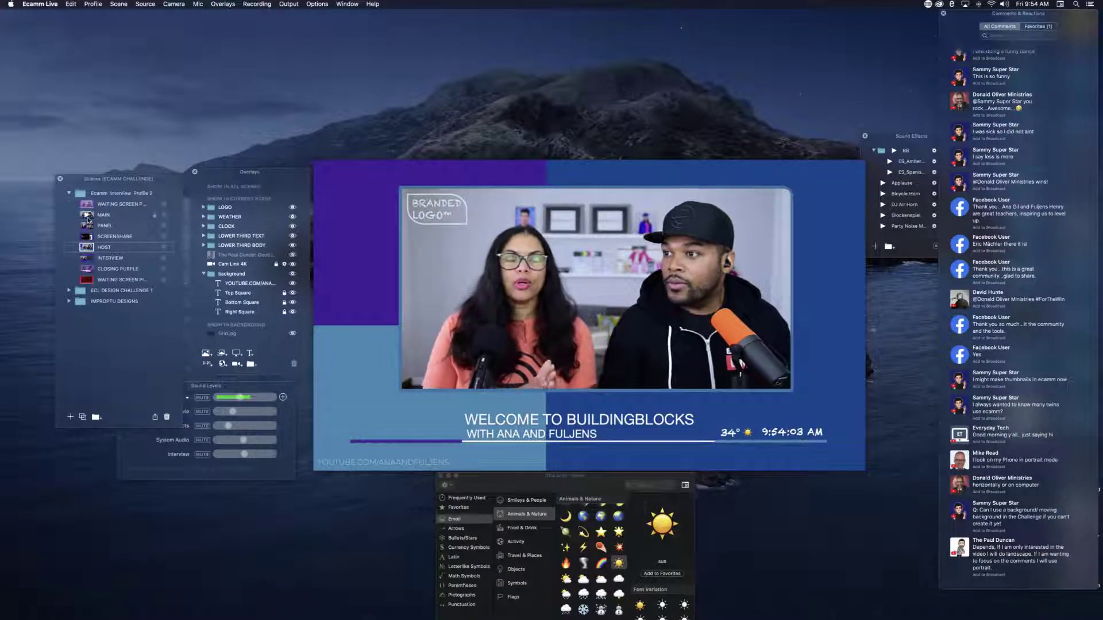
Step: Set the BRANDED LOGO™ overlay's style to Fly In From Top and save it
double_click(430, 211)
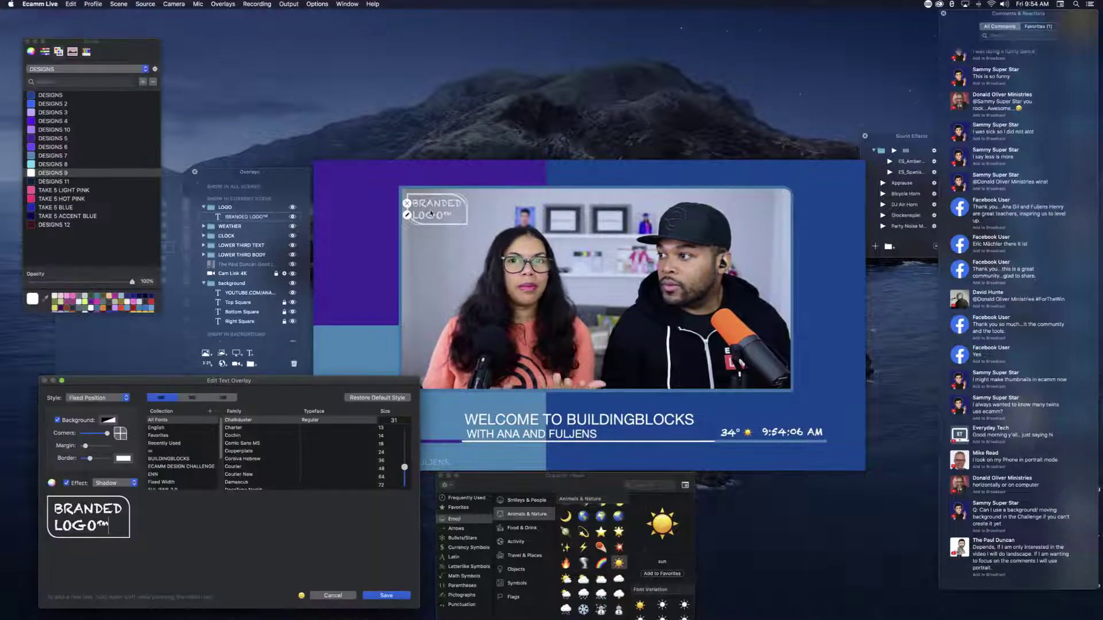
left_click(98, 399)
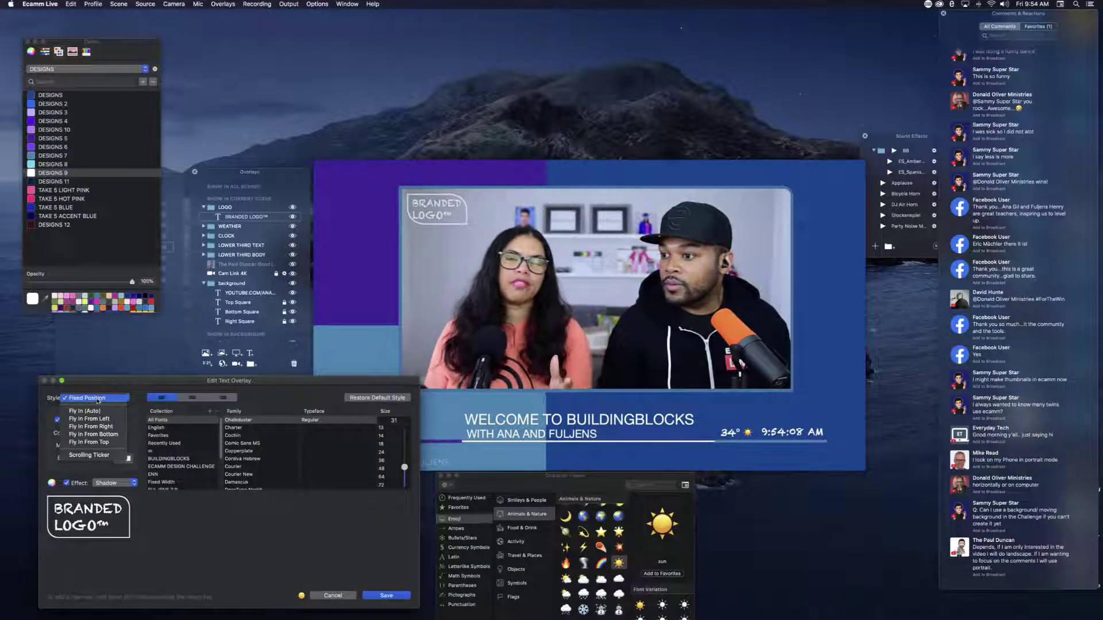
left_click(98, 443)
left_click(382, 595)
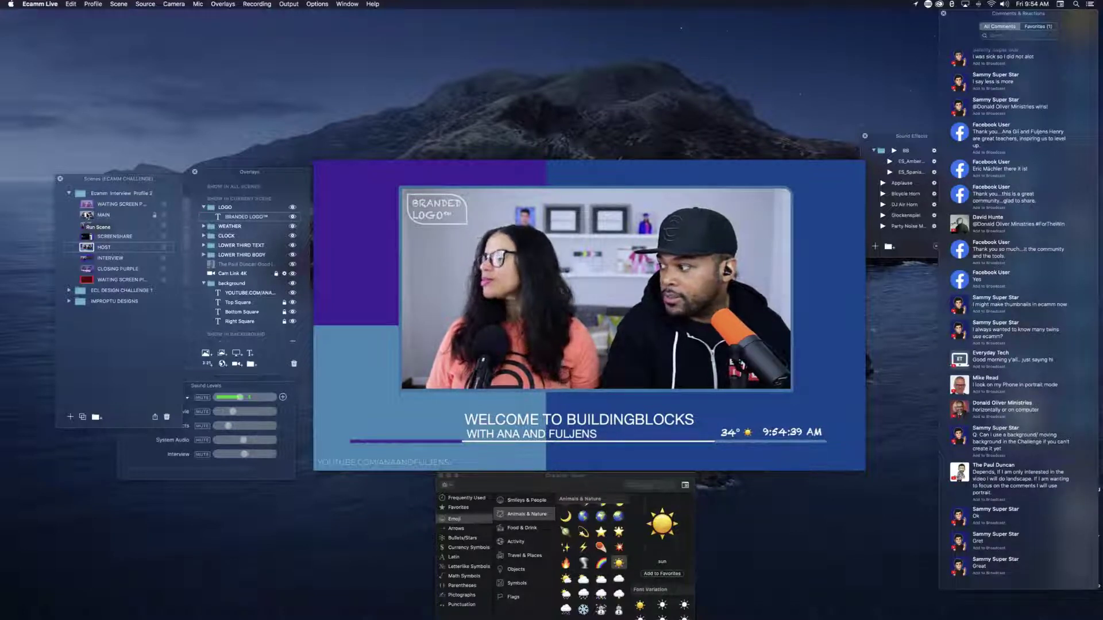
mouse_move(348, 357)
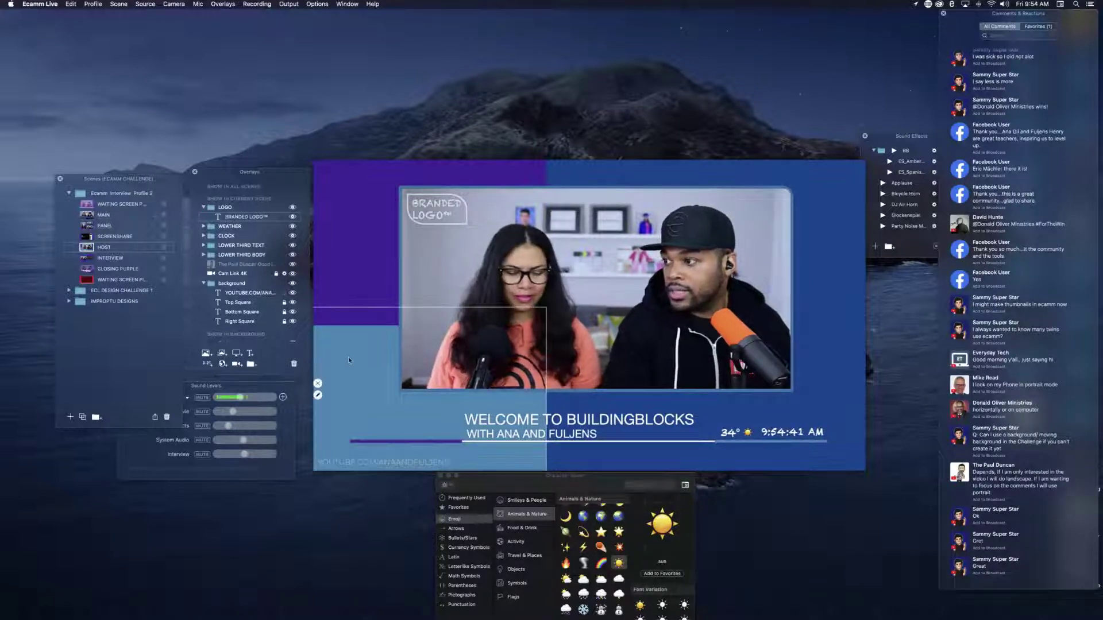
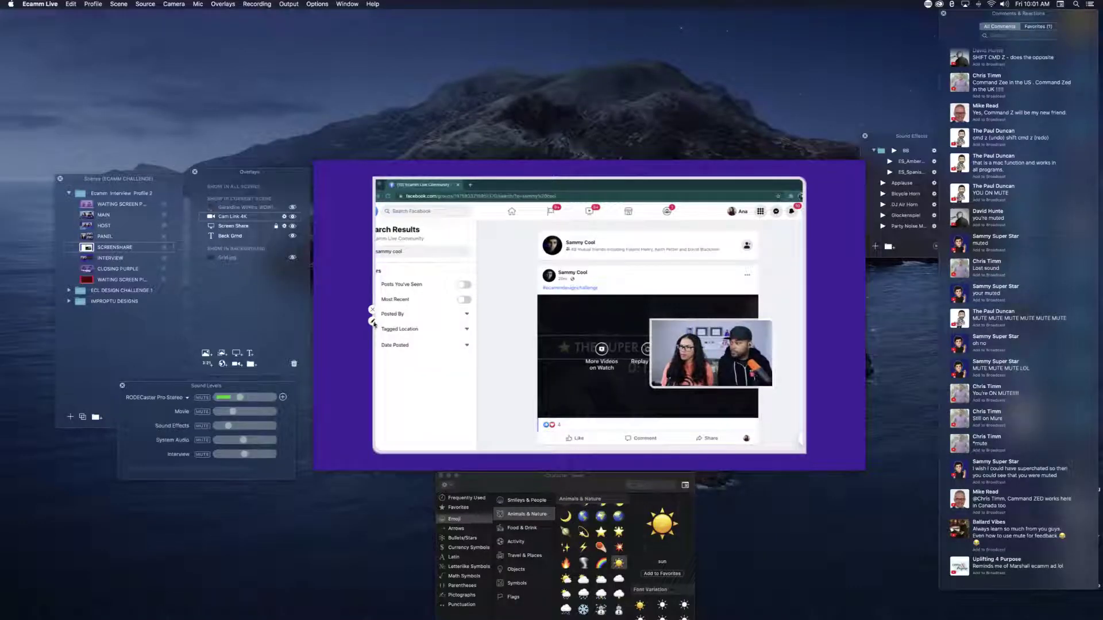
Step: Open the Screen Share overlay's settings in the SCREENSHARE scene and review the sources available for Show
left_click(373, 322)
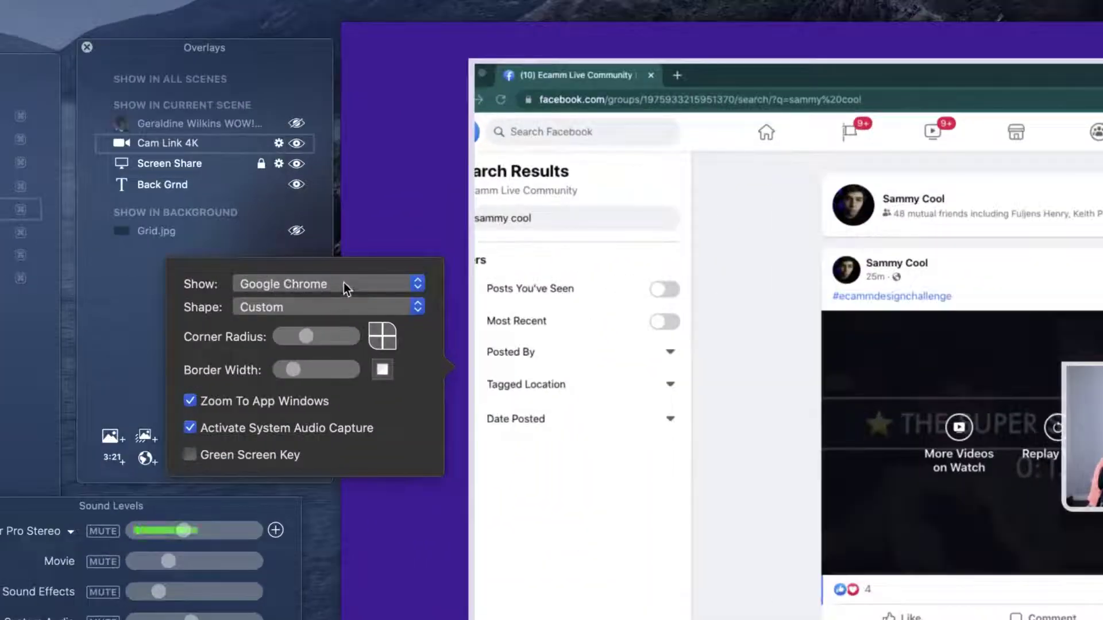
left_click(334, 284)
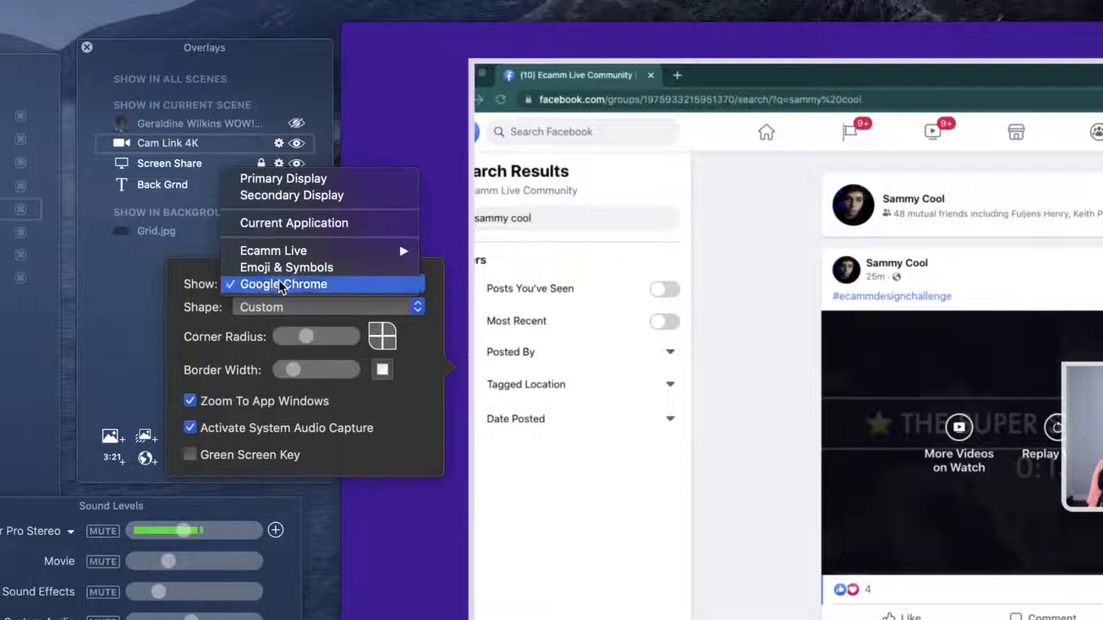
mouse_move(281, 254)
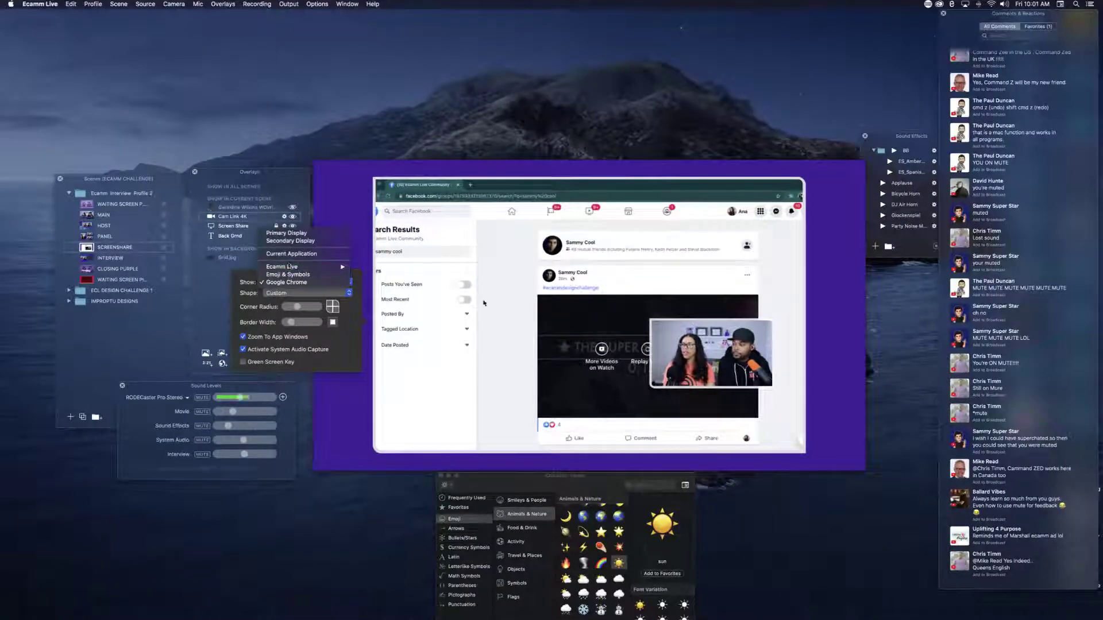
left_click(350, 384)
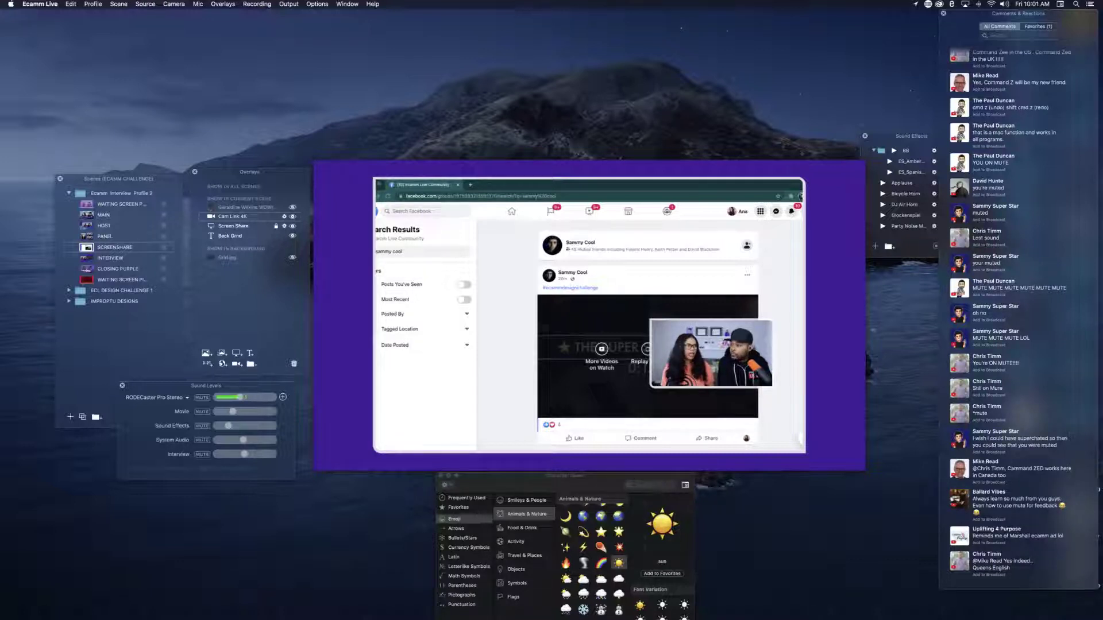
Step: Open a new browser tab inside the shared Google Chrome window and load merch.ecamm.com
left_click(470, 184)
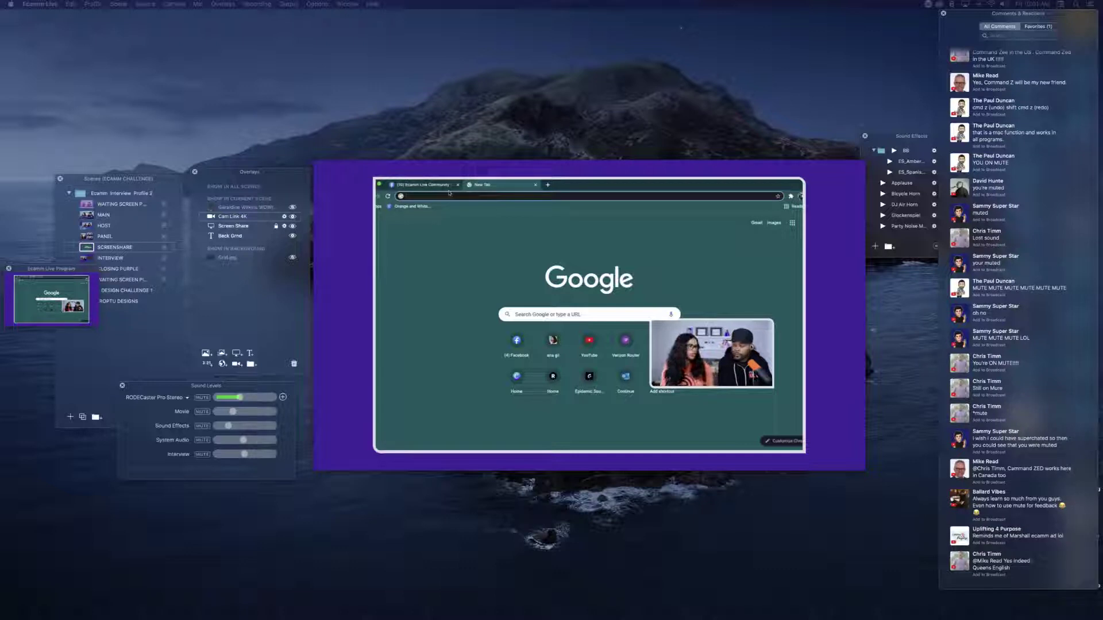
type("mm.com/")
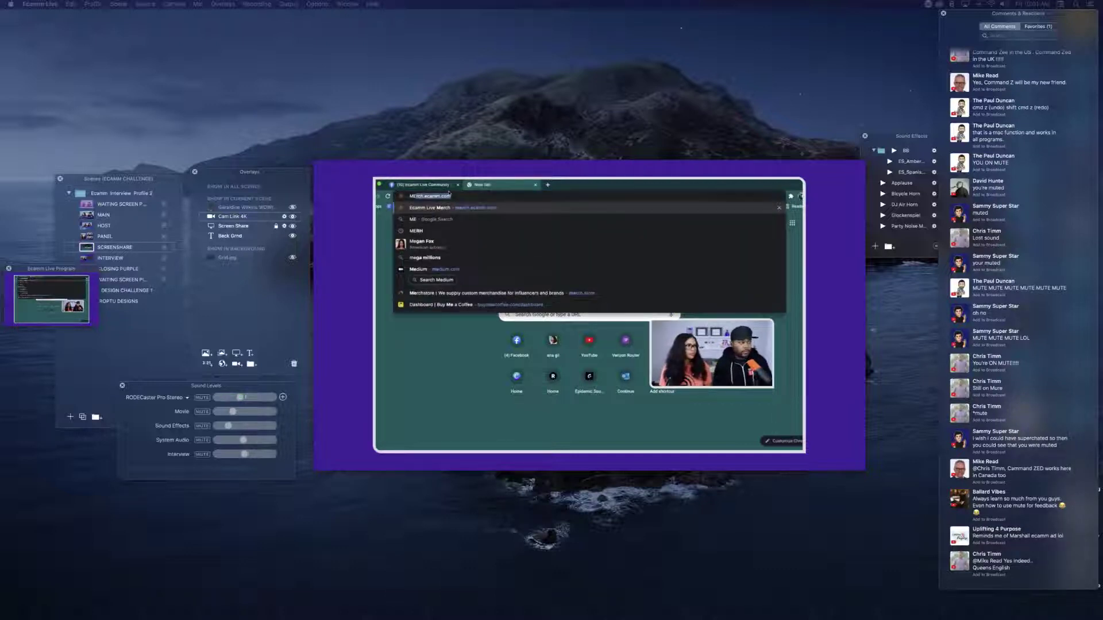
key("Return")
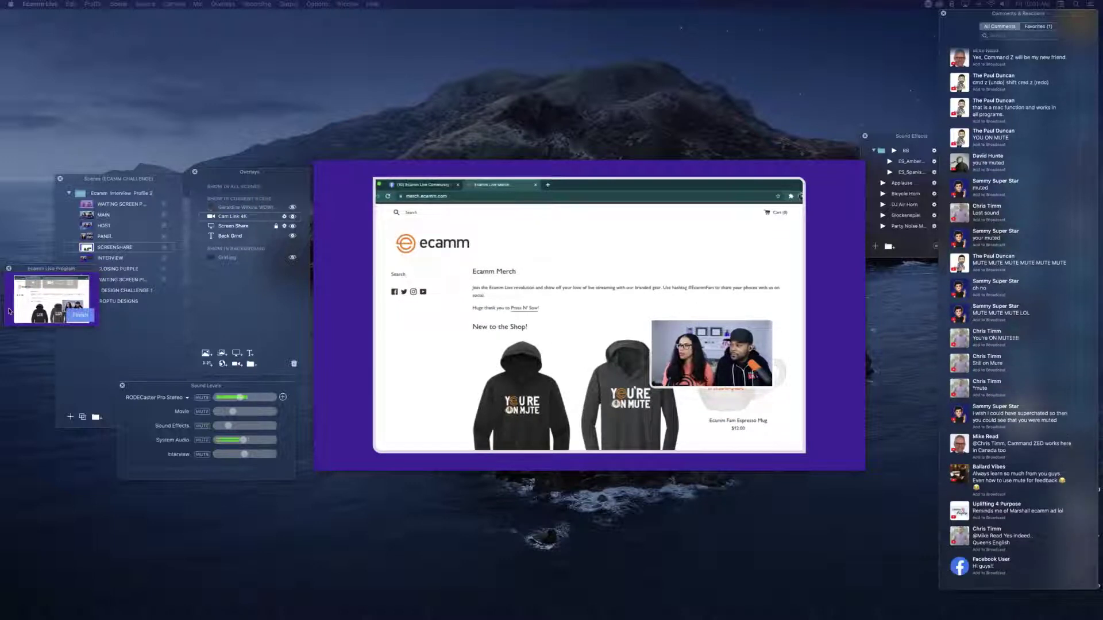
Step: Move the Cam Link 4K overlay to the upper-right corner of the screen share and close the emoji viewer
key("ctrl+super+space")
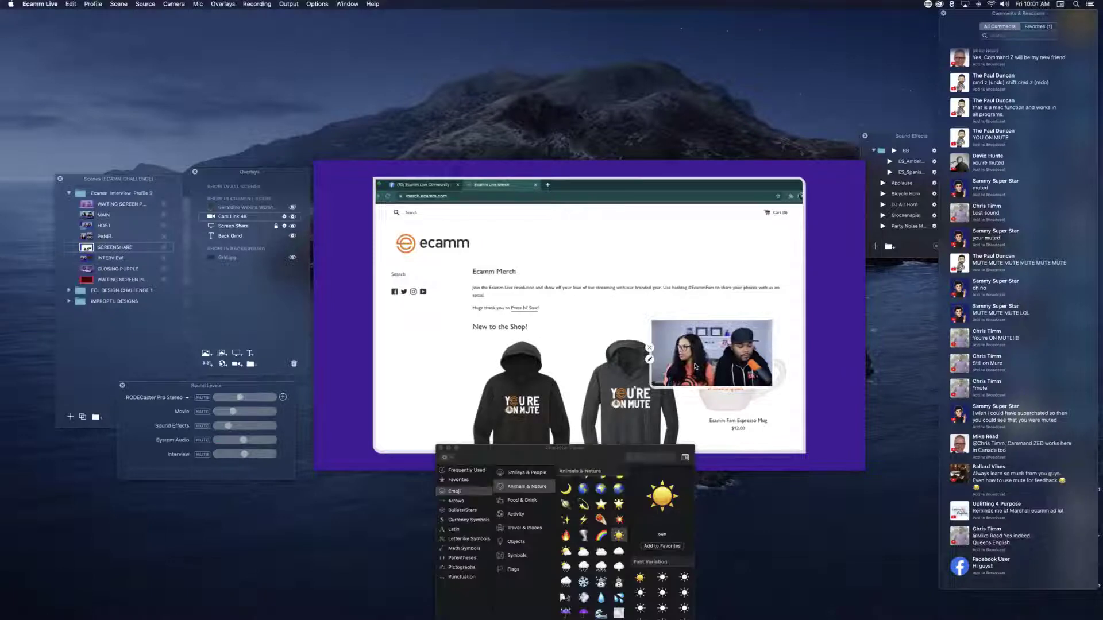
left_click_drag(685, 356, 712, 230)
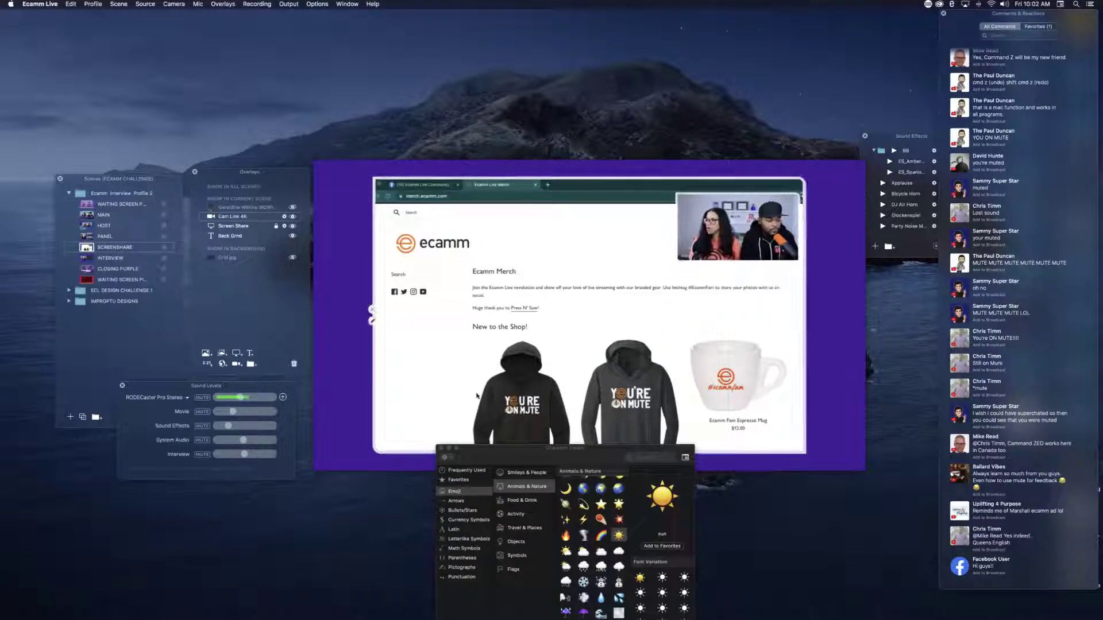
left_click(441, 448)
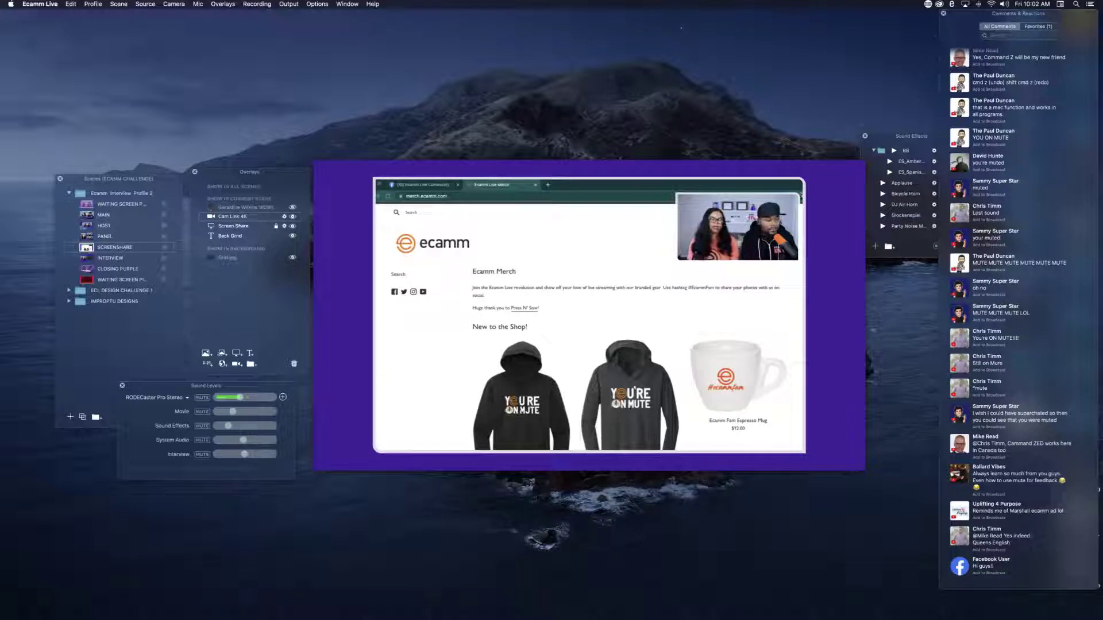
Step: Switch the shared browser to the Facebook tab and back to Ecamm Live Merch, then move the camera overlay to the screen share's upper-left corner
left_click(418, 185)
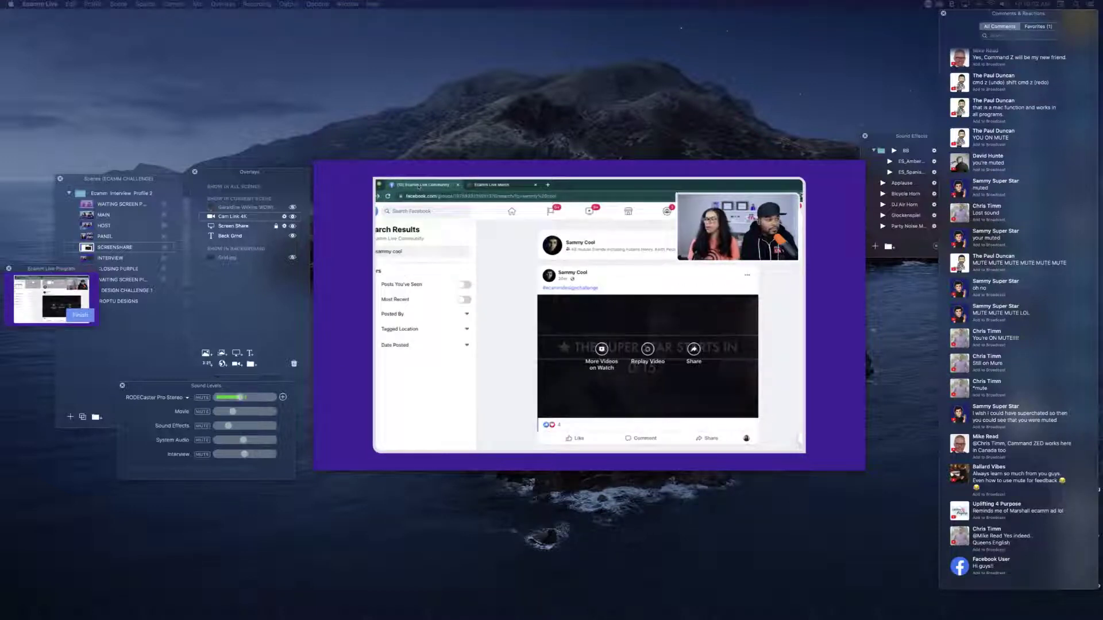
left_click(489, 186)
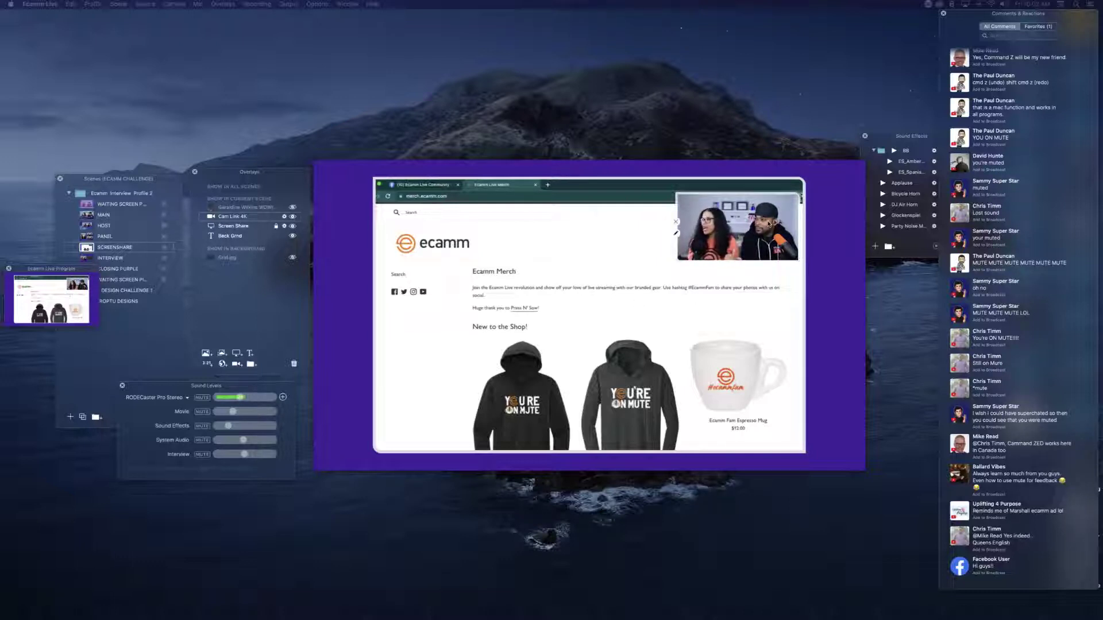
left_click(745, 223)
left_click_drag(745, 223, 409, 204)
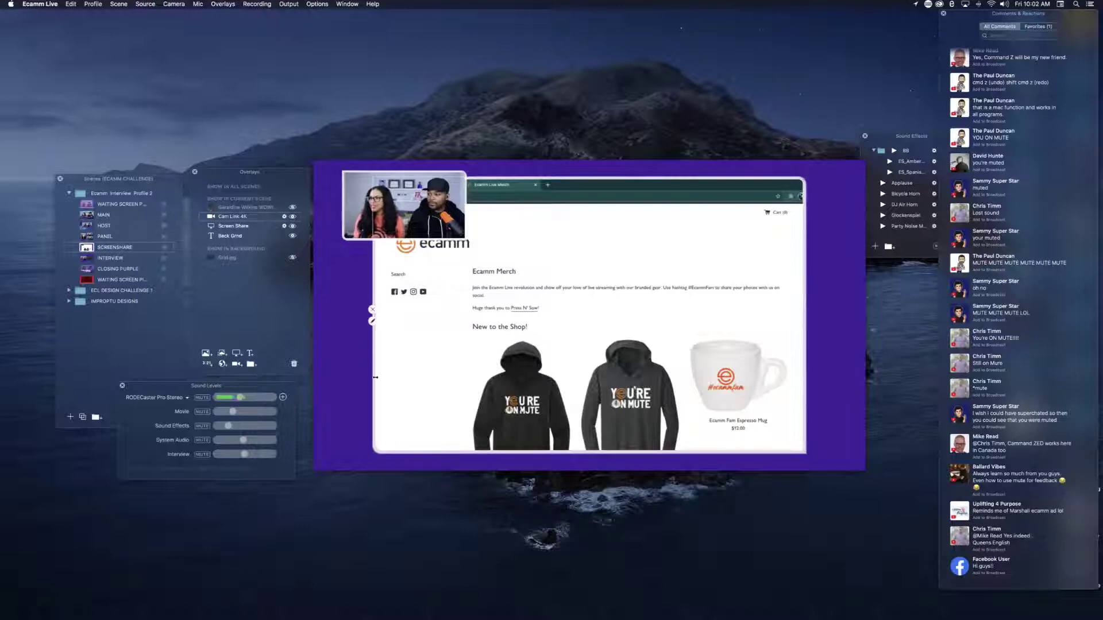
Step: Crop the Screen Share overlay from its left edge, then crop its bottom edge and extend it back down to show the hoodies
left_click_drag(373, 374, 430, 362)
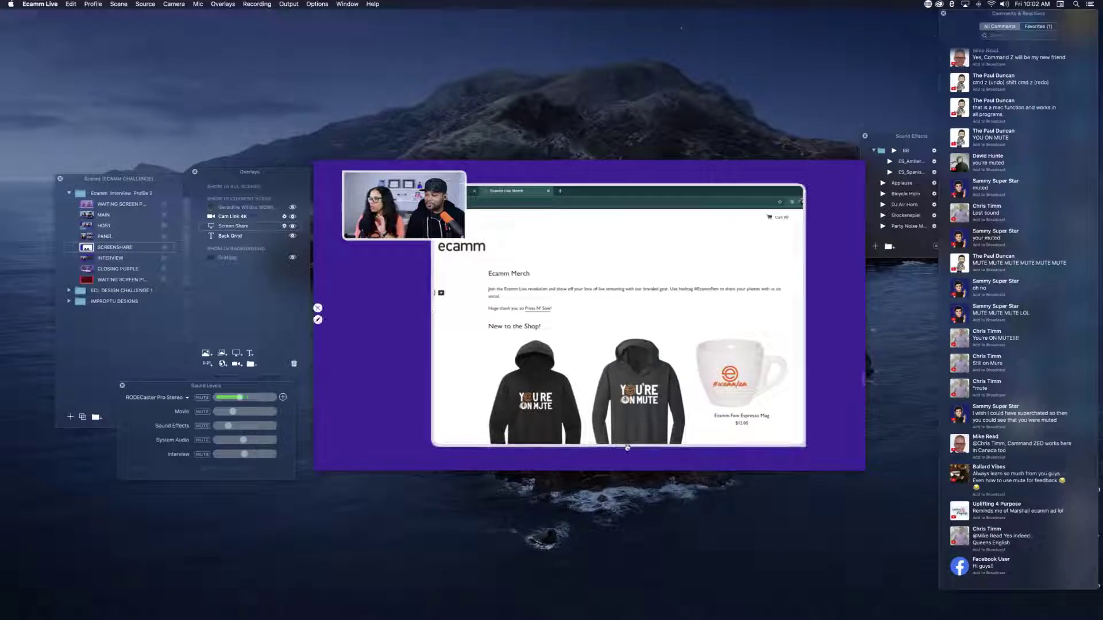
left_click_drag(632, 445, 632, 317)
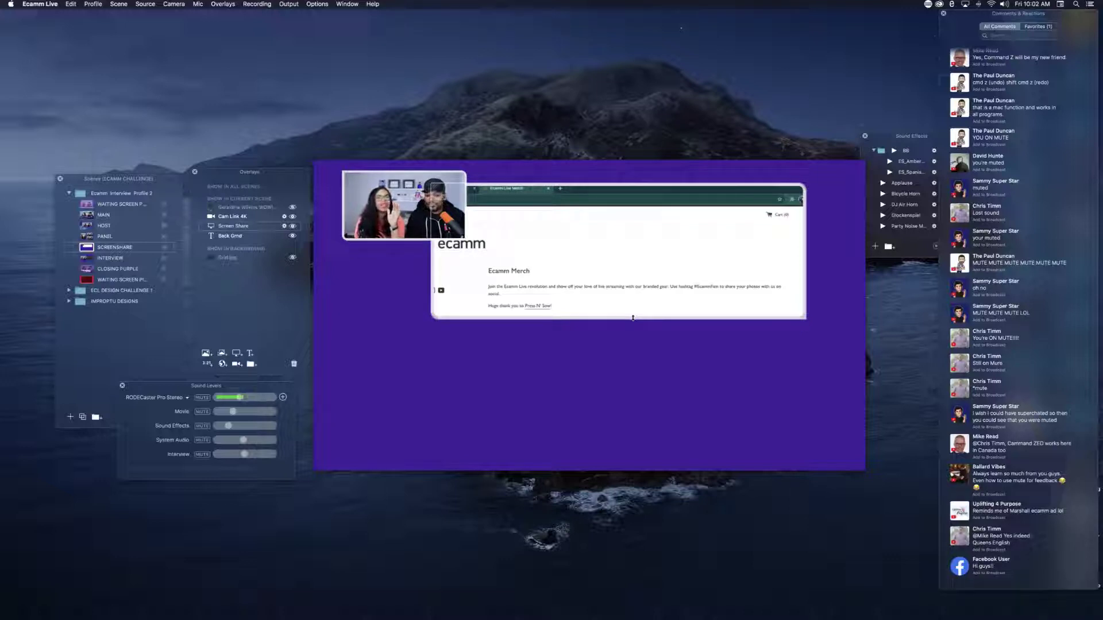
left_click_drag(632, 317, 628, 440)
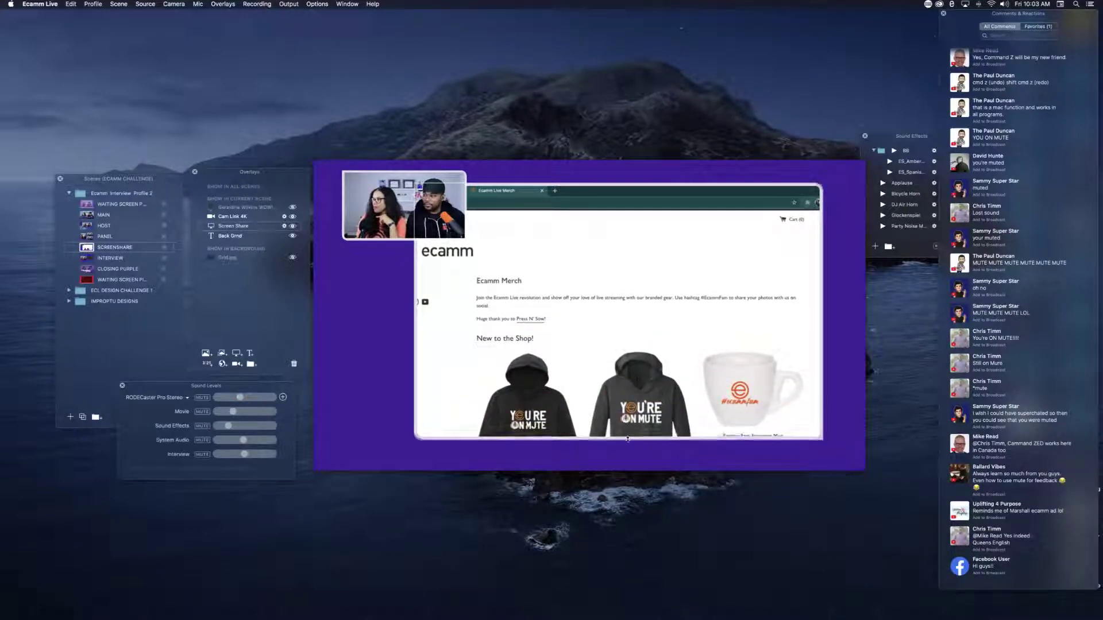
Step: Shift the screen share slightly sideways and place a copy of the Cam Link 4K overlay over its lower-left corner
mouse_move(558, 264)
left_mouse_down()
mouse_move(521, 262)
mouse_move(543, 267)
left_mouse_up()
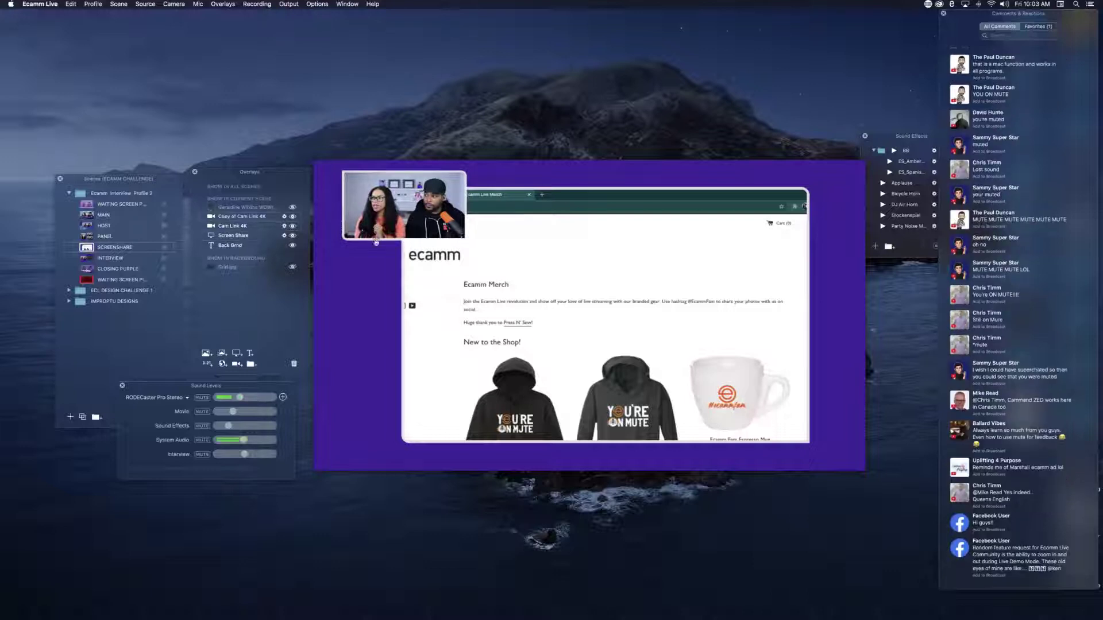
left_click_drag(378, 207, 375, 397)
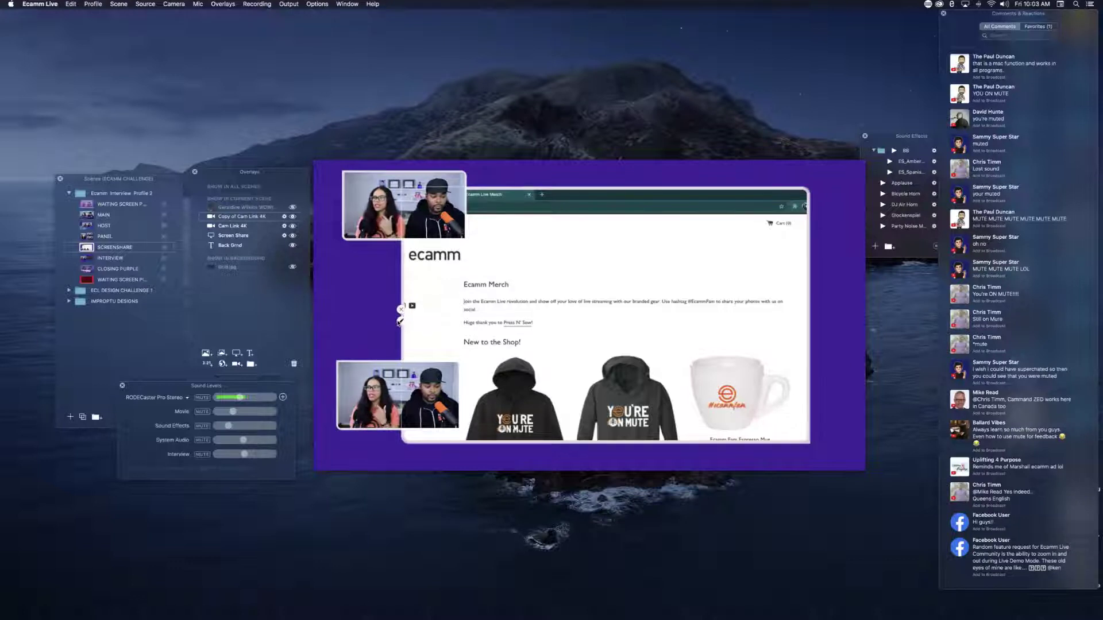
Step: Change the Screen Share overlay's border color to DESIGNS 8
left_click(401, 323)
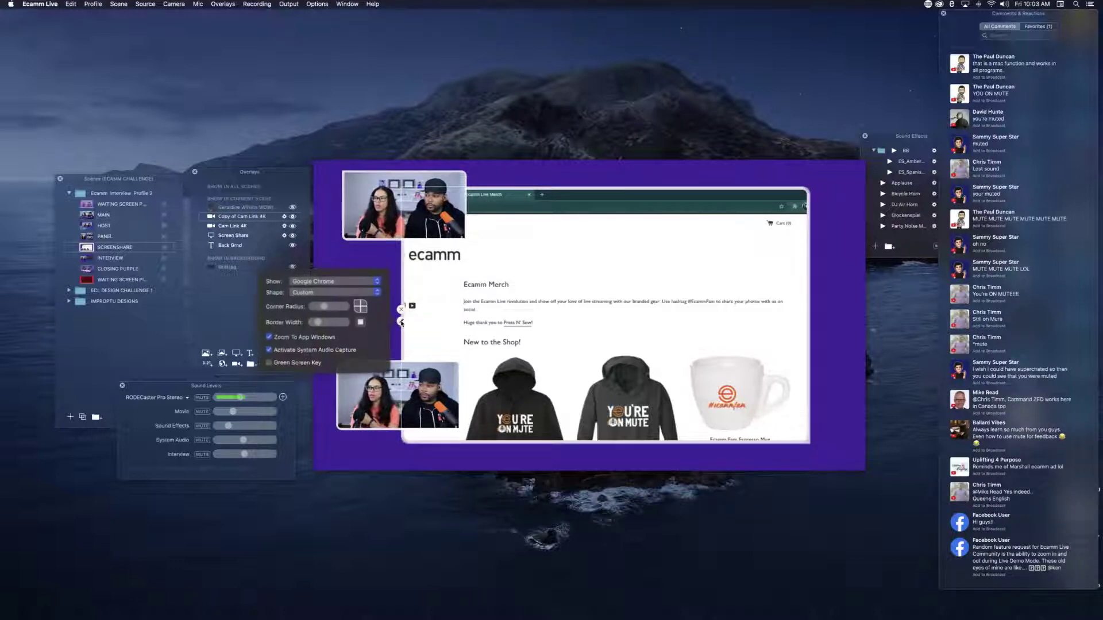
left_click(361, 322)
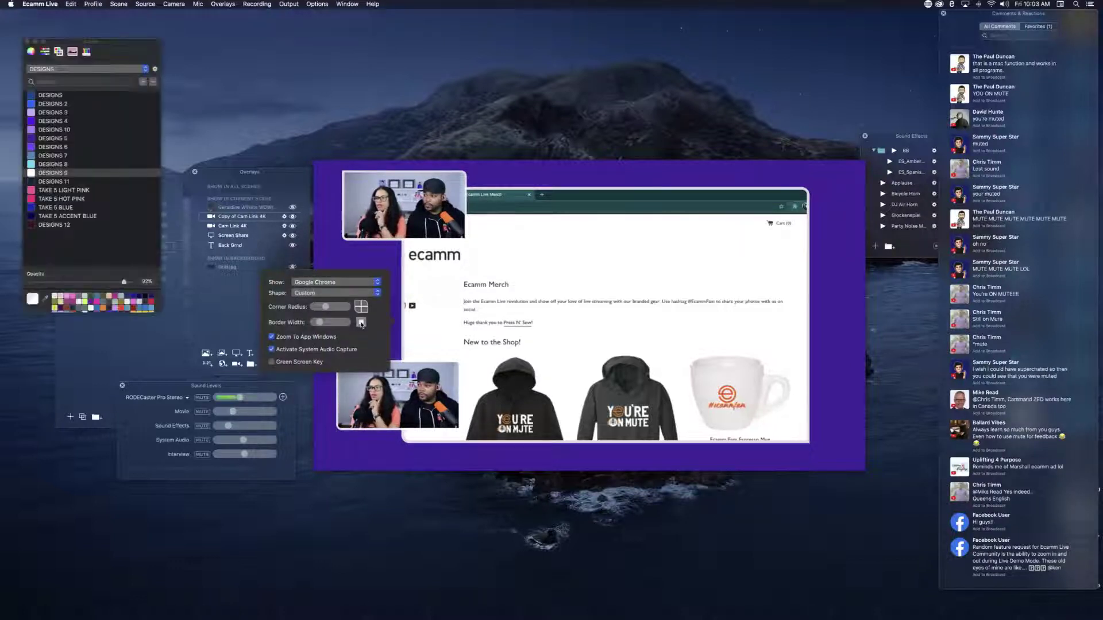
left_click(31, 164)
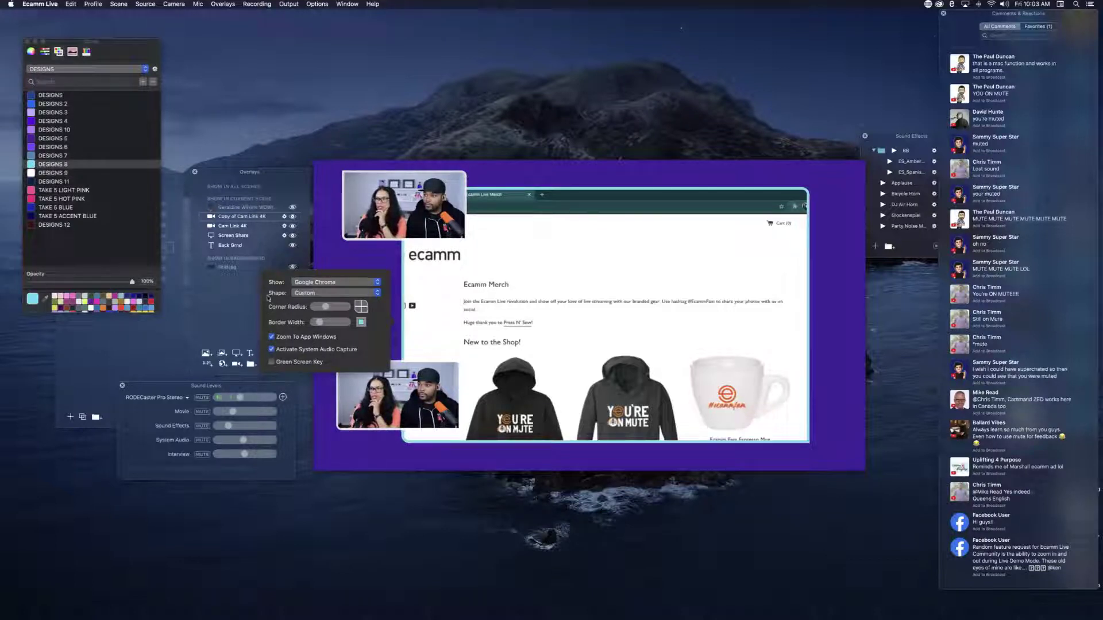
left_click(341, 264)
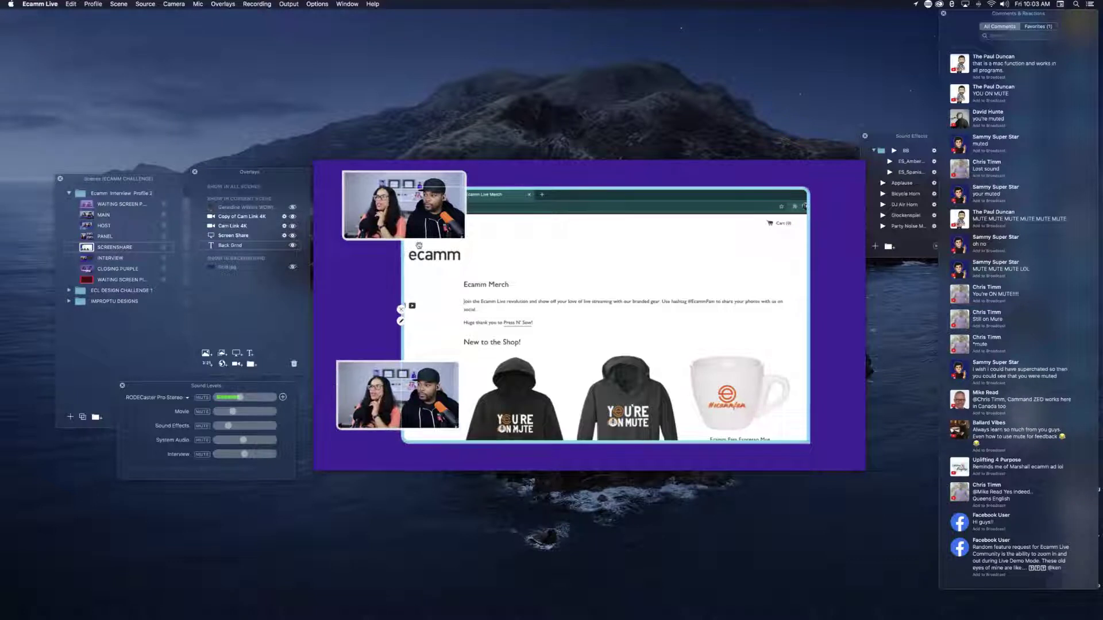
Step: Nudge the upper Cam Link 4K camera slightly down and left, and set the Screen Share overlay's Show source to Keynote
left_click_drag(376, 210, 369, 322)
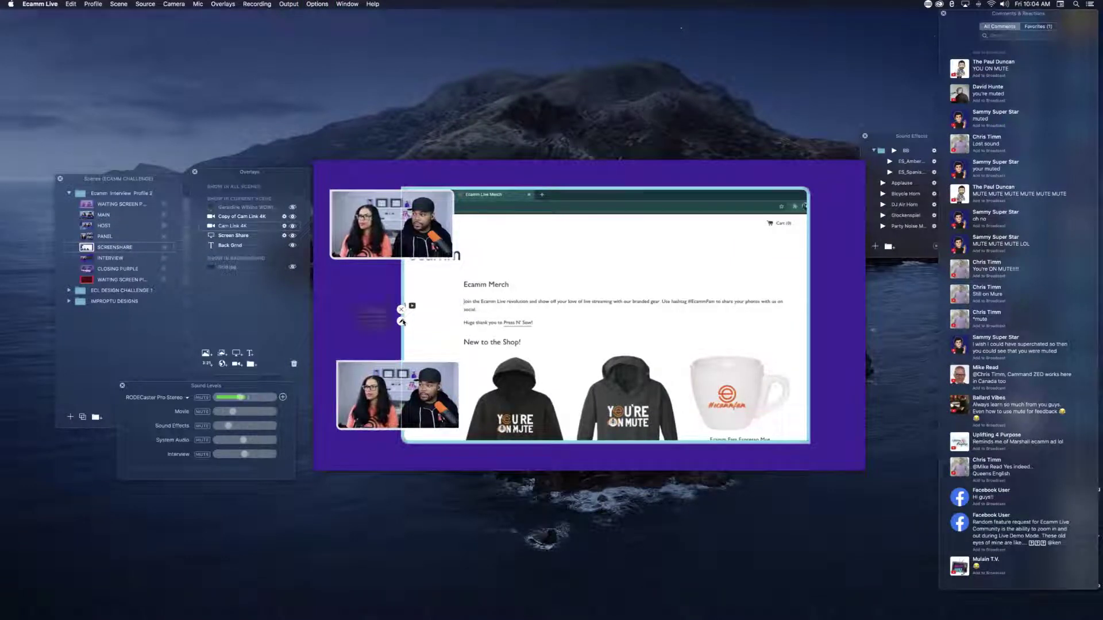
left_click(401, 321)
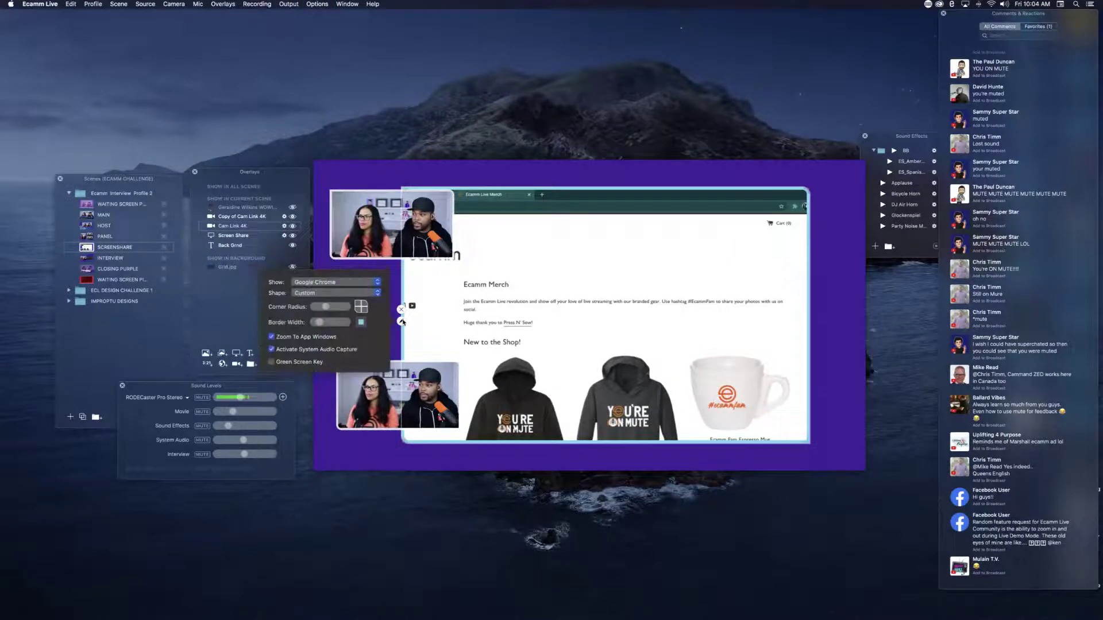
left_click(340, 286)
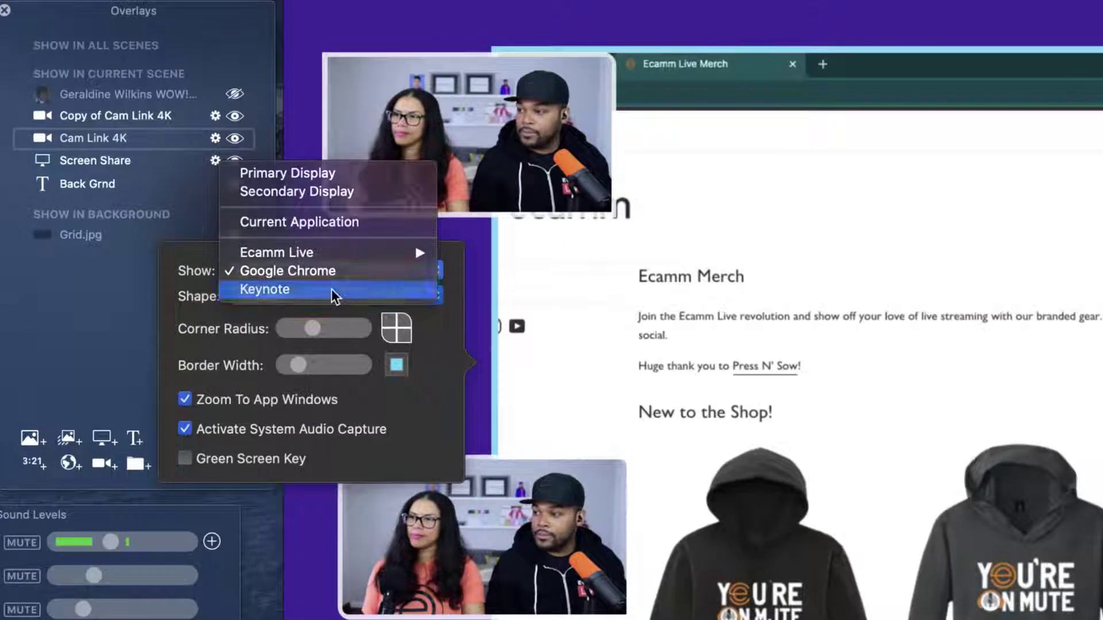
left_click(334, 291)
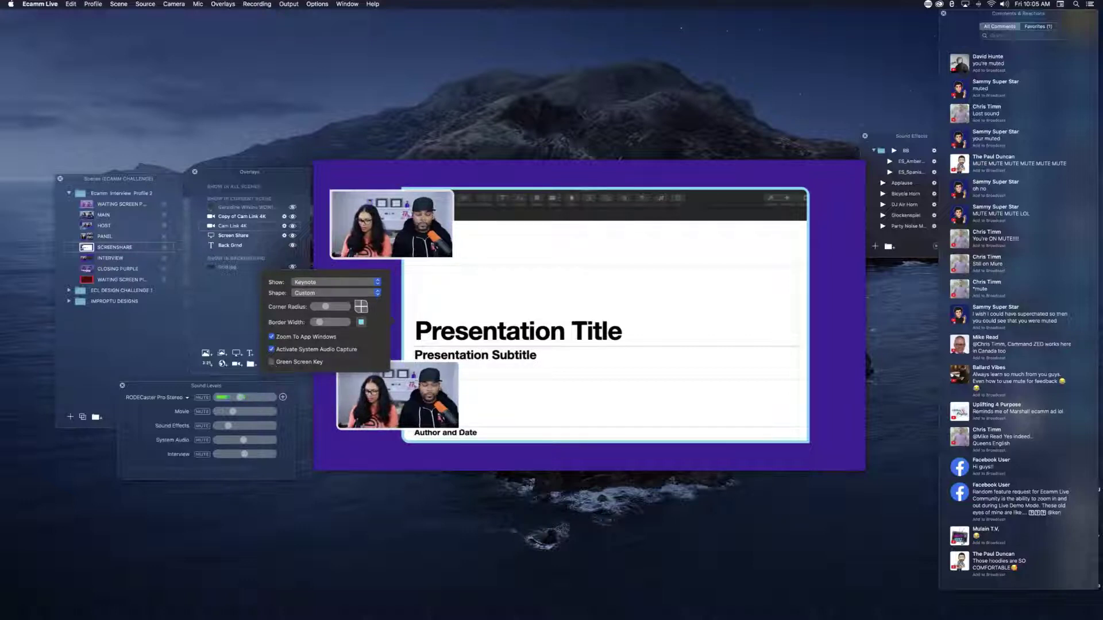
Step: In the shared Keynote window, show the slide's Format options and set the title slide's background to a bright green fill
left_click(770, 198)
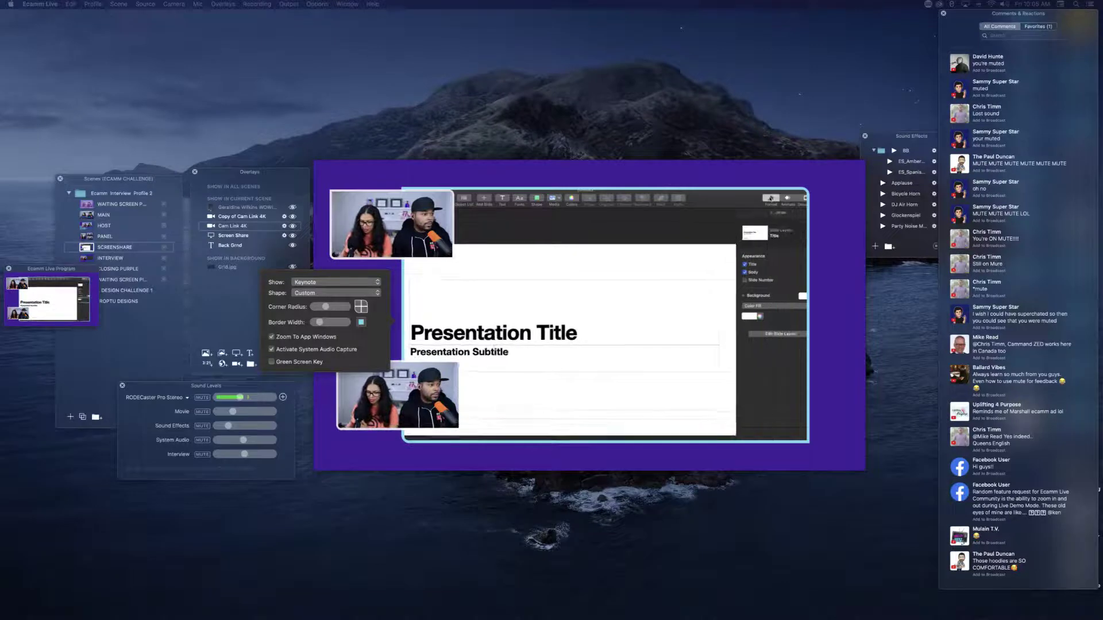
left_click(787, 296)
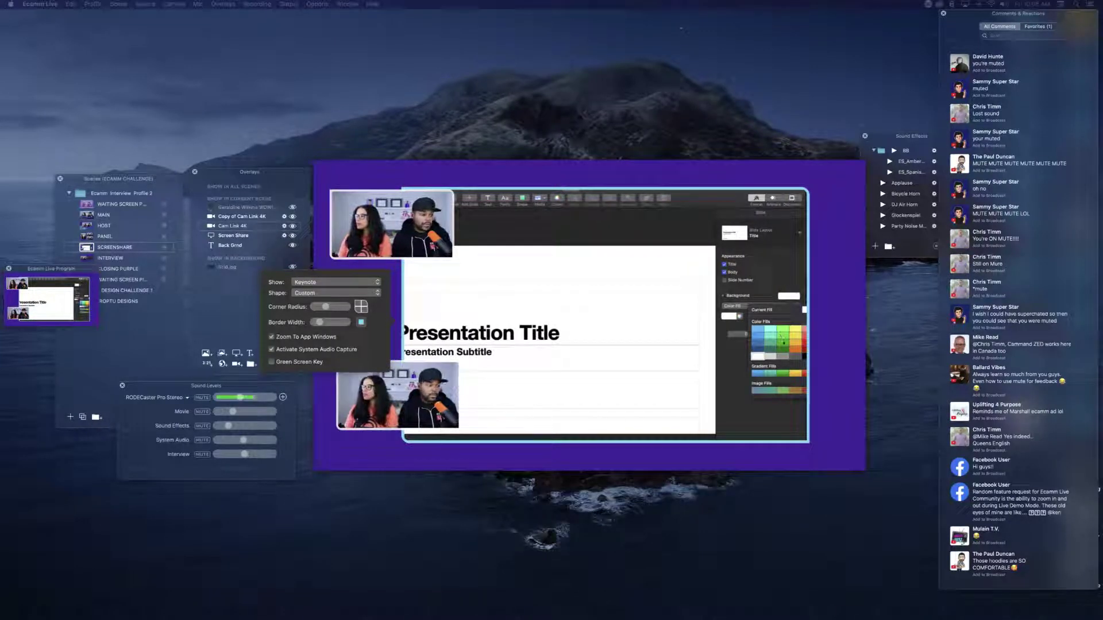
left_click(783, 339)
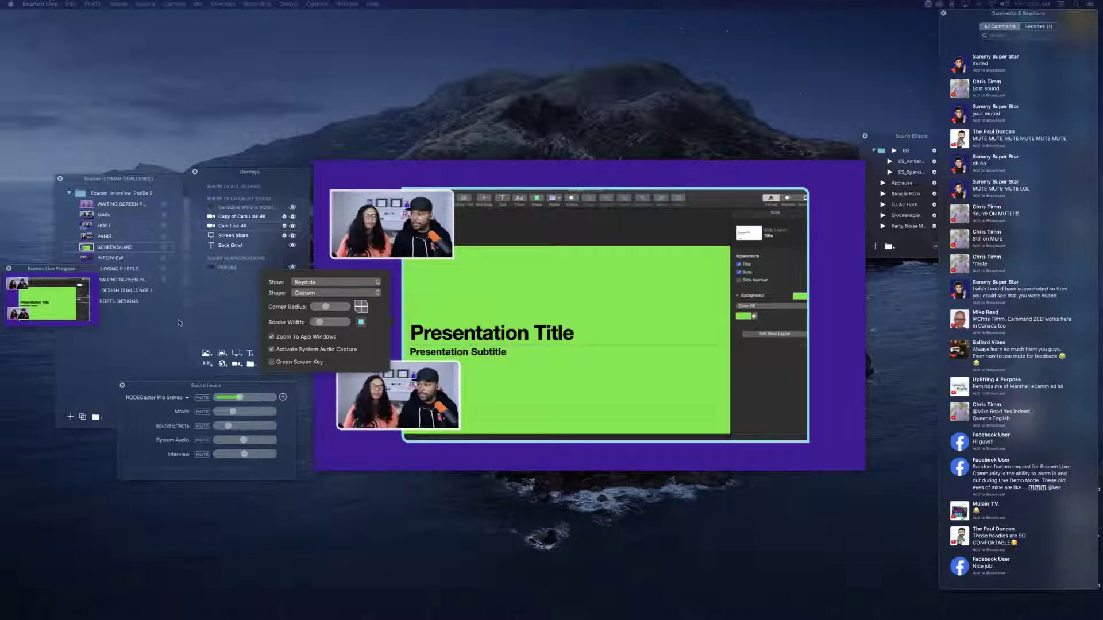
Step: Enable Green Screen Key on the Screen Share overlay, hide Keynote's Format options, and close the overlay settings
left_click(272, 362)
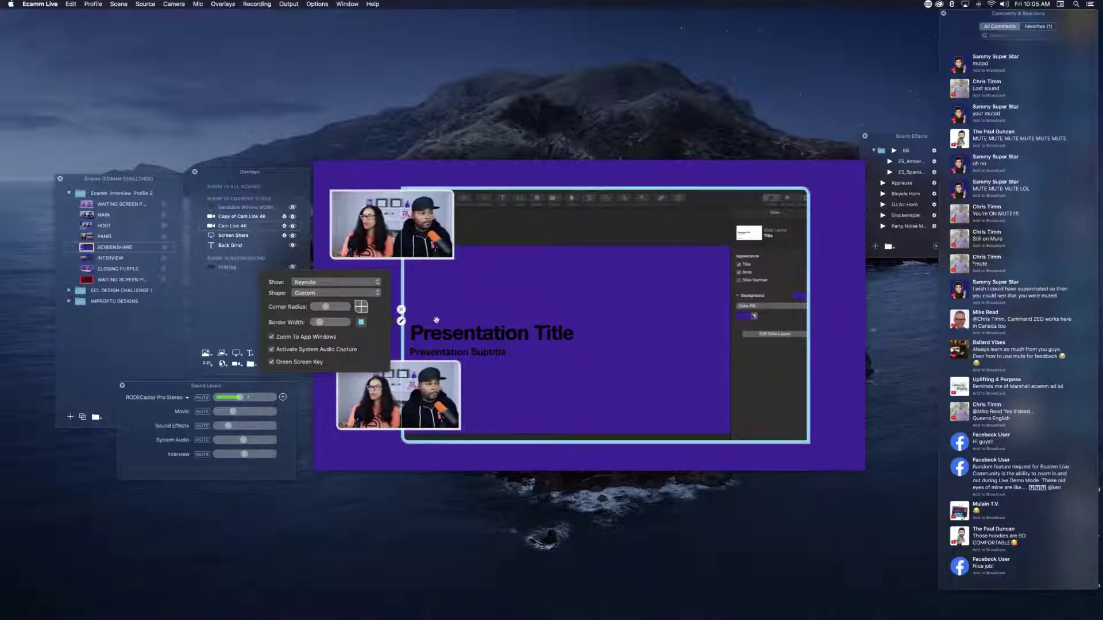
left_click(770, 198)
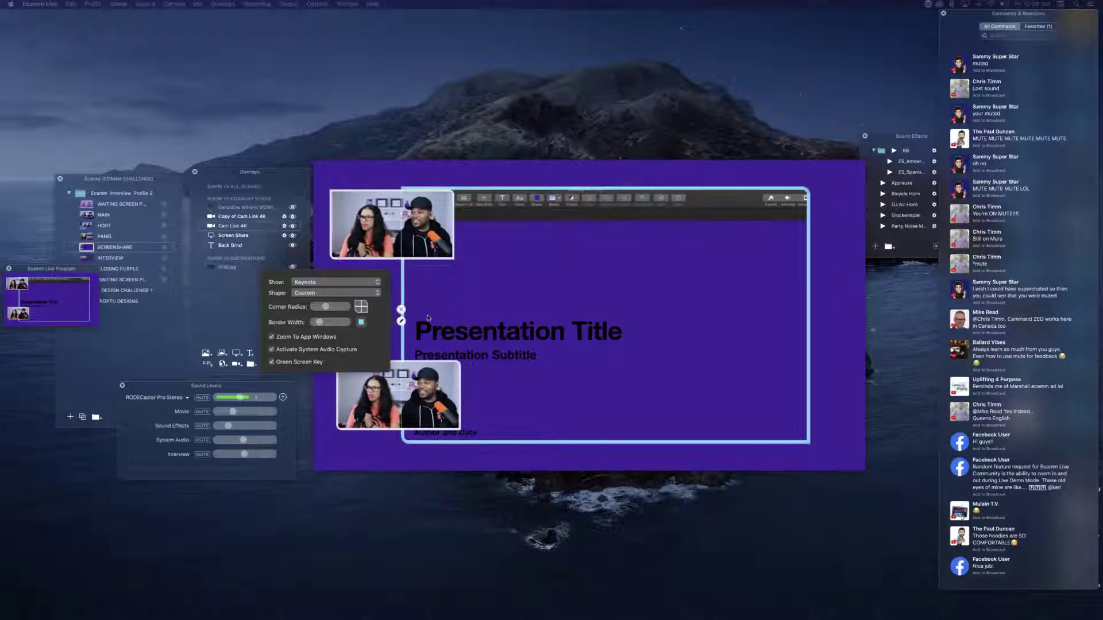
left_click(374, 345)
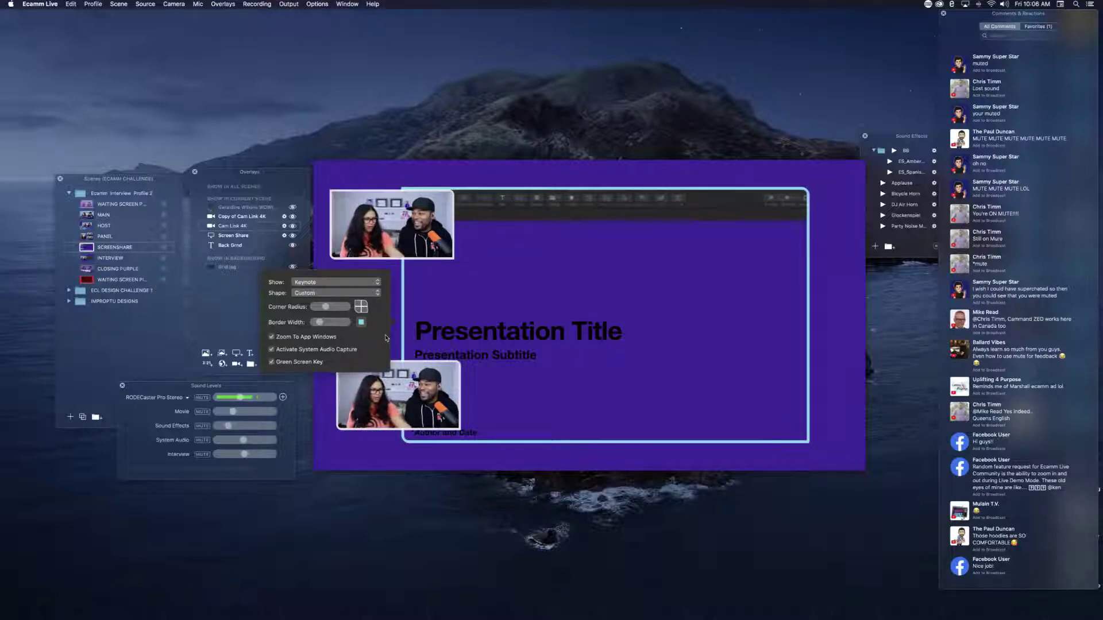
key("Escape")
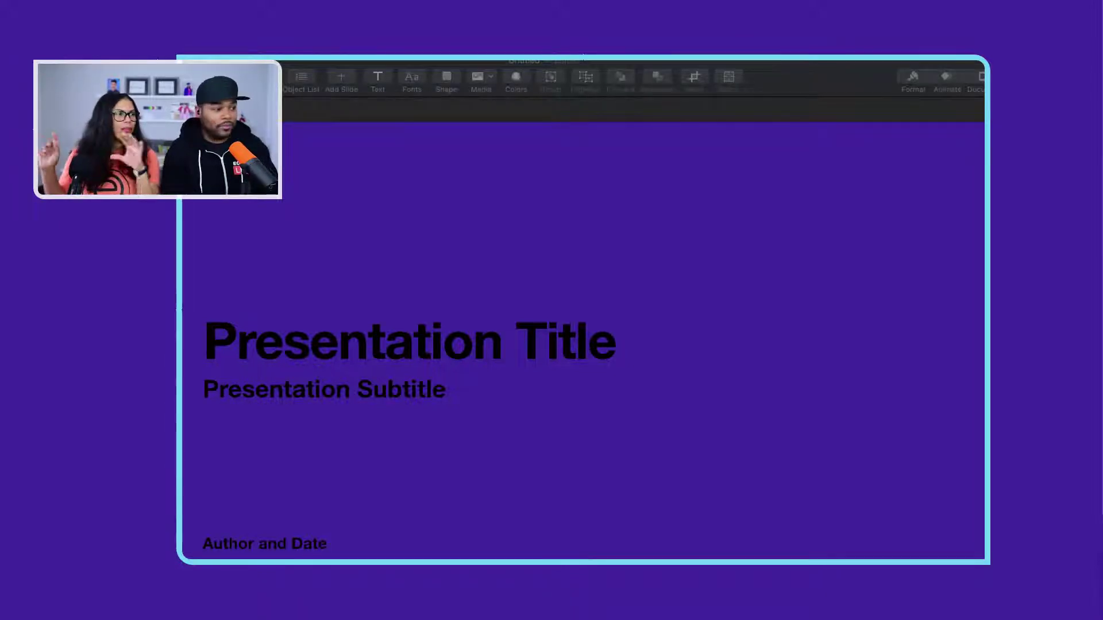
Step: Replace the Keynote slide's title text with "WE ARE INSIDE OF KEYNOTE!"
left_click(617, 359)
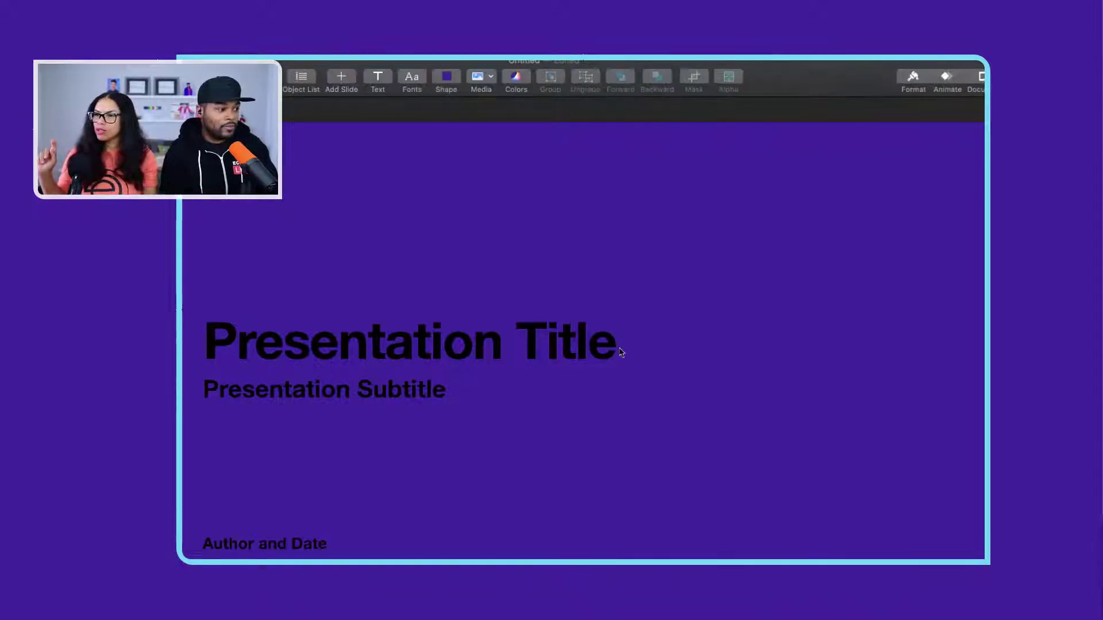
double_click(619, 352)
type("W")
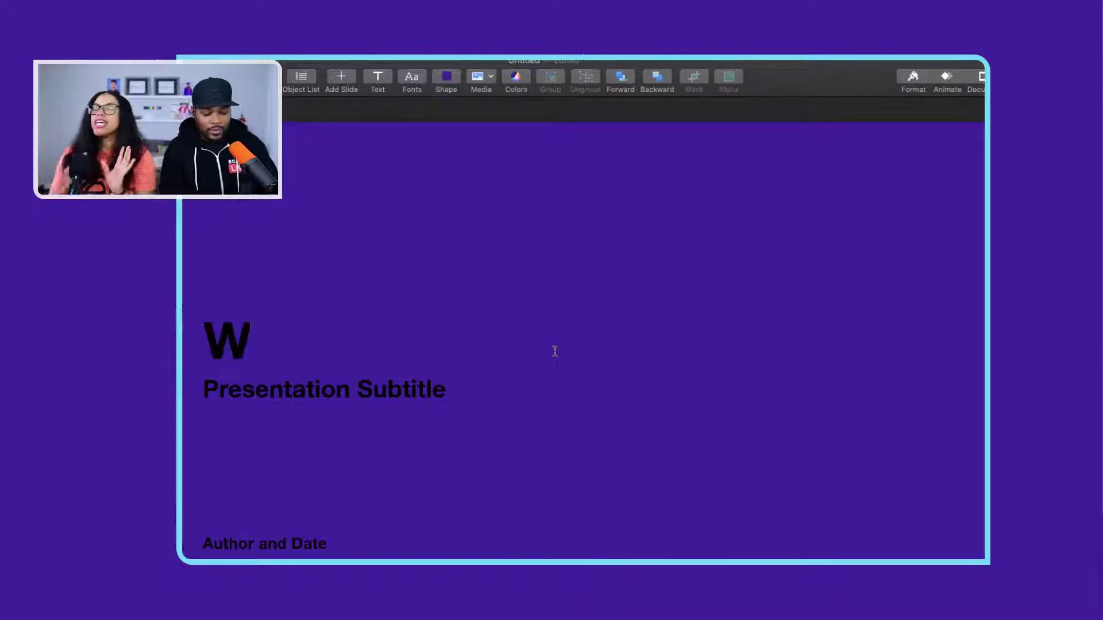
type("E ARE IN")
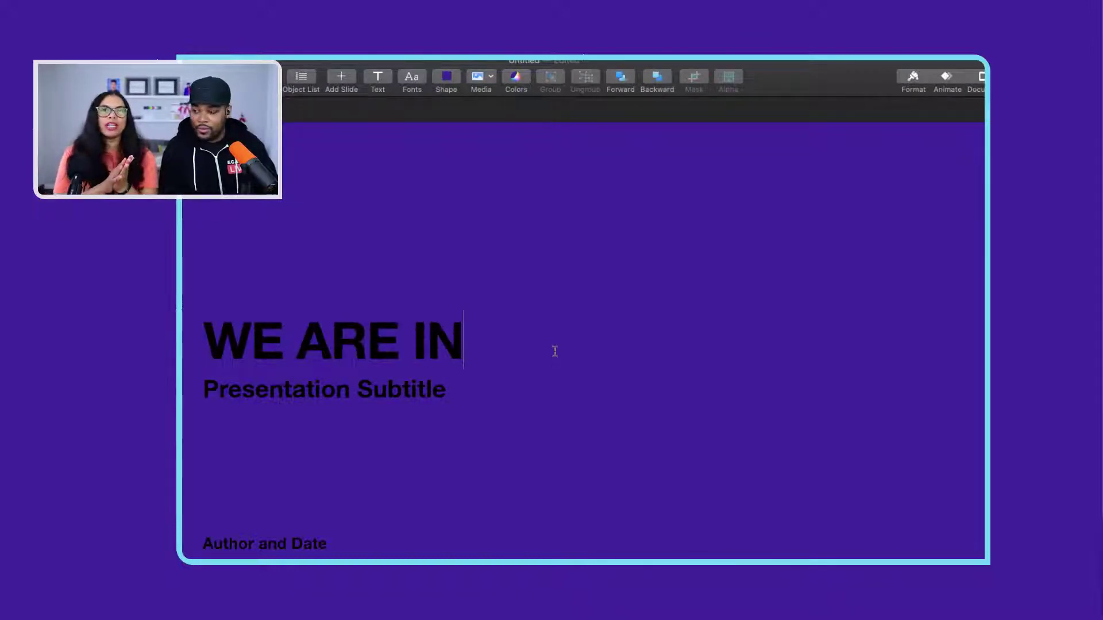
type("SIDE OF ")
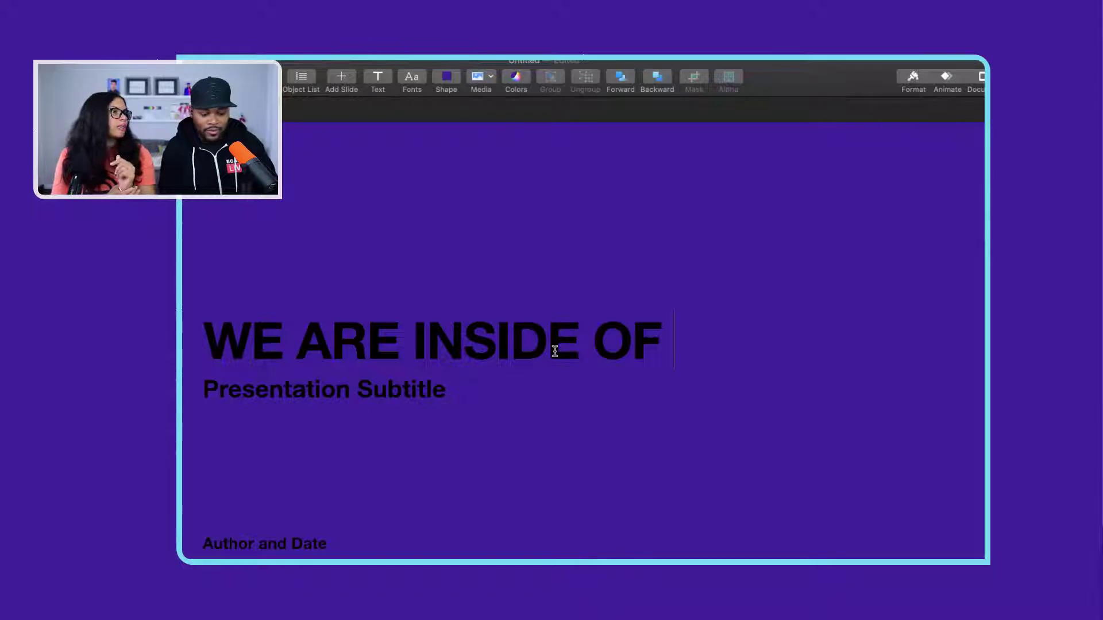
type("KEYNOT")
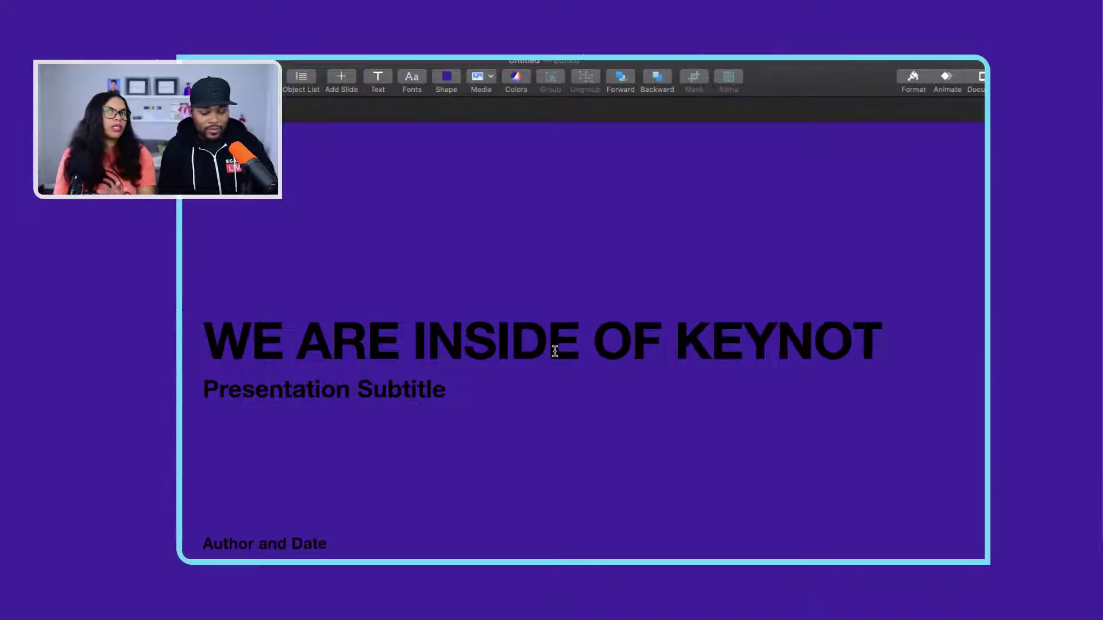
type("E!")
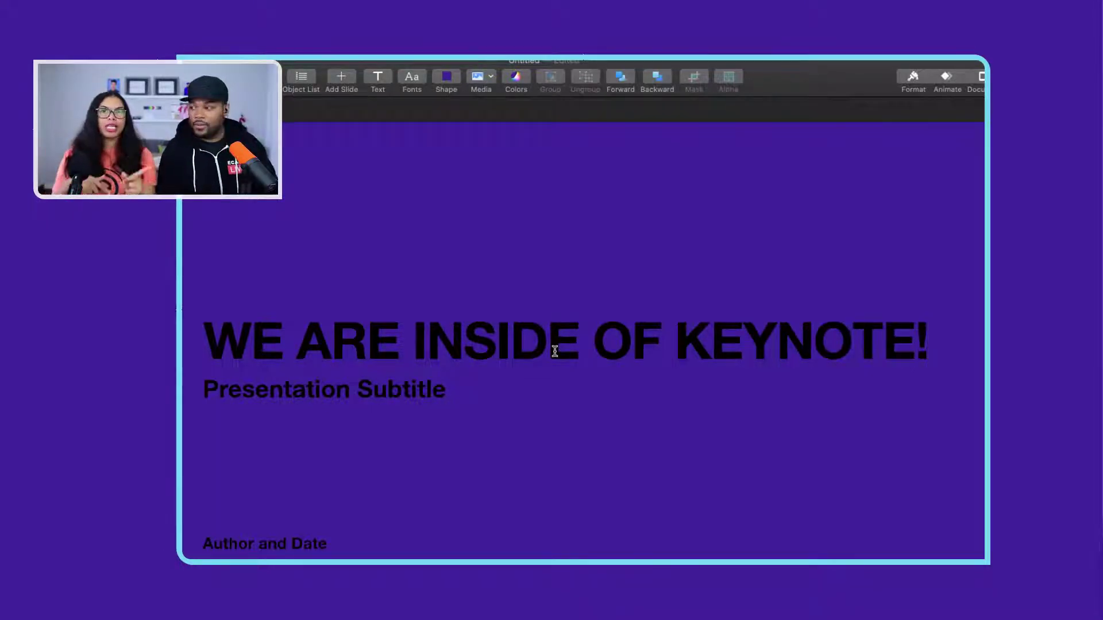
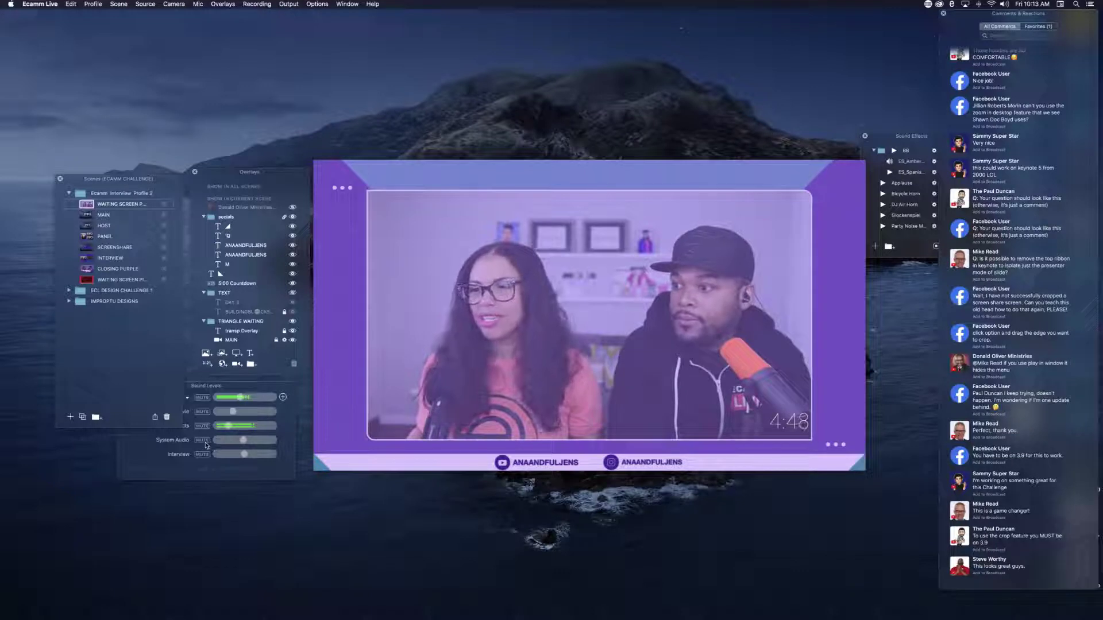
Step: Mute the Sound Effects audio level and add a new scene directly after the first WAITING SCREEN scene
left_click(208, 445)
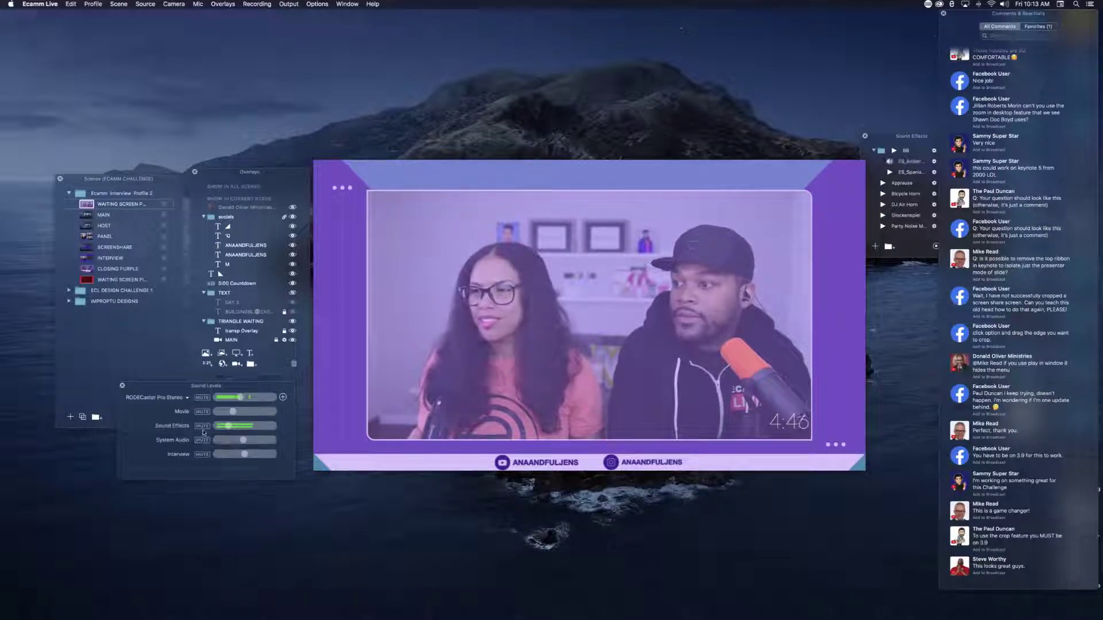
left_click(202, 425)
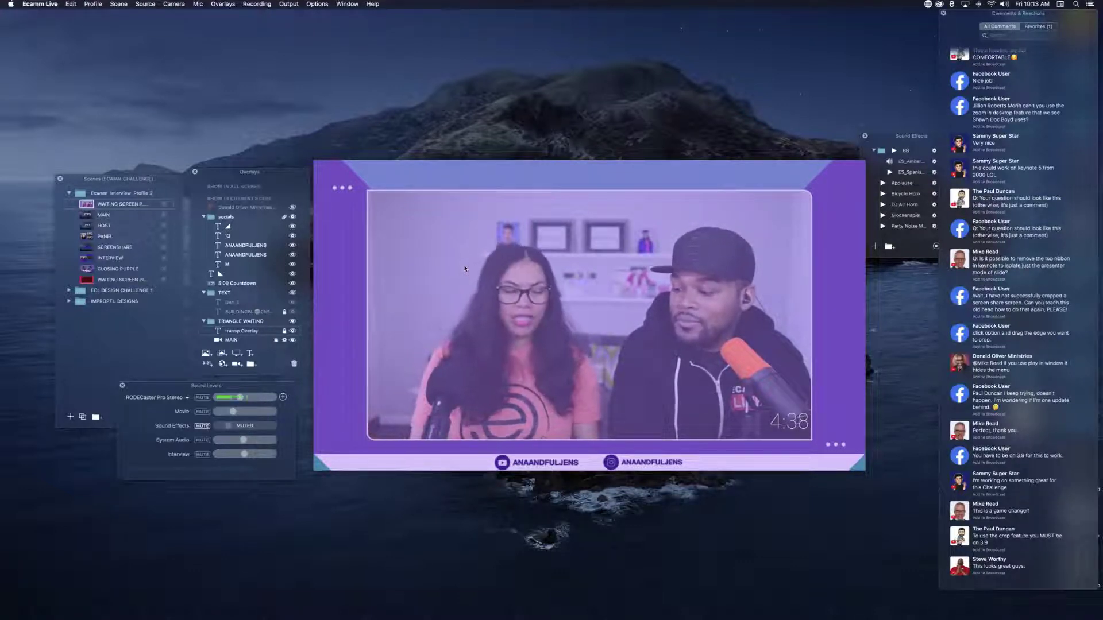
left_click(70, 418)
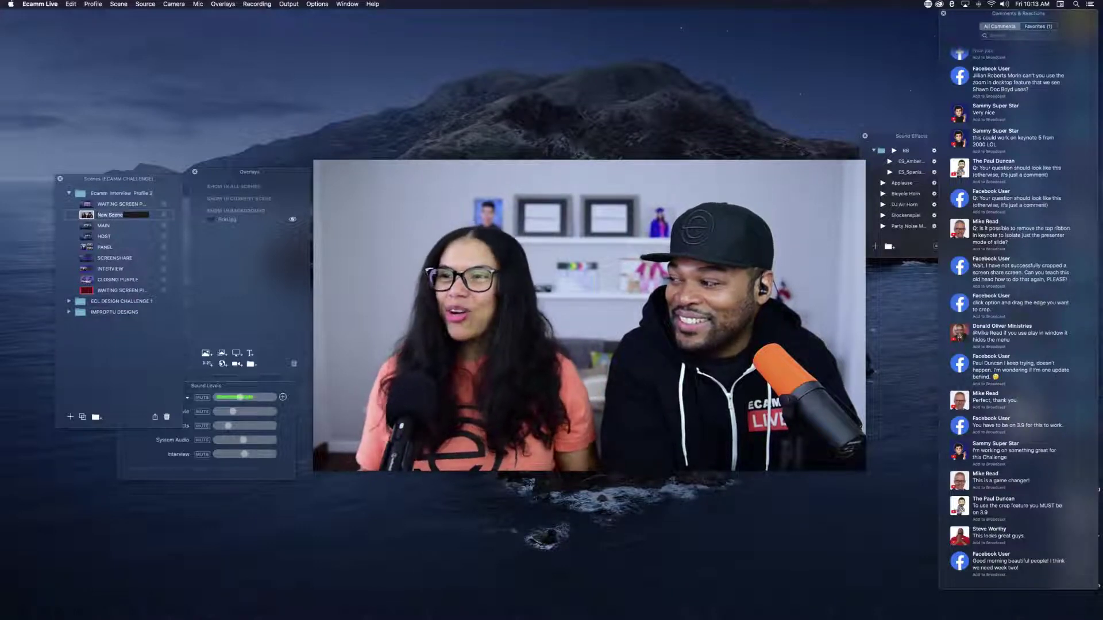
Step: Return to the first WAITING SCREEN scene, collapse its overlay groups, and inspect the BACK GRND text overlay's settings without changing them
left_click(108, 205)
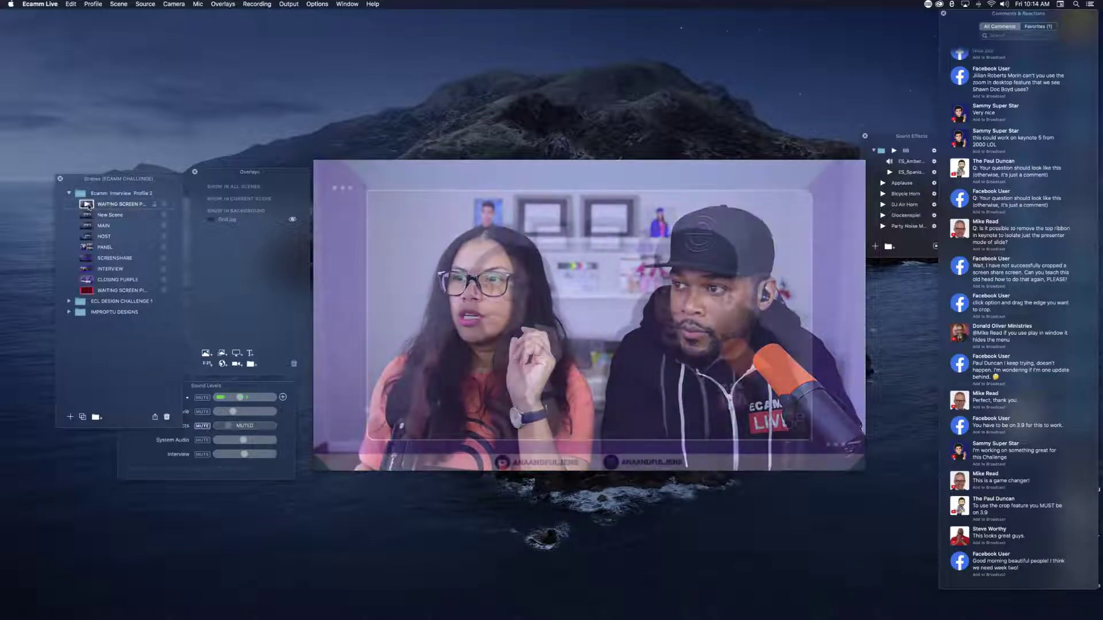
left_click(203, 217)
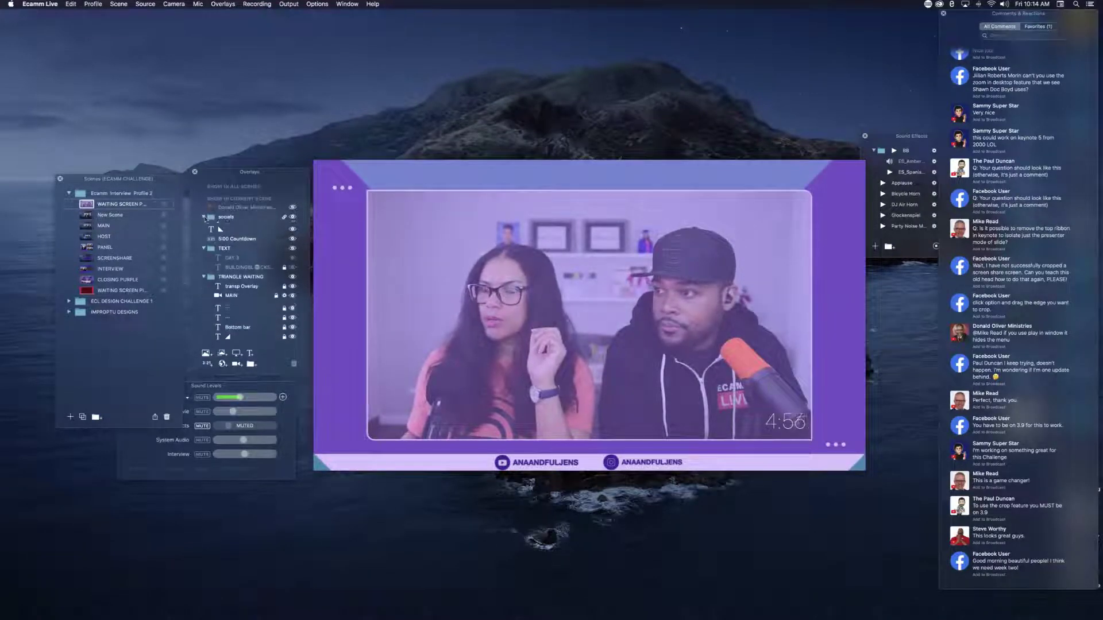
left_click(204, 274)
left_click(204, 245)
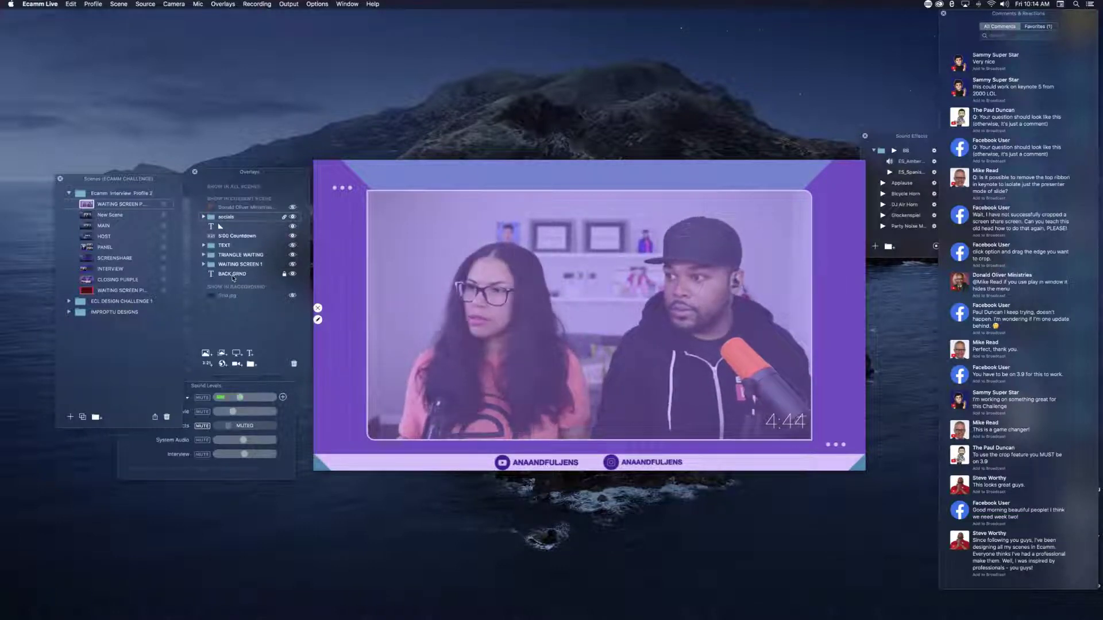
double_click(233, 275)
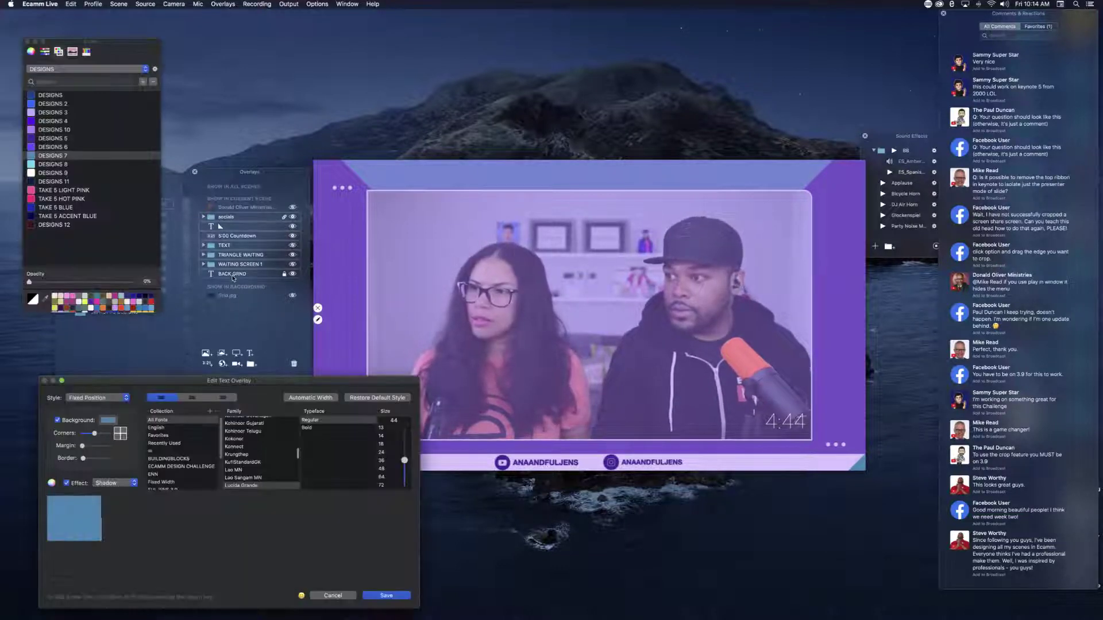
left_click(332, 595)
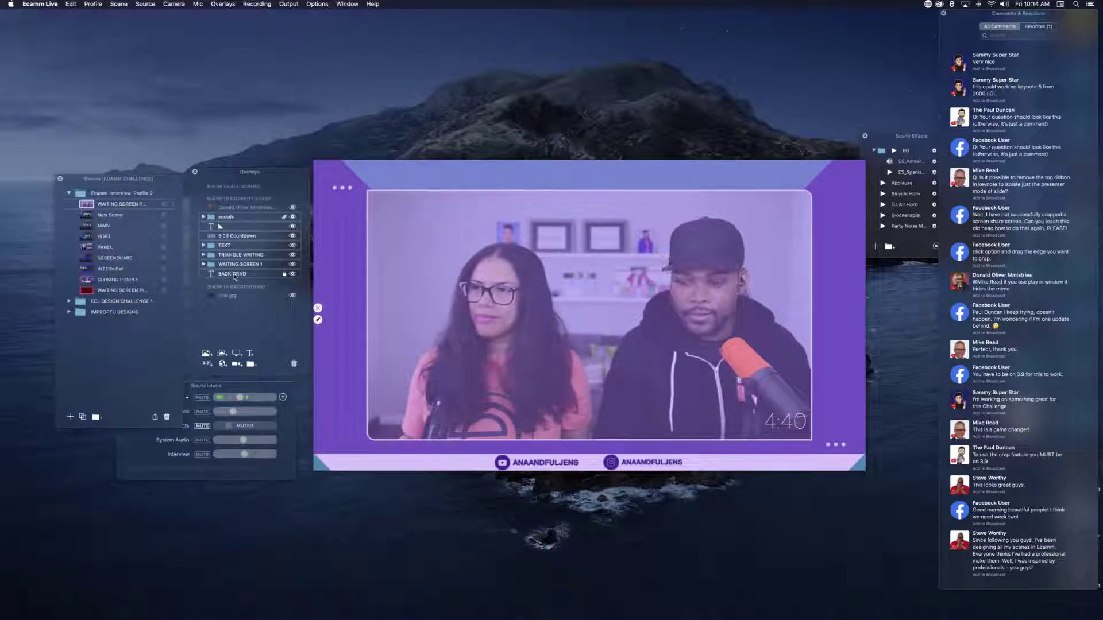
Step: Switch to New Scene and hide the transp Overlay text overlay inside its Copy of TRIANGLE W... group
left_click(84, 215)
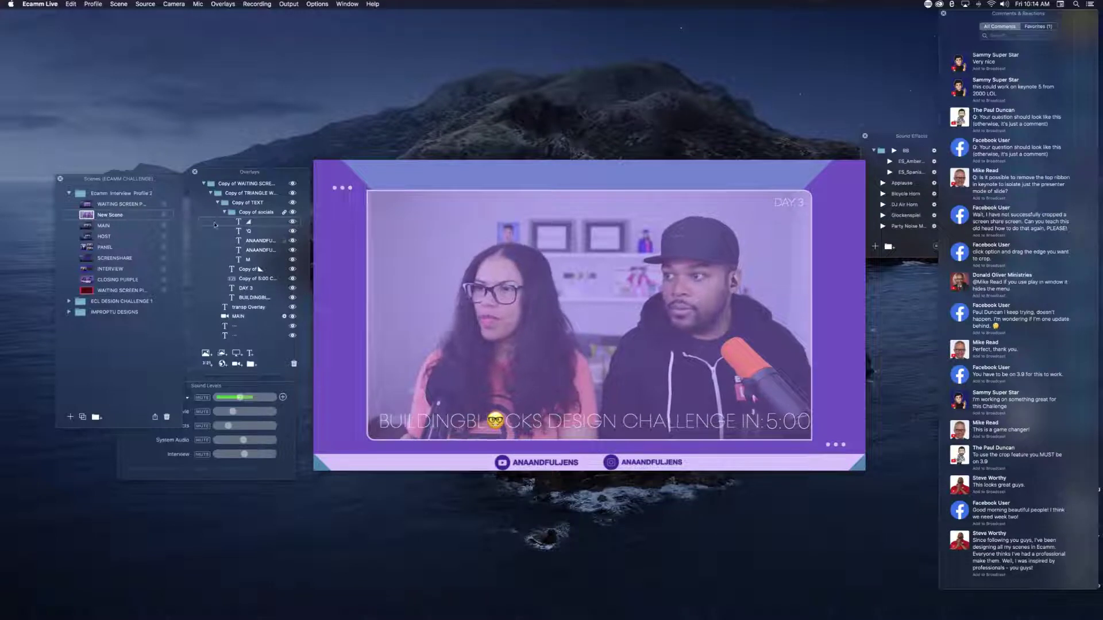
left_click(203, 184)
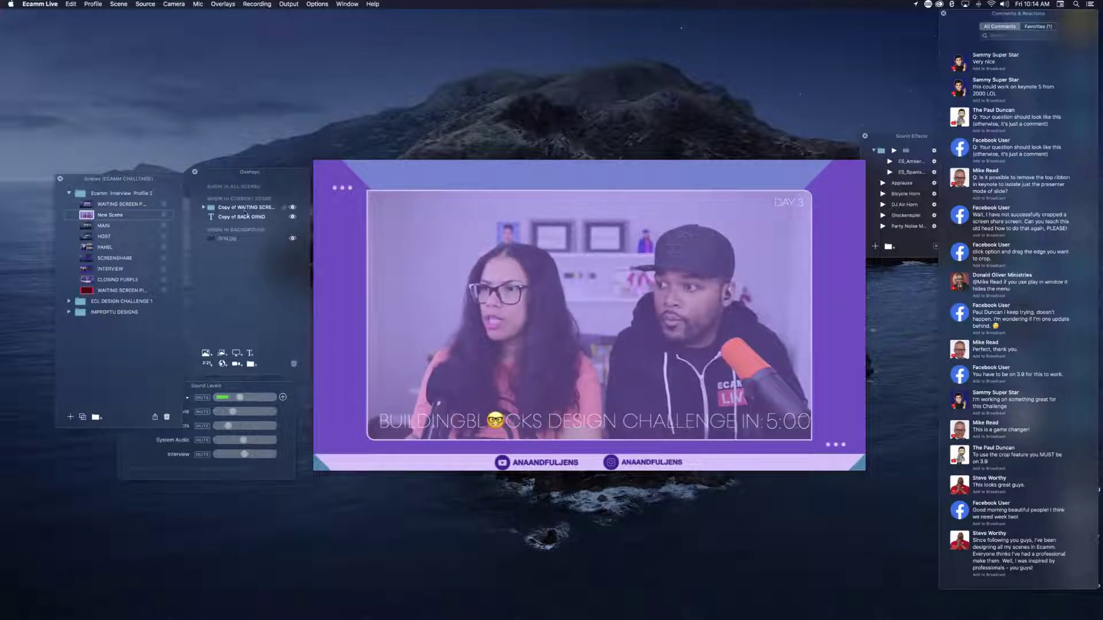
left_click(204, 208)
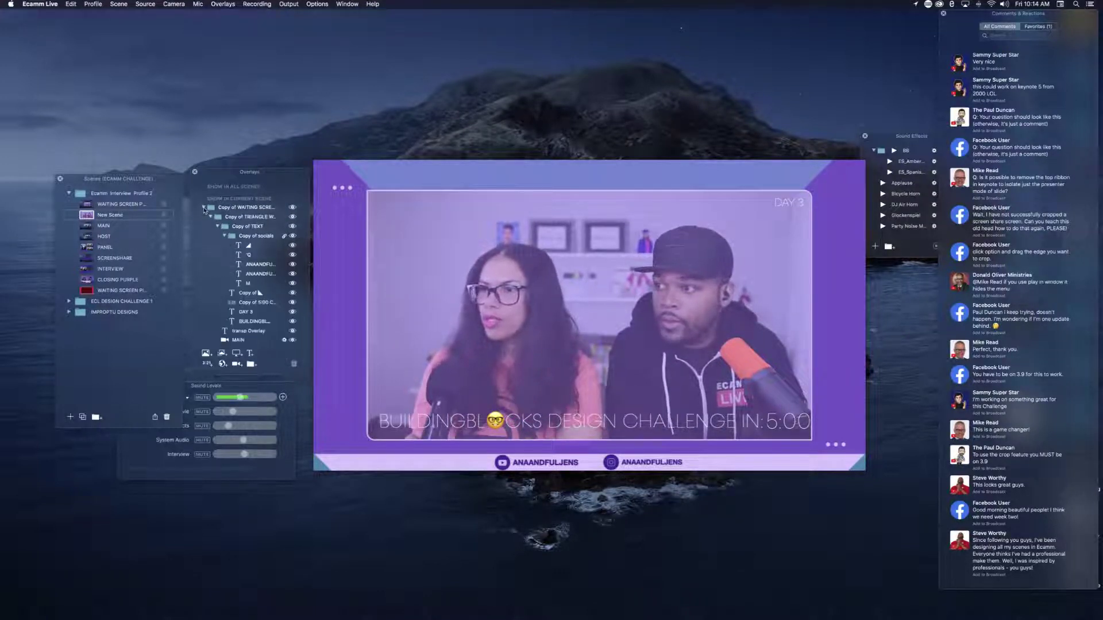
scroll(287, 258, "down", 5)
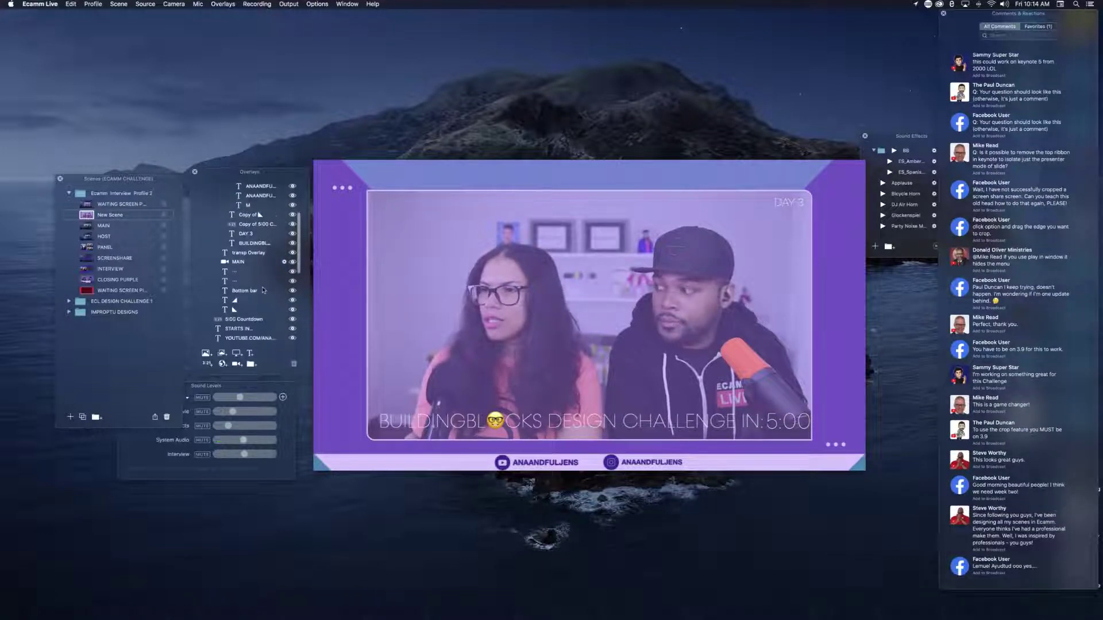
left_click(292, 224)
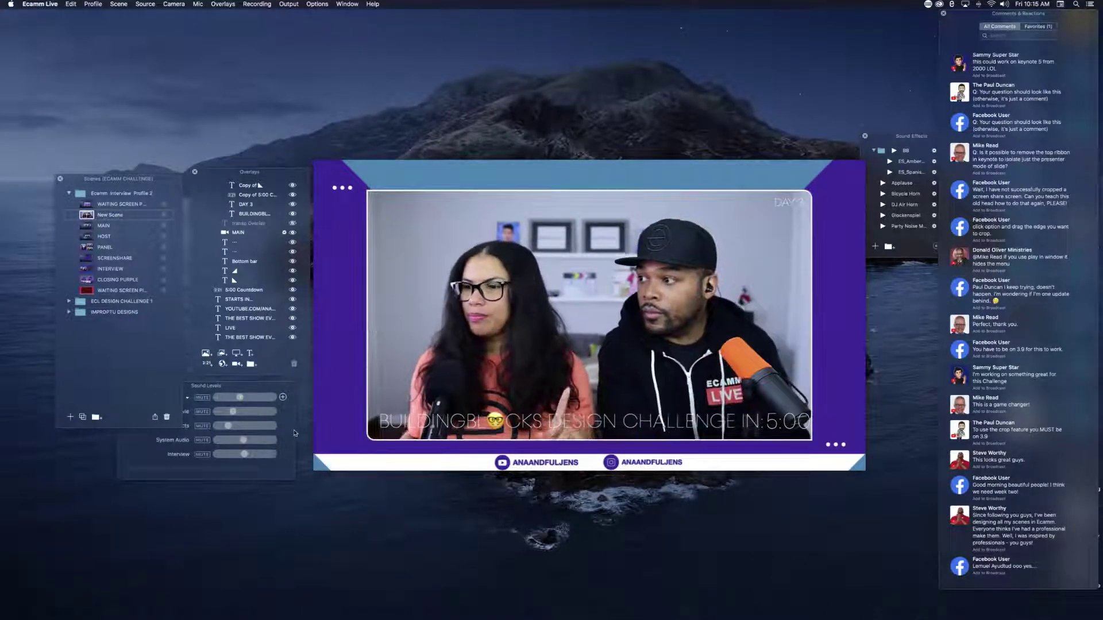
Step: Hide the Copy of BACK GRND overlay in the new scene
scroll(269, 302, "down", 3)
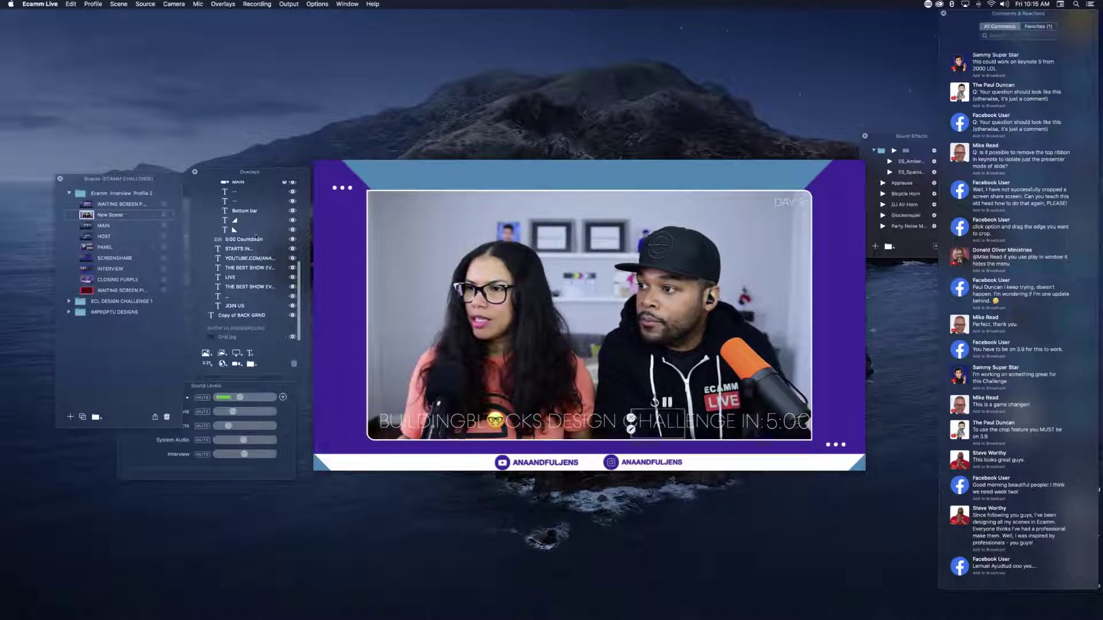
scroll(247, 270, "up", 5)
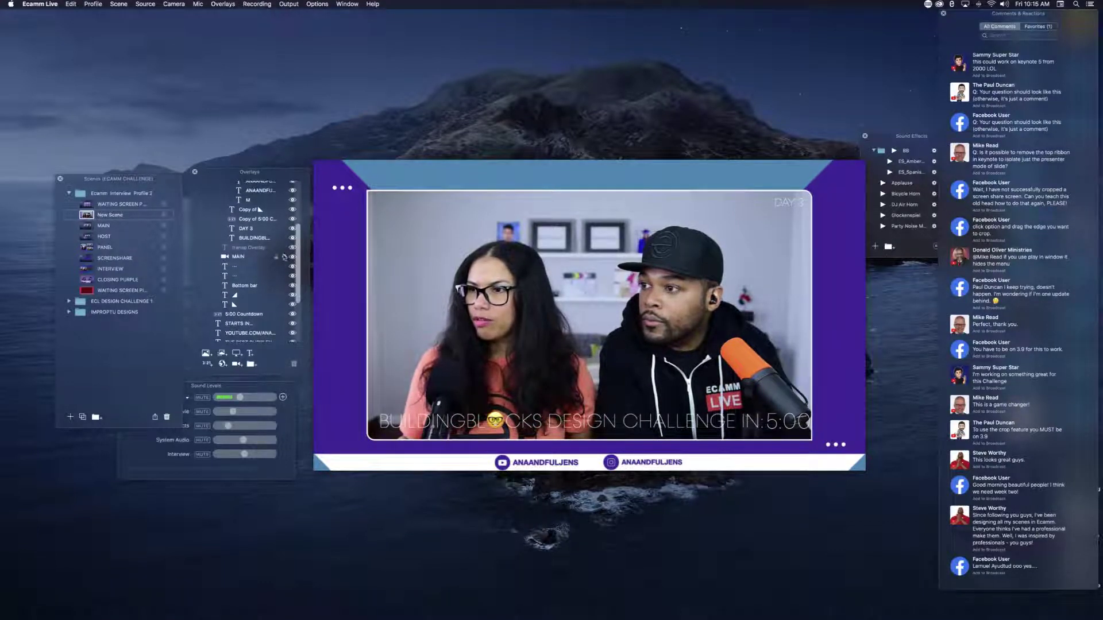
scroll(276, 333, "down", 5)
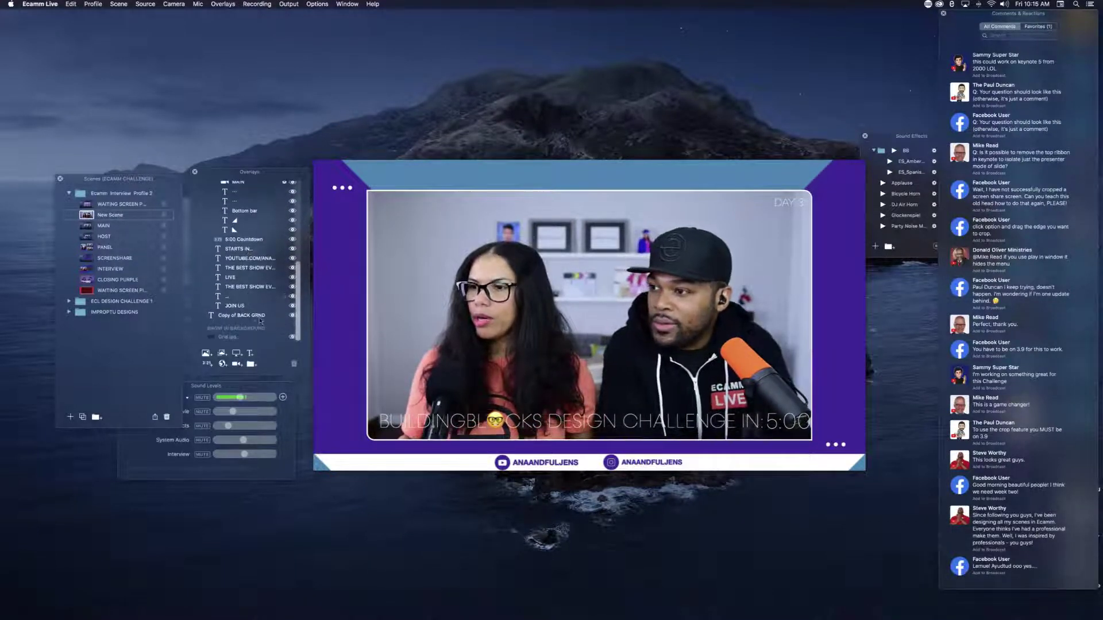
mouse_move(292, 325)
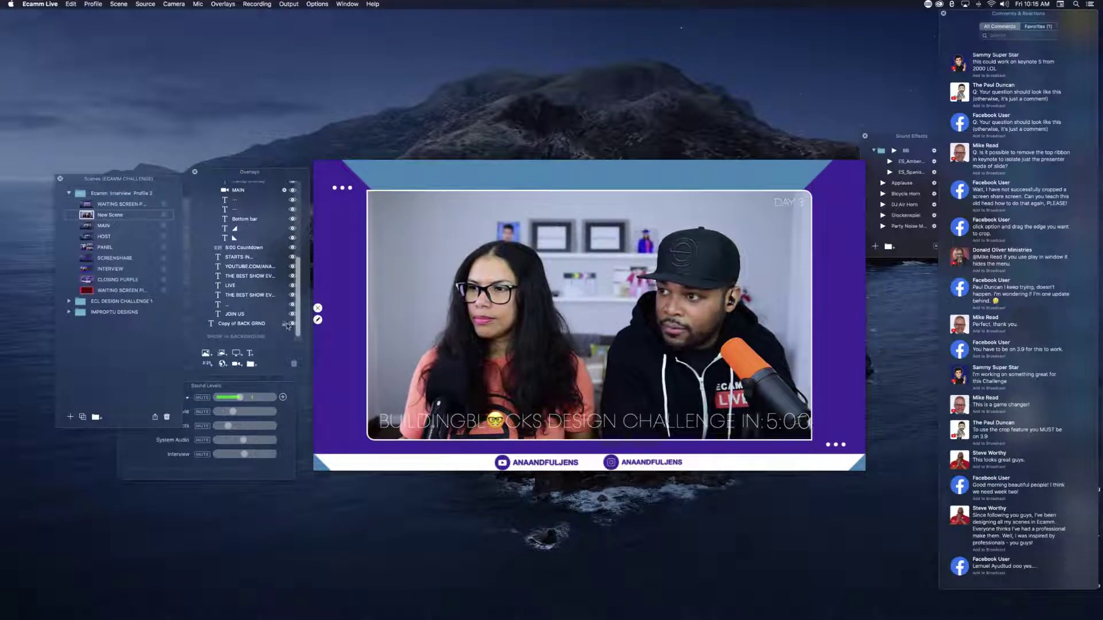
left_click(293, 324)
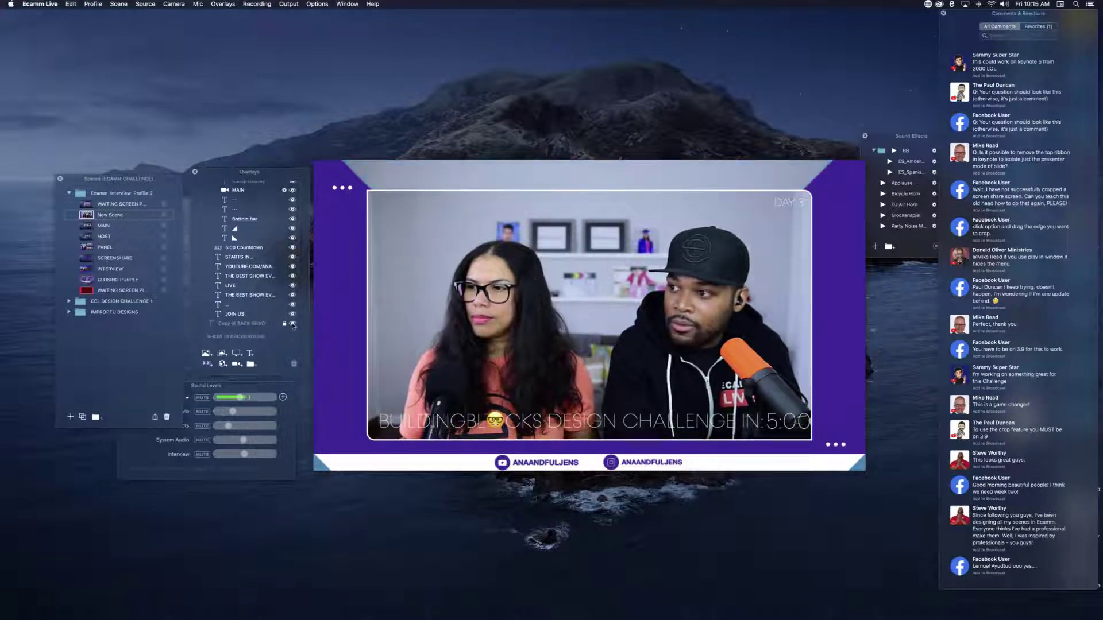
Step: Hide the JOIN US, "..." and lower THE BEST SHOW EV... text overlays just above Copy of BACK GRND
mouse_move(292, 315)
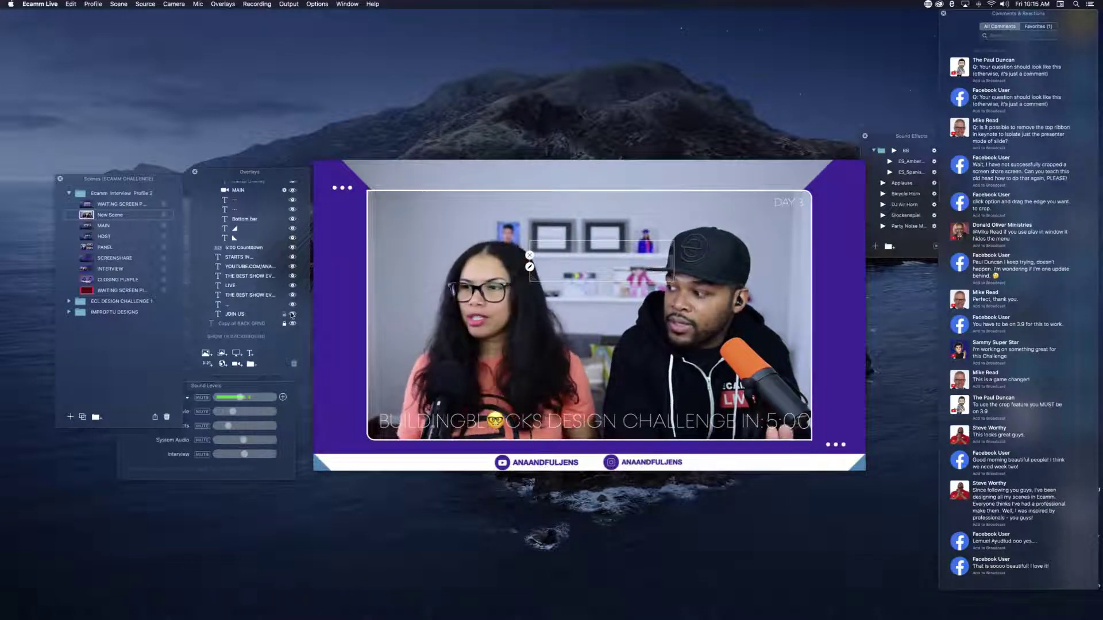
left_click(292, 315)
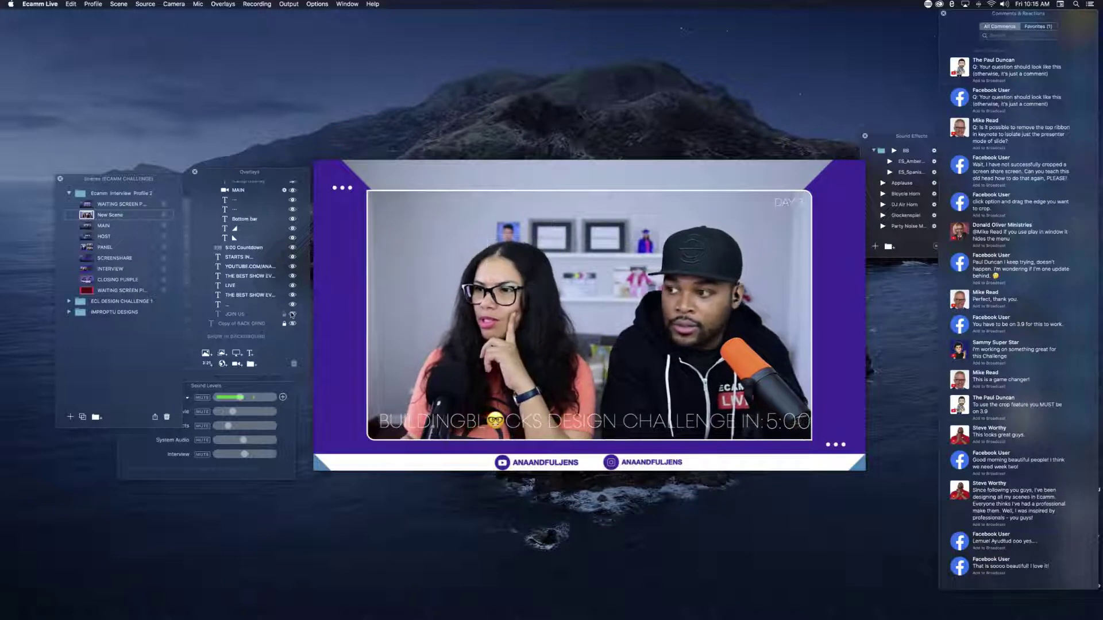
left_click(292, 315)
left_click(291, 314)
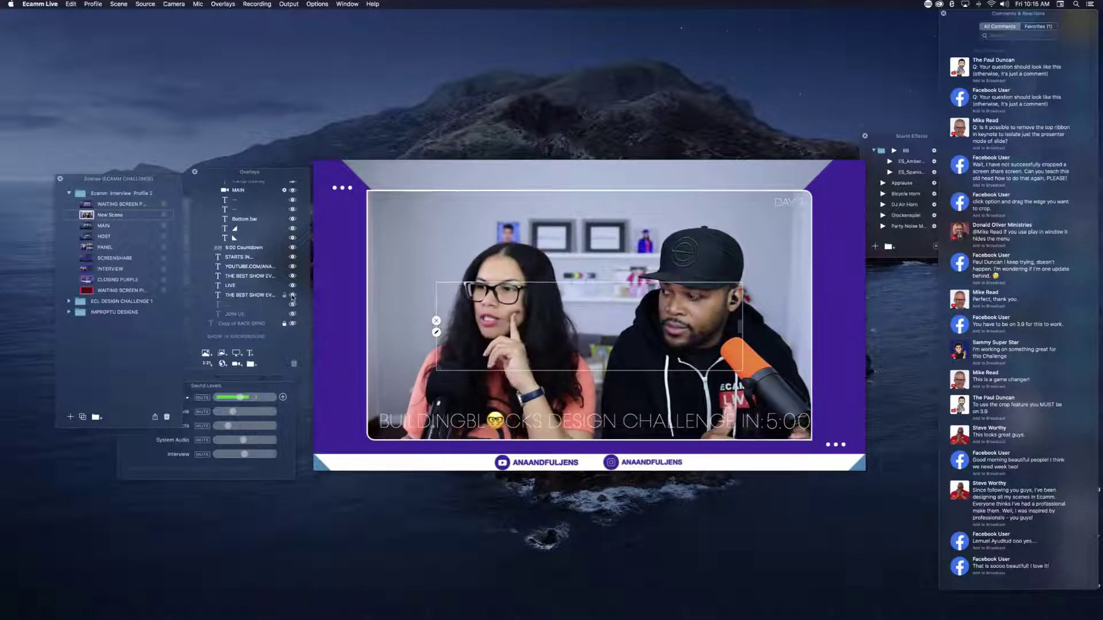
Step: Collapse the Copy of socials and Copy of TEXT groups, keeping the Copy of TRIANGLE W... group expanded
scroll(253, 264, "up", 5)
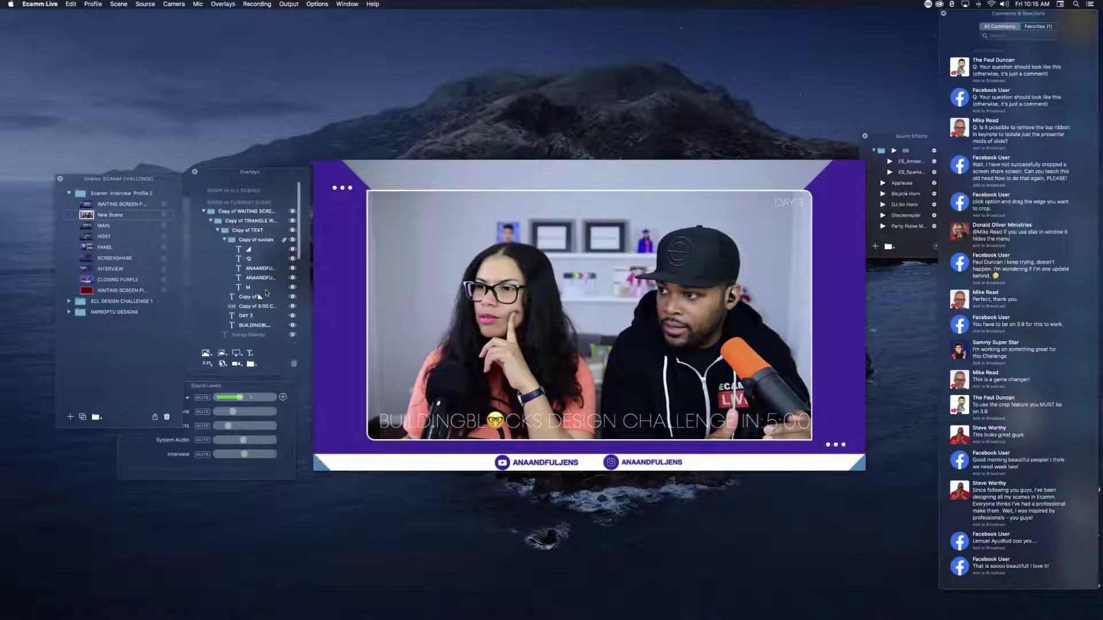
left_click(225, 236)
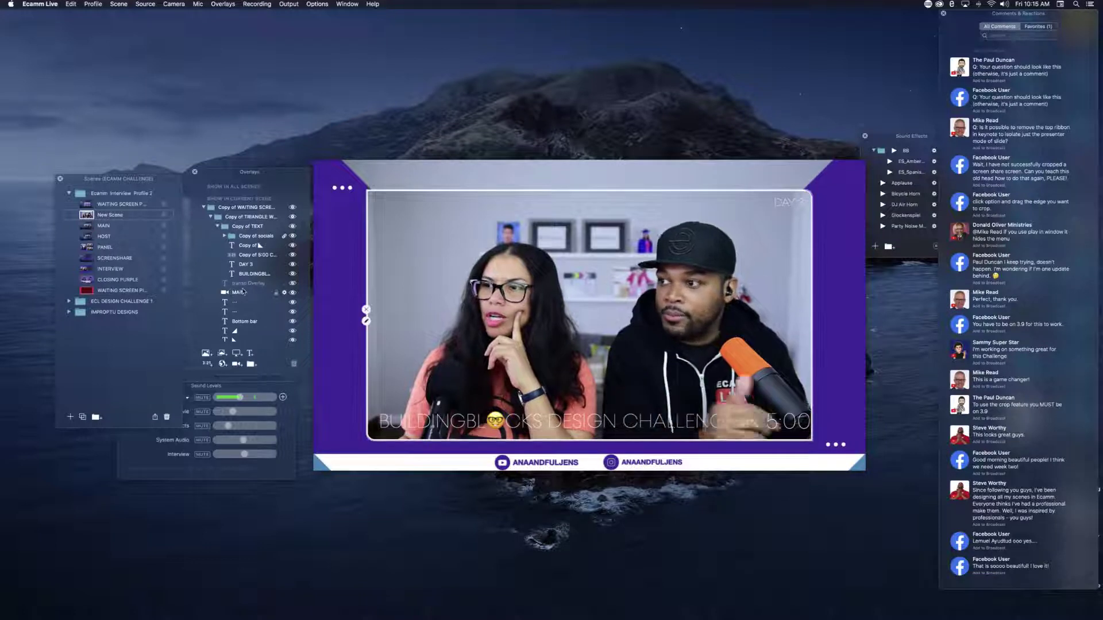
scroll(243, 291, "down", 3)
scroll(243, 291, "up", 5)
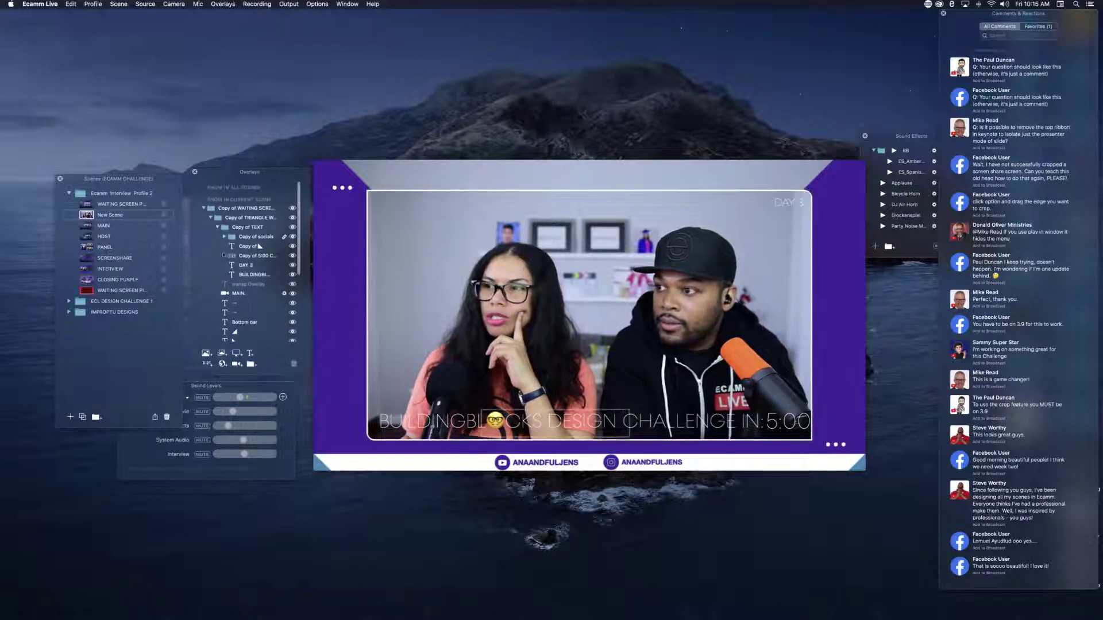
left_click(218, 226)
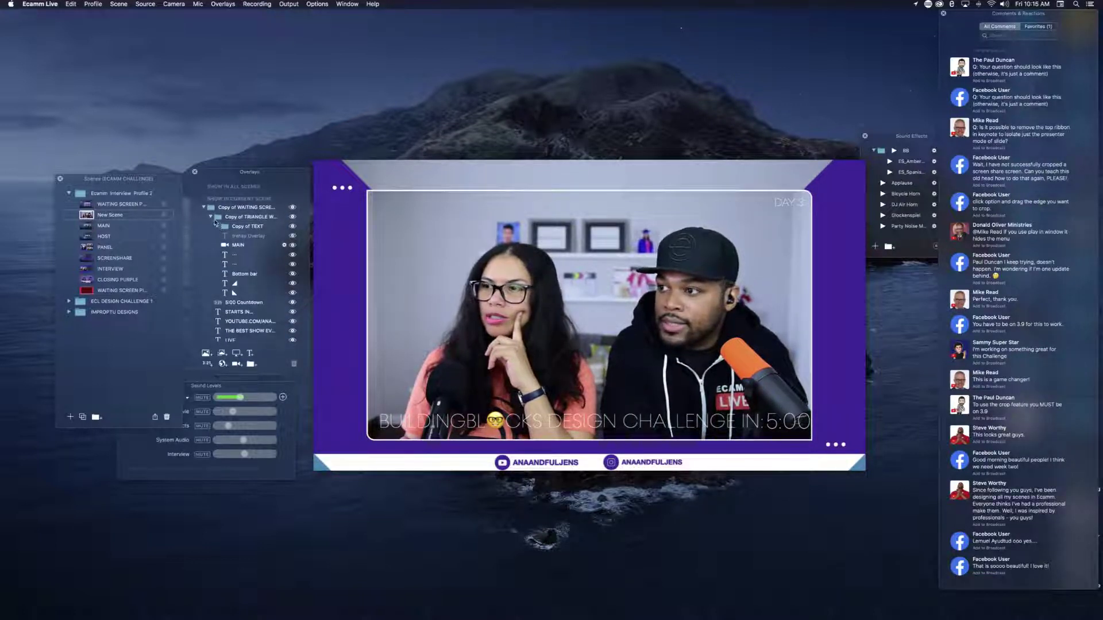
left_click(211, 218)
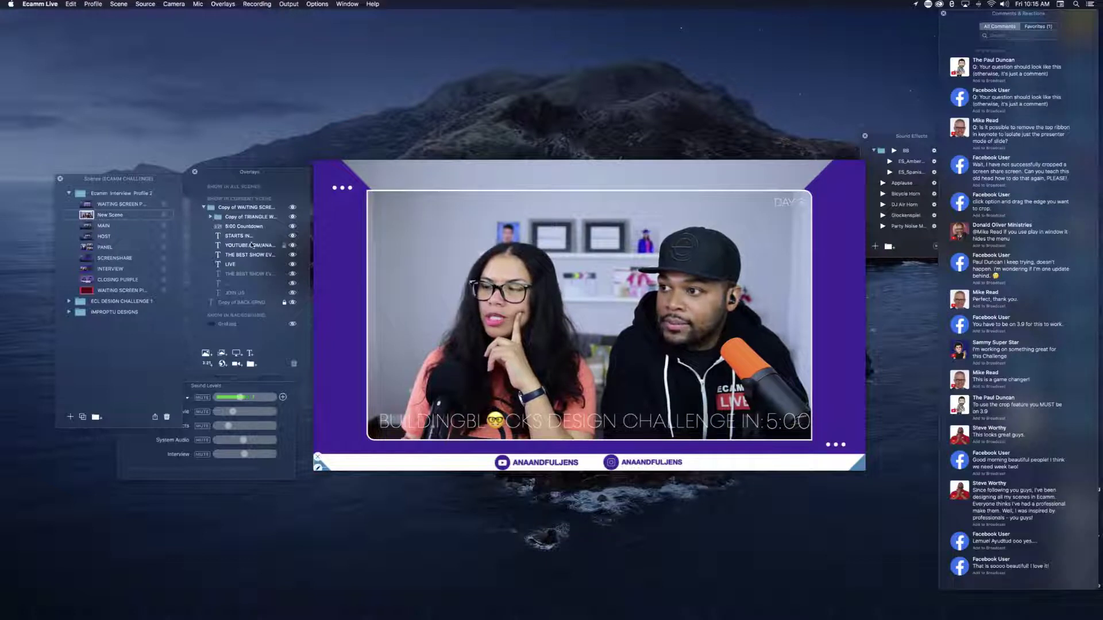
left_click(211, 217)
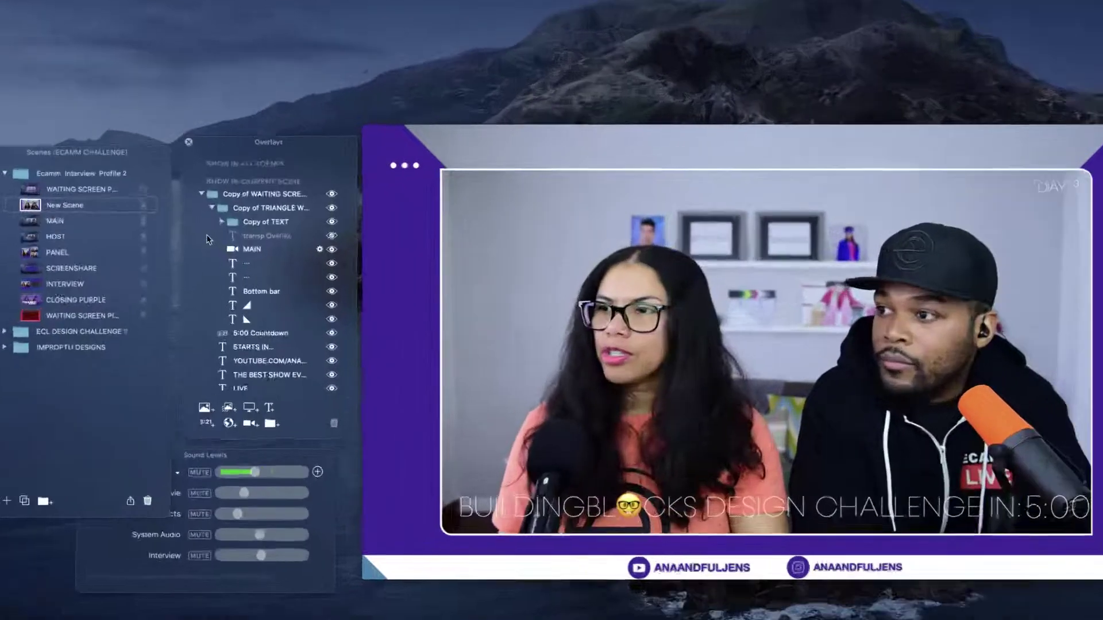
Step: Make the Copy of BACK GRND overlay visible again in the new scene
scroll(223, 205, "down", 5)
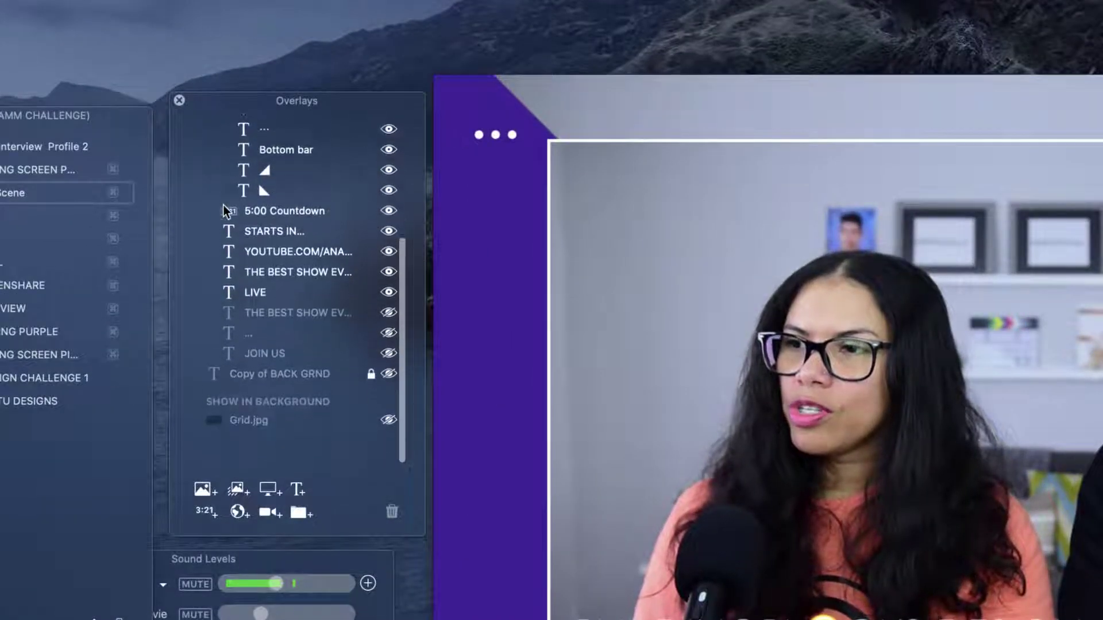
scroll(253, 252, "up", 5)
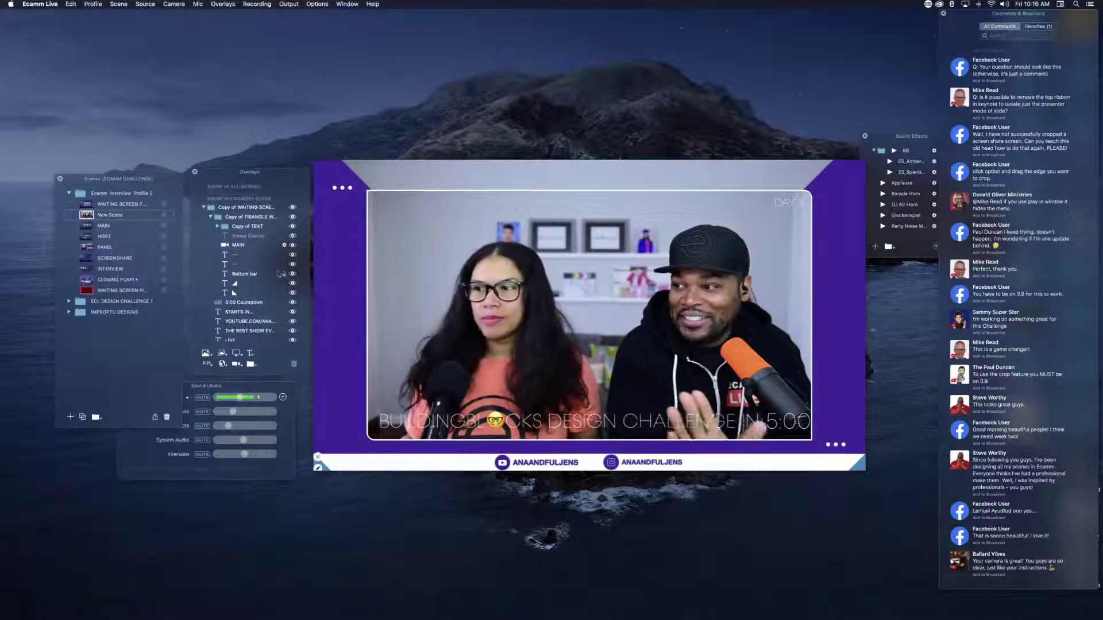
scroll(286, 322, "down", 5)
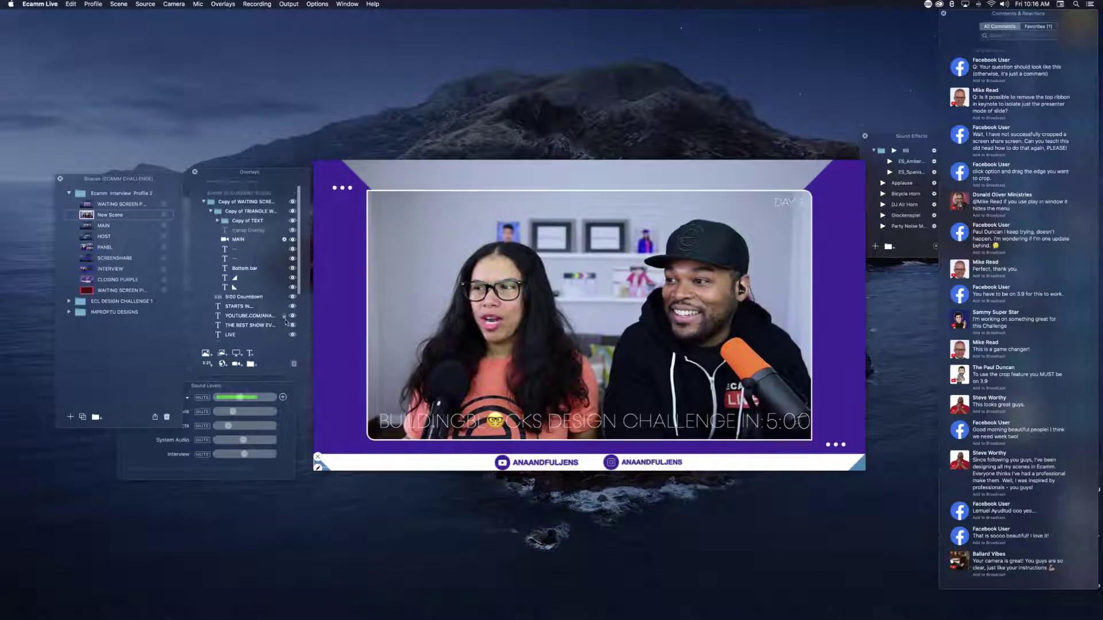
scroll(271, 326, "up", 5)
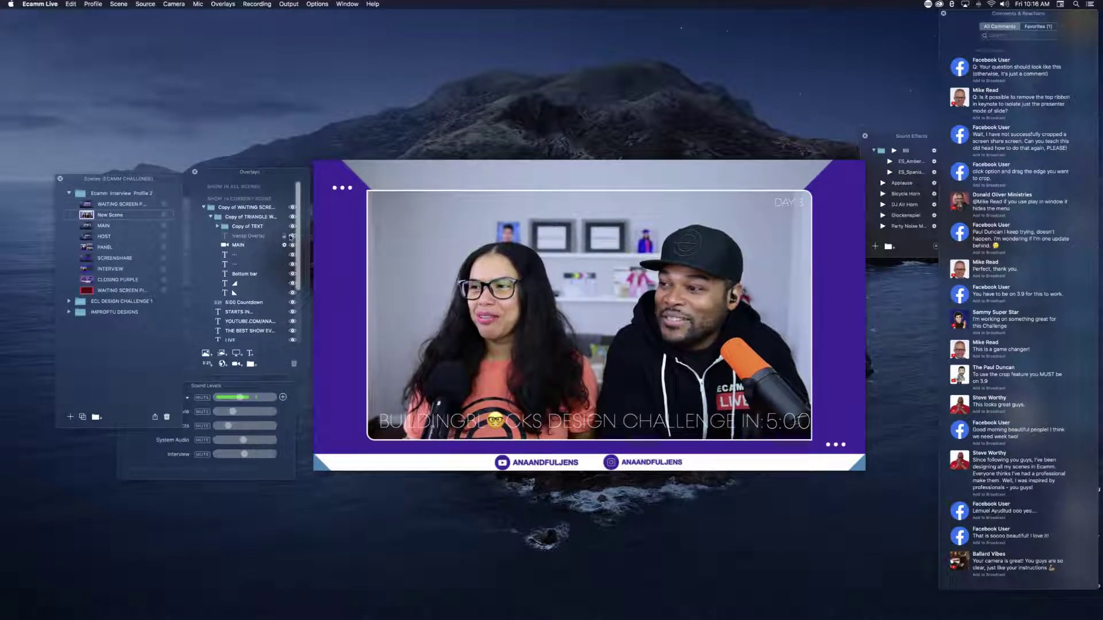
mouse_move(292, 302)
scroll(290, 307, "down", 5)
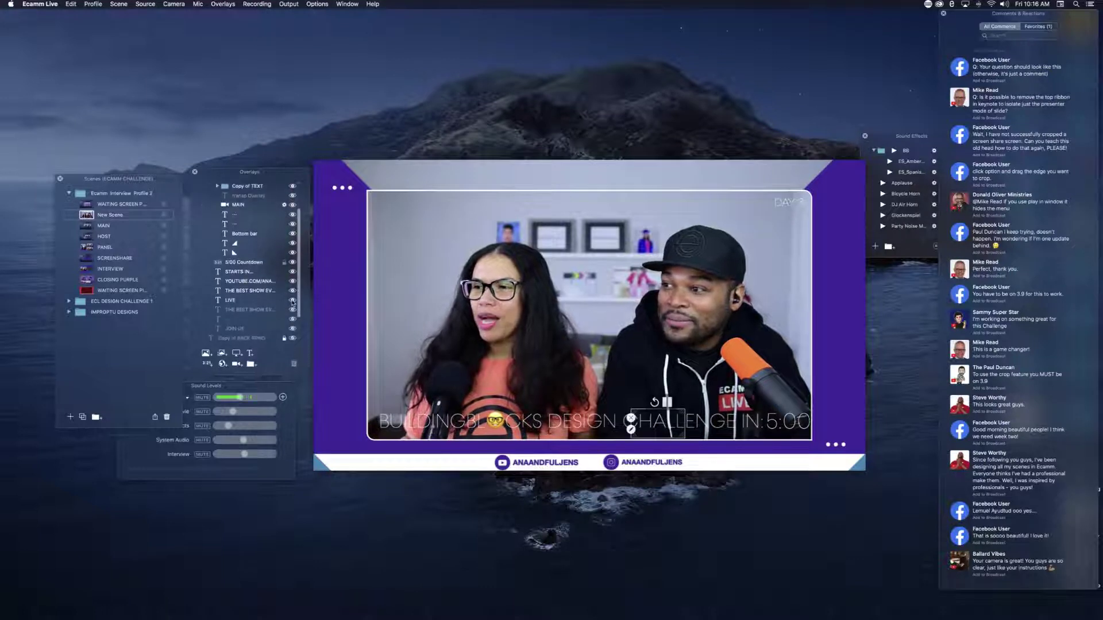
left_click(292, 305)
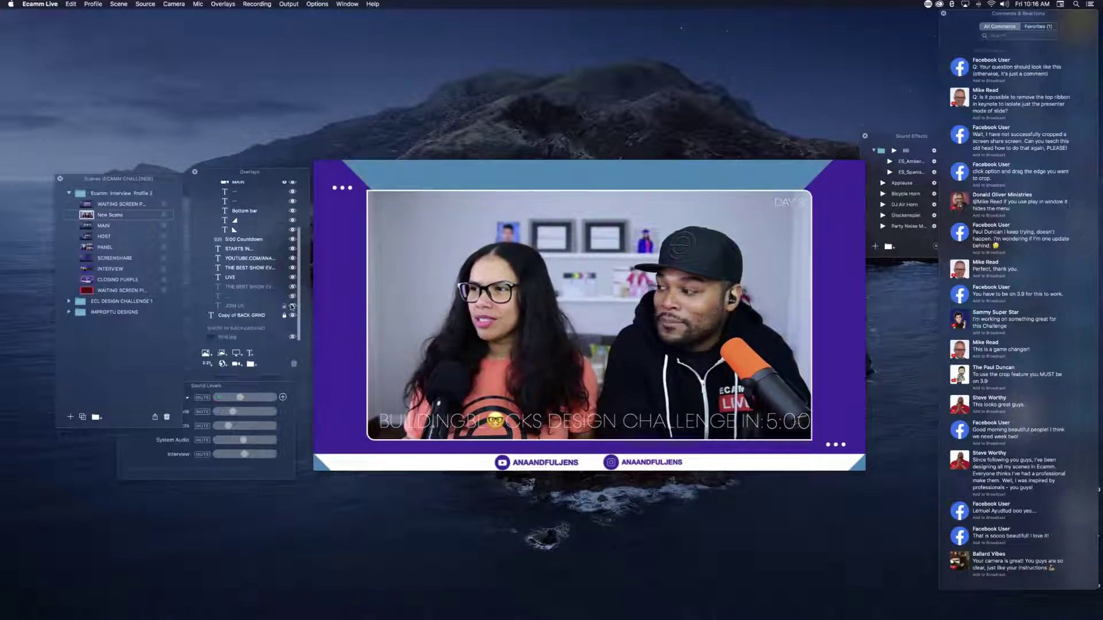
Step: Hide the MAIN camera overlay in the Copy of TRIANGLE W... group
scroll(270, 287, "up", 3)
mouse_move(255, 273)
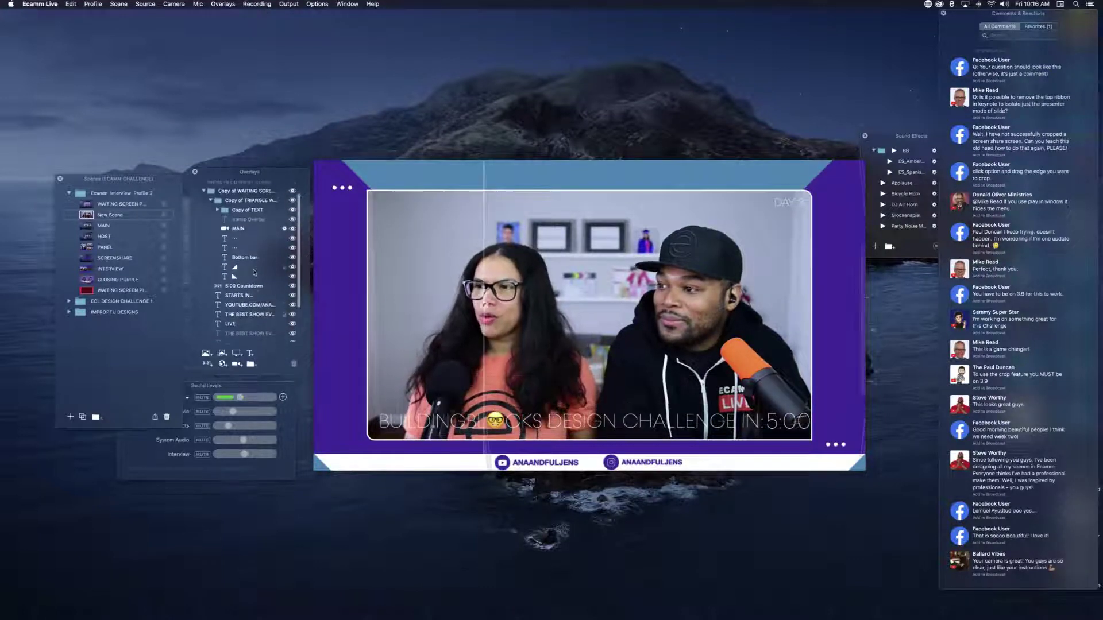
scroll(275, 259, "up", 2)
left_click(292, 238)
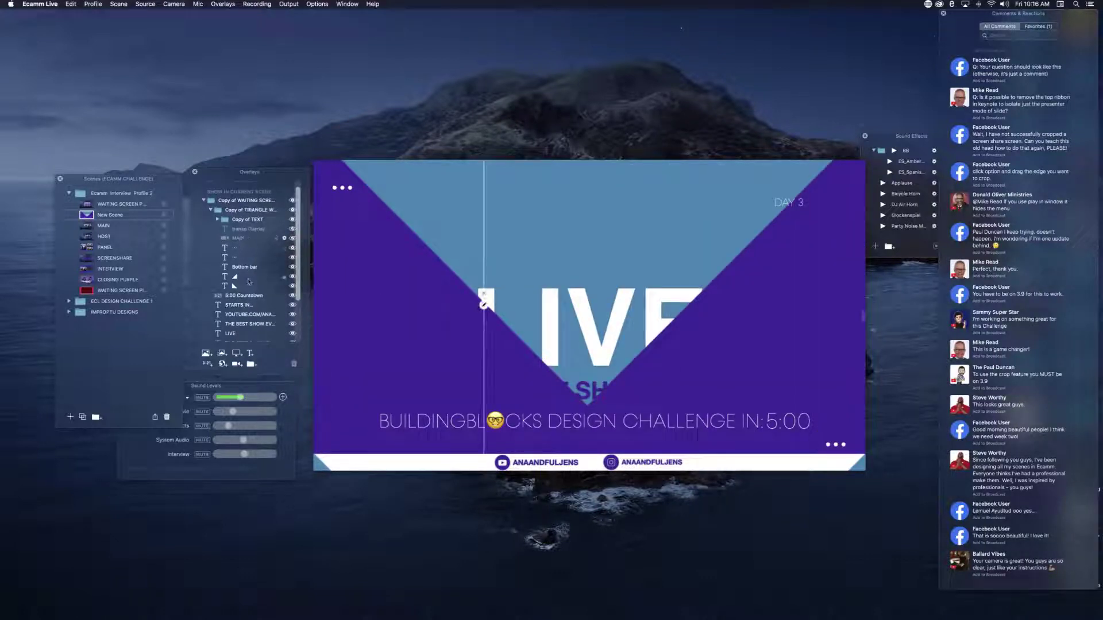
Step: Hide the LIVE text overlay and both THE BEST SHOW EV... text overlays, leaving the plain triangle background
scroll(252, 284, "down", 2)
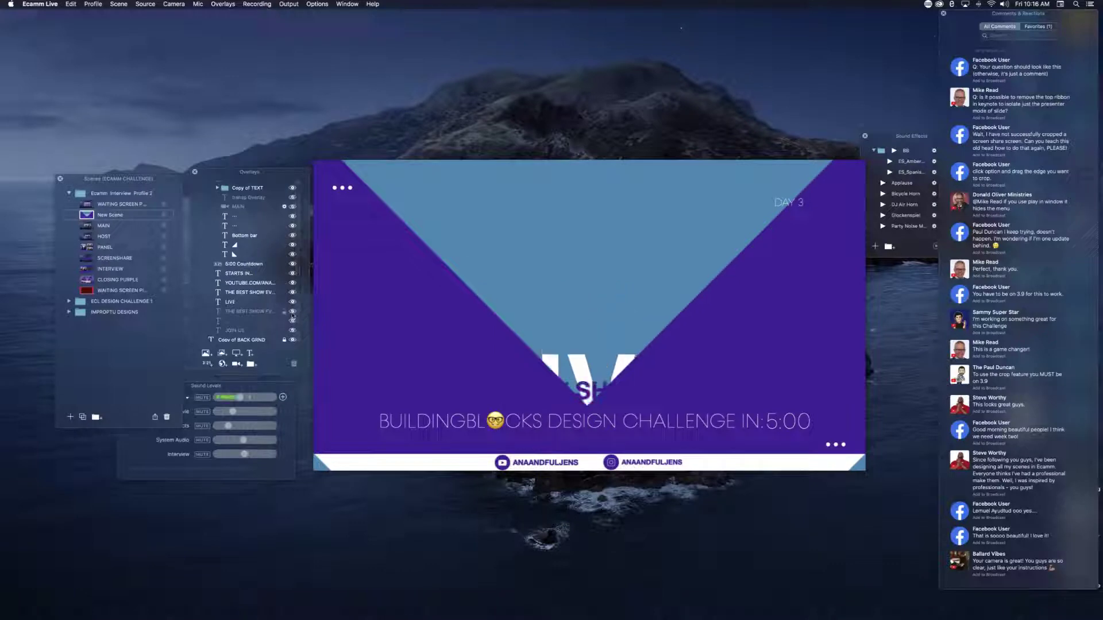
left_click(292, 311)
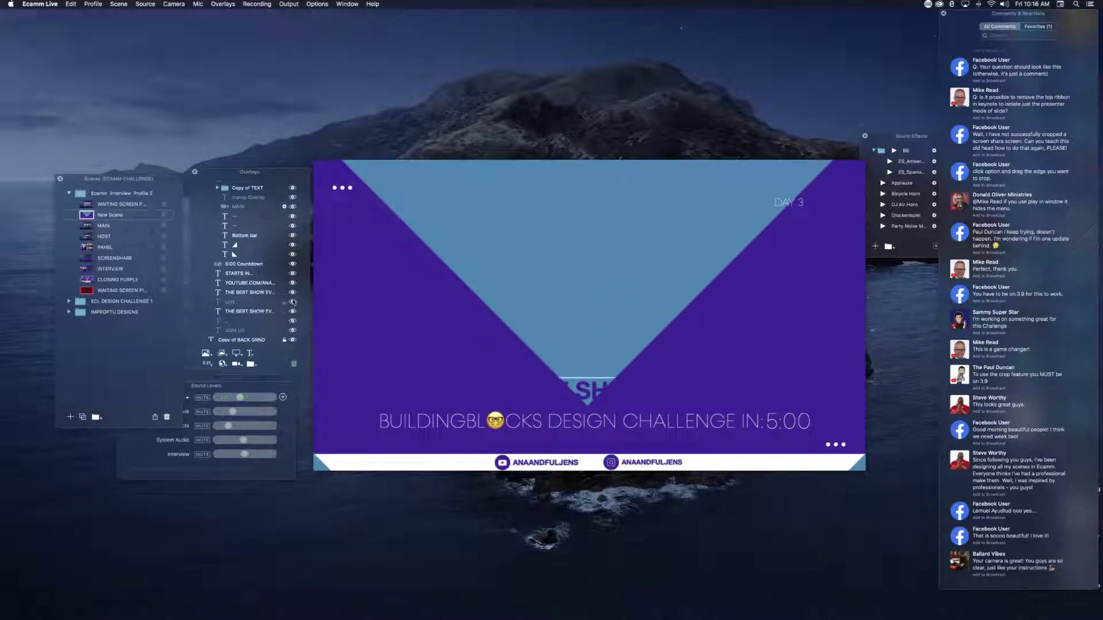
scroll(292, 295, "down", 1)
left_click(292, 290)
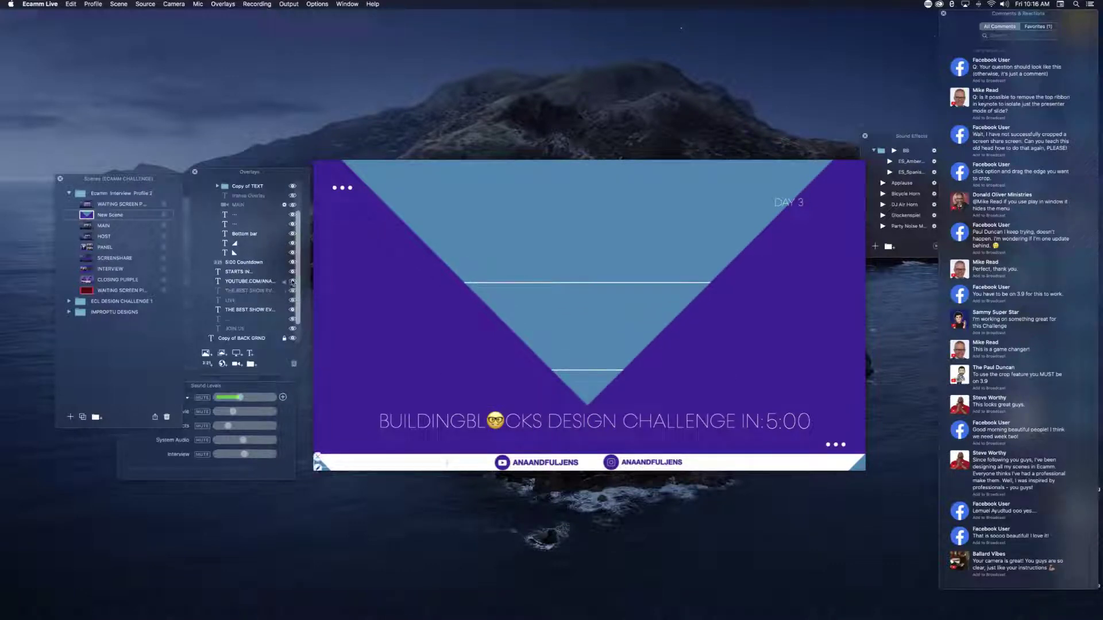
left_click(293, 310)
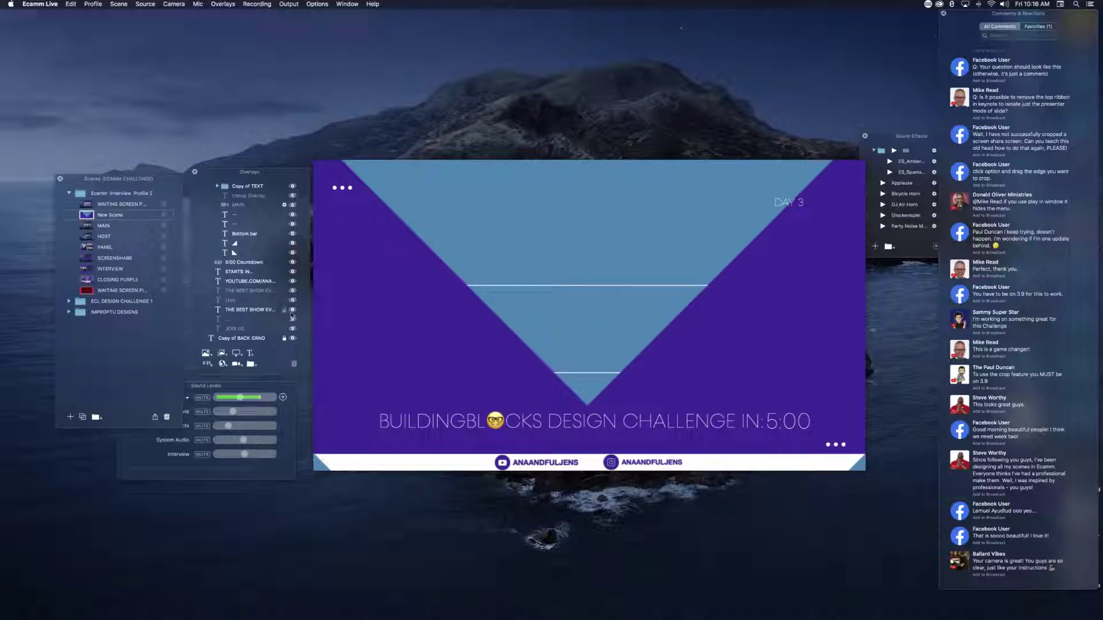
left_click(292, 314)
Step: Add a Cam Link 4K camera overlay to the new scene and place it over the left half of the canvas
scroll(280, 327, "up", 5)
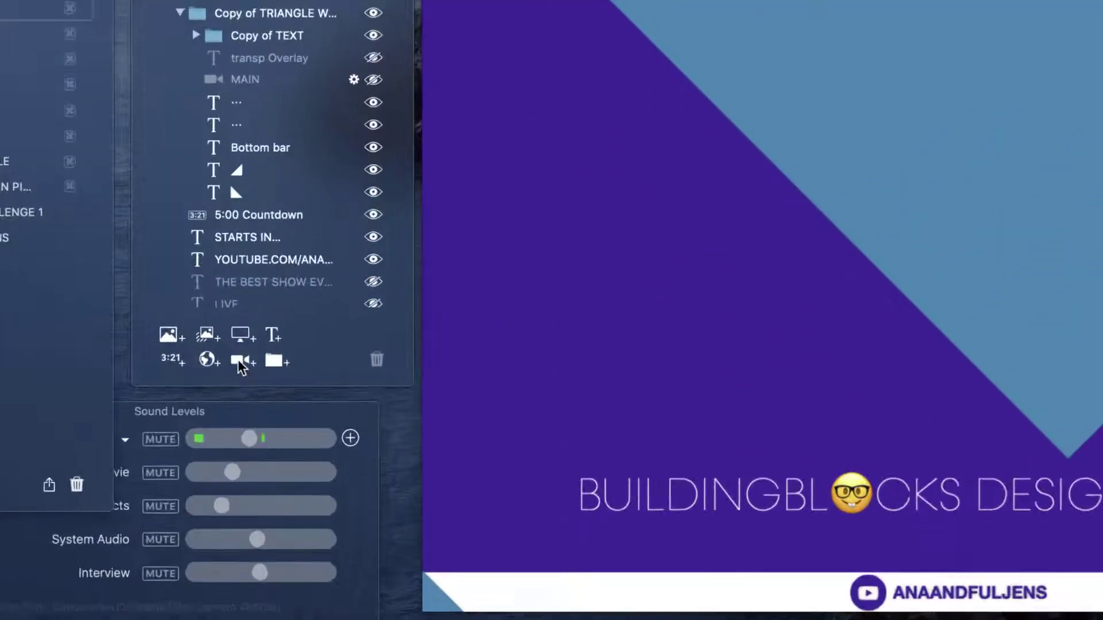
left_click(240, 362)
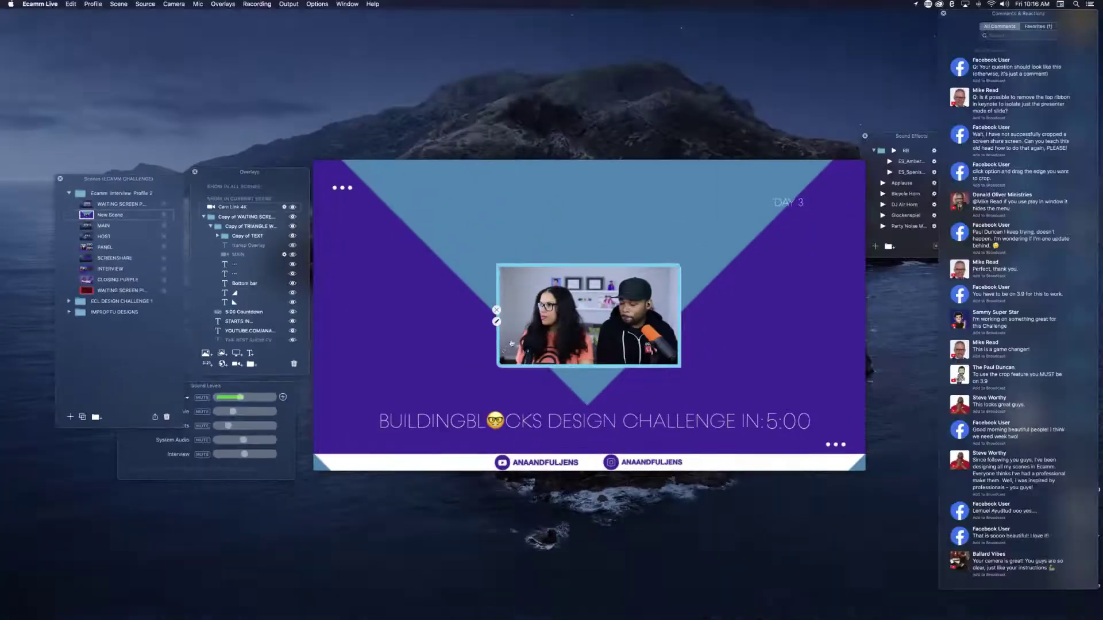
left_click_drag(532, 324, 393, 294)
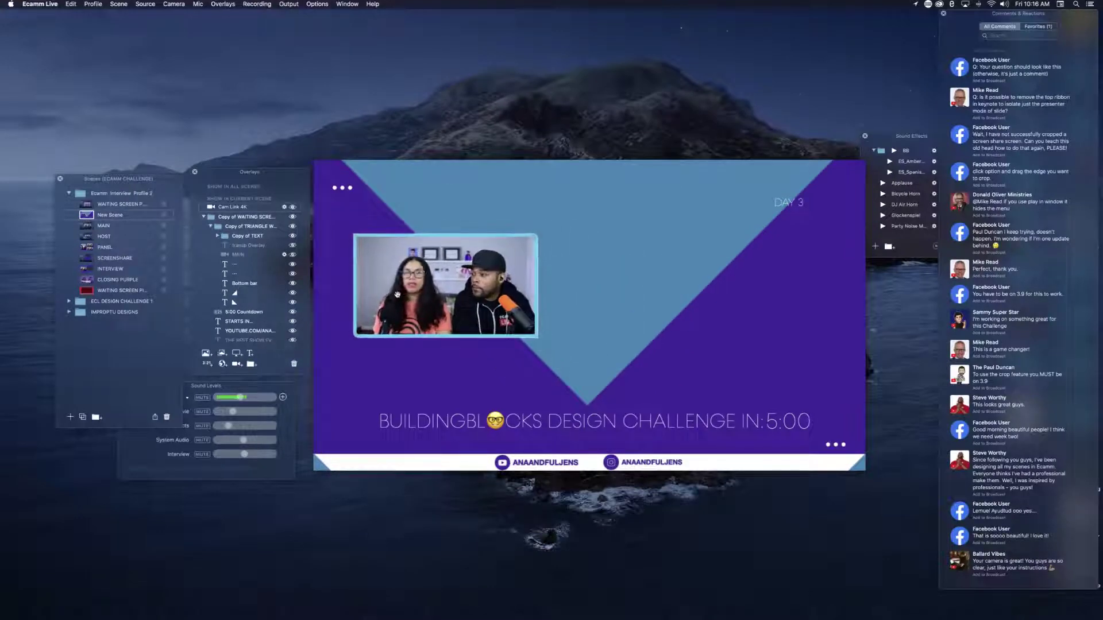
Step: Keep the new camera overlay's shape at Wide (16:9), remove its border, and shift it slightly down and left on the canvas
left_click(353, 292)
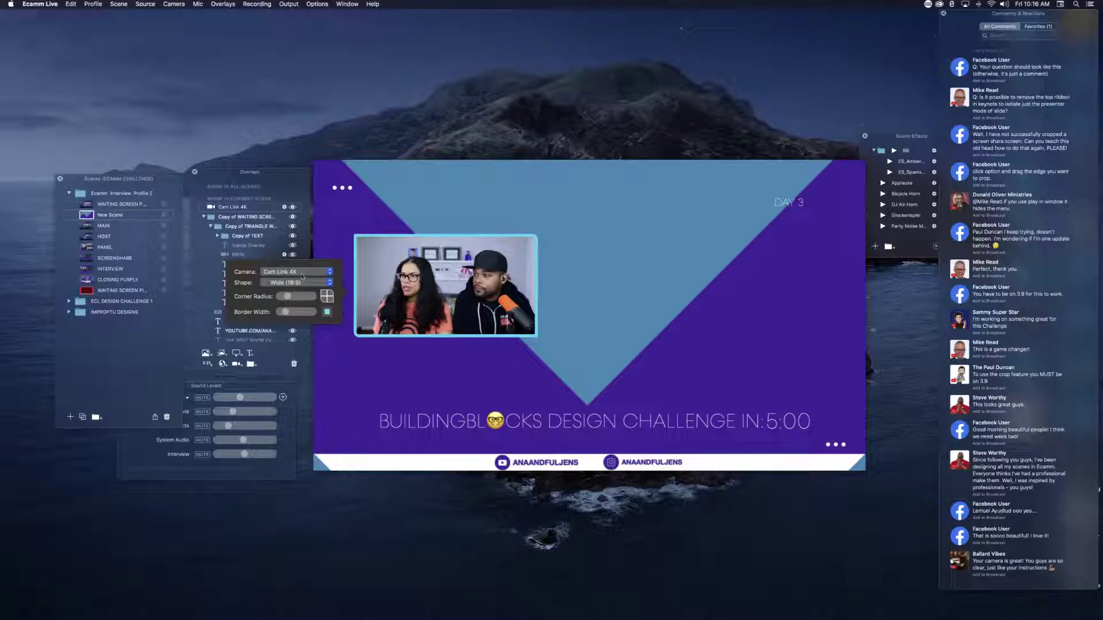
mouse_move(356, 295)
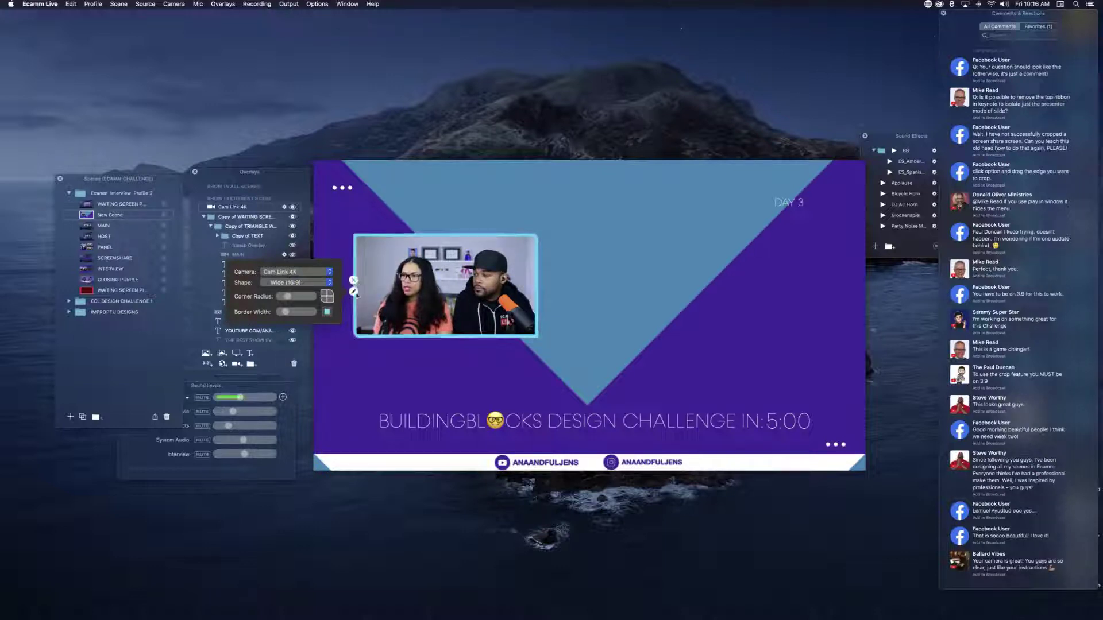
left_click(295, 283)
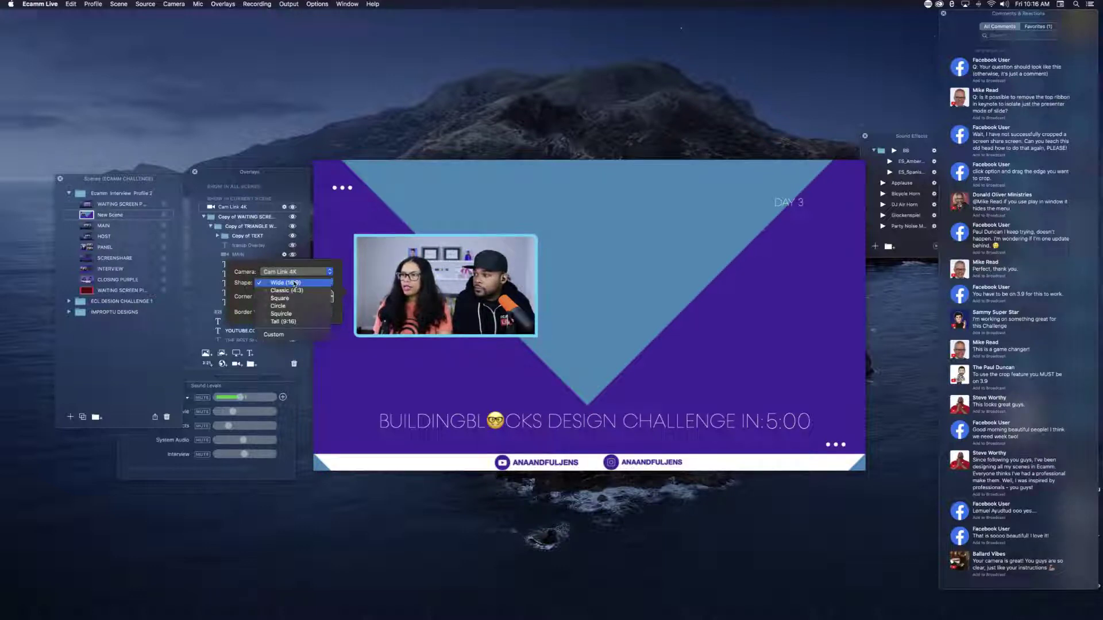
left_click(294, 283)
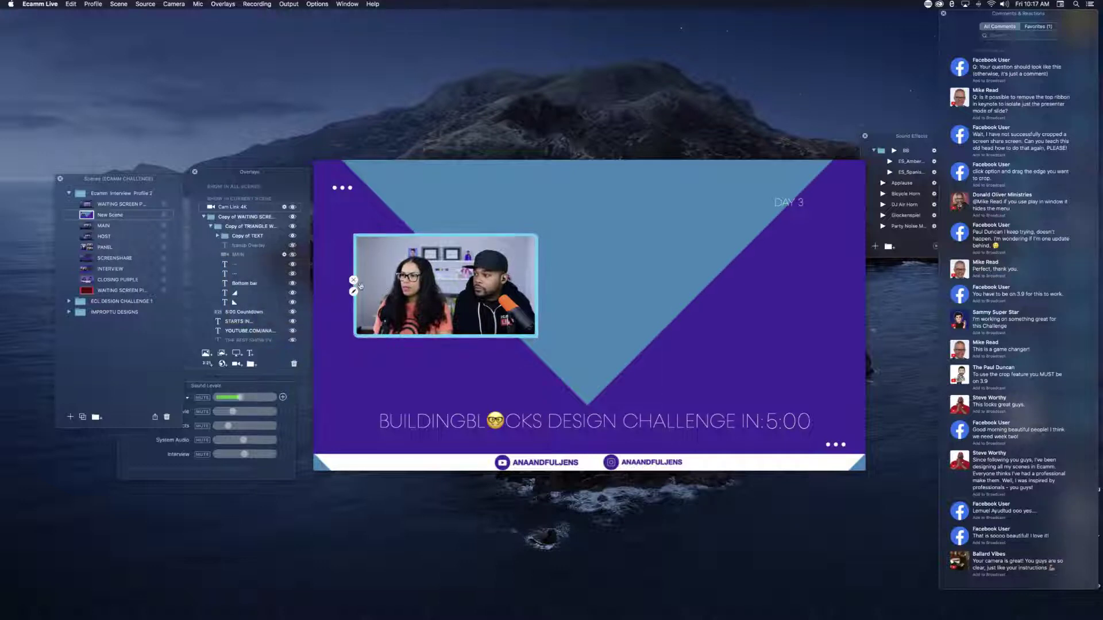
left_click(353, 292)
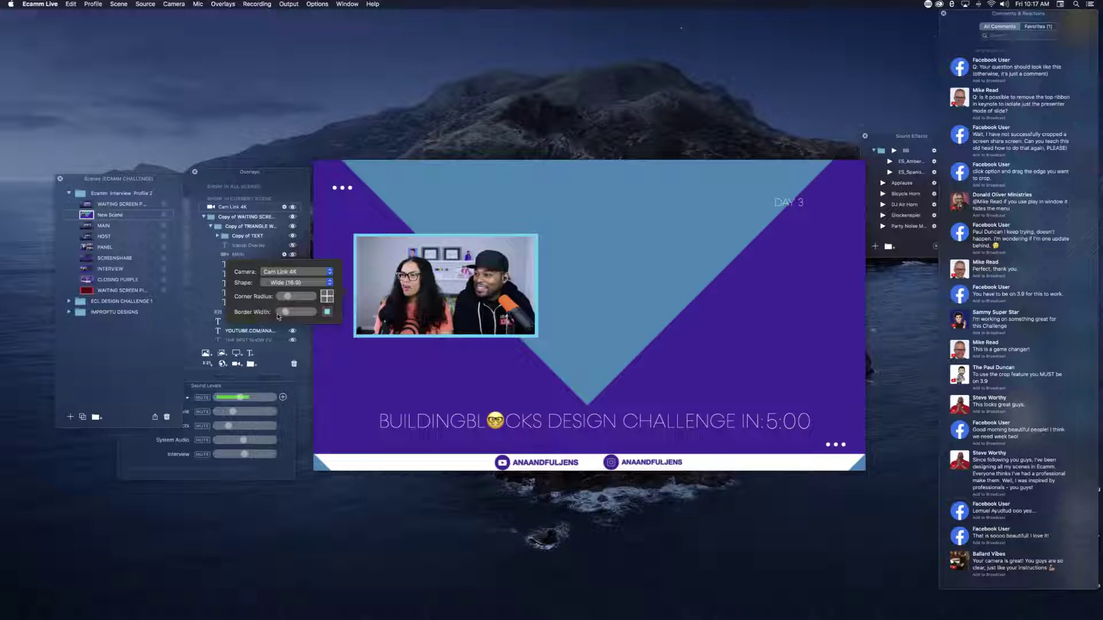
left_click_drag(284, 314, 279, 314)
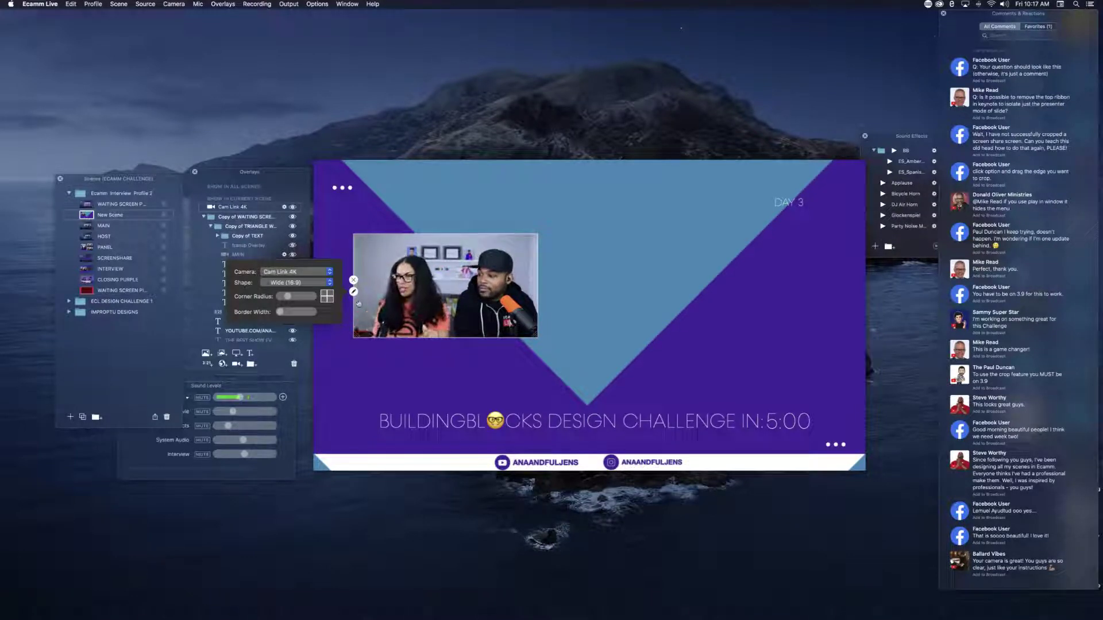
left_click_drag(358, 304, 423, 363)
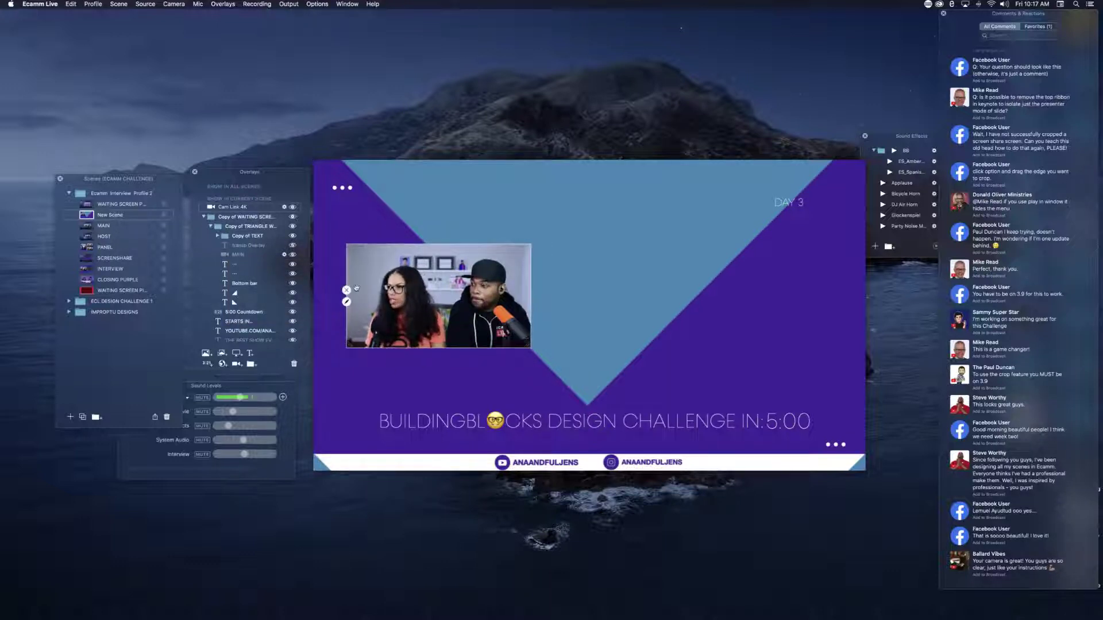
Step: Set the camera overlay's shape to Custom and enlarge it slightly from its right edge
left_click(347, 302)
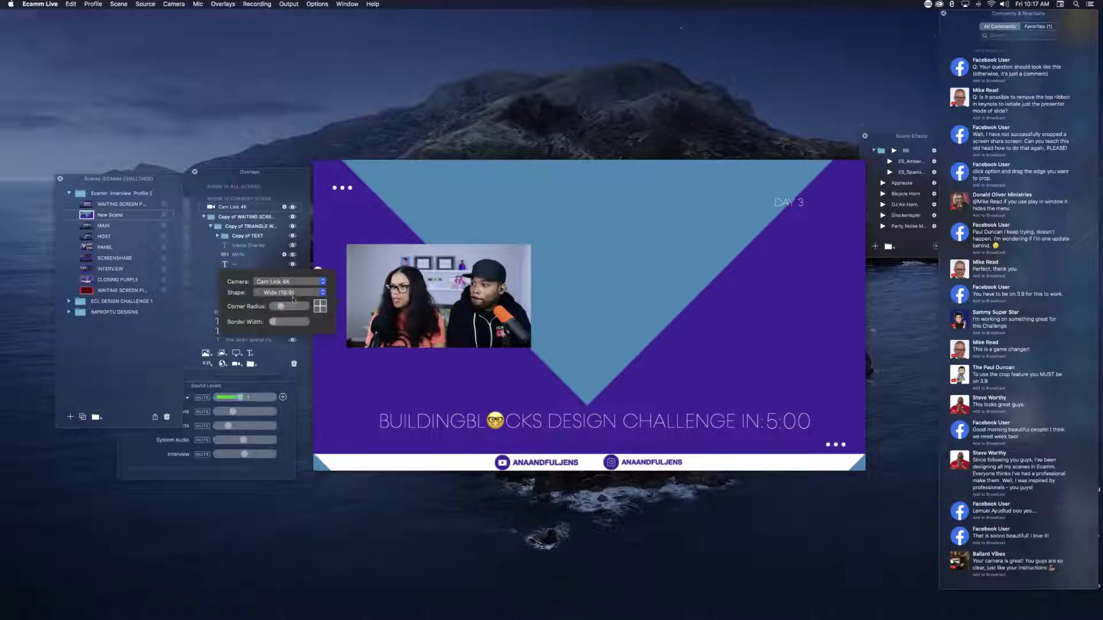
left_click(293, 292)
left_click(269, 344)
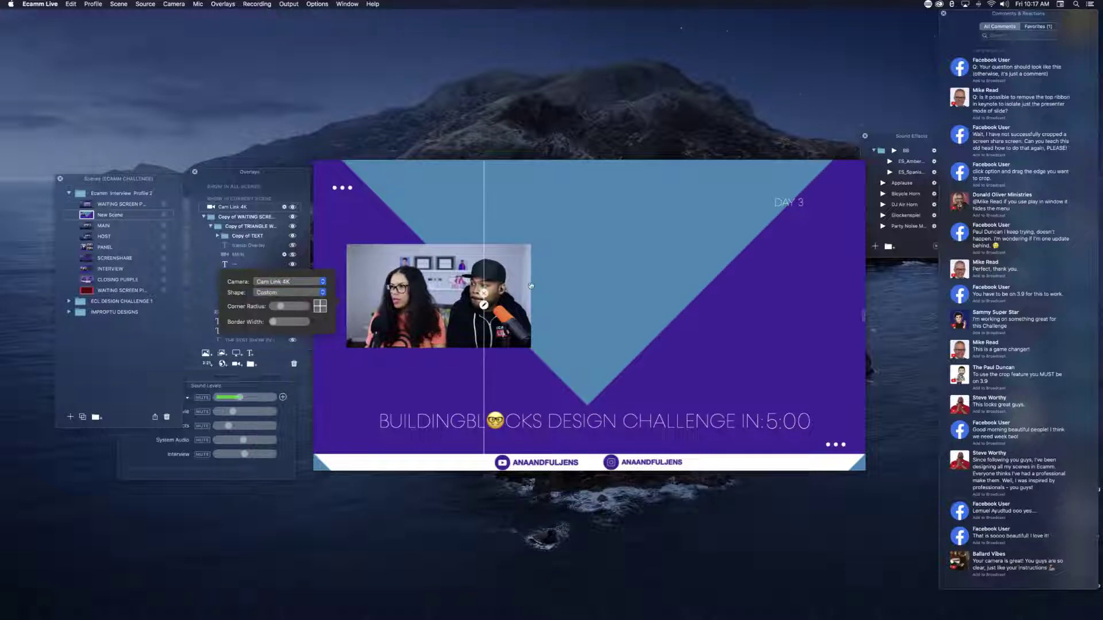
left_click_drag(534, 289, 537, 288)
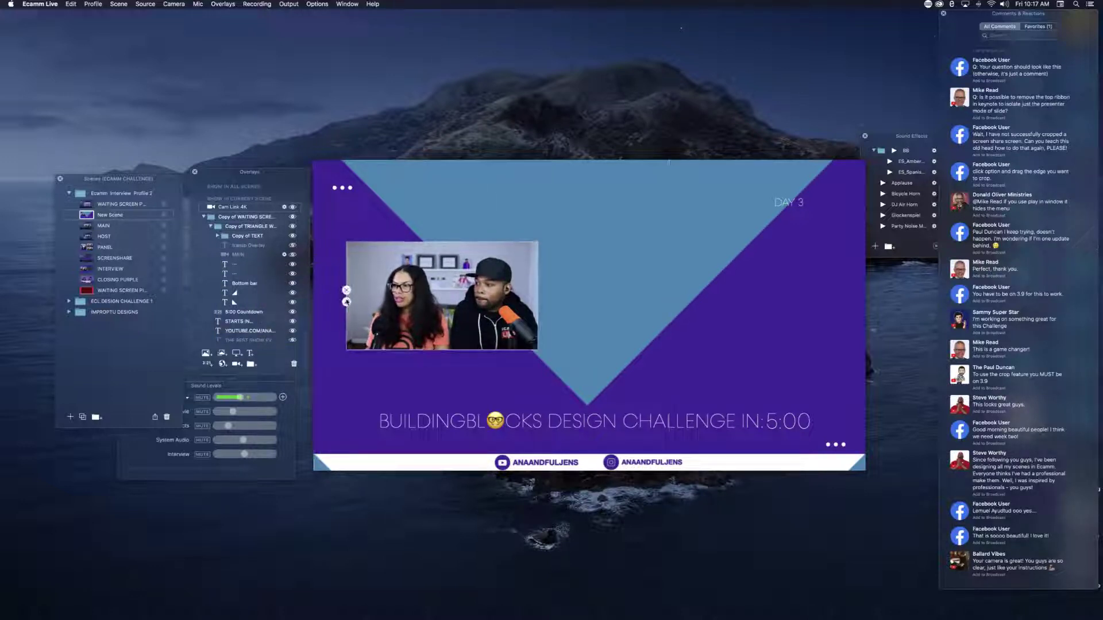
left_click(318, 270)
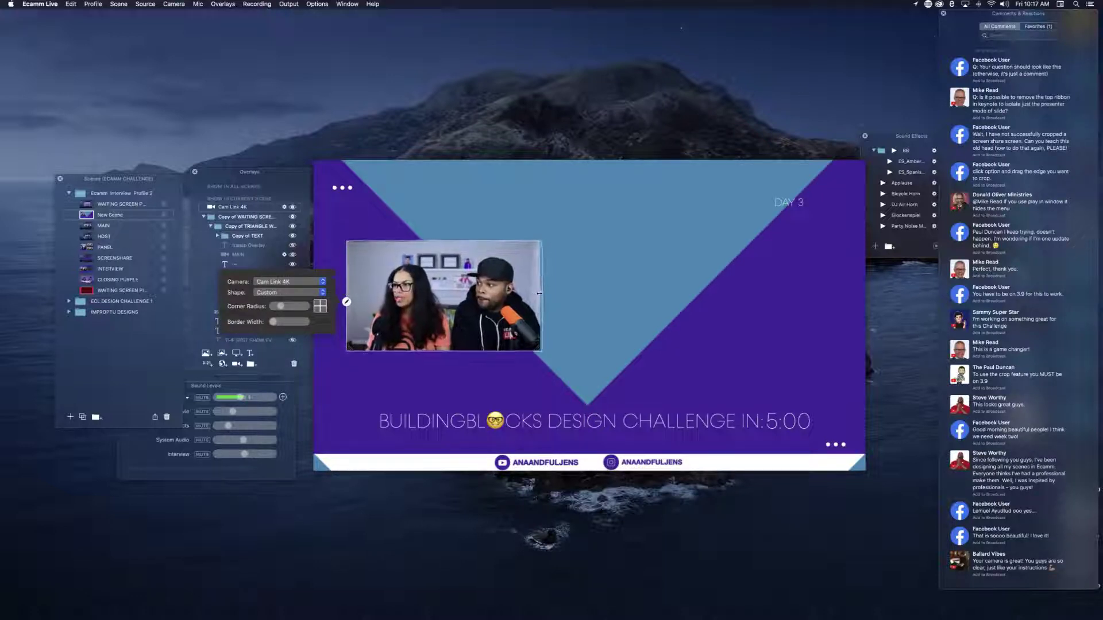
left_click_drag(539, 293, 552, 293)
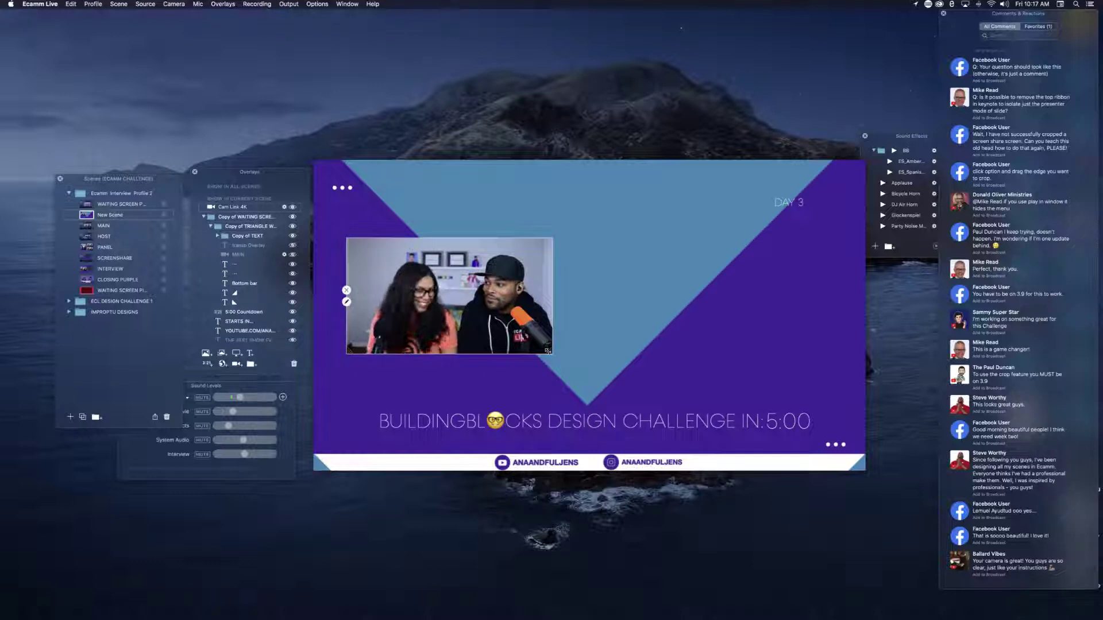
Step: Reshape the camera overlay into a near-square frame on the canvas's left half, and place a duplicate on the right half
left_click_drag(547, 351, 513, 397)
left_click_drag(492, 349, 494, 319)
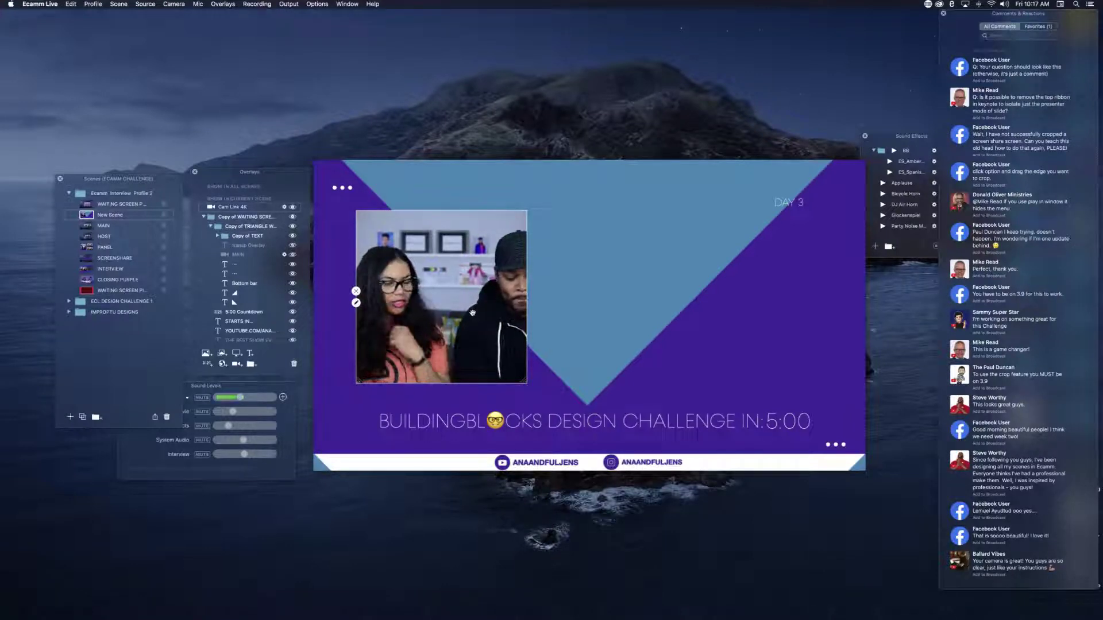
left_click_drag(467, 308, 727, 305)
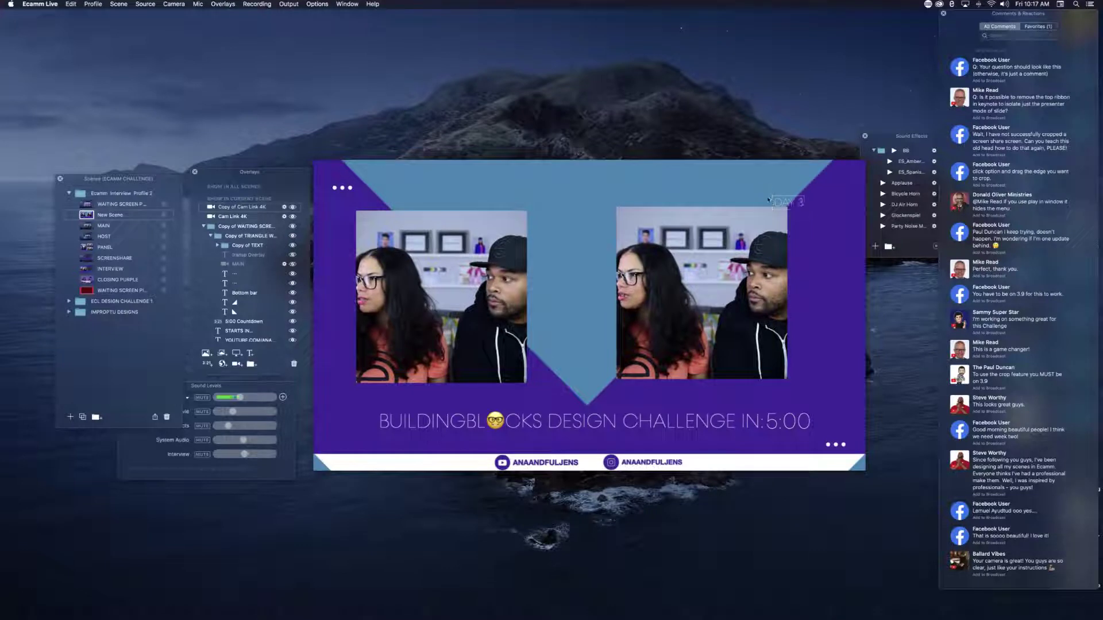
Step: Enlarge both camera overlays and move them closer together on the canvas
mouse_move(402, 298)
left_mouse_down()
mouse_move(433, 298)
mouse_move(420, 297)
left_mouse_up()
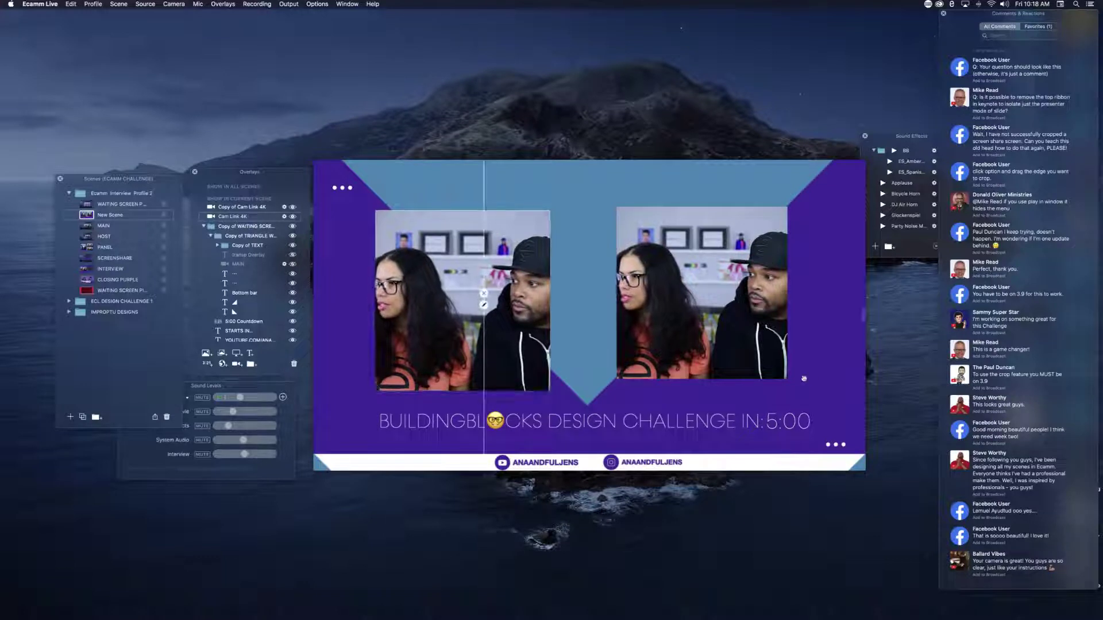
left_click_drag(785, 378, 795, 398)
left_click_drag(706, 298, 689, 299)
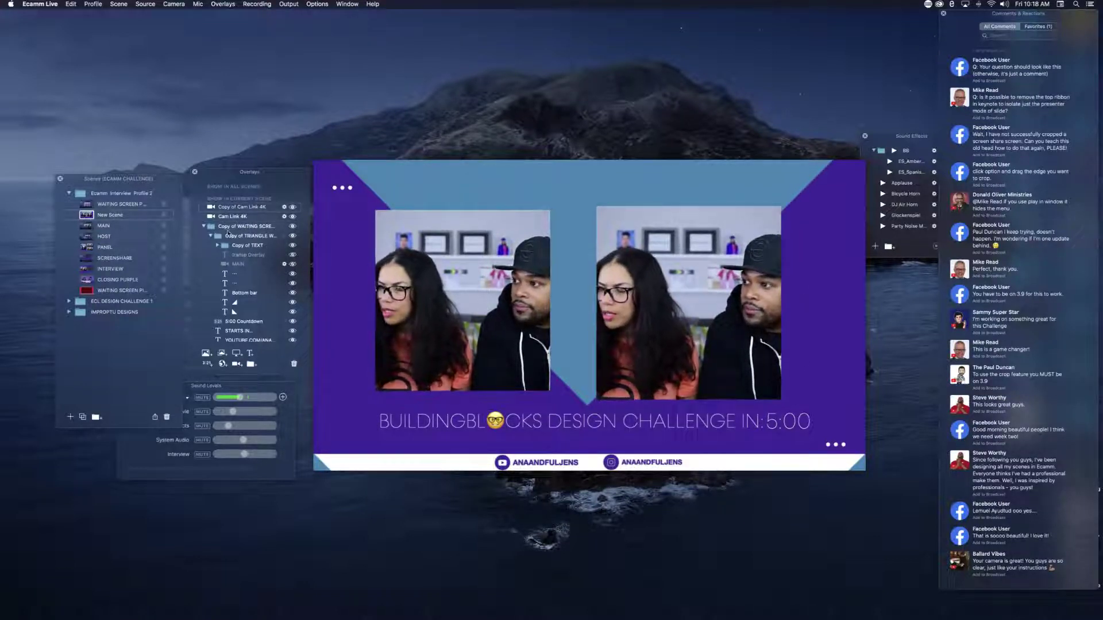
Step: Show the Grid.jpg background and hide the Copy of BACK GRND overlay
left_click(205, 226)
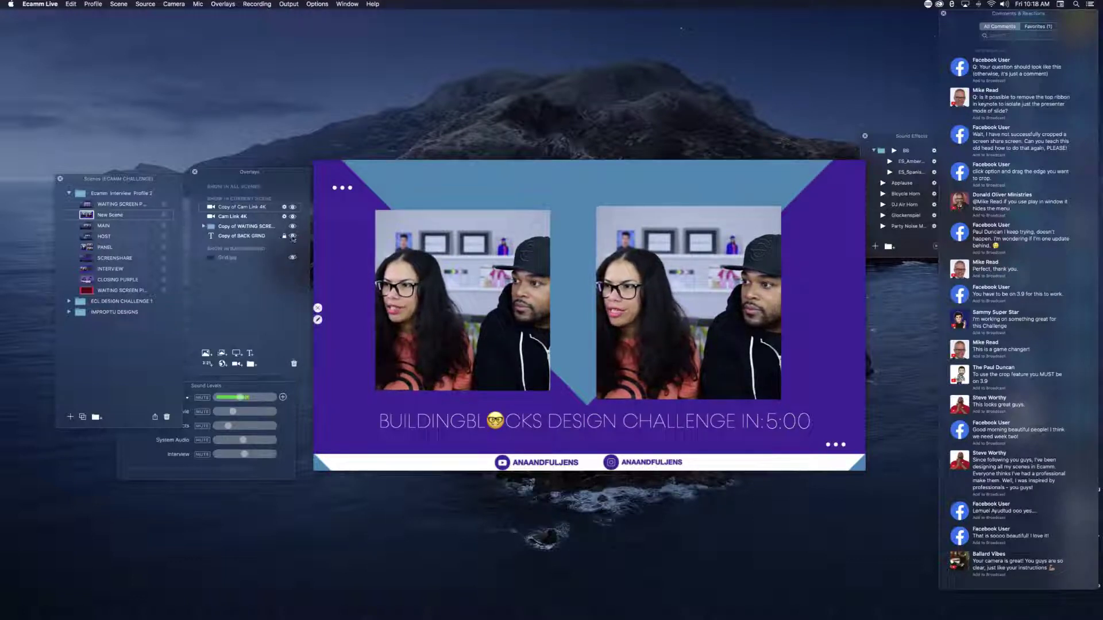
left_click(293, 258)
left_click(292, 236)
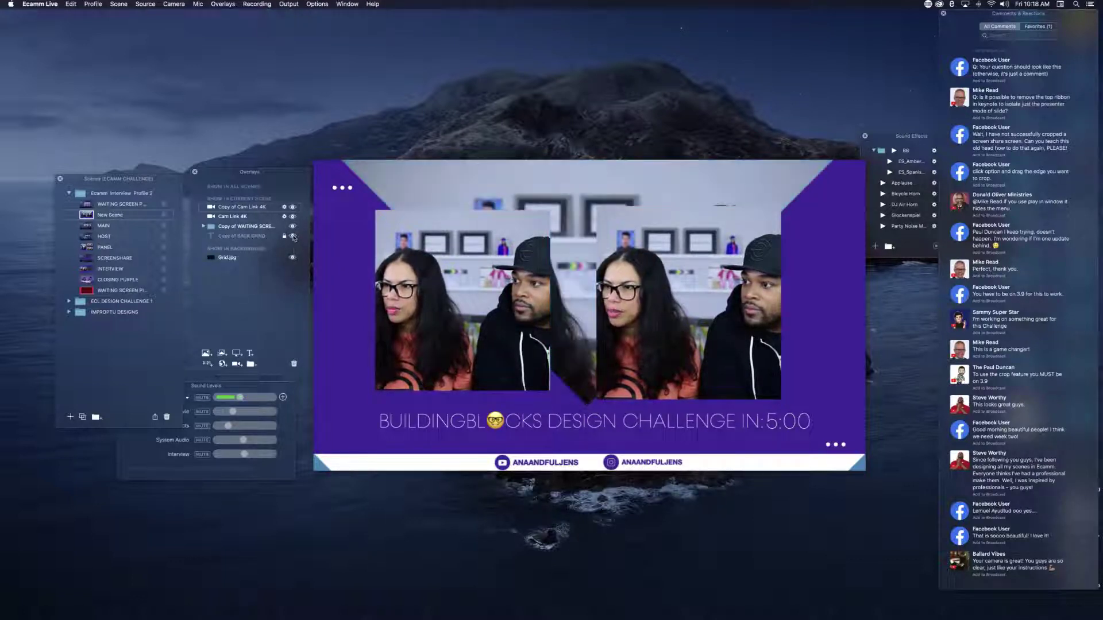
left_click(293, 236)
left_click(292, 236)
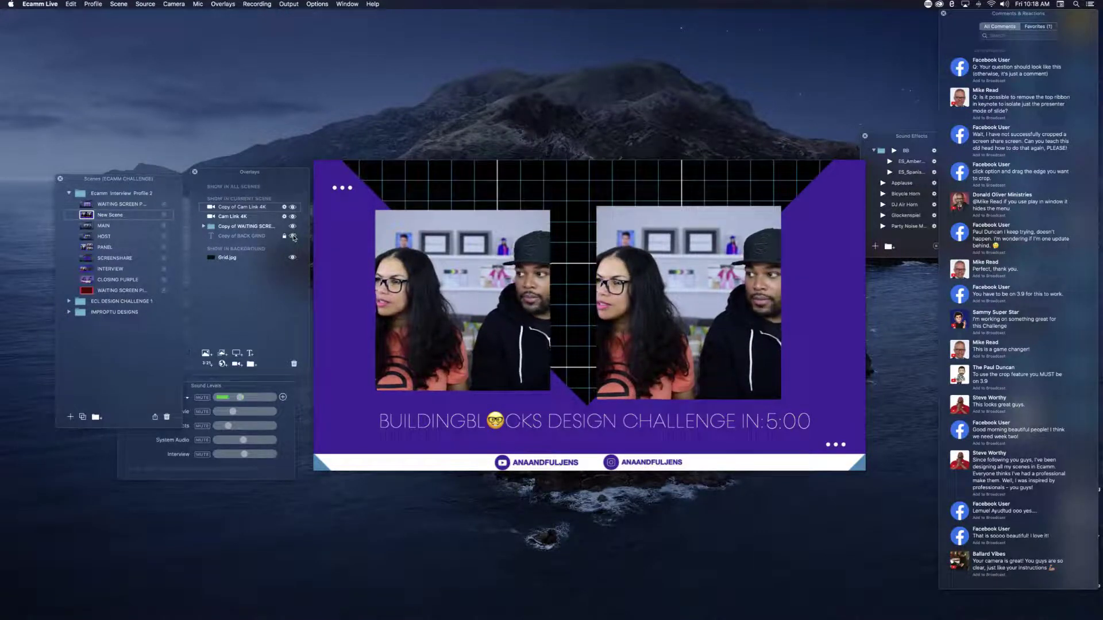
Step: Hide the two purple triangle overlays inside the Copy of TRIANGLE group so the grid is uncovered
left_click(203, 227)
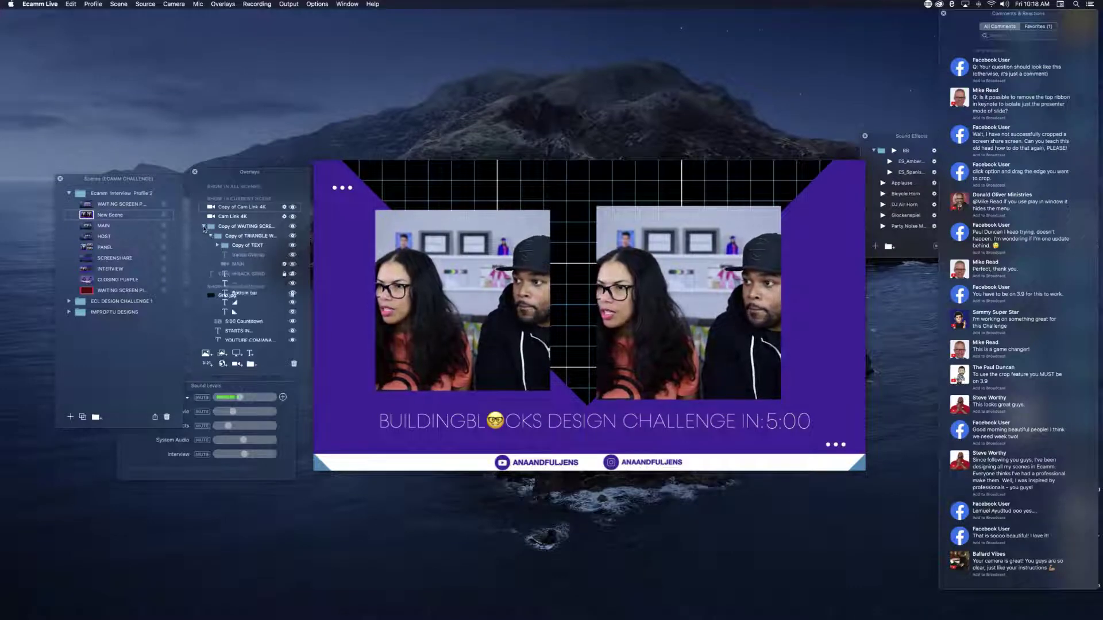
left_click(293, 311)
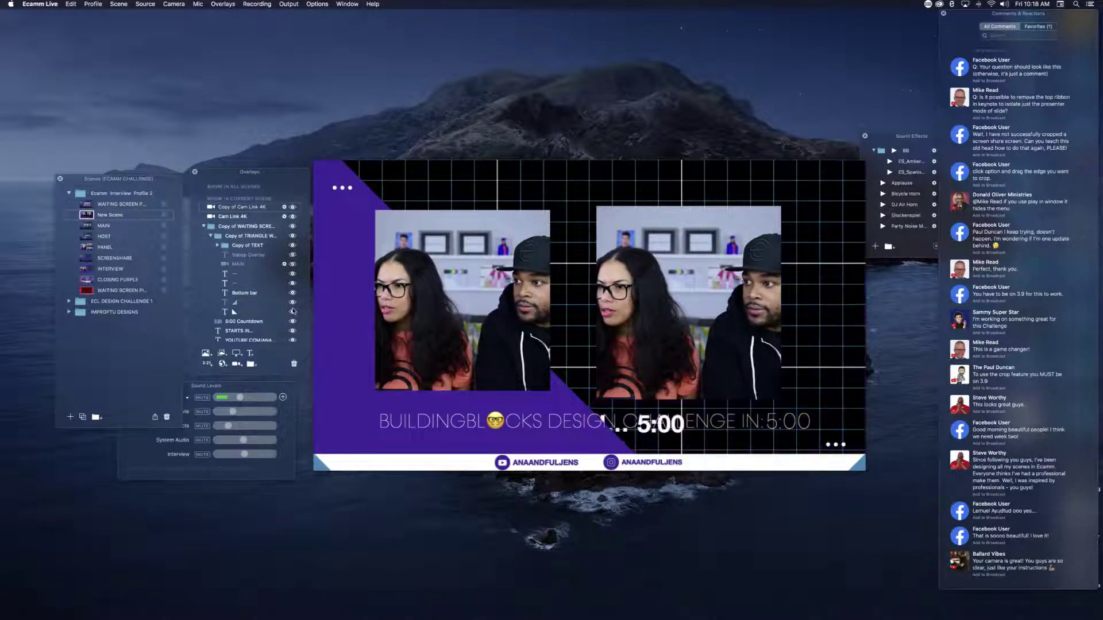
left_click(293, 302)
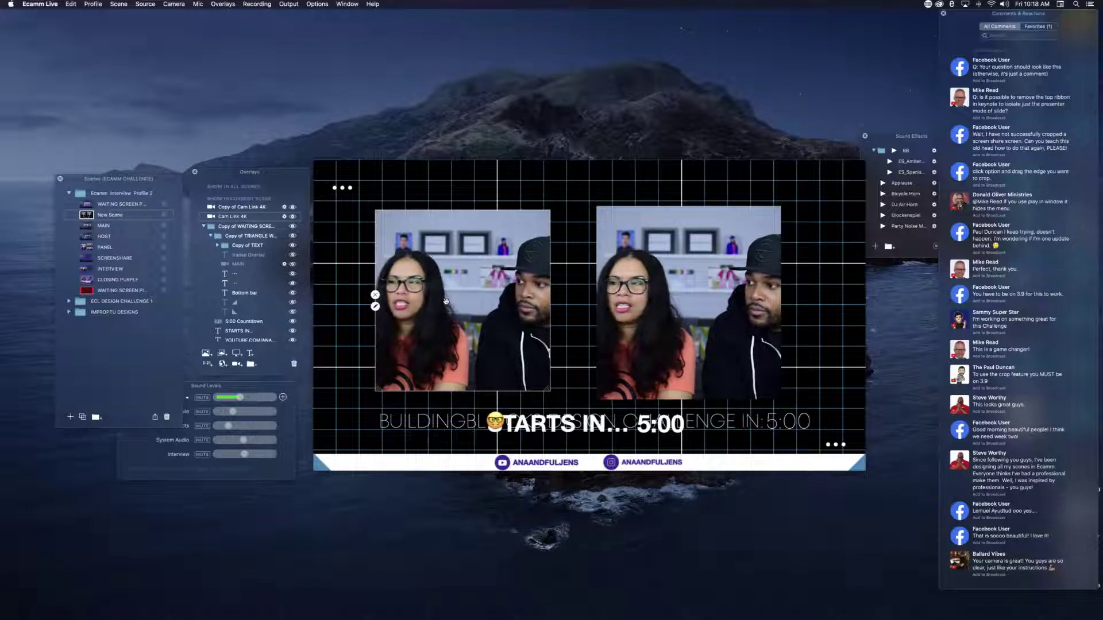
Step: Enlarge the left camera overlay against the canvas's left edge and delete the duplicate camera overlay
mouse_move(467, 295)
left_mouse_down()
mouse_move(474, 286)
mouse_move(451, 286)
left_mouse_up()
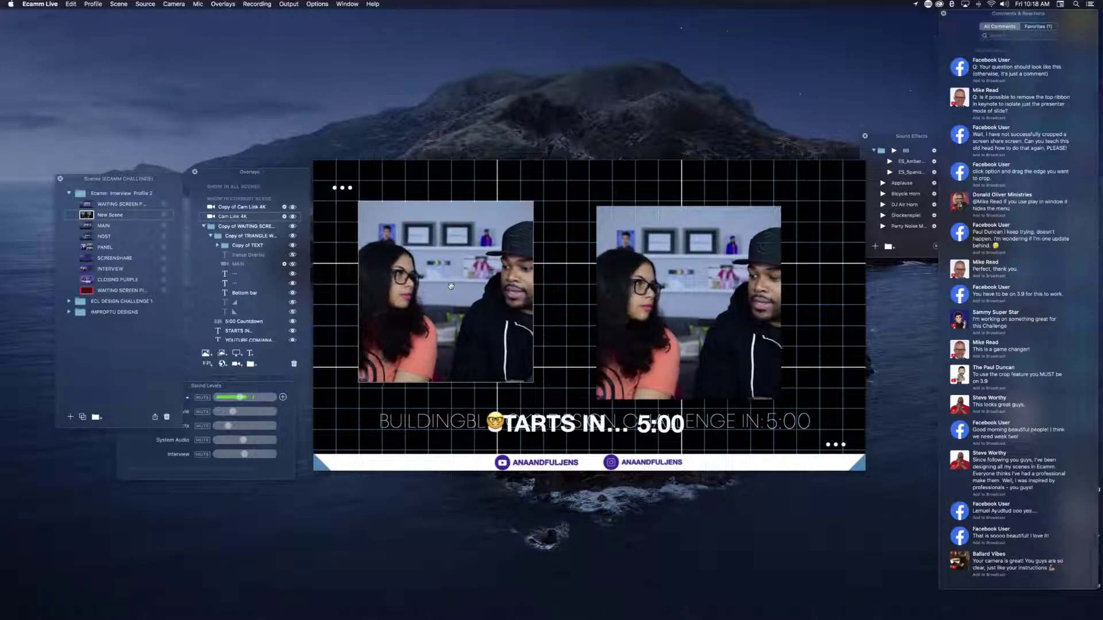
left_click_drag(441, 286, 407, 286)
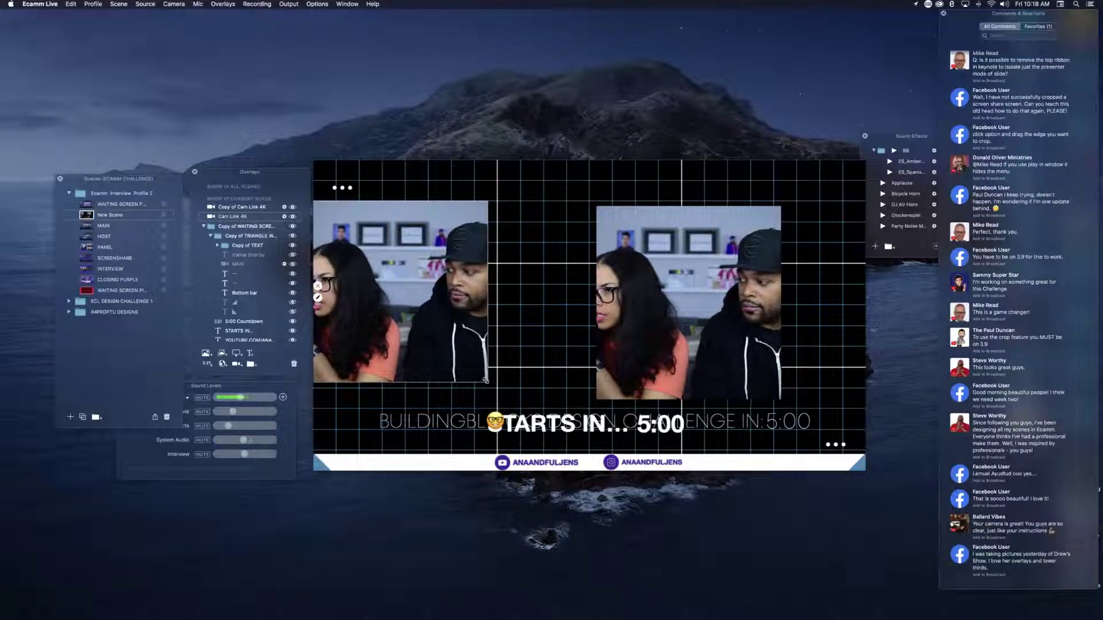
left_click_drag(485, 380, 528, 410)
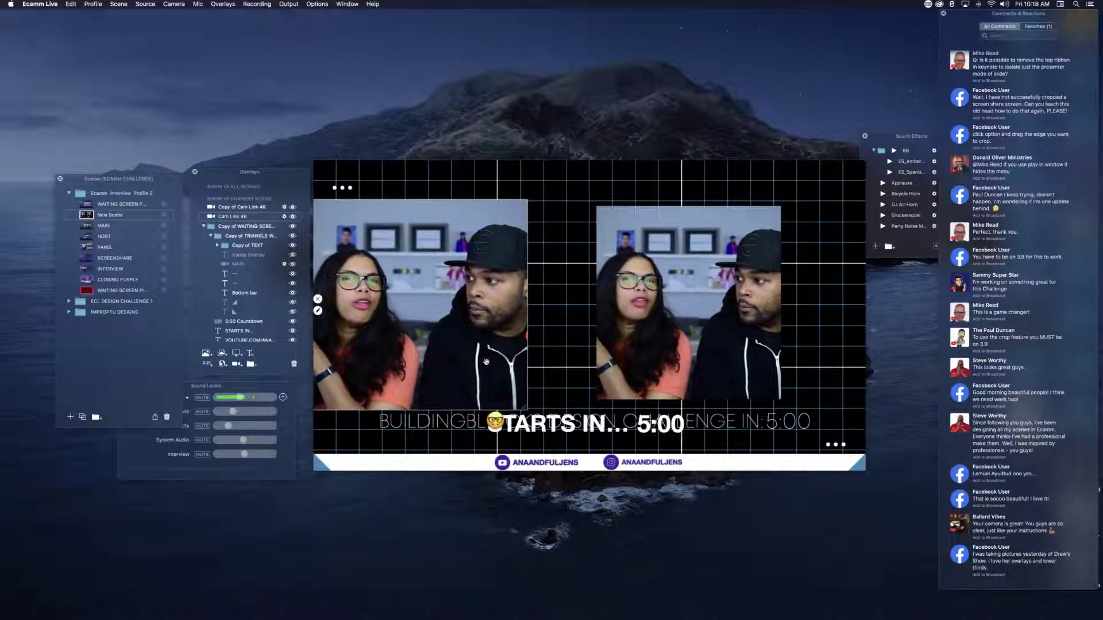
left_click(294, 364)
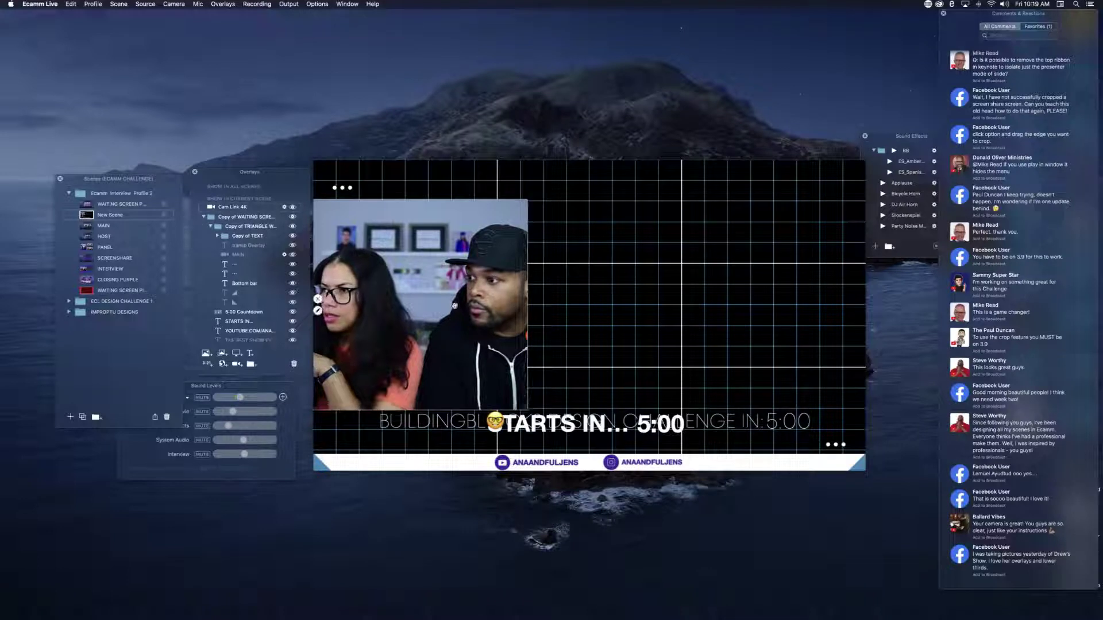
Step: Resize and position the remaining camera overlay to fill the canvas's left half, and duplicate it onto the right half
scroll(454, 306, "down", 5)
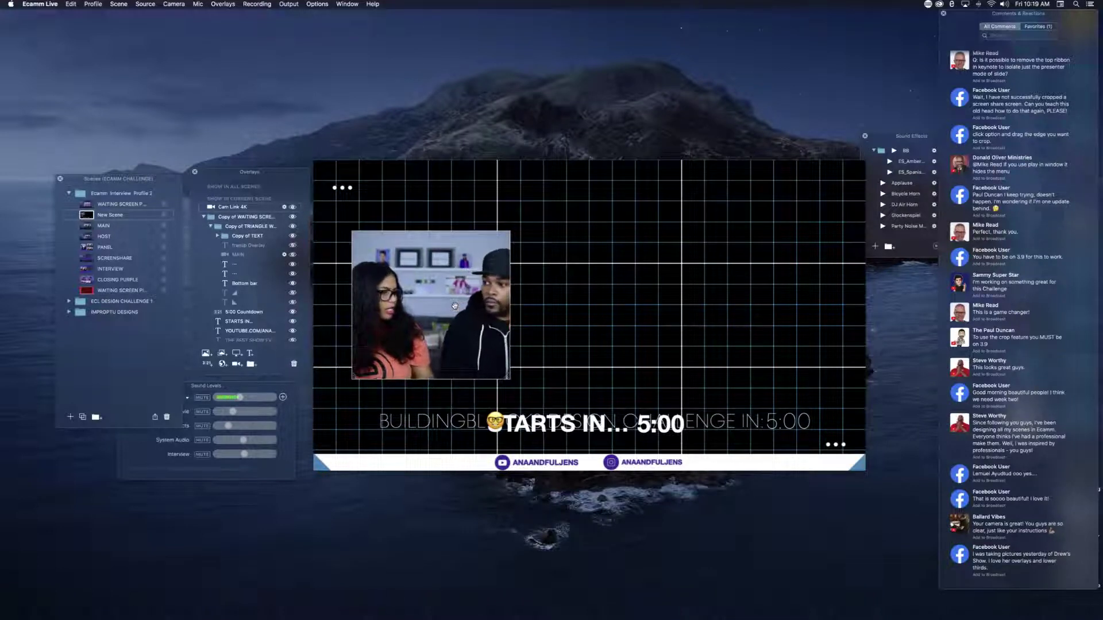
scroll(436, 279, "up", 6)
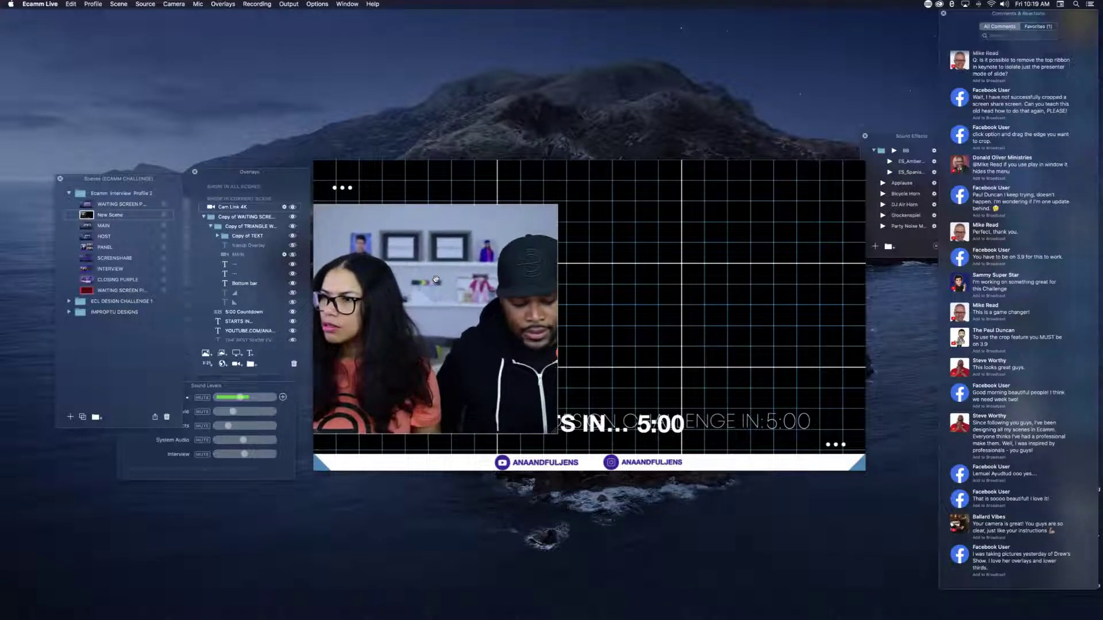
left_click_drag(436, 280, 436, 277)
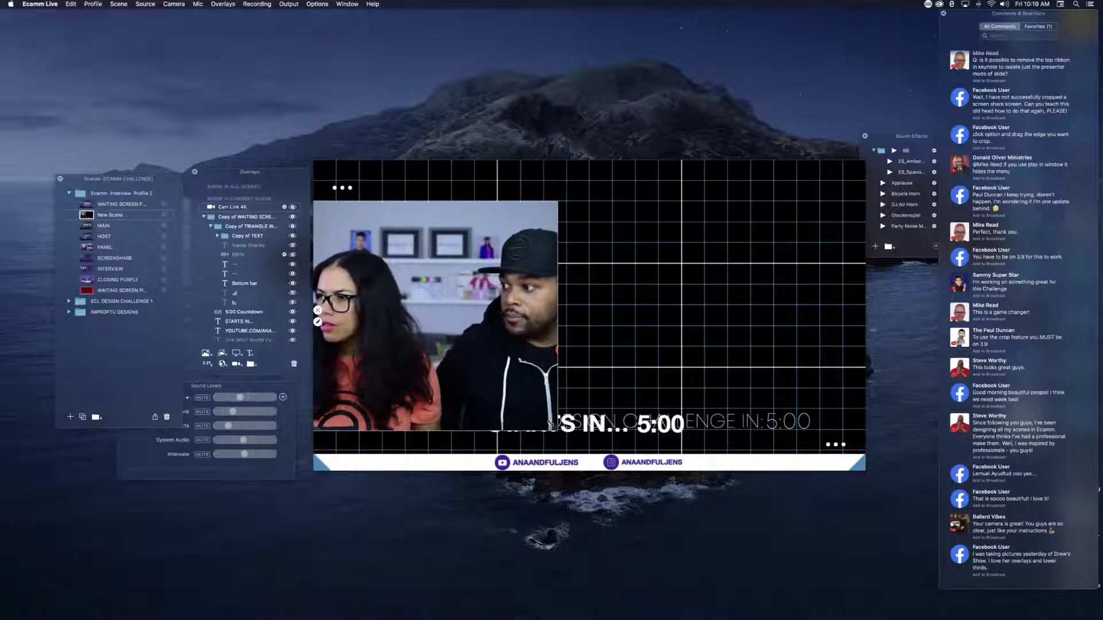
left_click_drag(553, 427, 540, 406)
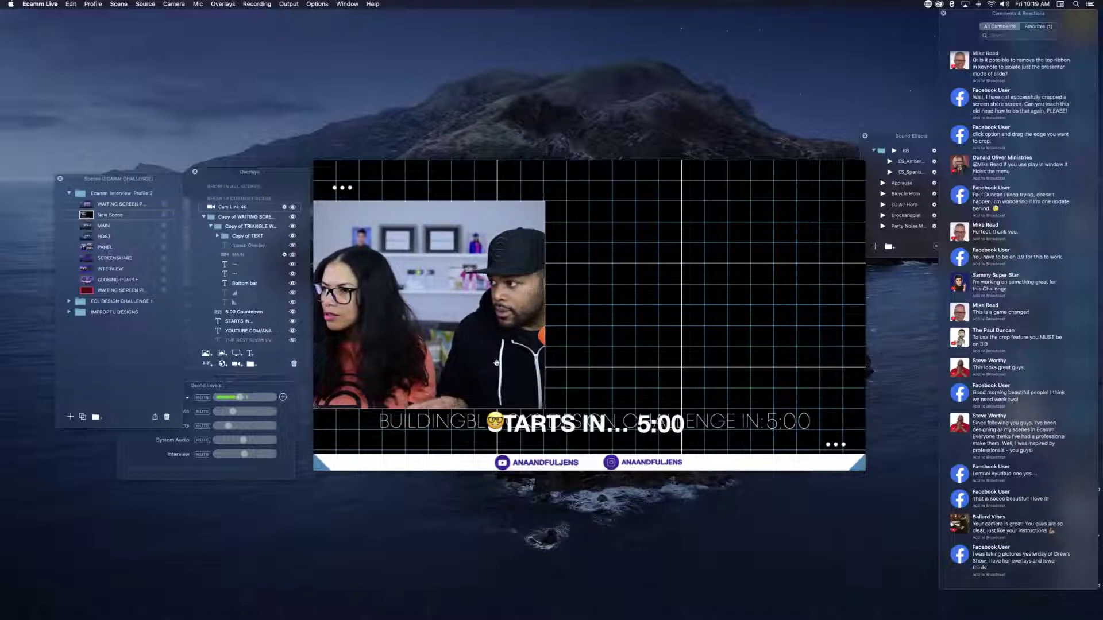
mouse_move(496, 363)
left_mouse_down()
mouse_move(522, 360)
mouse_move(488, 348)
left_mouse_up()
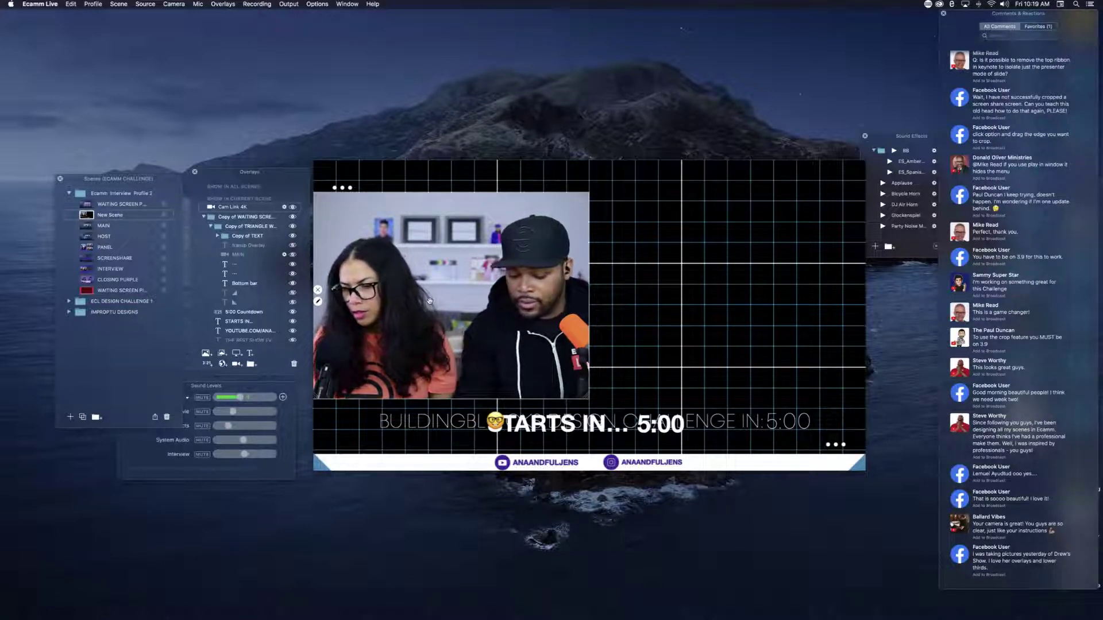
left_click_drag(430, 300, 707, 301)
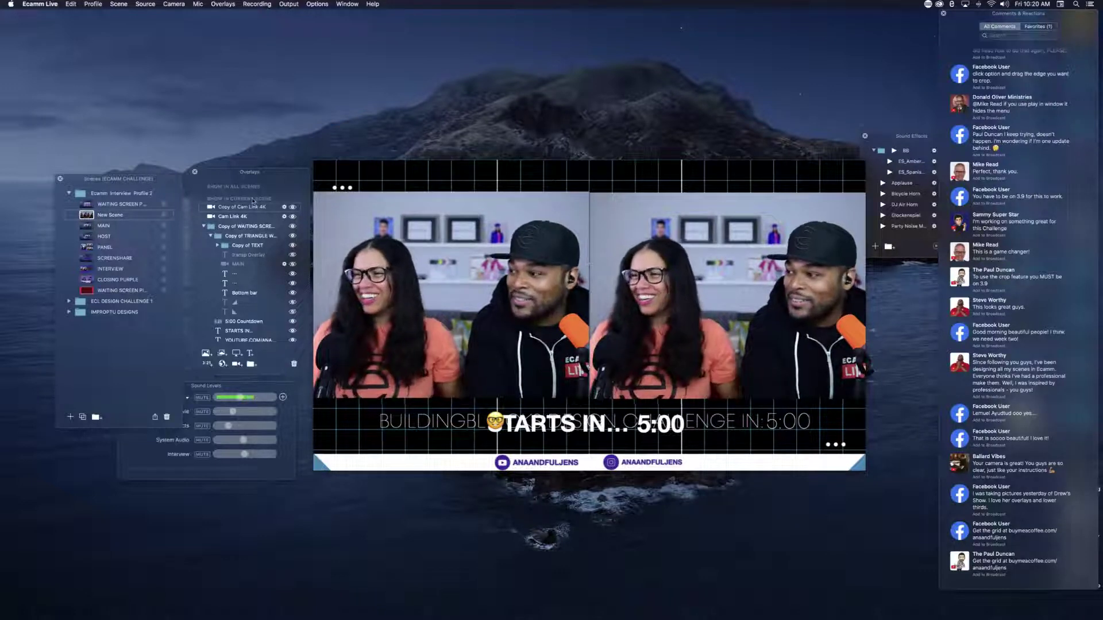
Step: Hide the "STARTS IN..." text overlay
scroll(274, 303, "down", 3)
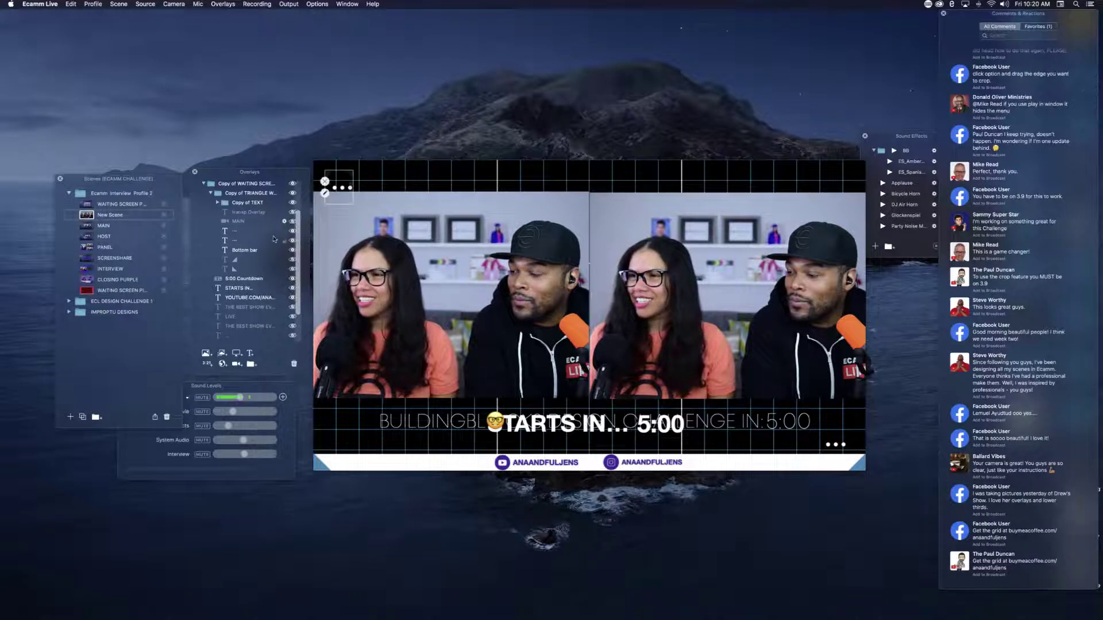
scroll(262, 218, "up", 2)
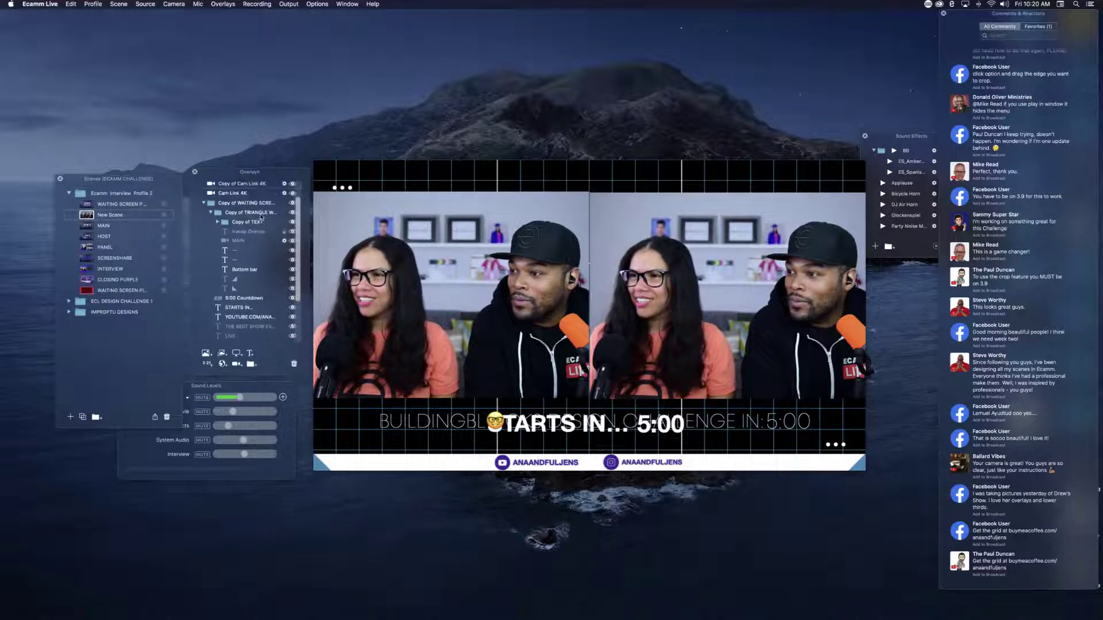
scroll(276, 264, "down", 3)
left_click(291, 283)
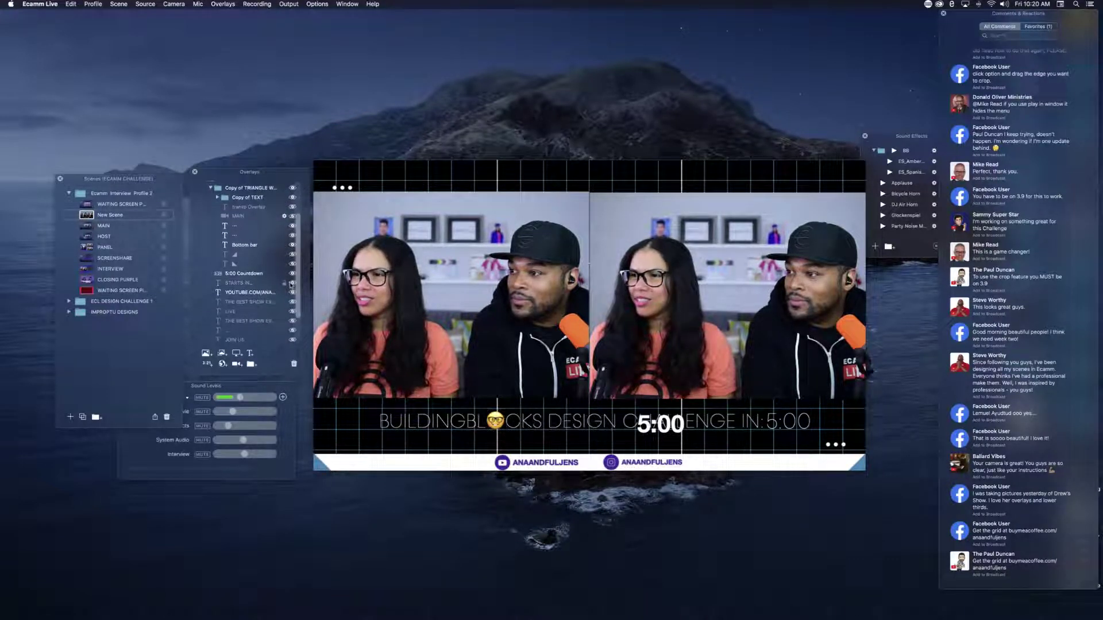
scroll(293, 294, "down", 2)
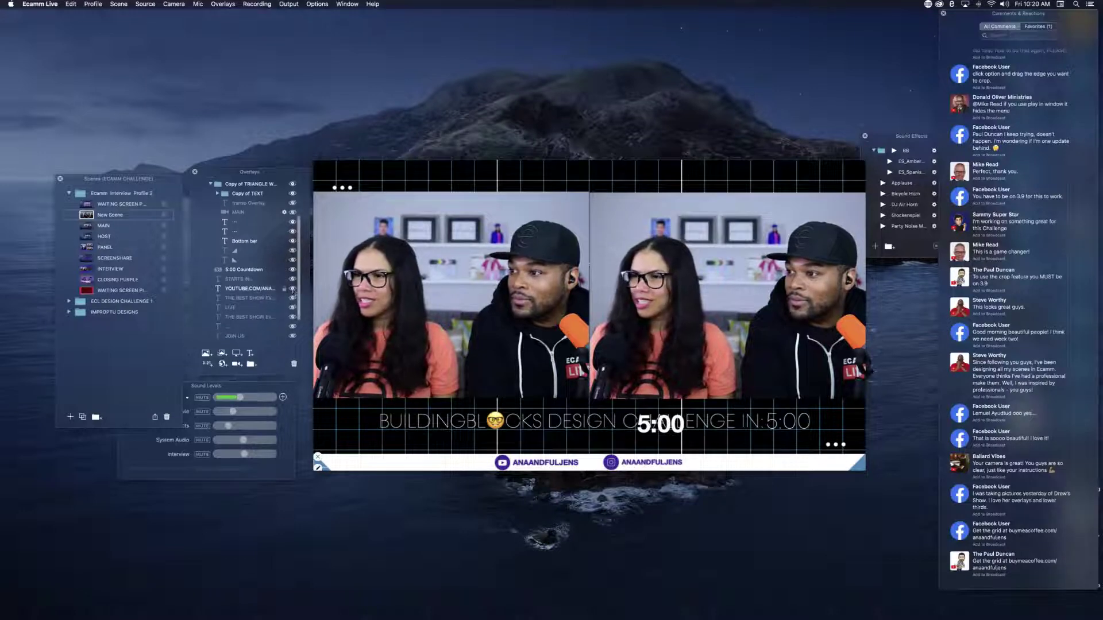
scroll(258, 265, "up", 6)
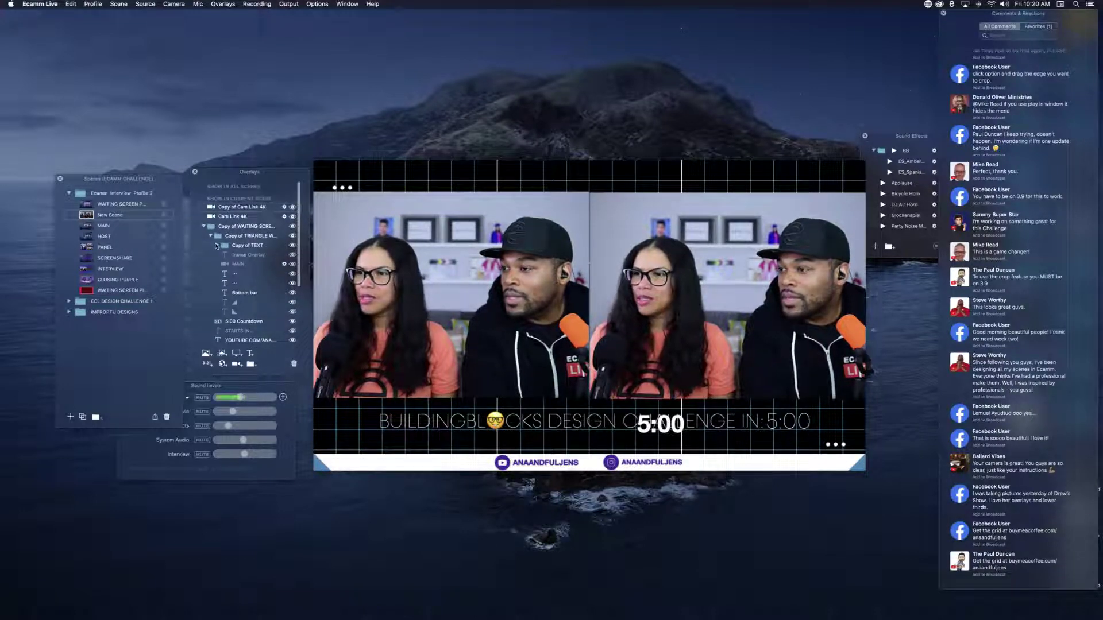
Step: Hide the "BUILDINGBLOCKS DESIGN CHALLENGE IN:" text and both 5:00 countdown overlays
left_click(217, 245)
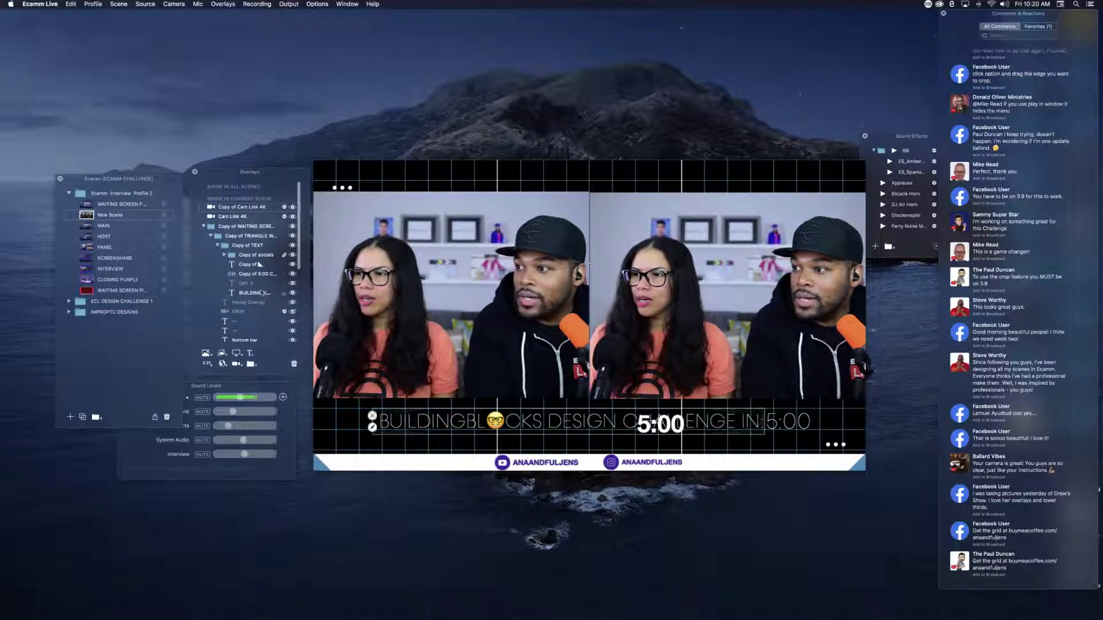
left_click(292, 293)
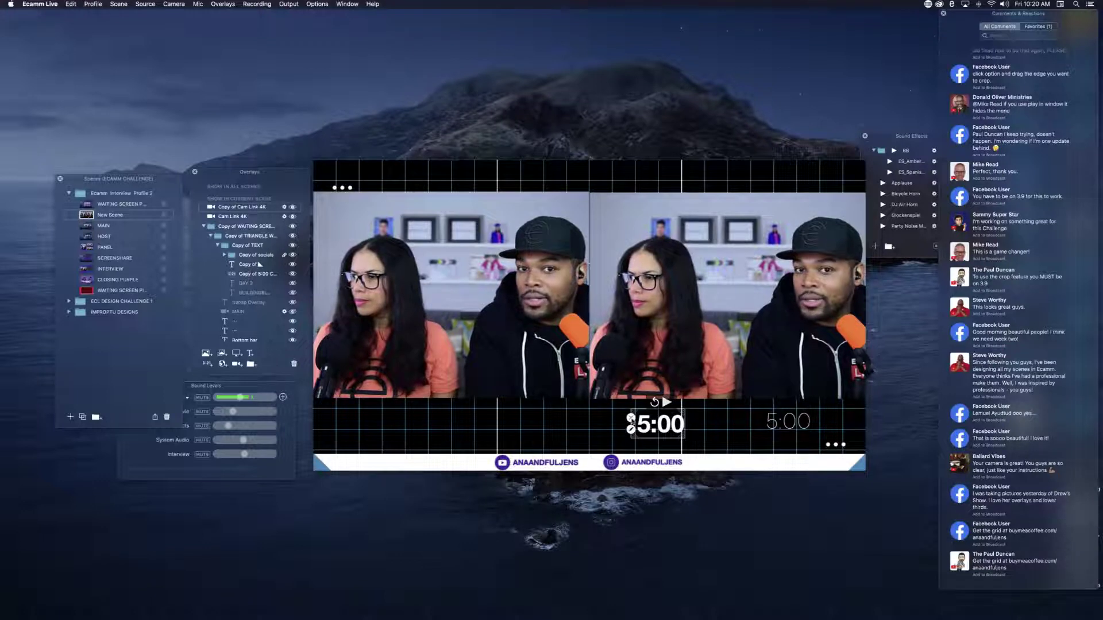
mouse_move(758, 422)
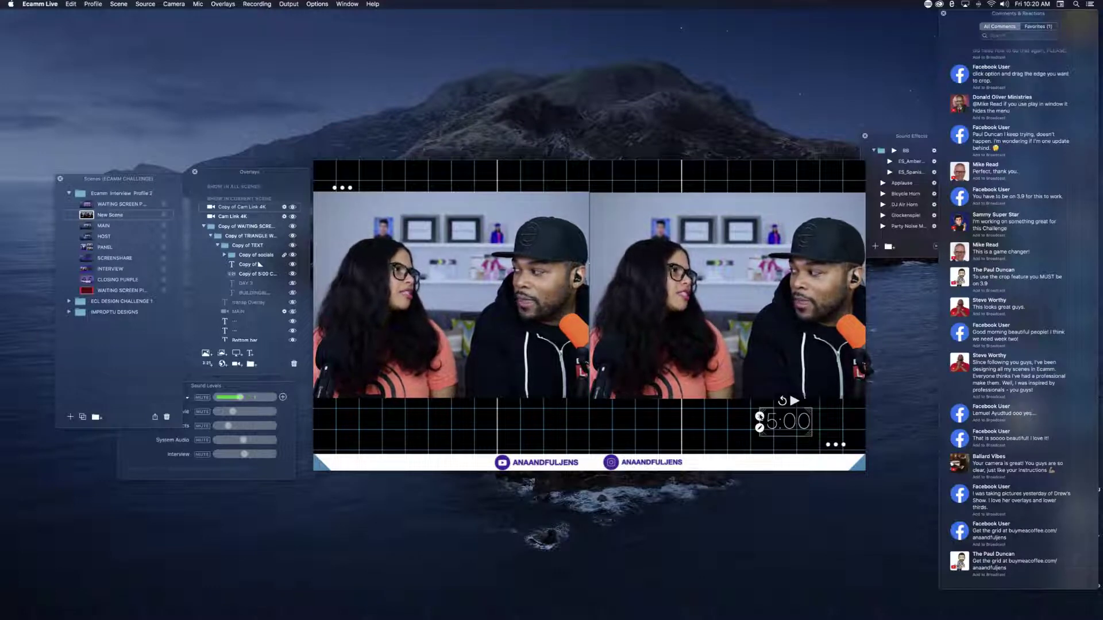
left_click(760, 415)
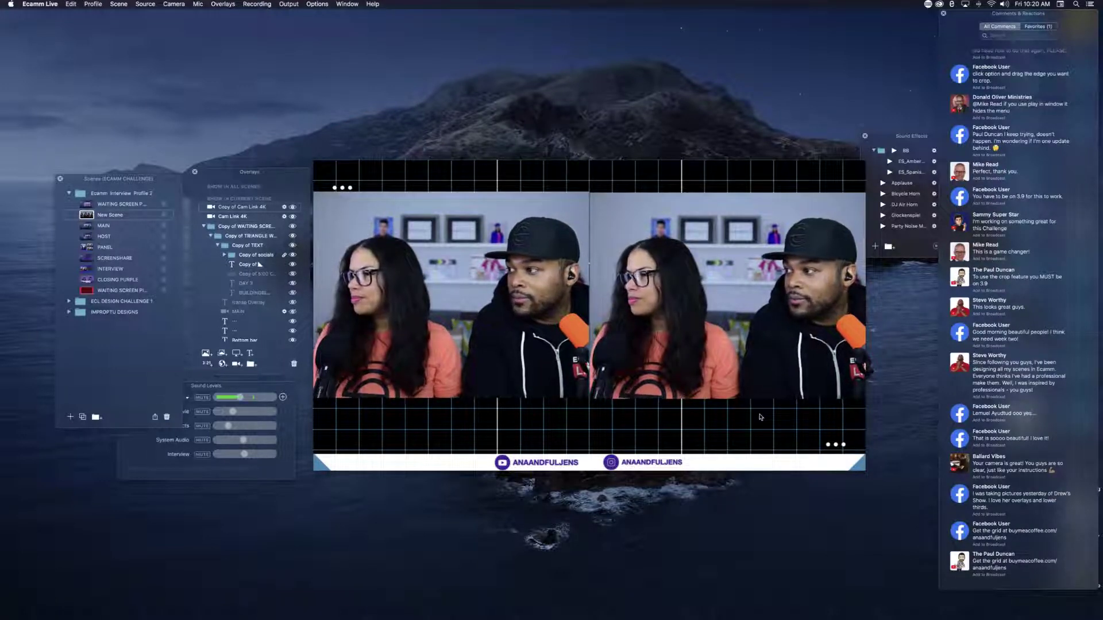
Step: Shift the right camera overlay slightly right to leave a narrow gap between the two cameras
mouse_move(711, 368)
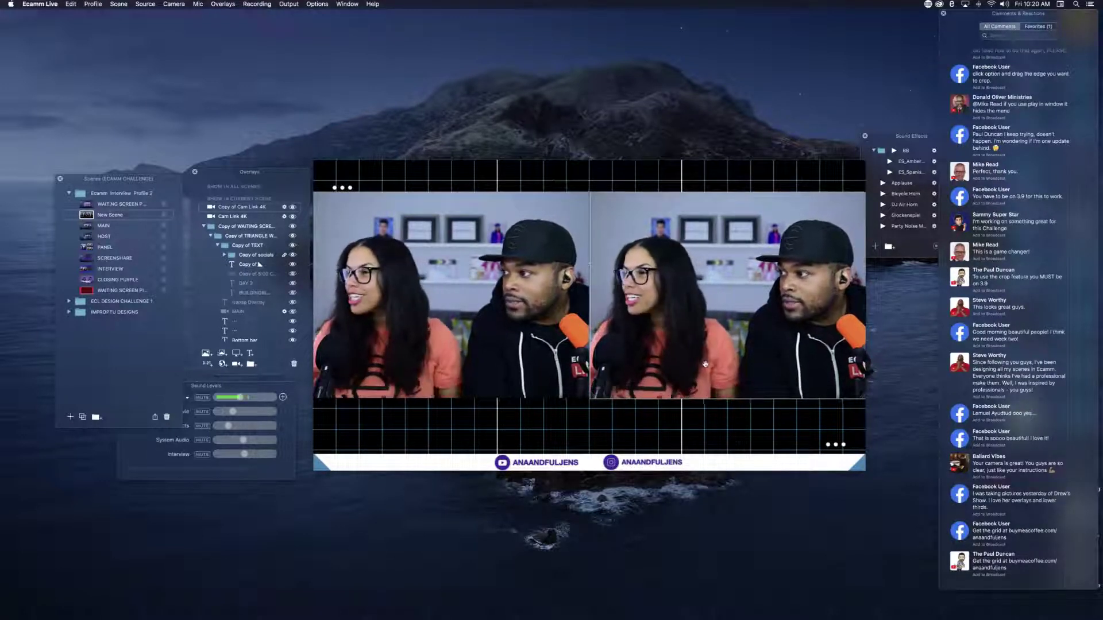
mouse_move(518, 266)
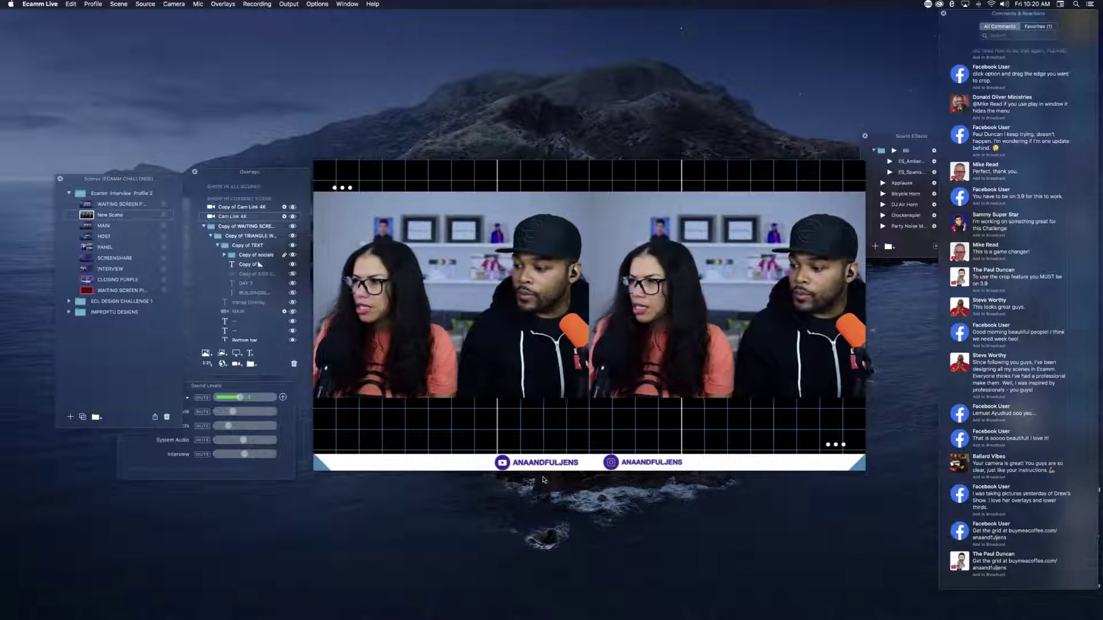
mouse_move(654, 361)
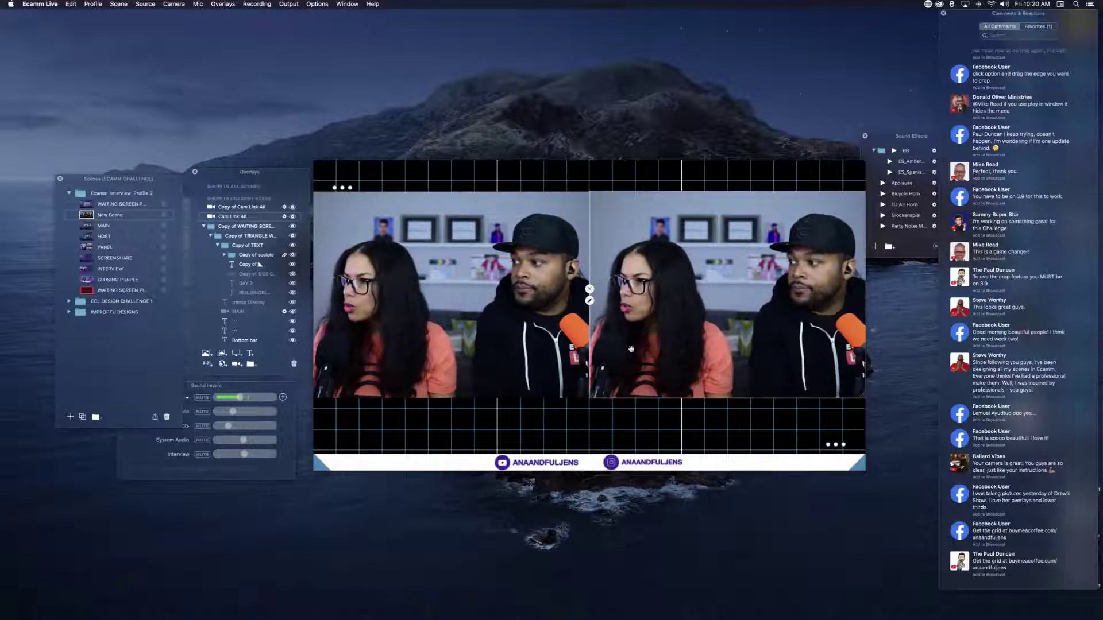
left_click_drag(631, 349, 637, 349)
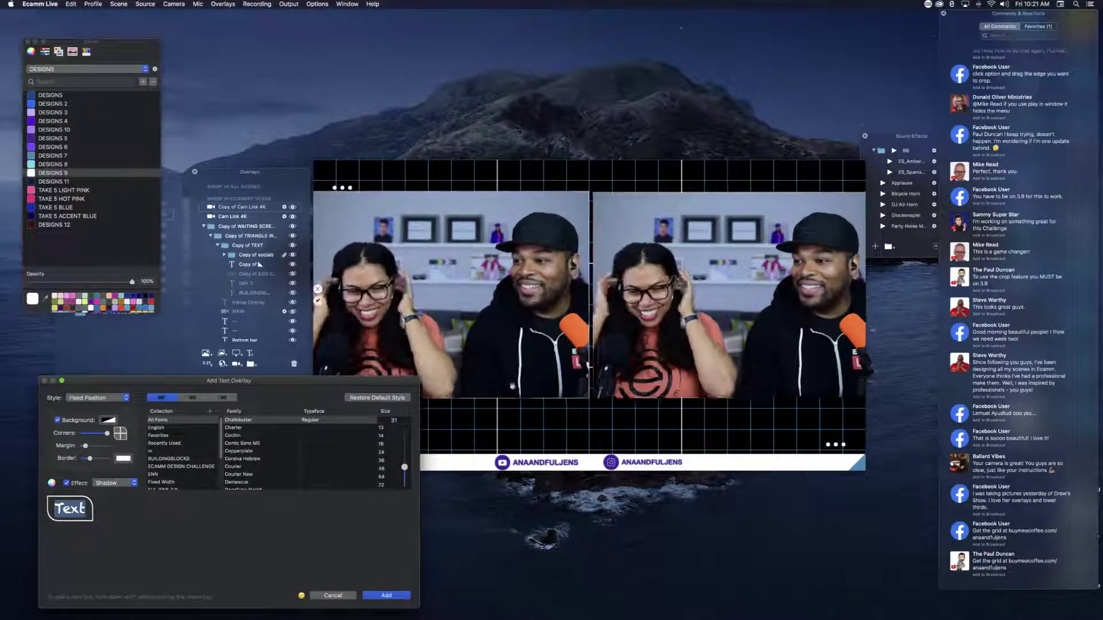
Step: Restore the new text overlay's default style and give it a white DESIGNS 9 background with square corners
left_click(348, 398)
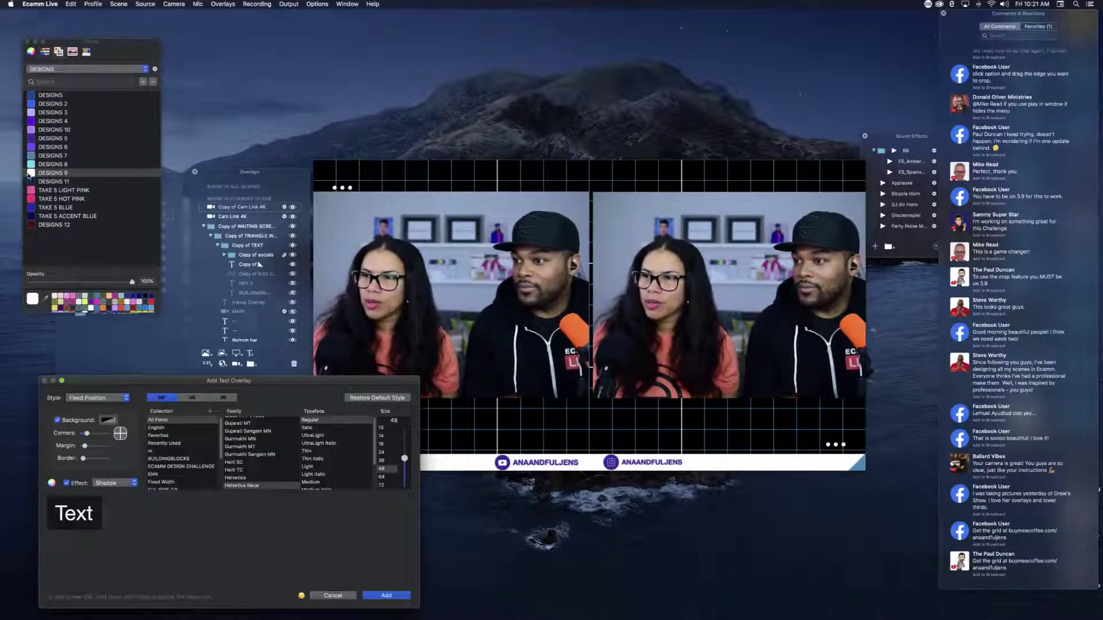
left_click(109, 420)
left_click(29, 172)
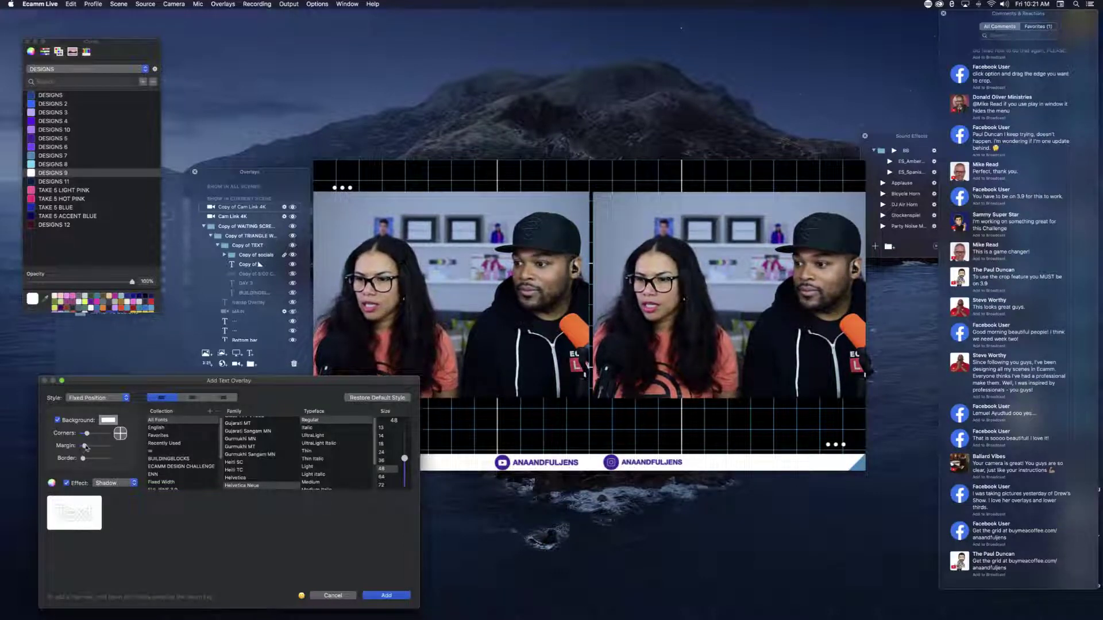
left_click_drag(87, 433, 52, 434)
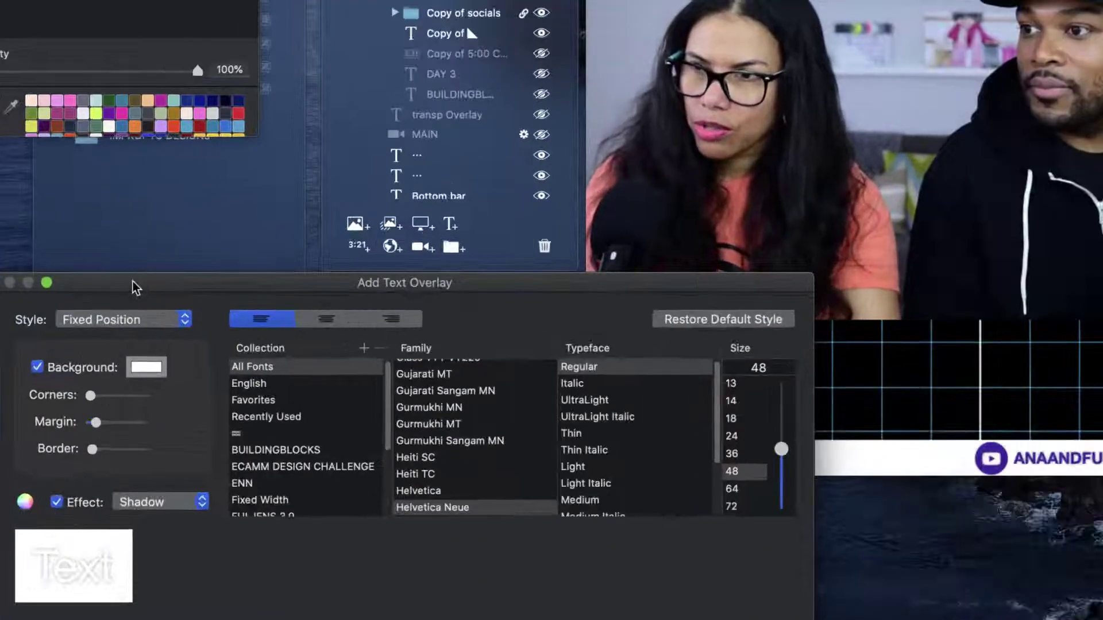
left_click_drag(134, 281, 146, 245)
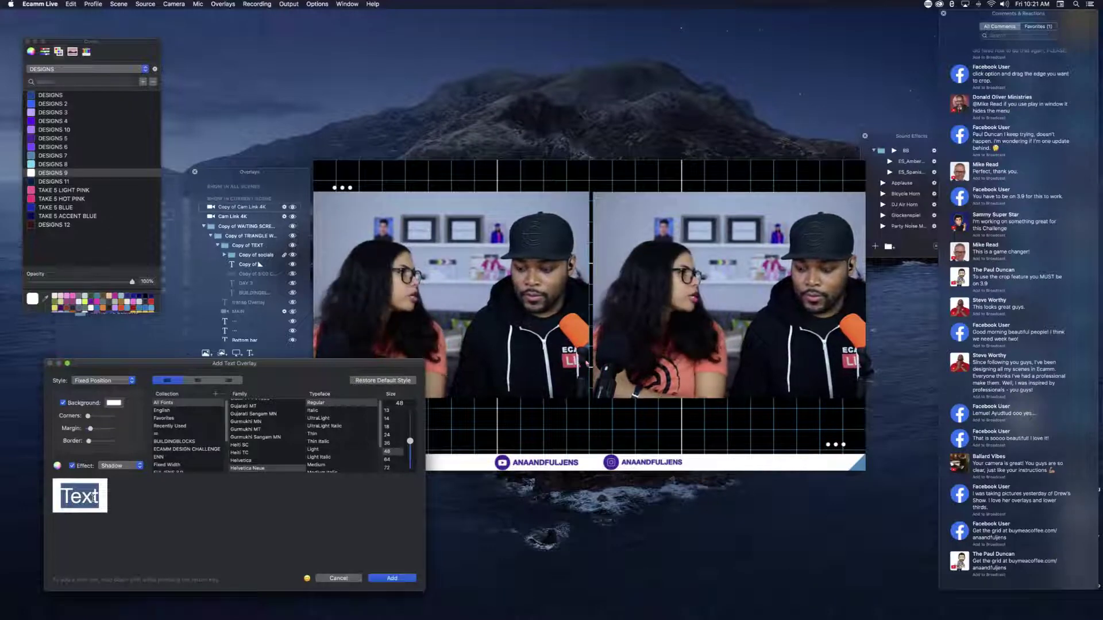
Step: Set the overlay text to CAM BKGND with 0% text opacity, enlarge its margin, and add the overlay to the scene
type("CAM!")
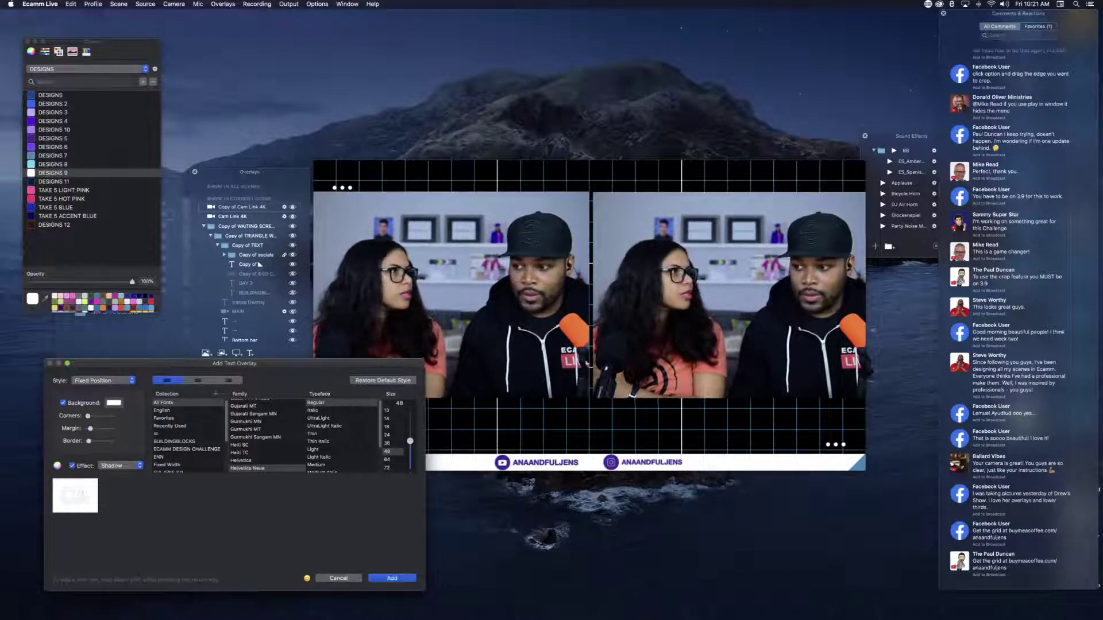
type(" BK")
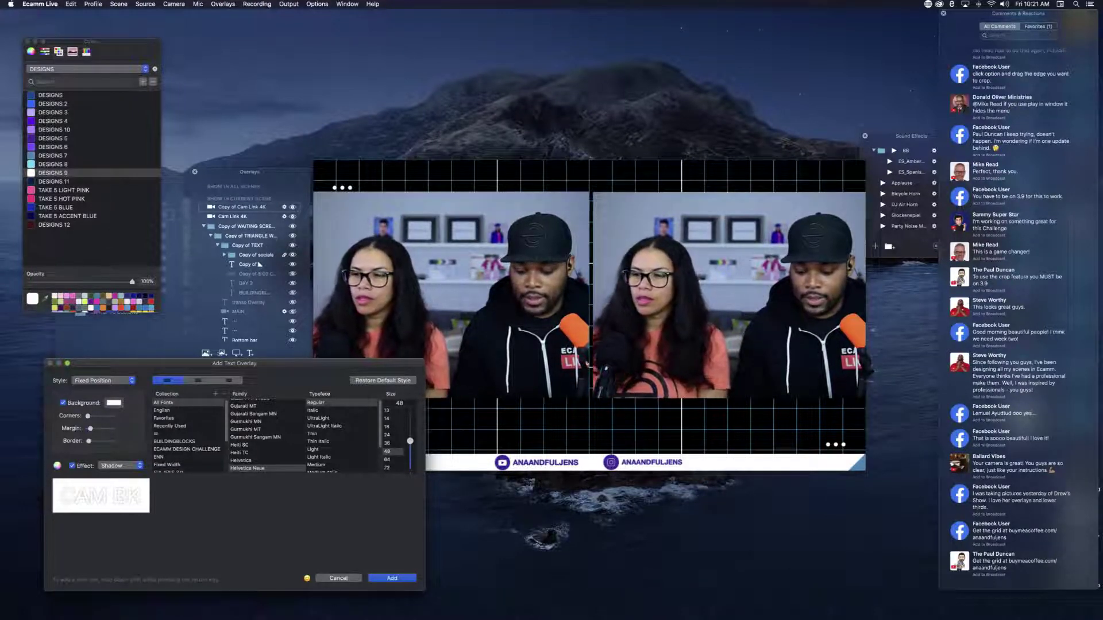
type("GND")
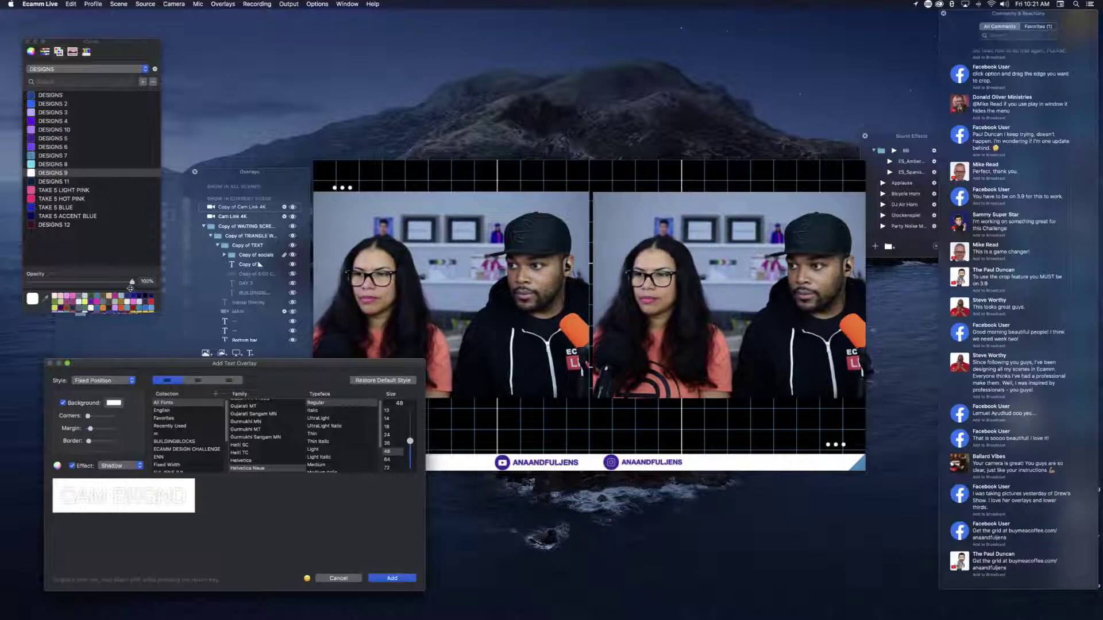
left_click_drag(132, 286, 20, 290)
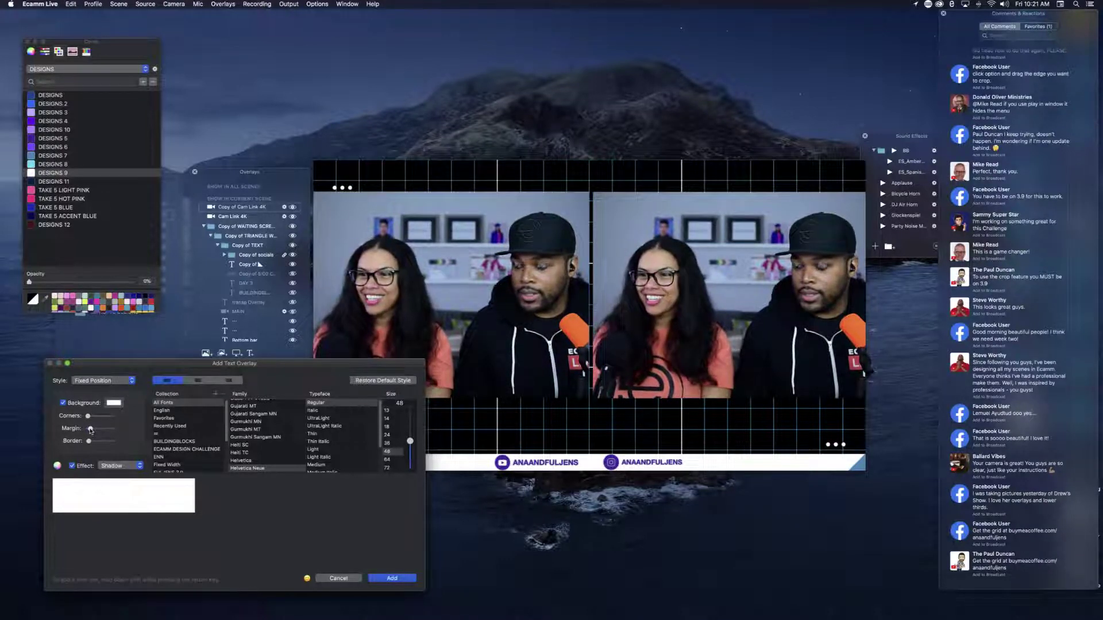
left_click_drag(90, 428, 103, 429)
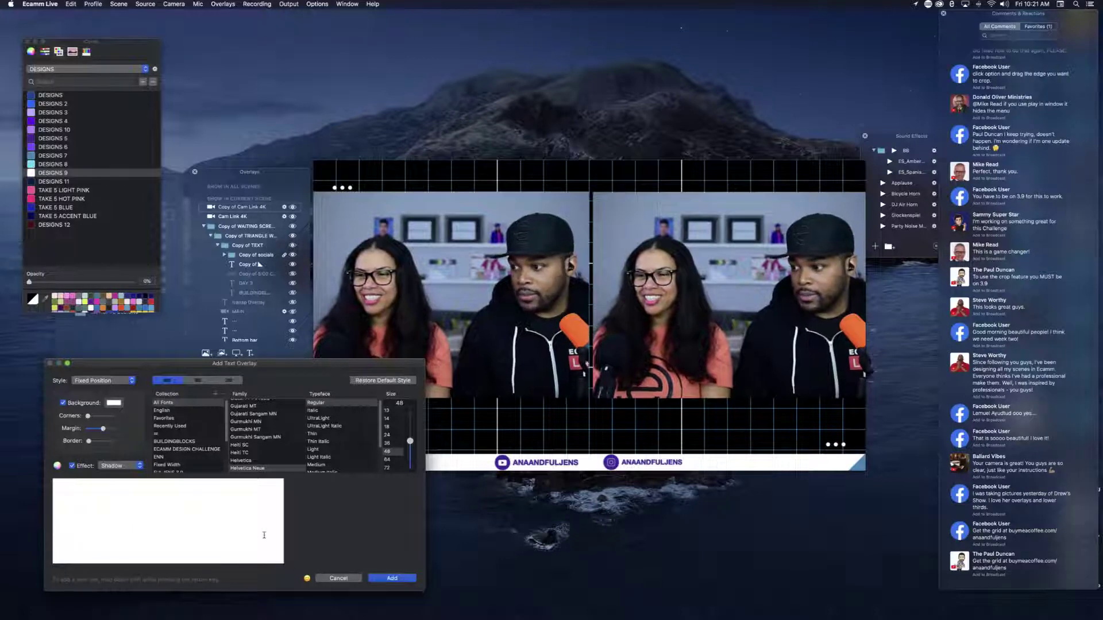
left_click(391, 577)
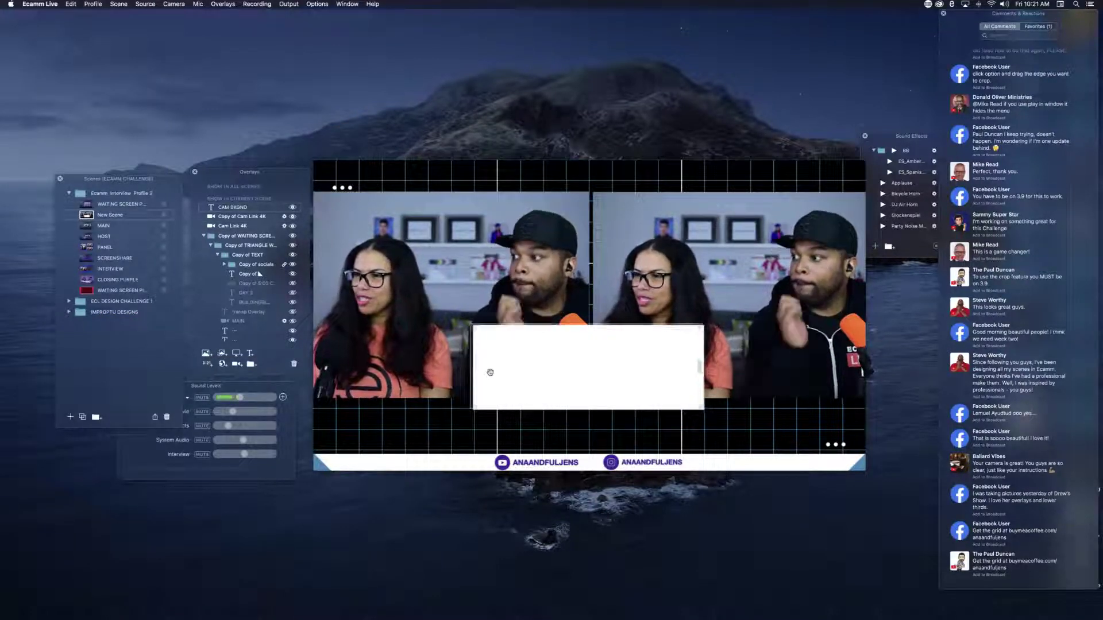
Step: Create a new overlay group and place the CAM BKGND overlay beneath both camera overlays in the layer order
left_click_drag(493, 374, 406, 288)
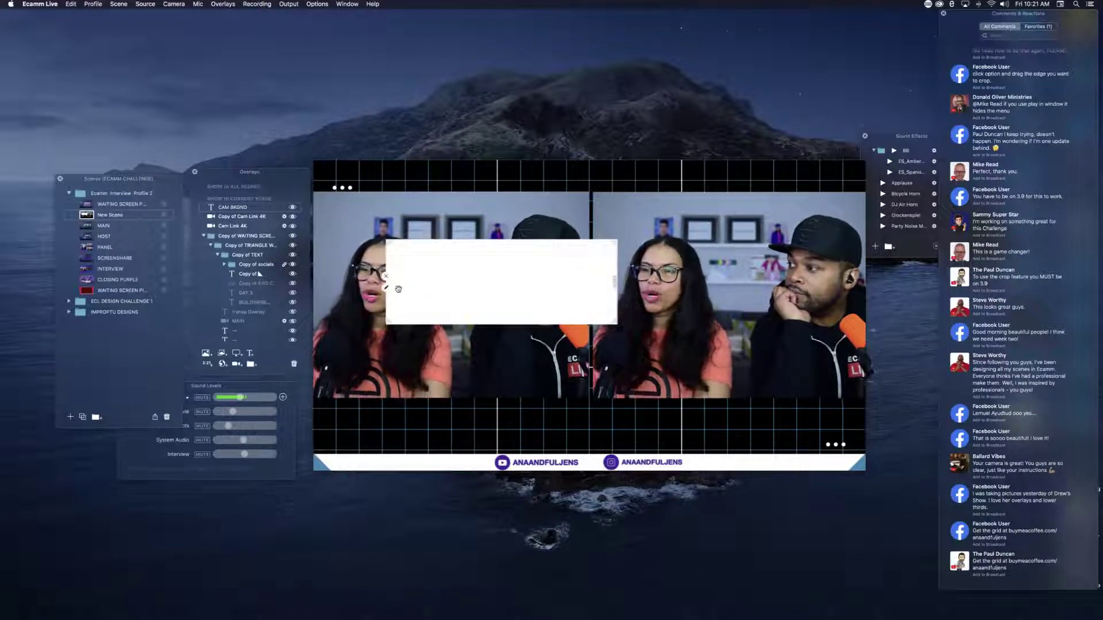
left_click(251, 364)
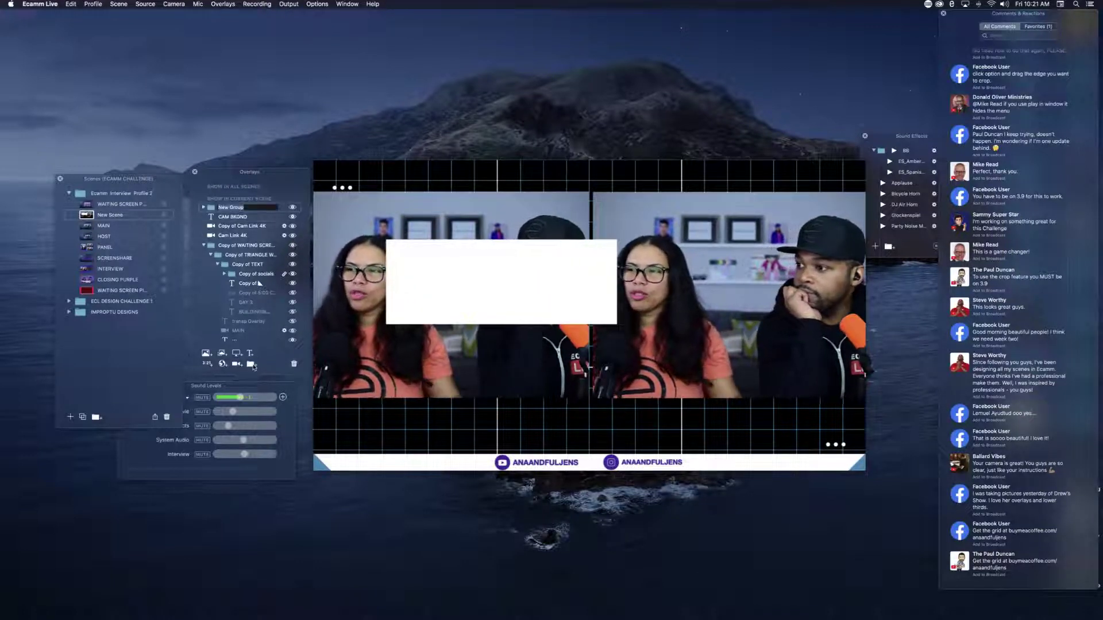
left_click(231, 218)
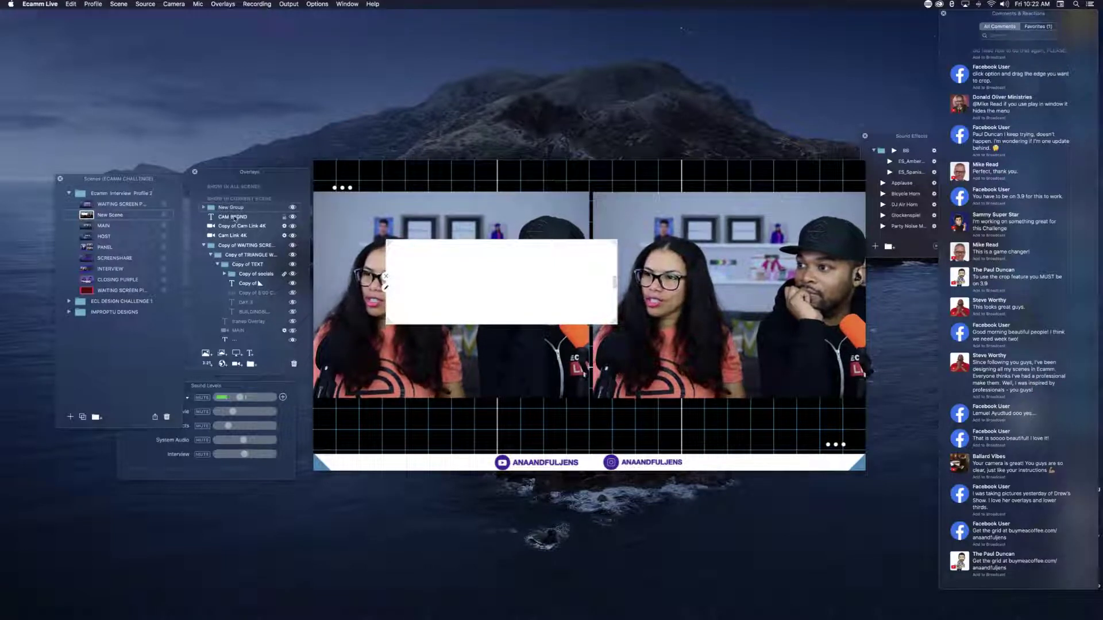
left_click_drag(234, 219, 235, 240)
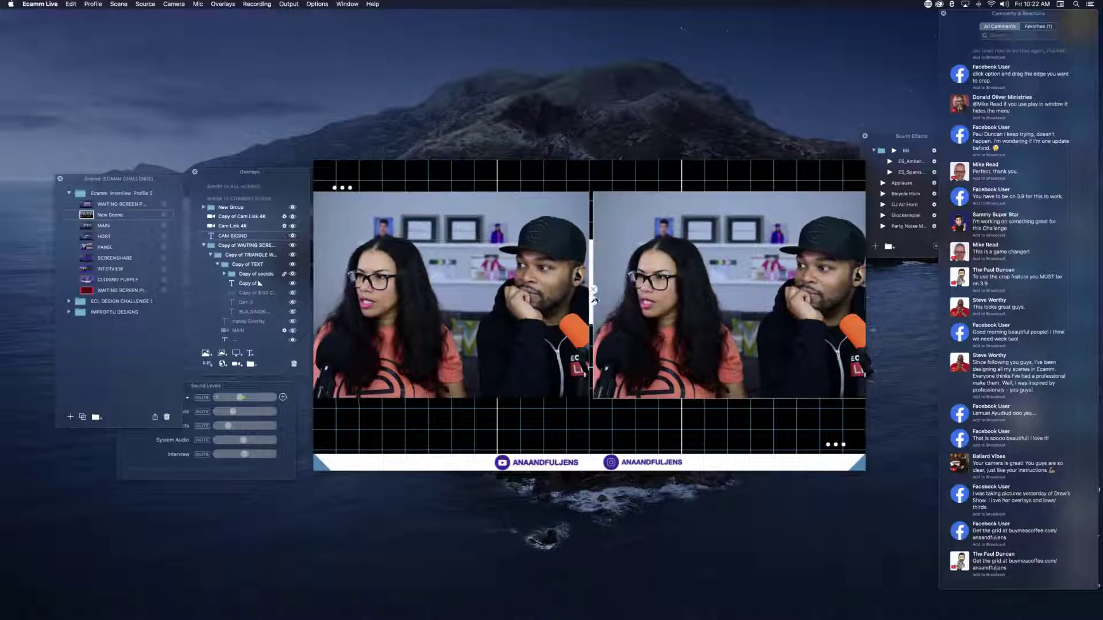
Step: Hide both camera overlays and enlarge the white CAM BKGND rectangle until it spans the full width of the scene
left_click(591, 286)
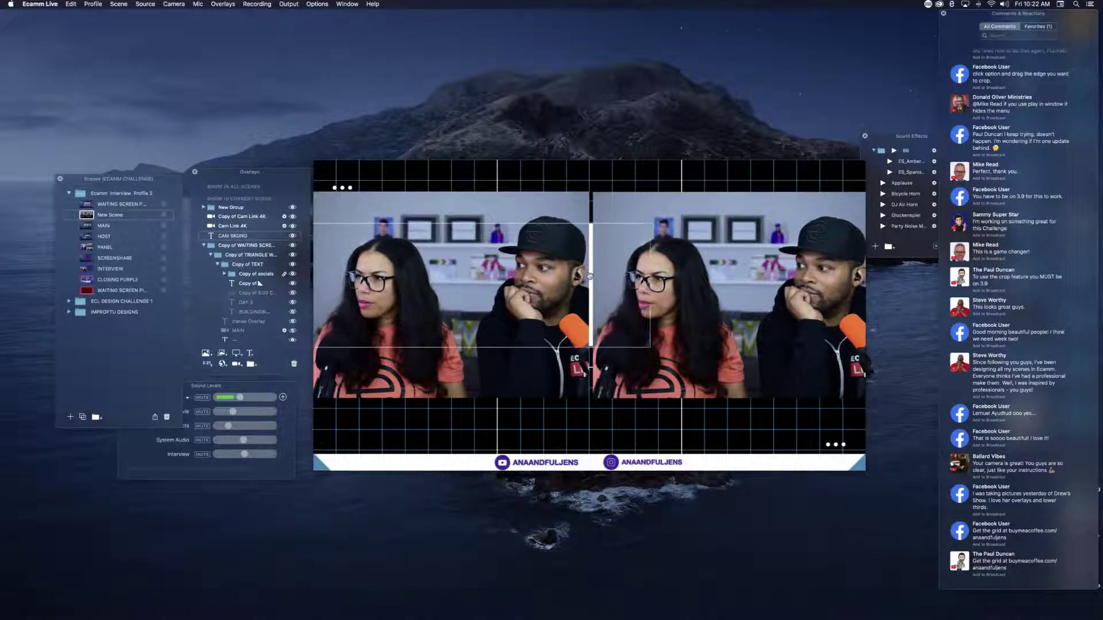
left_click_drag(590, 276, 602, 245)
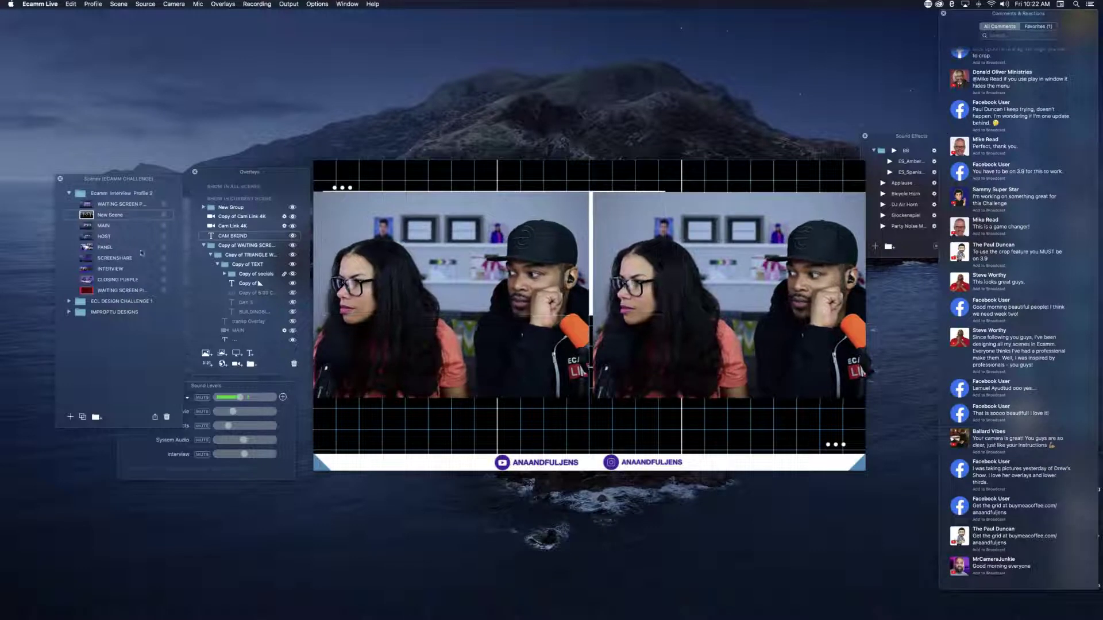
left_click(292, 217)
left_click(293, 226)
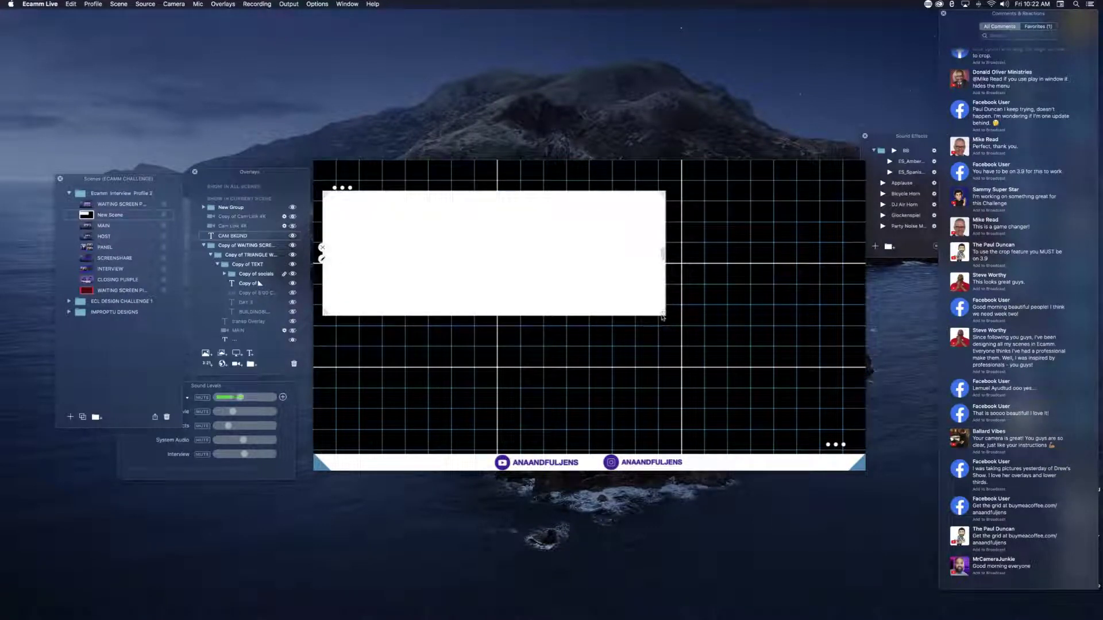
mouse_move(662, 317)
left_mouse_down()
mouse_move(742, 434)
mouse_move(658, 332)
left_mouse_up()
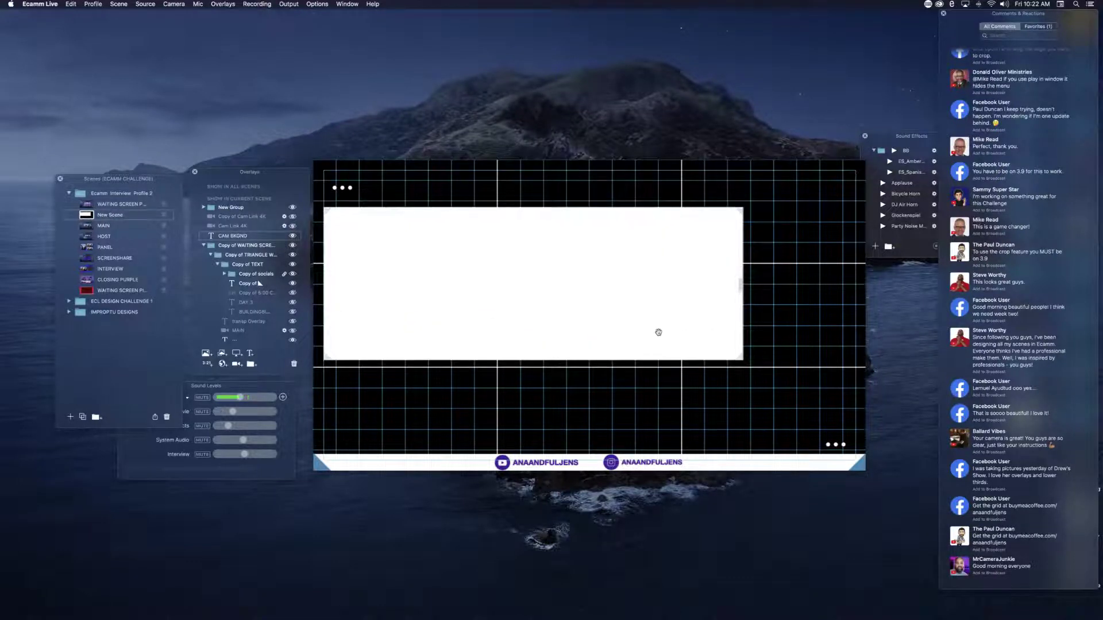
left_click_drag(742, 359, 757, 373)
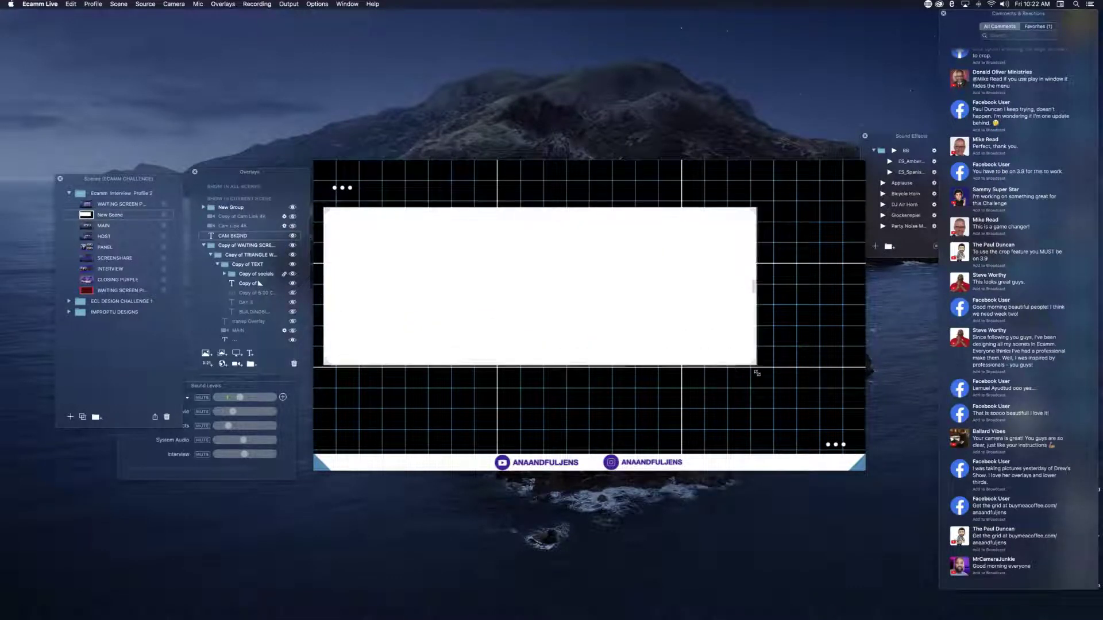
left_click_drag(756, 285, 863, 319)
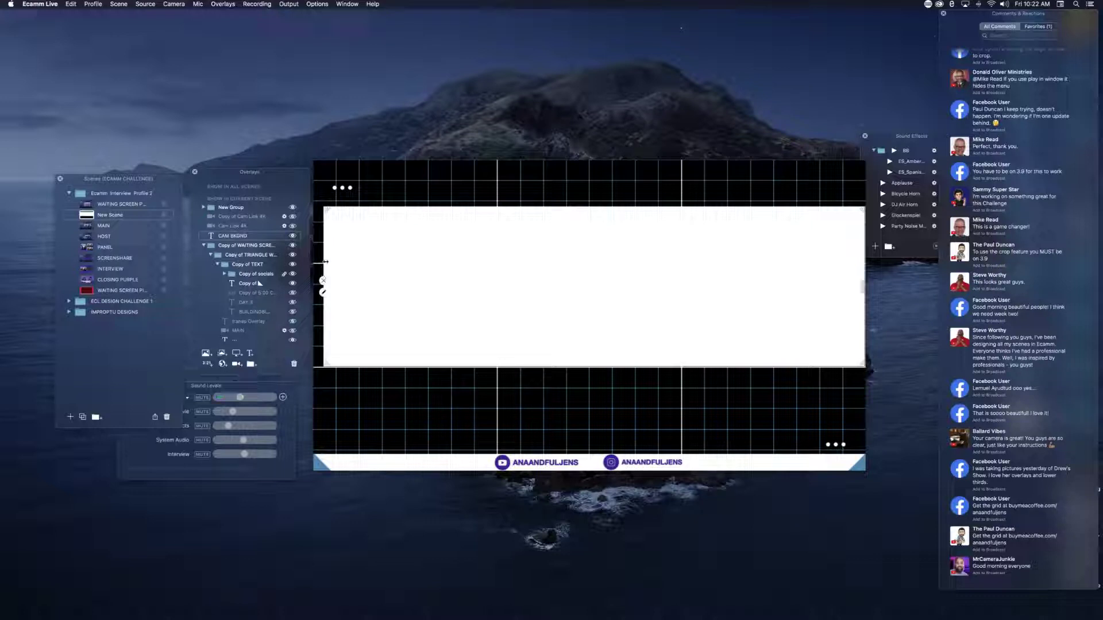
mouse_move(325, 262)
left_mouse_down()
mouse_move(352, 263)
mouse_move(343, 264)
left_mouse_up()
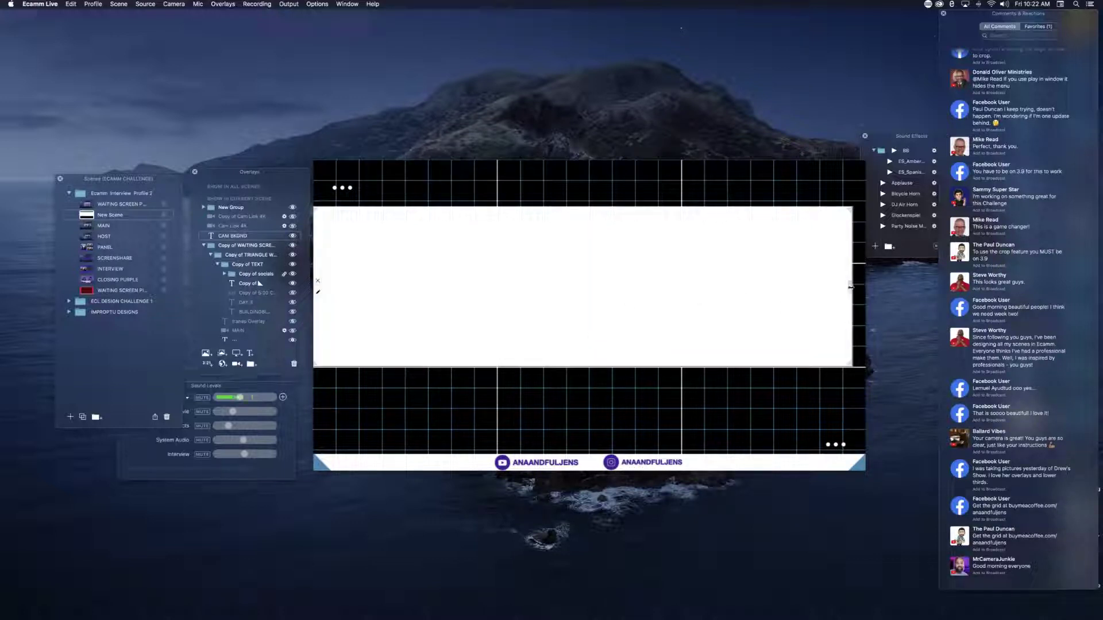
left_click_drag(851, 287, 867, 291)
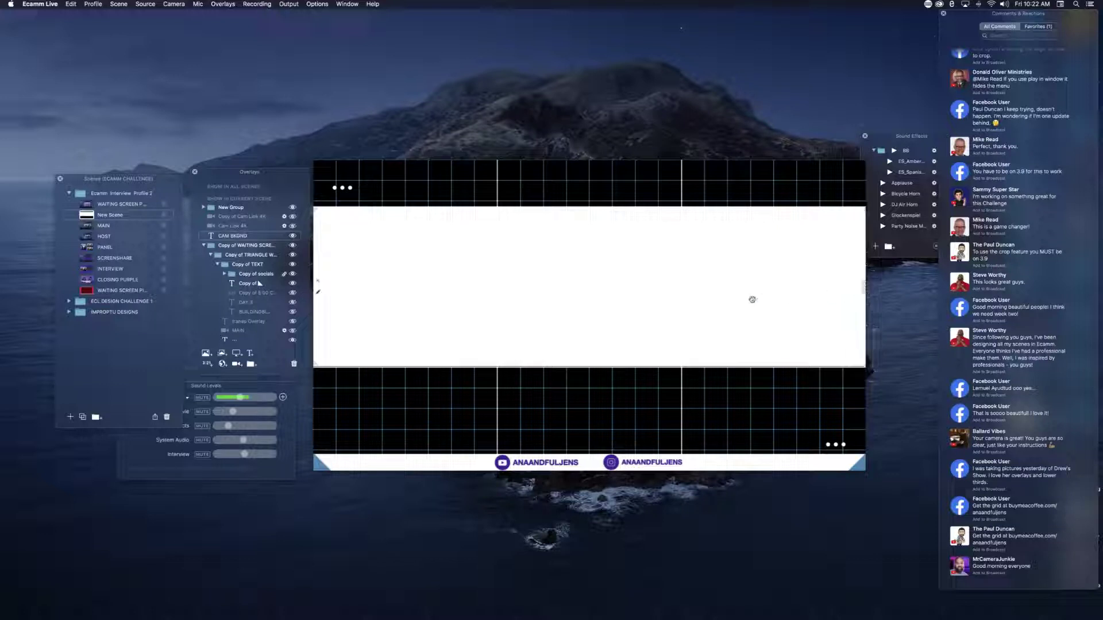
left_click_drag(751, 300, 751, 314)
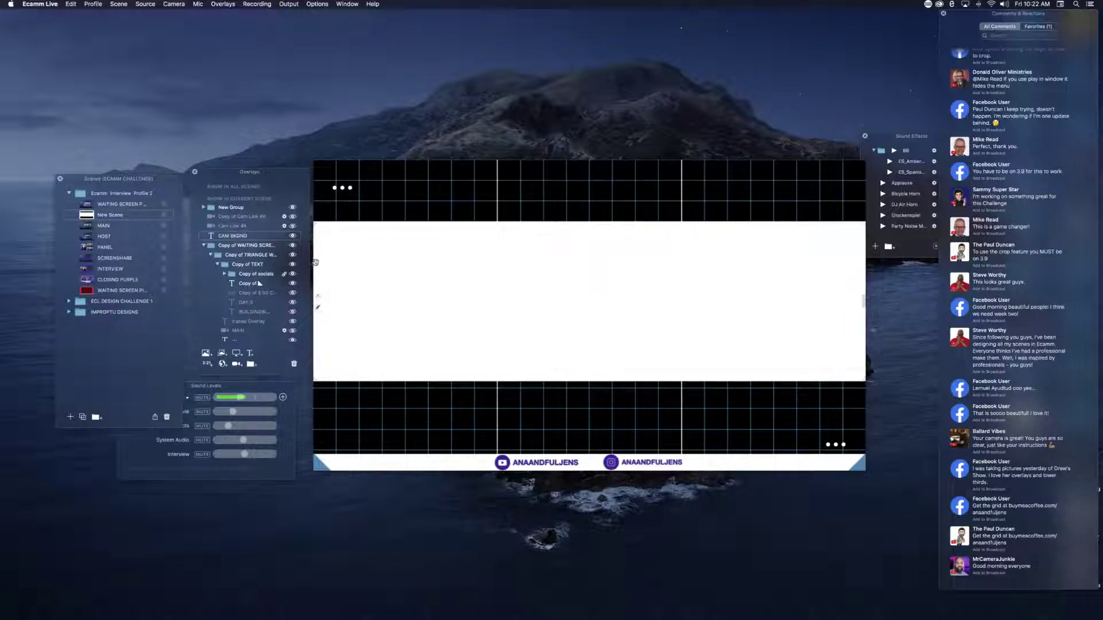
Step: Show and lock both cameras, and fit the white rectangle behind them as a thin divider and border
left_click(292, 217)
left_click(292, 226)
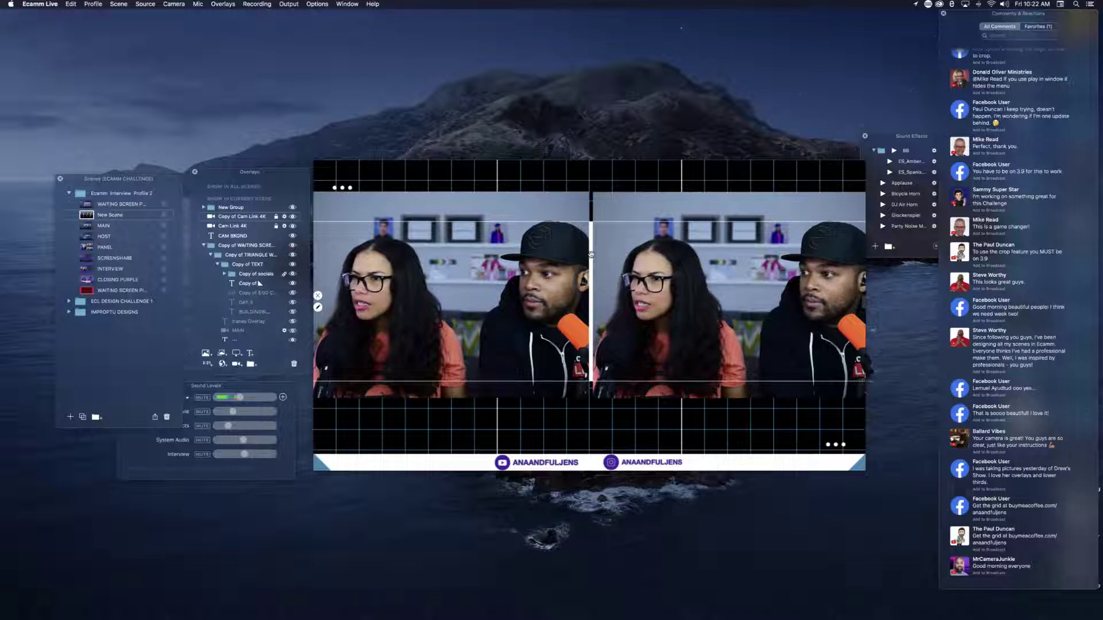
left_click(591, 254)
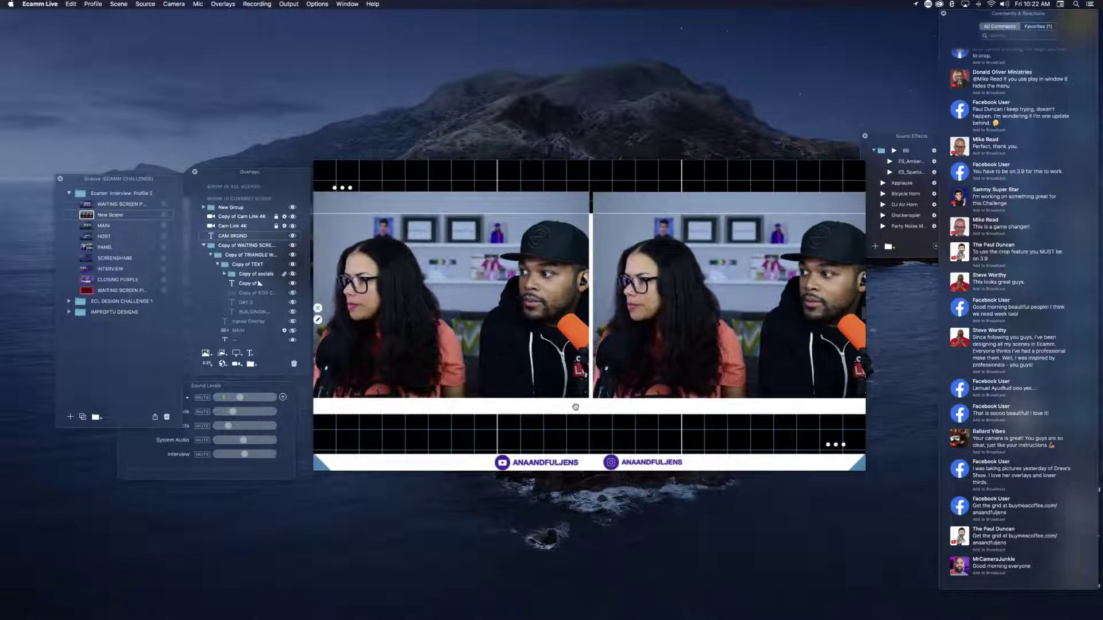
left_click_drag(575, 393, 574, 385)
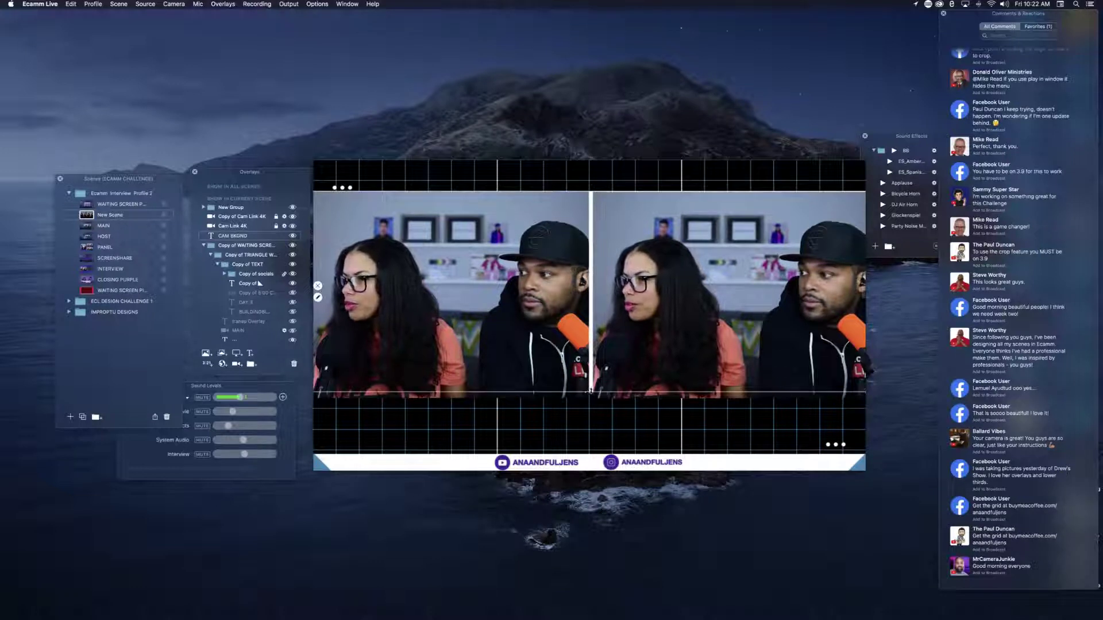
left_click_drag(591, 391, 591, 397)
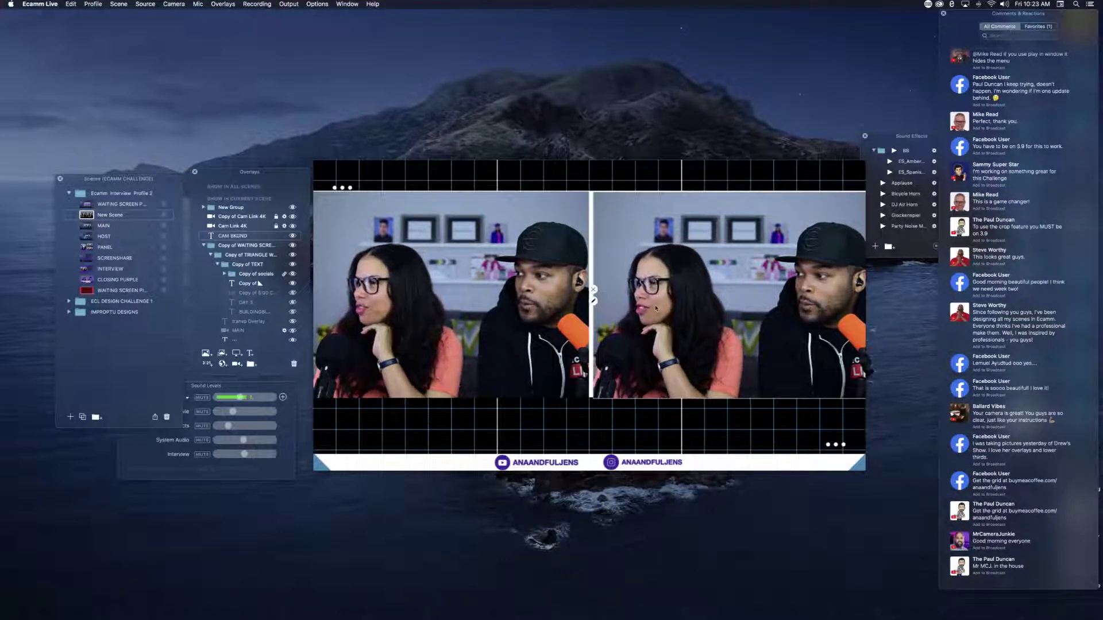
Step: Rename the Copy of Cam Link 4K overlay as 2ND
left_click(243, 217)
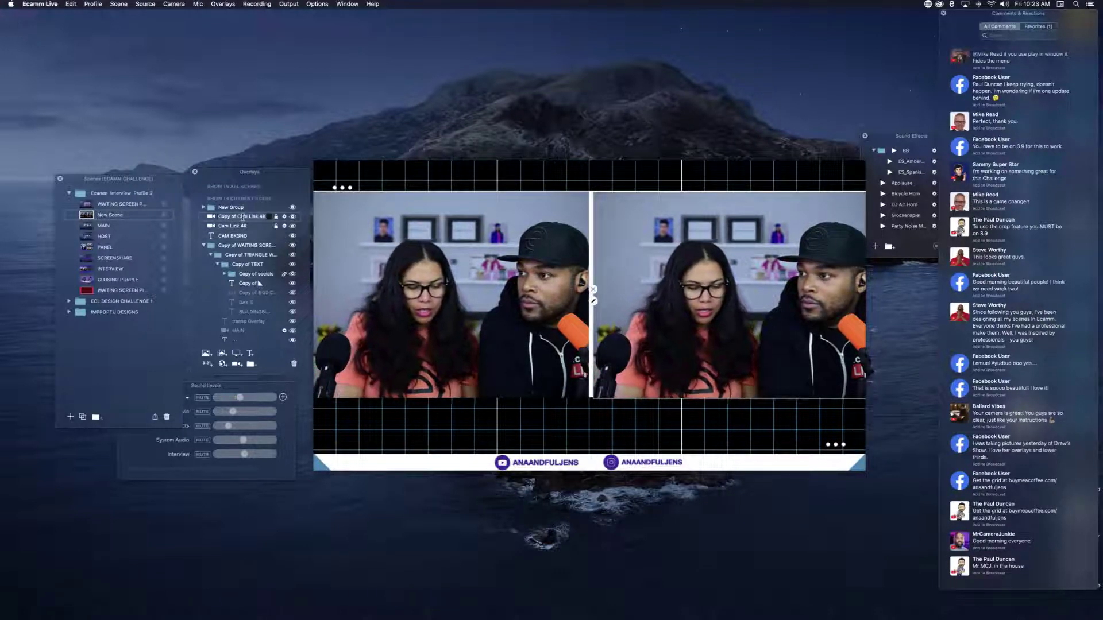
key("super+a")
type("2ND")
key("Return")
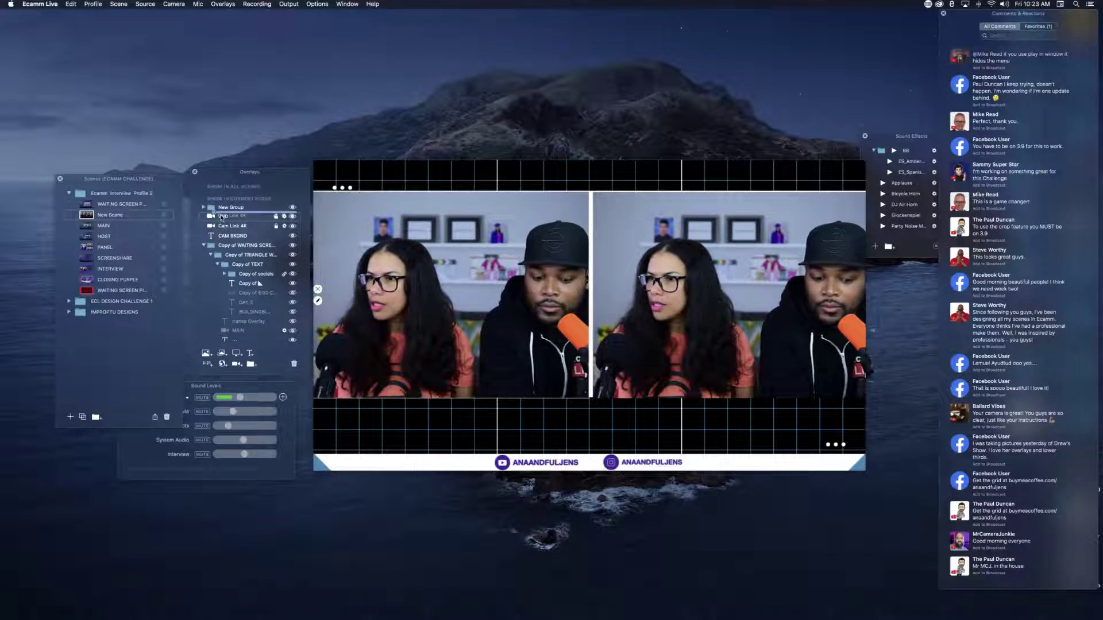
Step: Move the Cam Link 4K overlay into the new group and rename it FIRST
left_click_drag(234, 226, 233, 218)
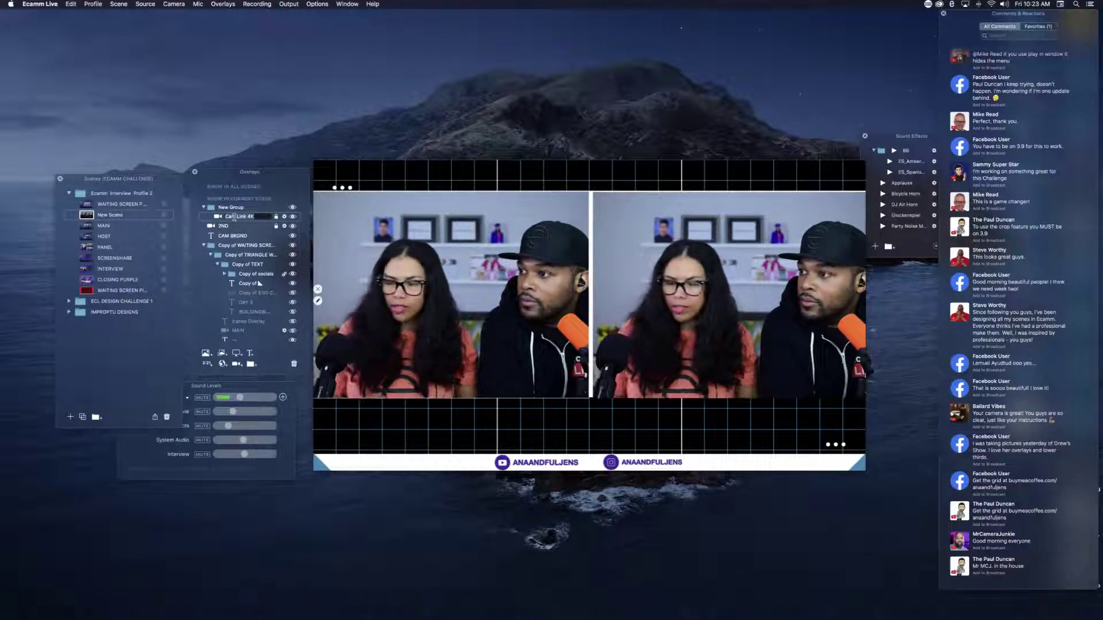
key("super+a")
type("FIRST")
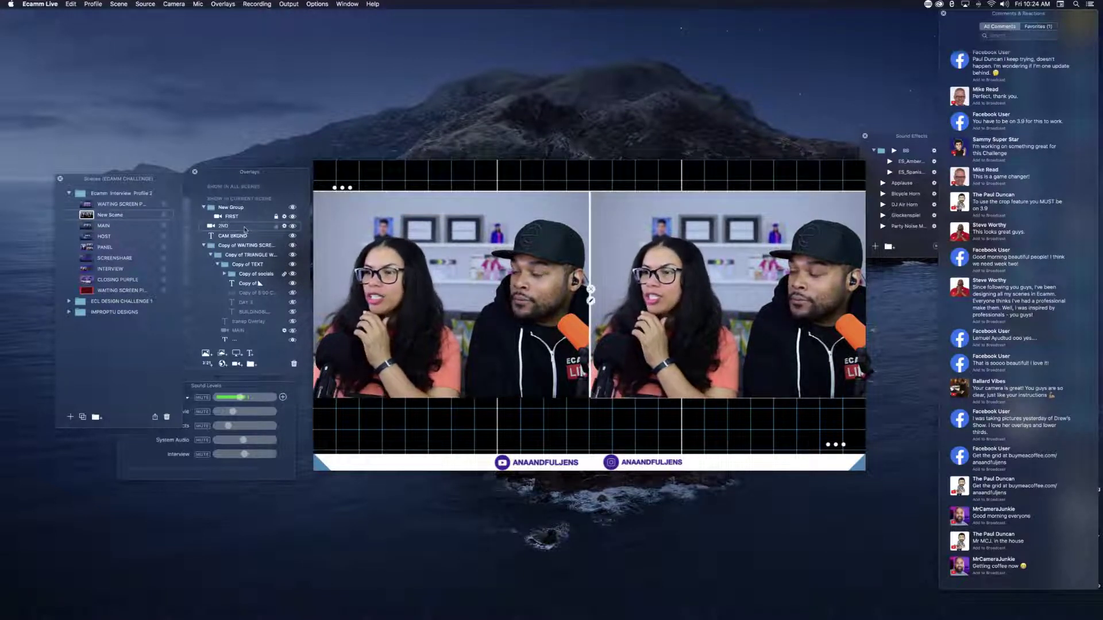
Step: Rename the new overlay group as CAMERAS
mouse_move(395, 225)
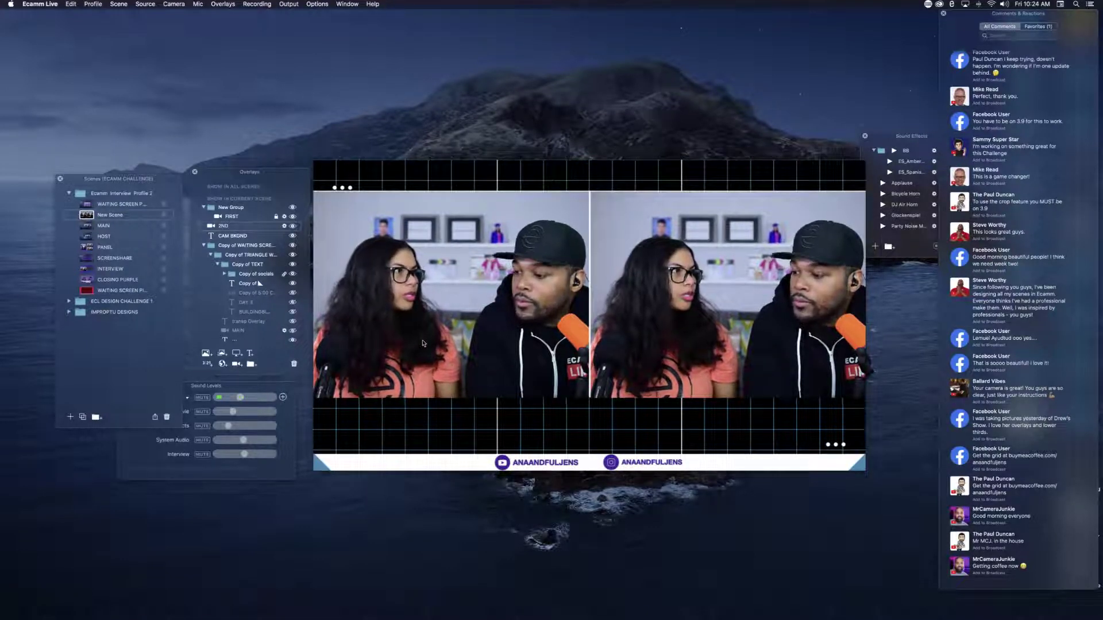
double_click(233, 208)
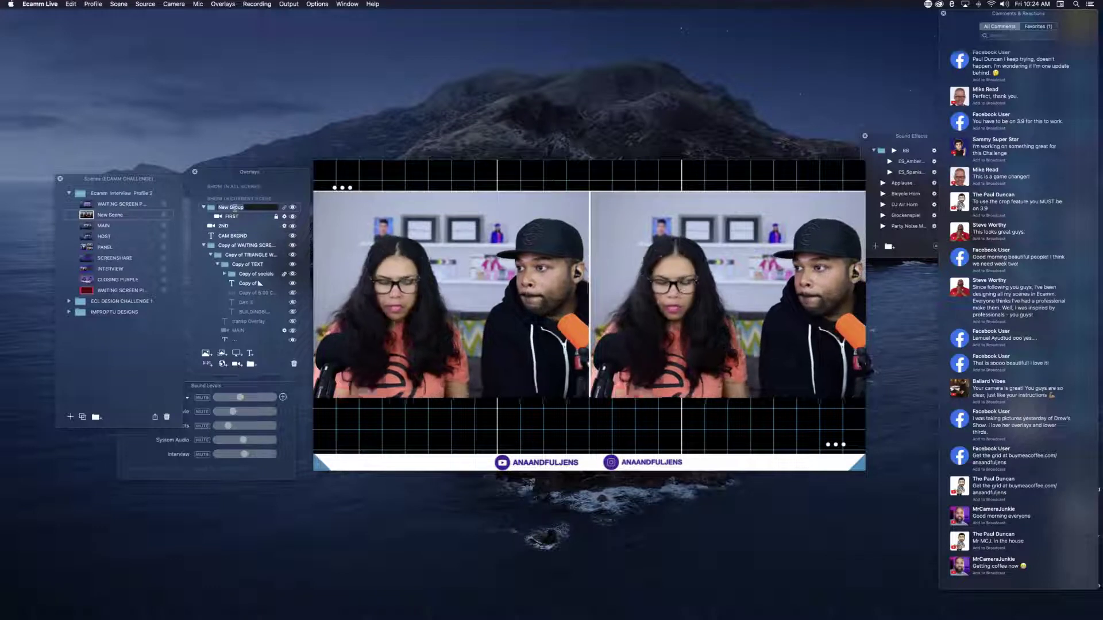
type("CAMERAS")
key("Return")
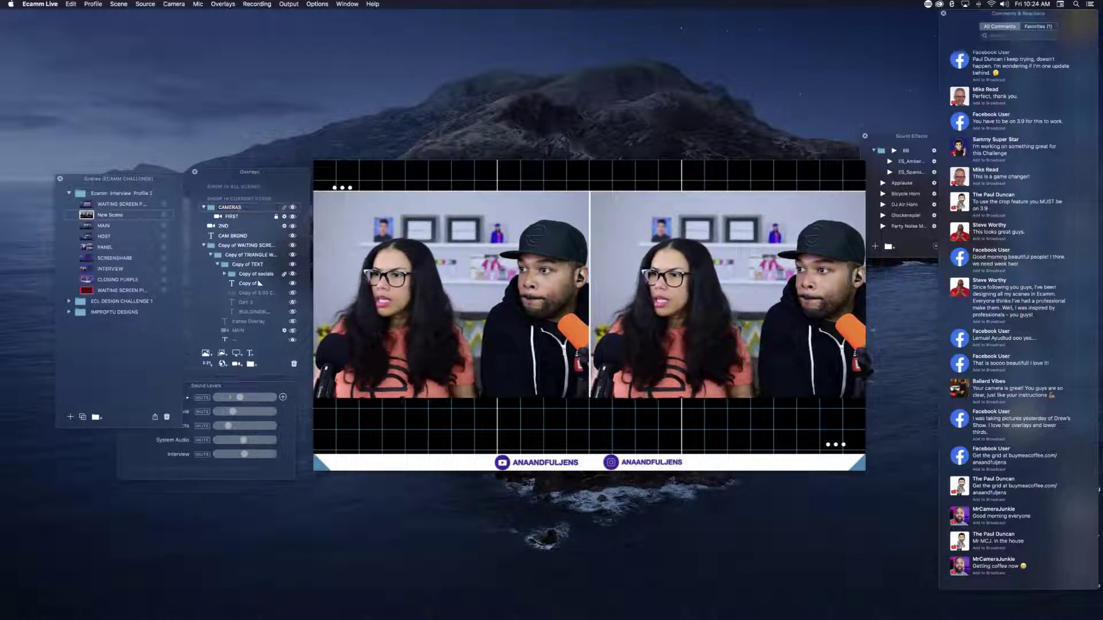
Step: Move the 2ND and CAM BKGND overlays into the CAMERAS group, link the group, and shift it slightly down
left_click_drag(225, 228, 224, 227)
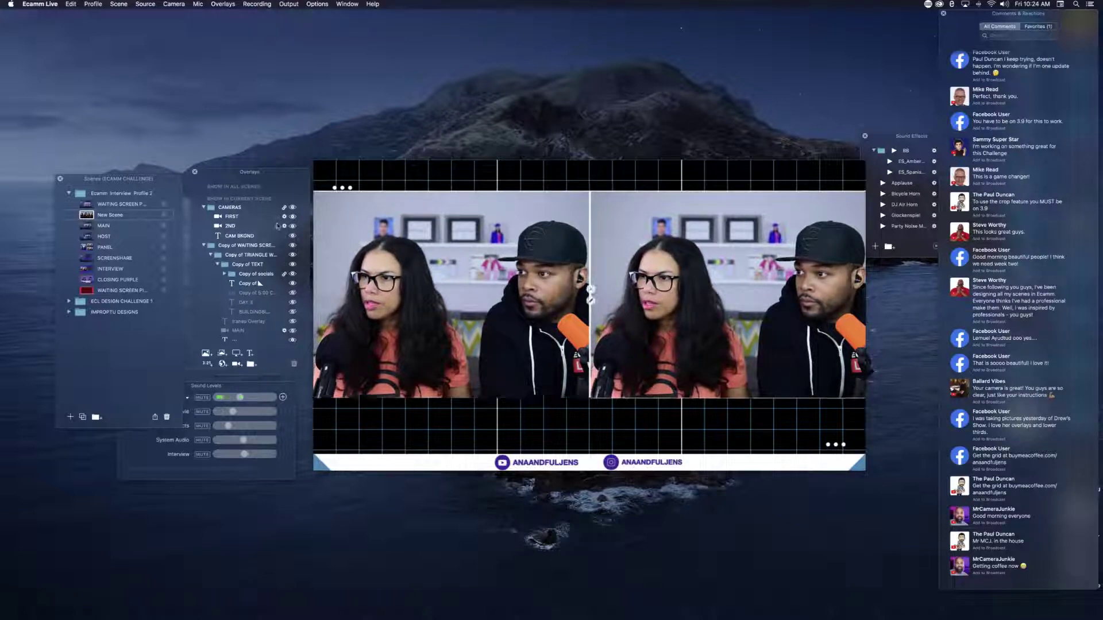
left_click_drag(506, 246, 506, 261)
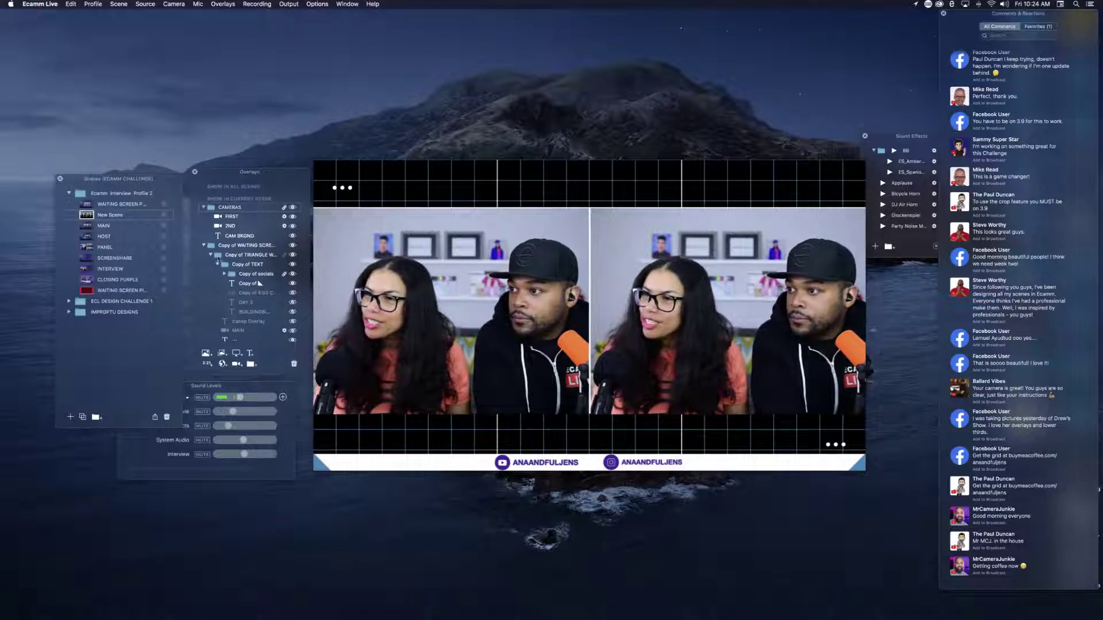
Step: Hide the copied text, dots and bottom bar overlays, and lock the FIRST, 2ND and CAM BKGND overlays
left_click(293, 256)
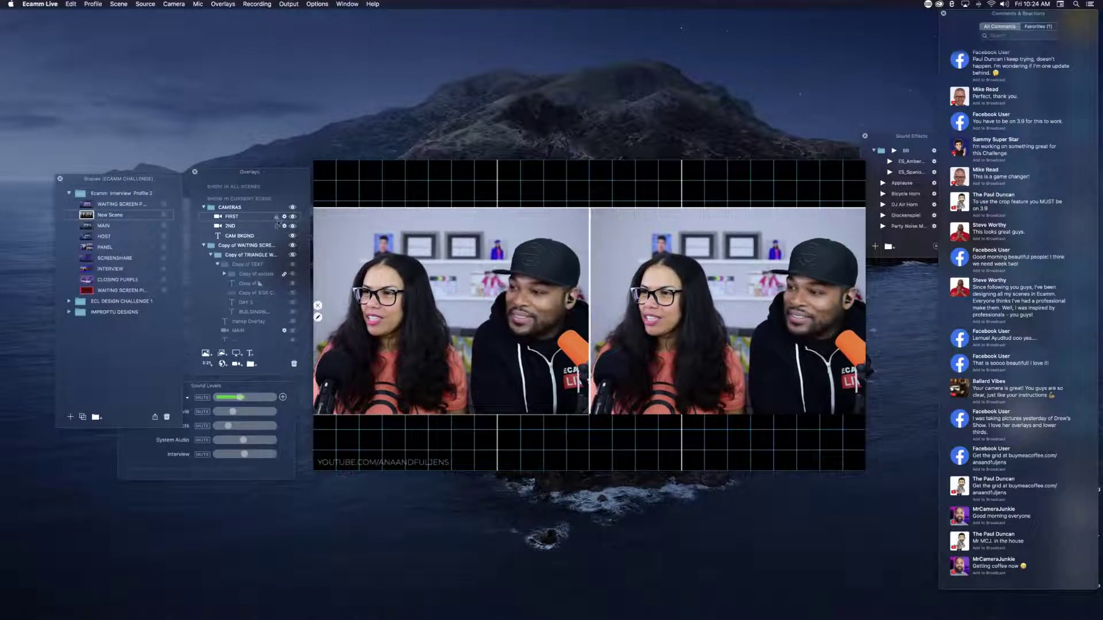
left_click(276, 226)
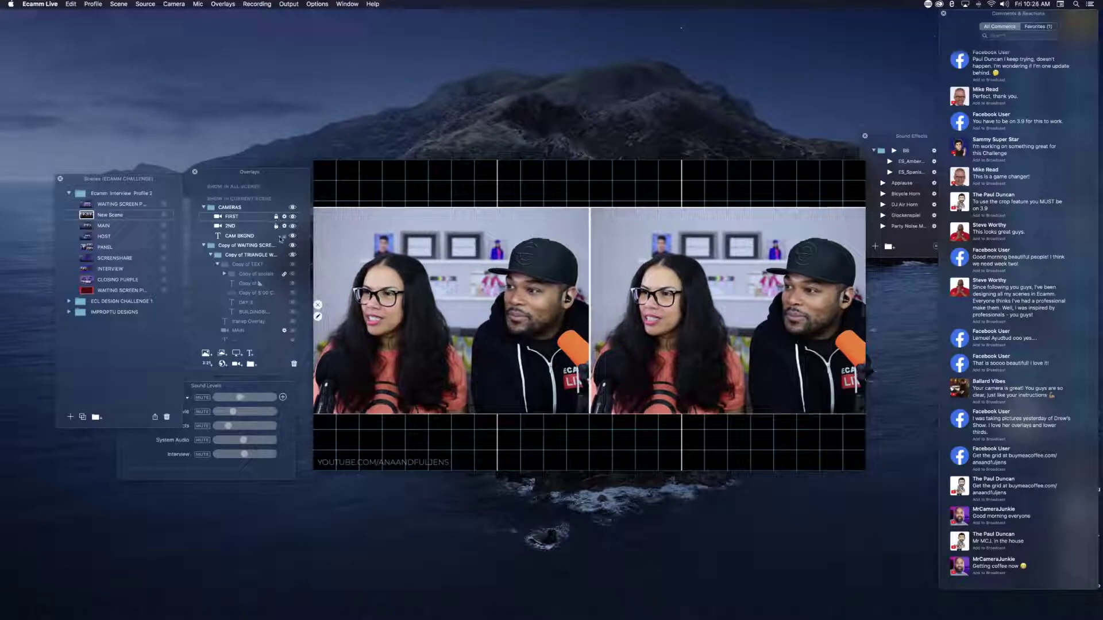
left_click(284, 235)
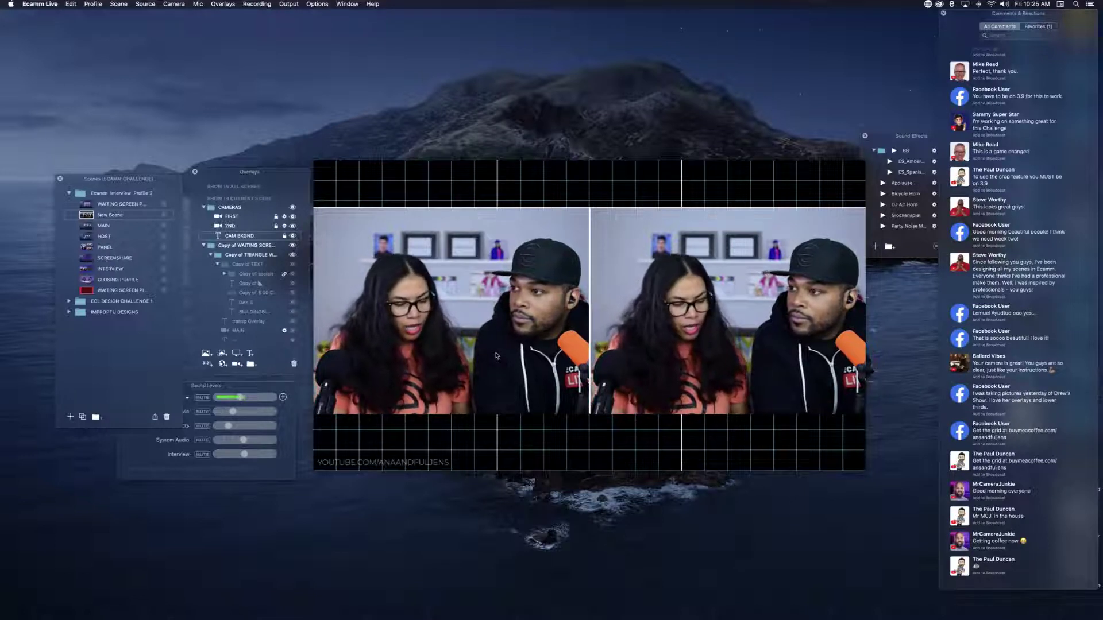
Step: Create a new overlay group inside CAMERAS, and start a text overlay with its placeholder text cleared and the margin at minimum
key("super+g")
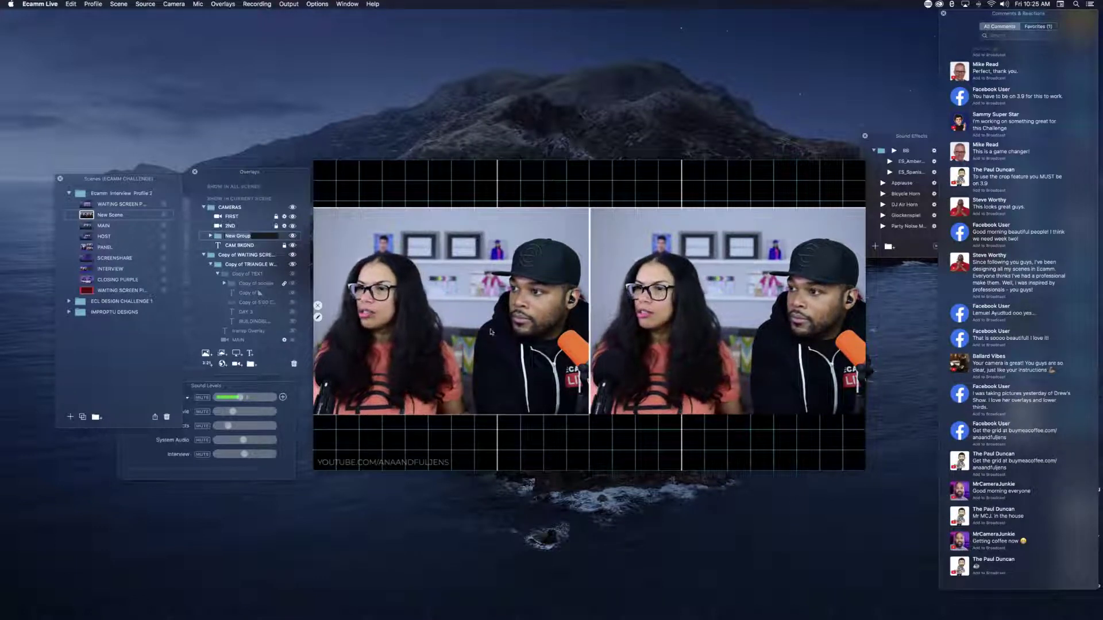
left_click(370, 221)
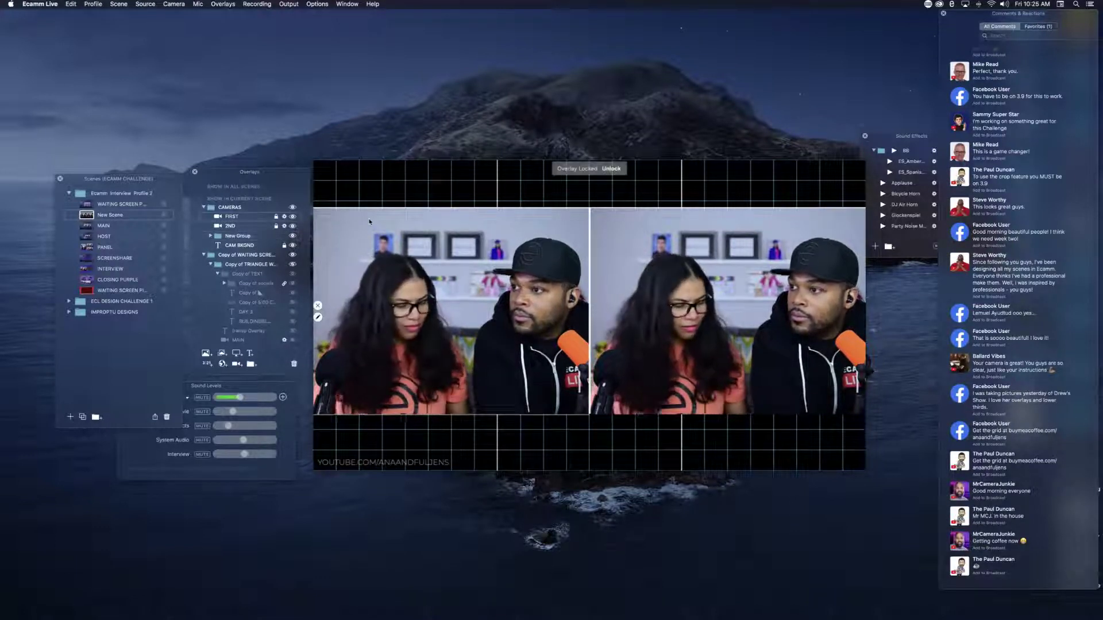
key("super+t")
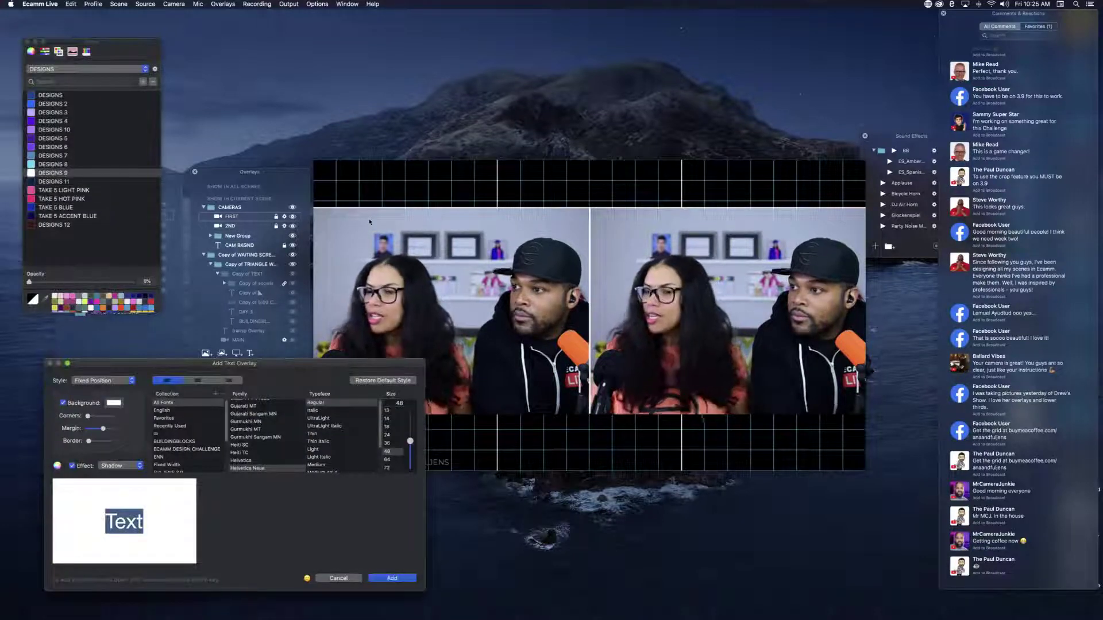
key("BackSpace")
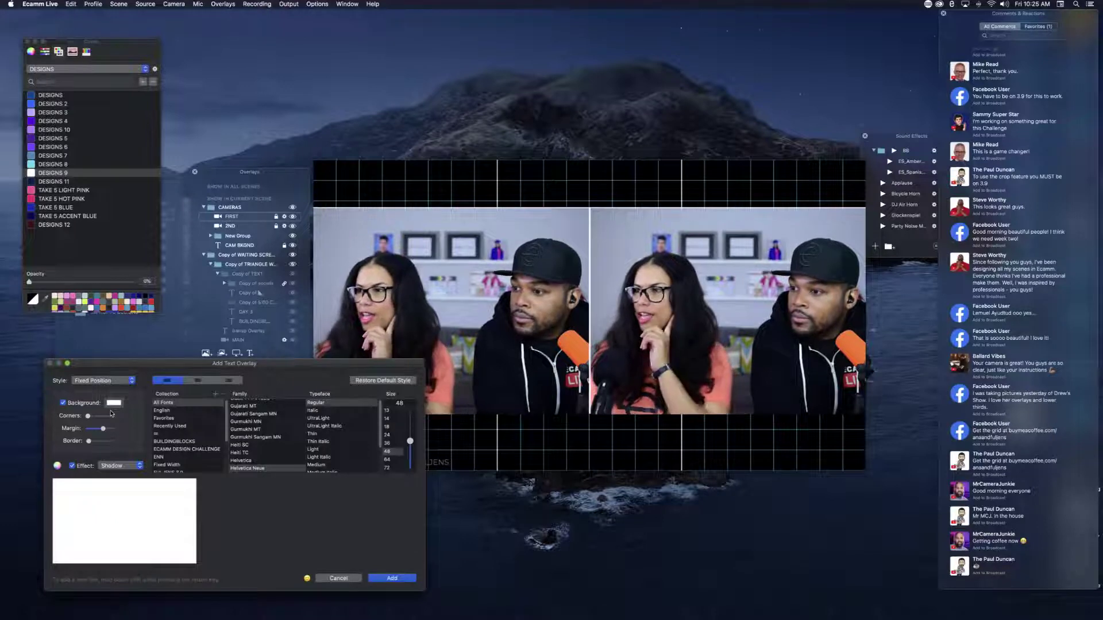
left_click_drag(101, 430, 91, 430)
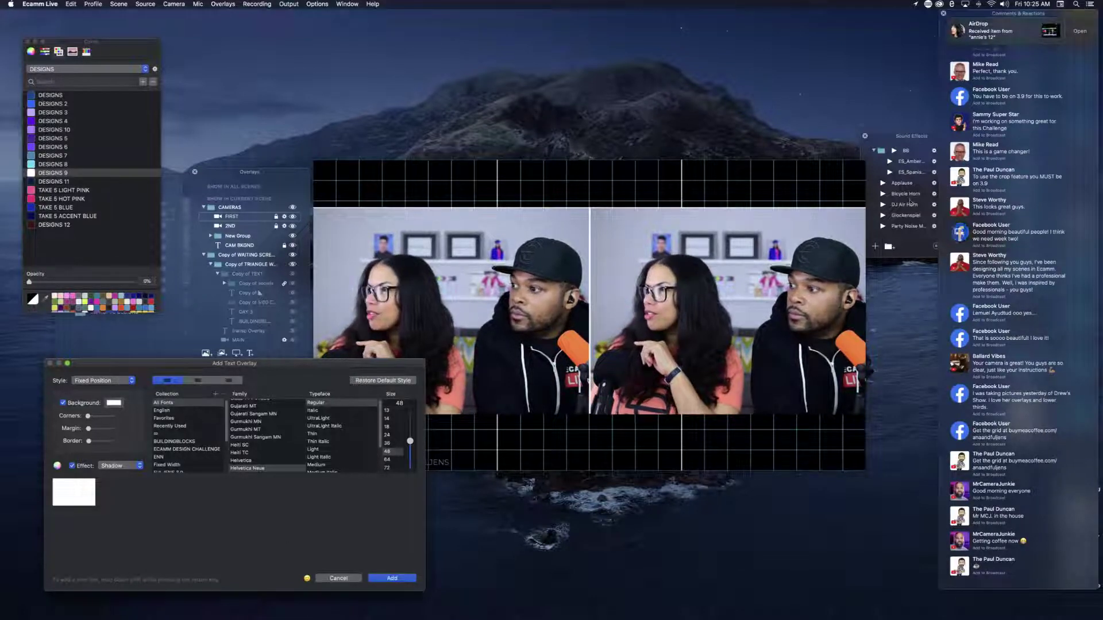
Step: Open the received photo IMG_1193.heic in Preview to examine its broadcast layout, move its window aside, and return to Ecamm Live
left_click(1080, 32)
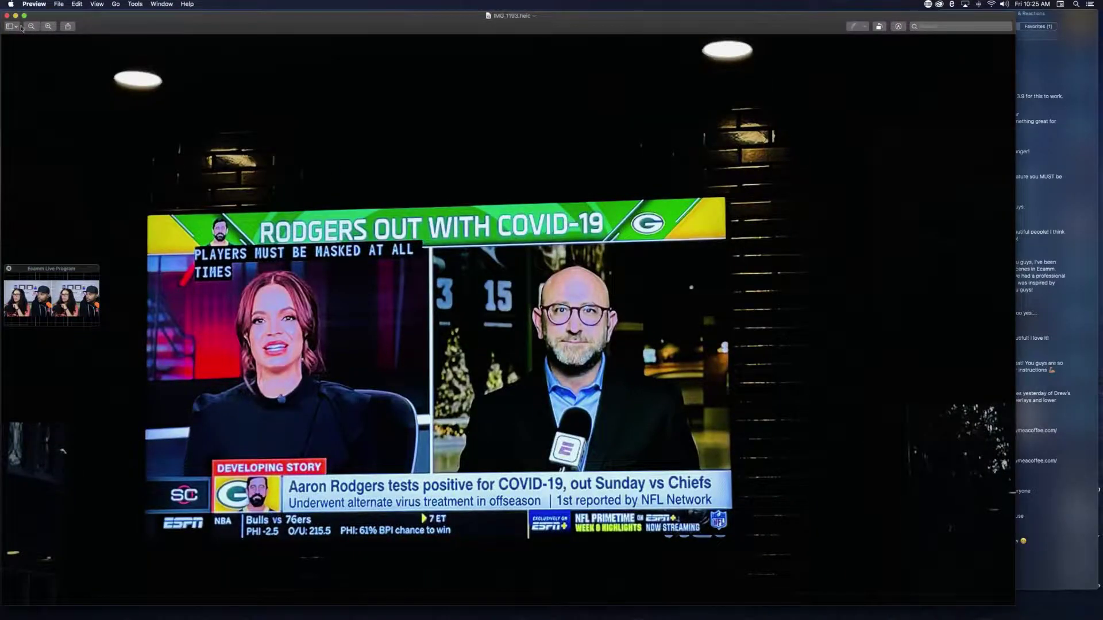
left_click_drag(66, 20, 98, 10)
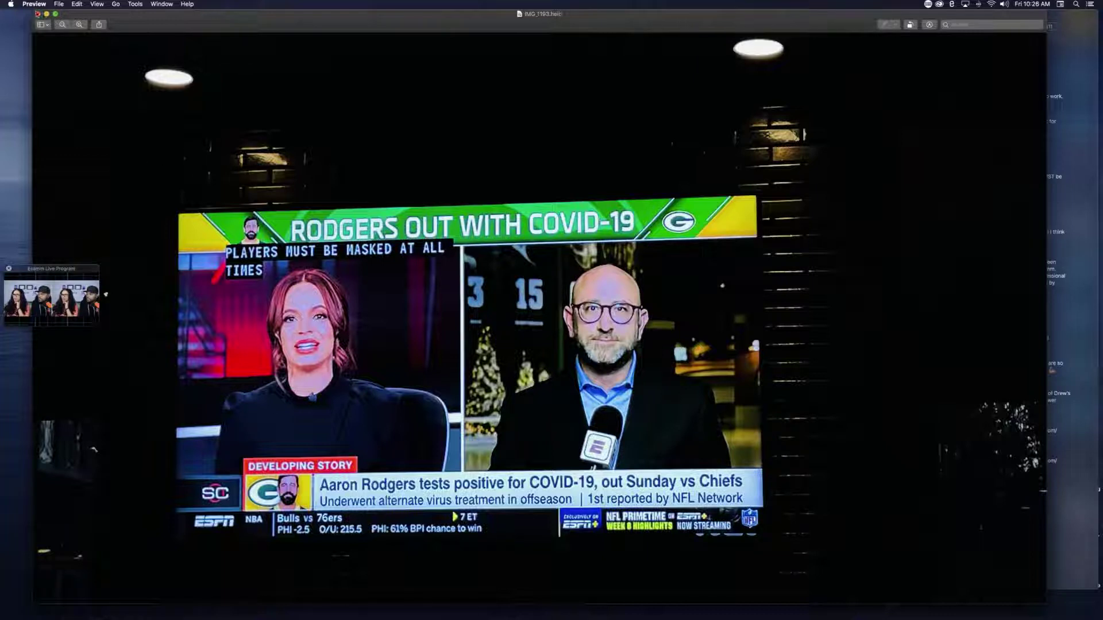
left_click(55, 13)
double_click(111, 56)
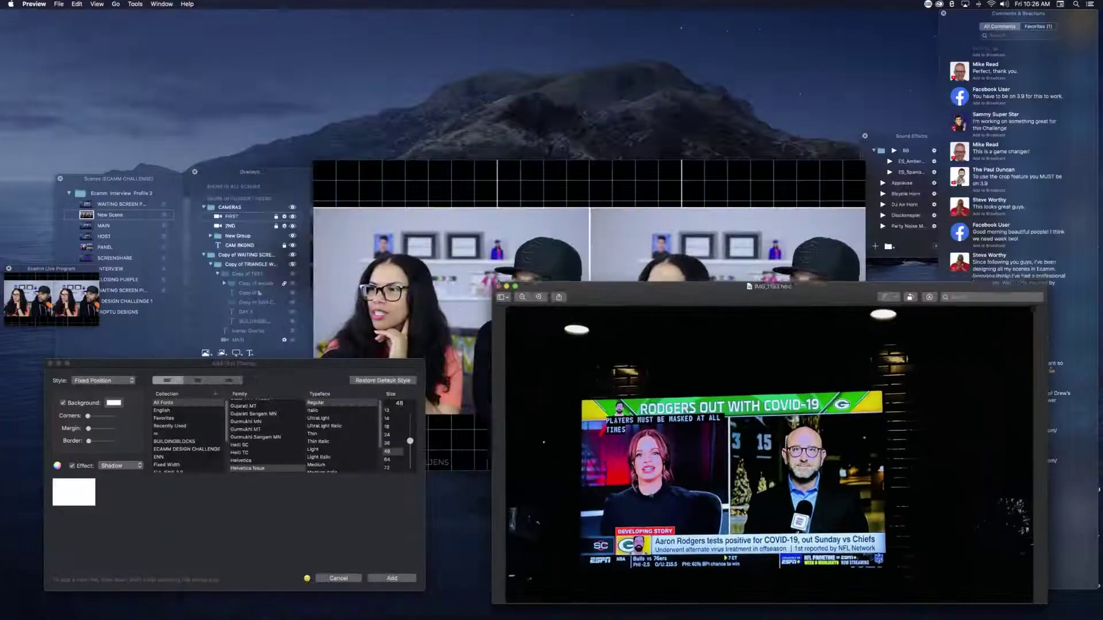
left_click_drag(644, 296, 774, 297)
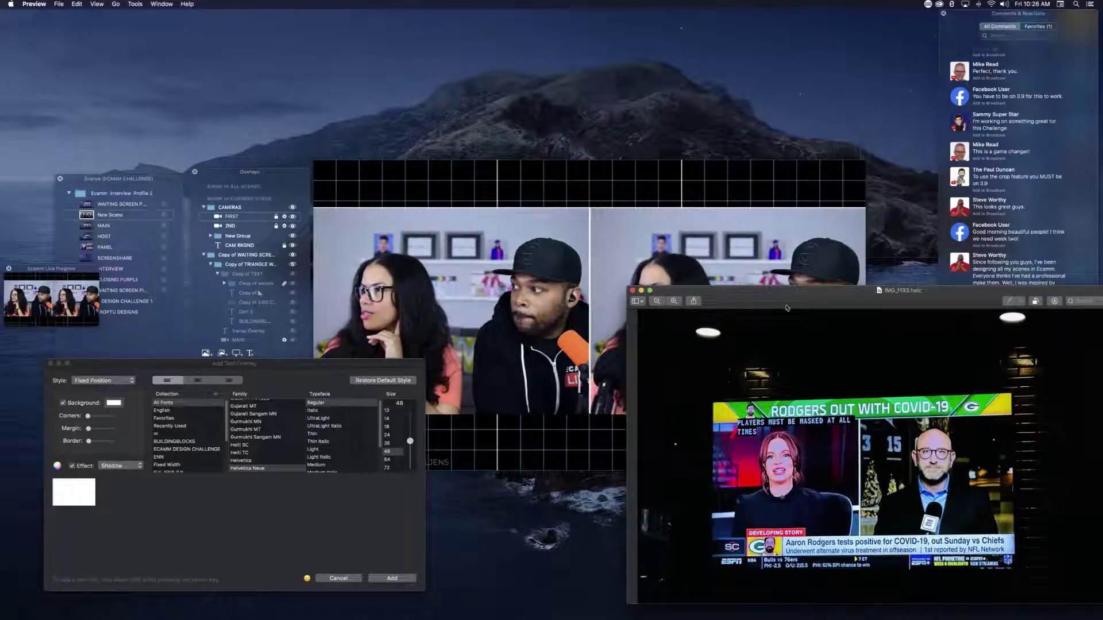
double_click(669, 290)
left_click_drag(683, 107, 790, 143)
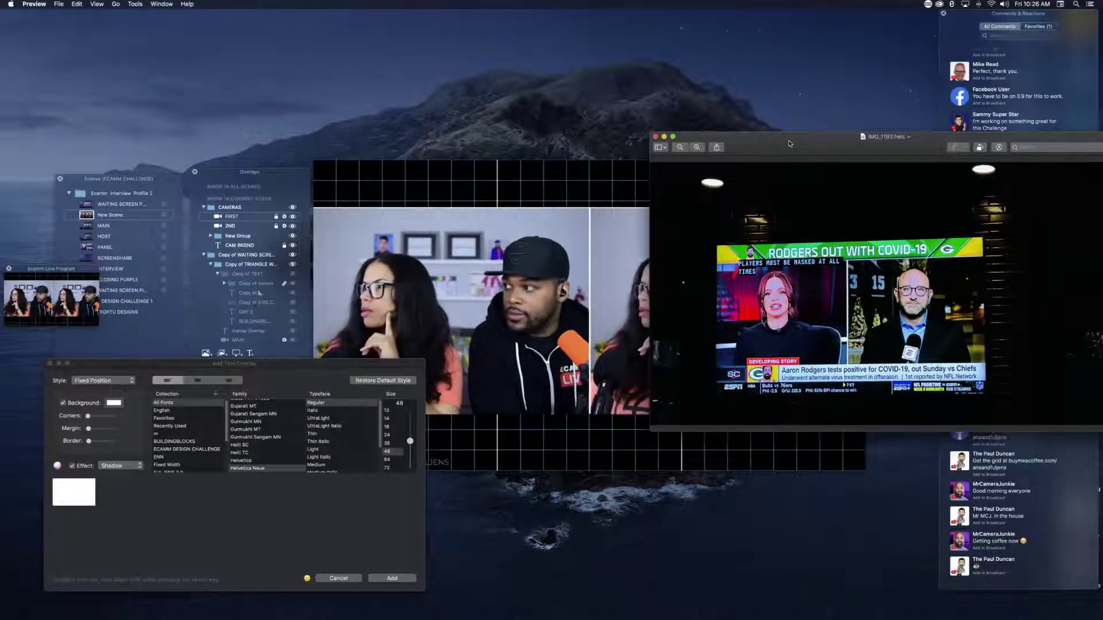
key("cmd+w")
left_click(260, 293)
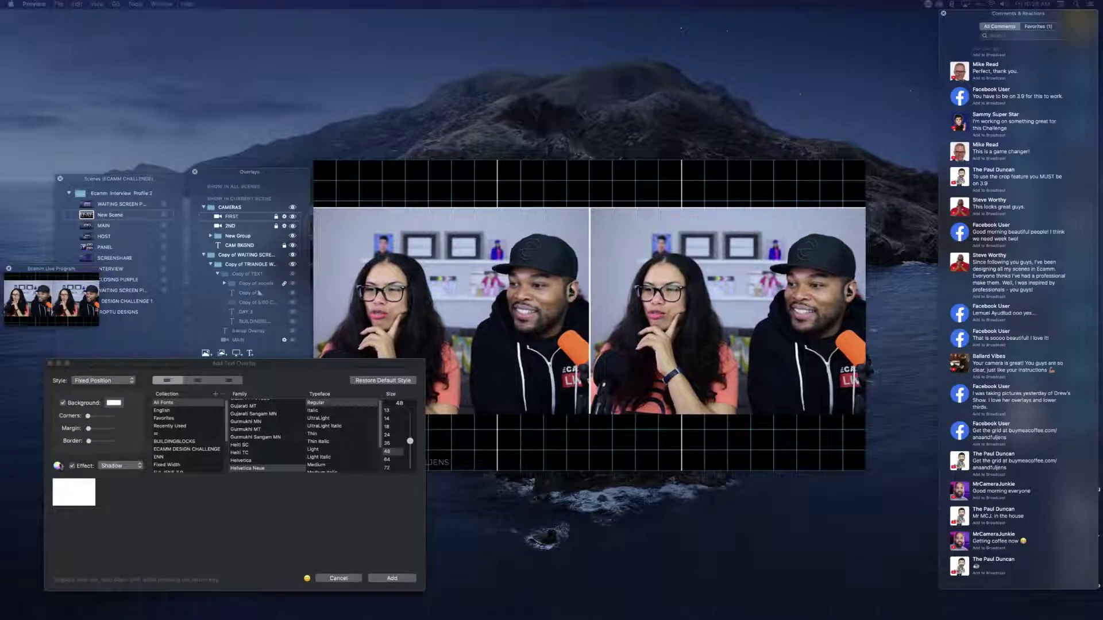
Step: Sample a green for the overlay text and save it in the DESIGNS palette as ESPN GREEN
left_click(57, 466)
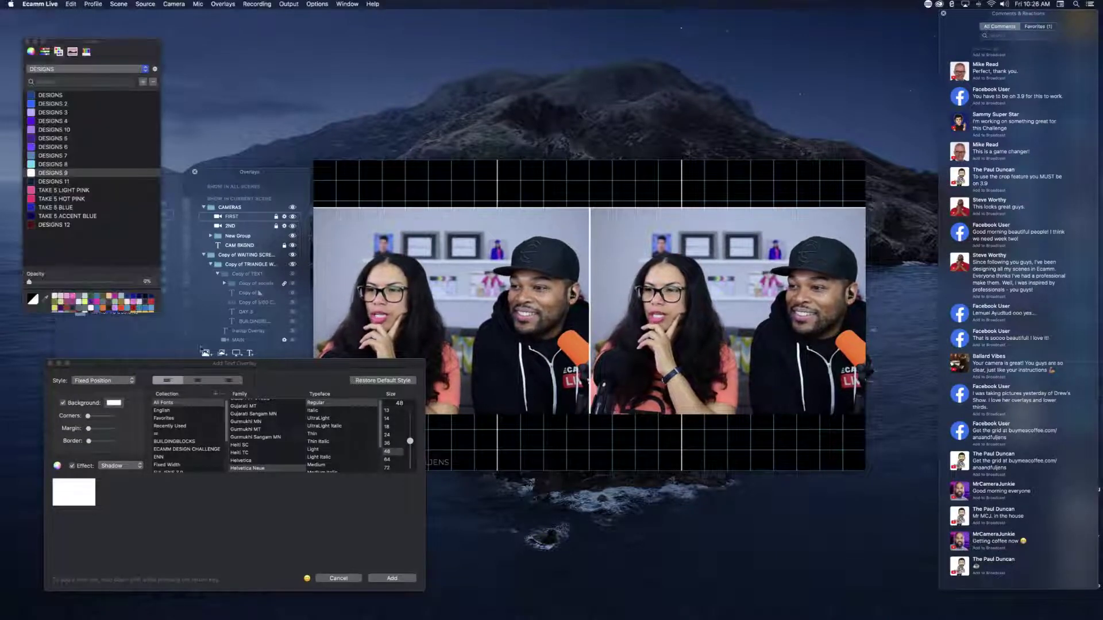
left_click(46, 301)
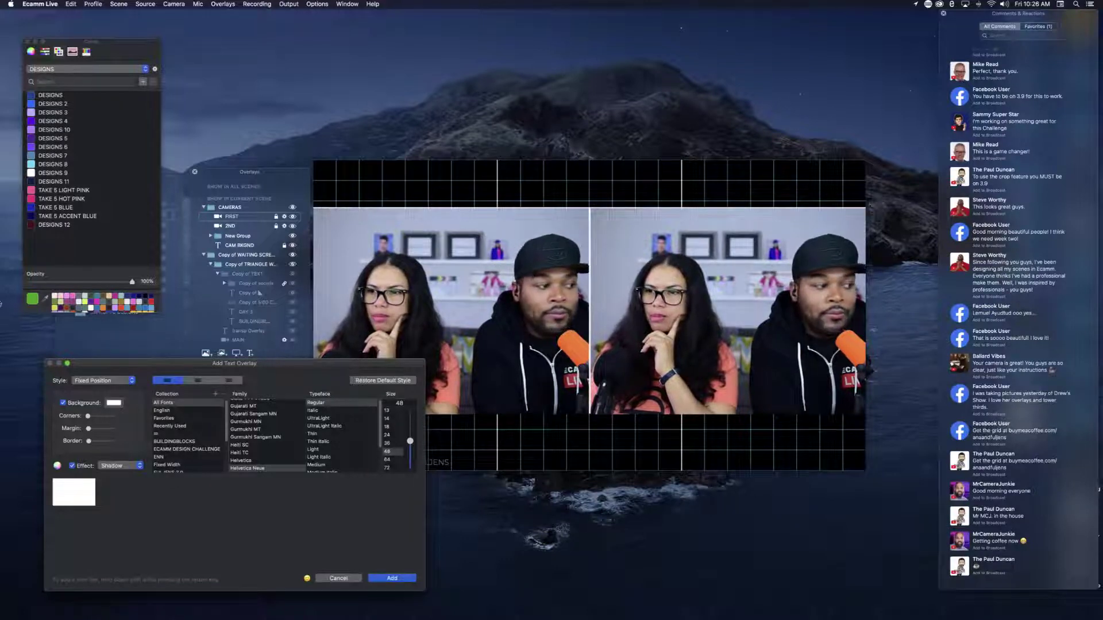
left_click_drag(32, 304, 37, 253)
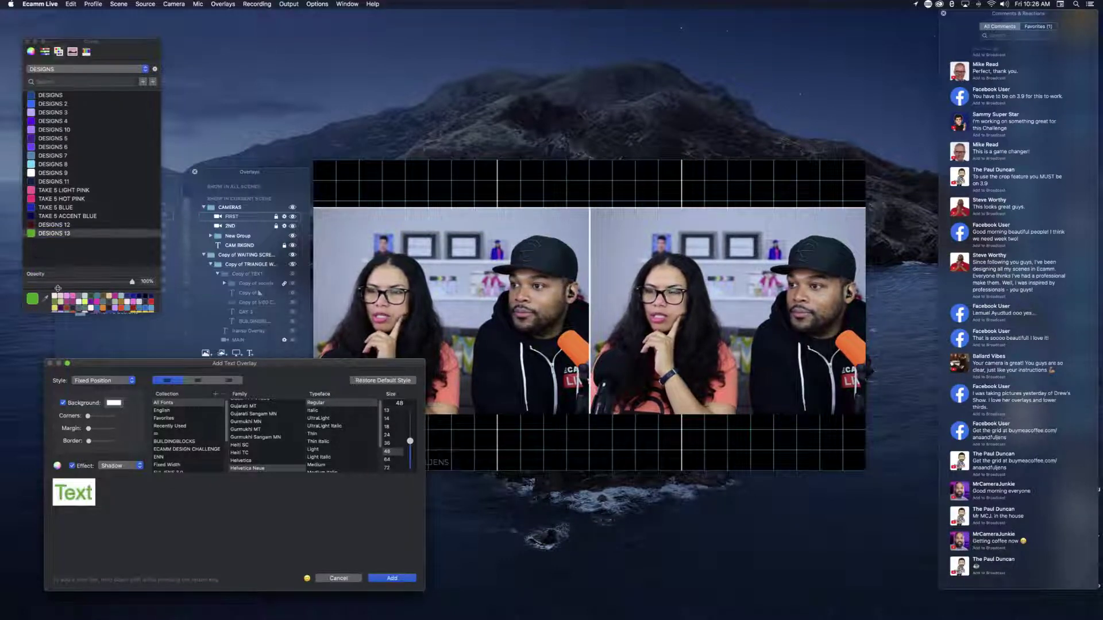
double_click(62, 235)
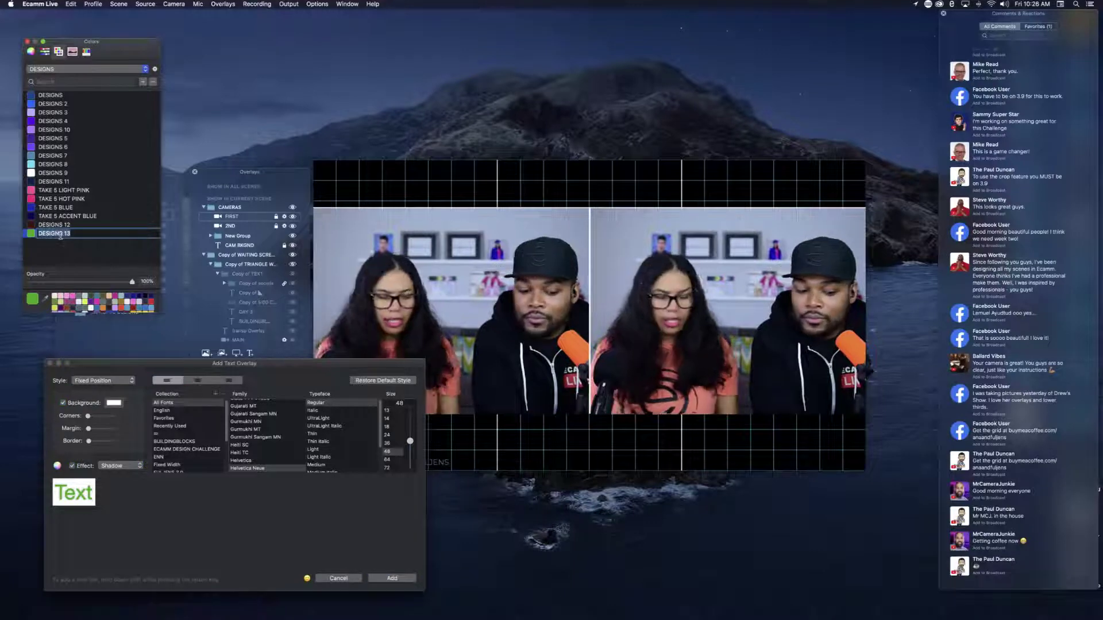
type("ESPN GREEN")
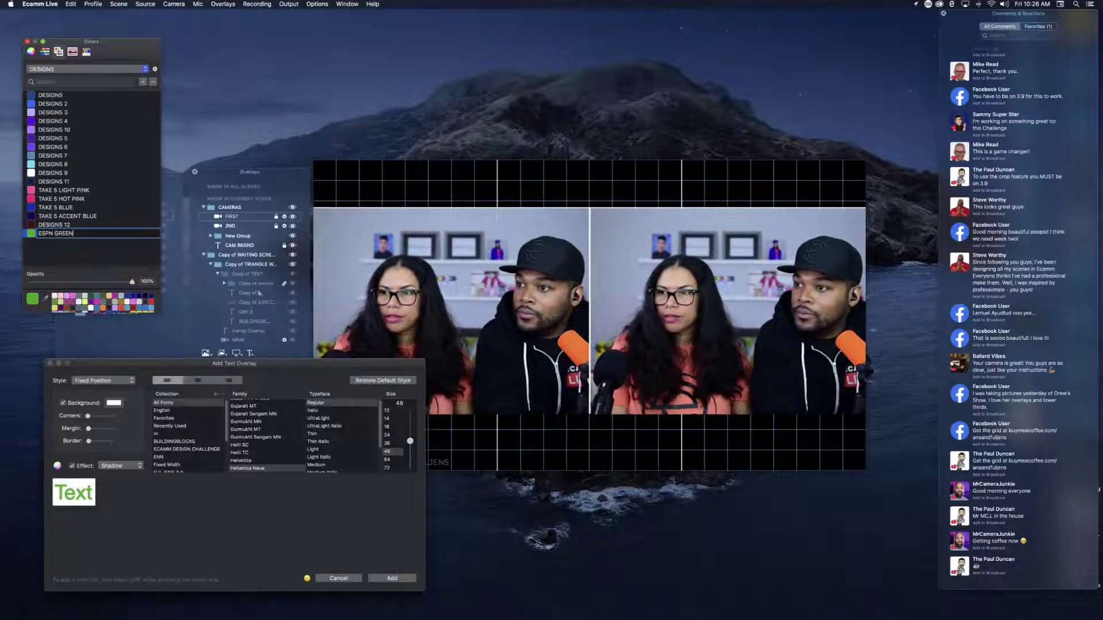
key("Return")
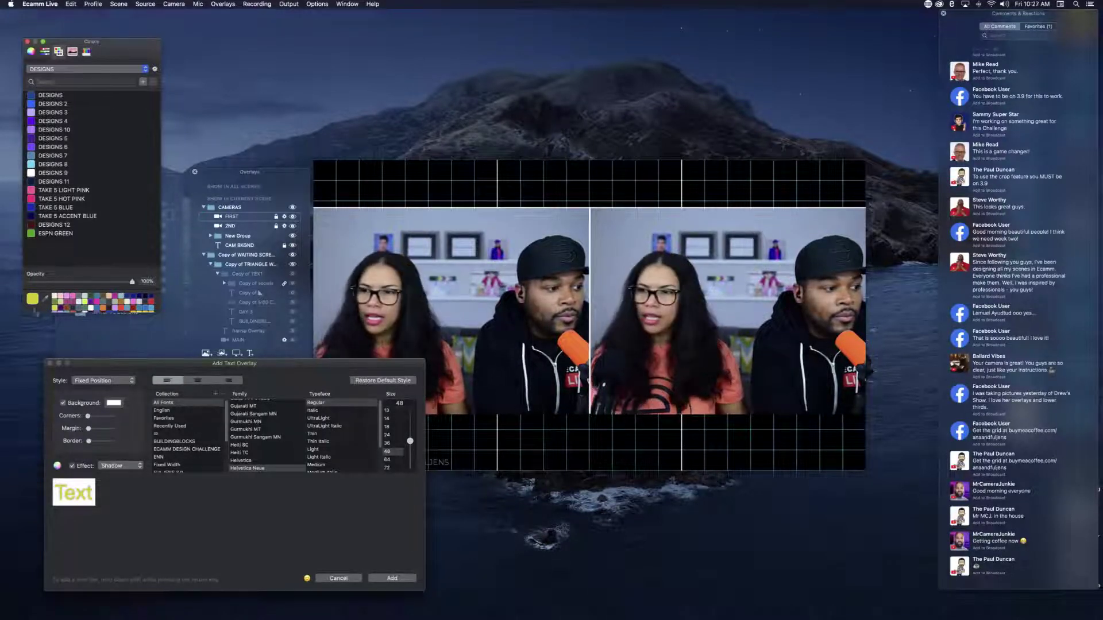
Step: Save the sampled lime-yellow text color in the DESIGNS palette as GB PACKERS
left_click_drag(33, 300, 34, 243)
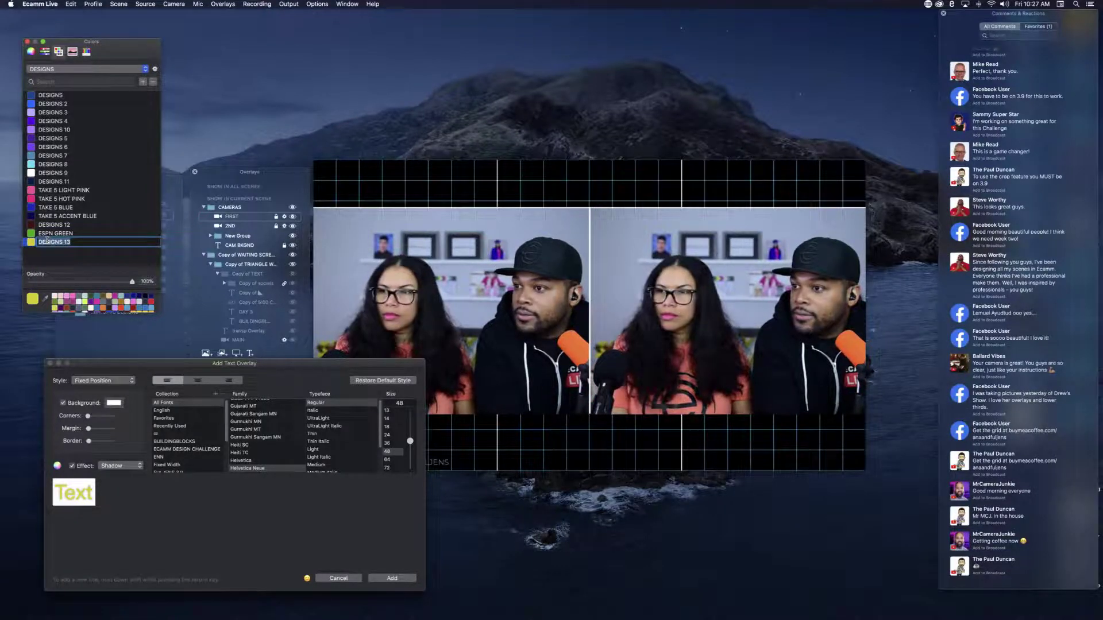
type("GREE")
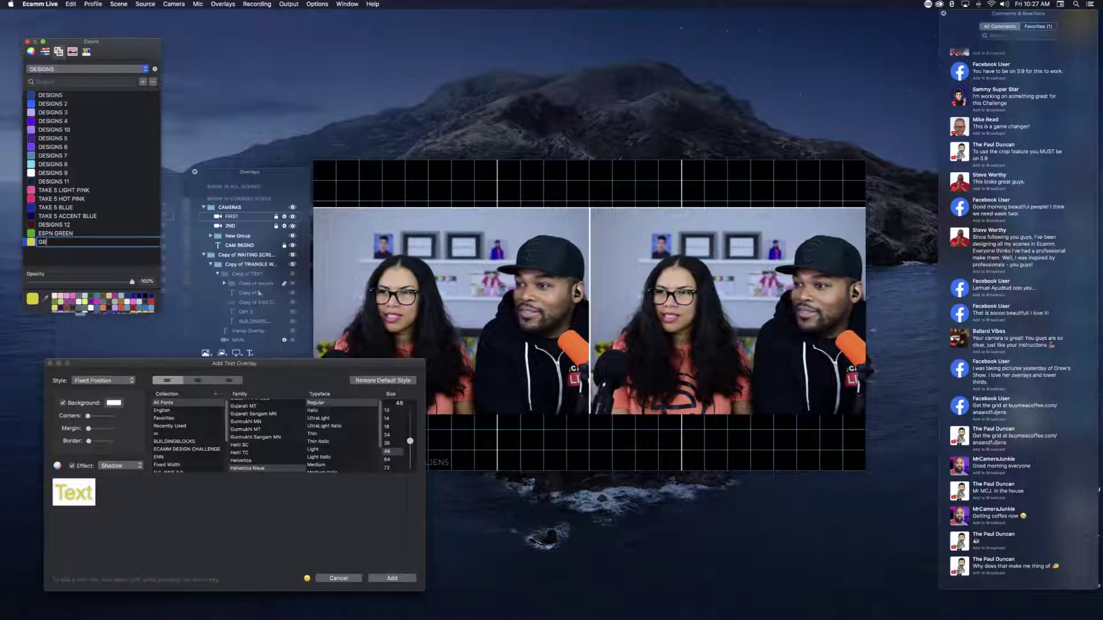
type("CKERS")
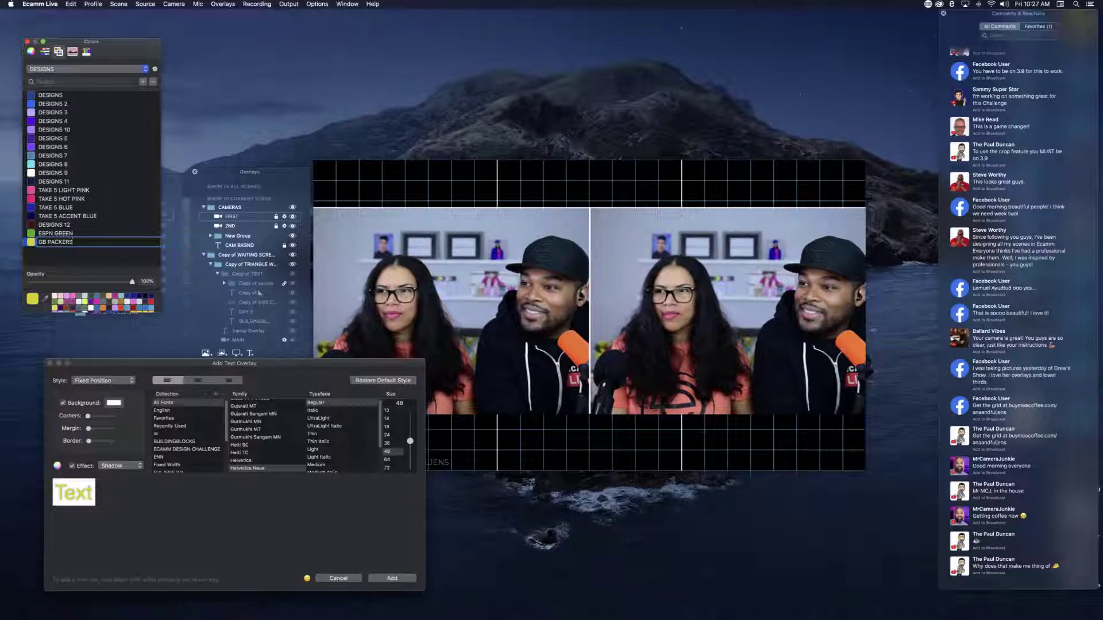
key("Return")
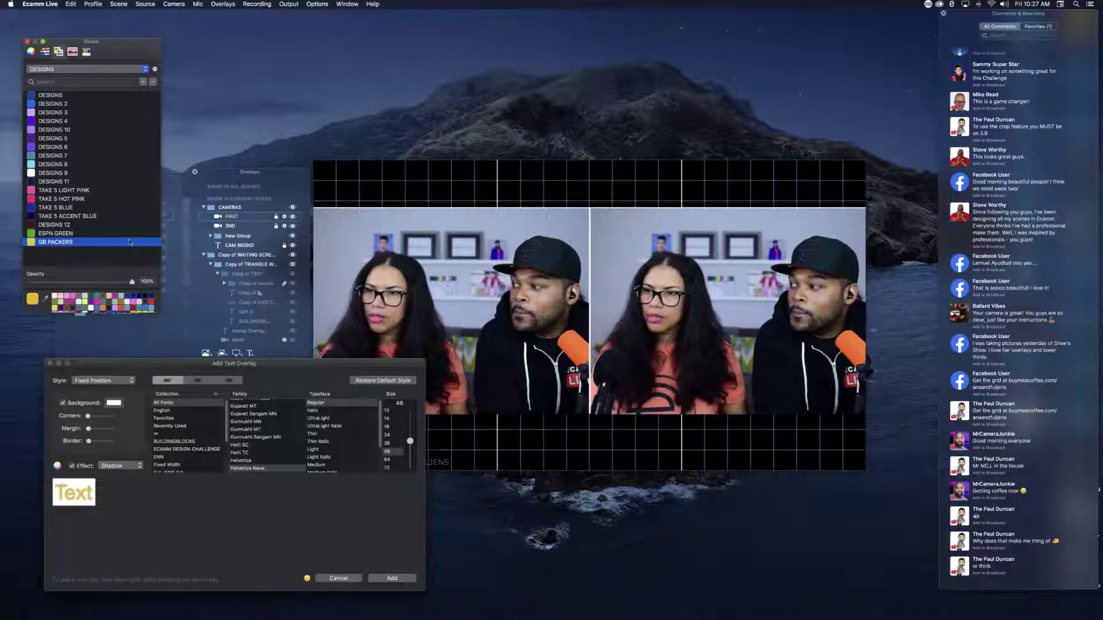
Step: Save the golden yellow text color in the DESIGNS palette as GB PACKERS 2
left_click_drag(32, 299, 30, 249)
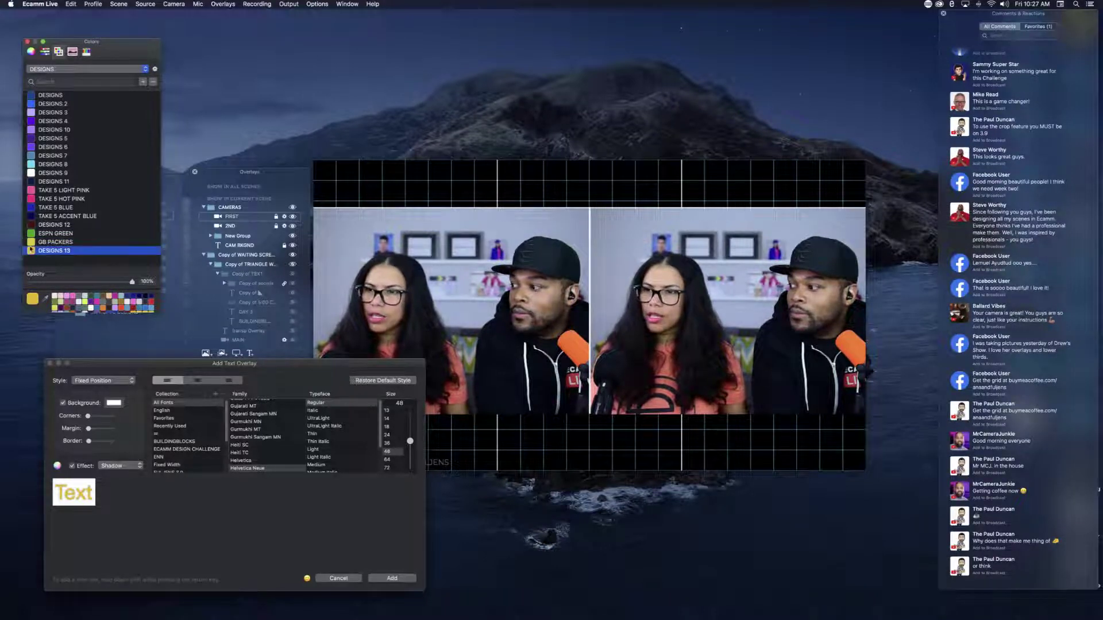
double_click(67, 252)
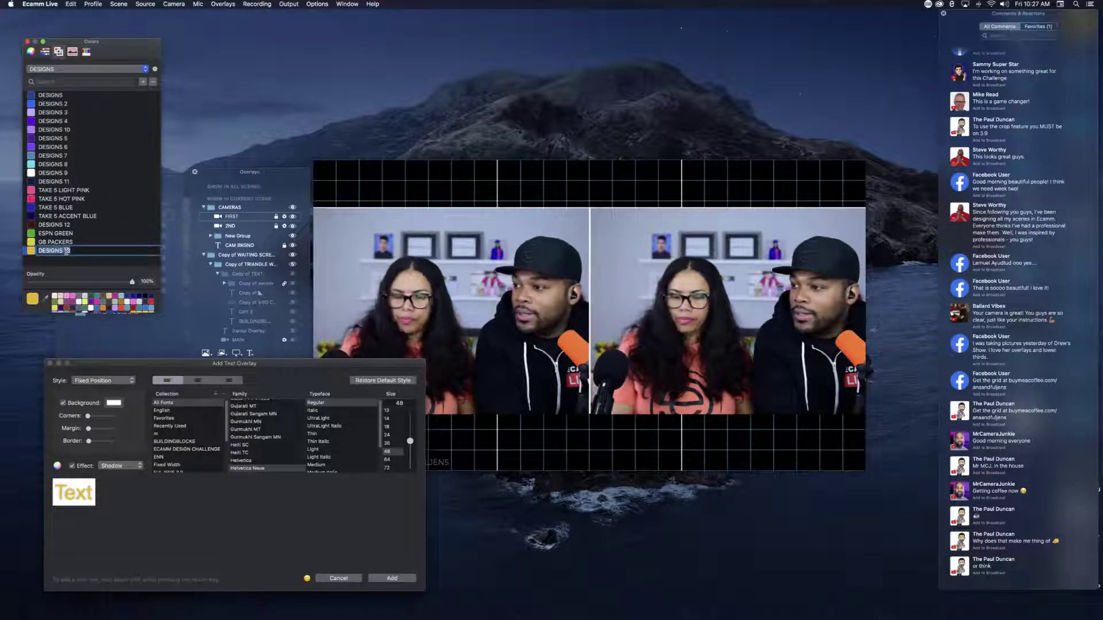
type("GB PA")
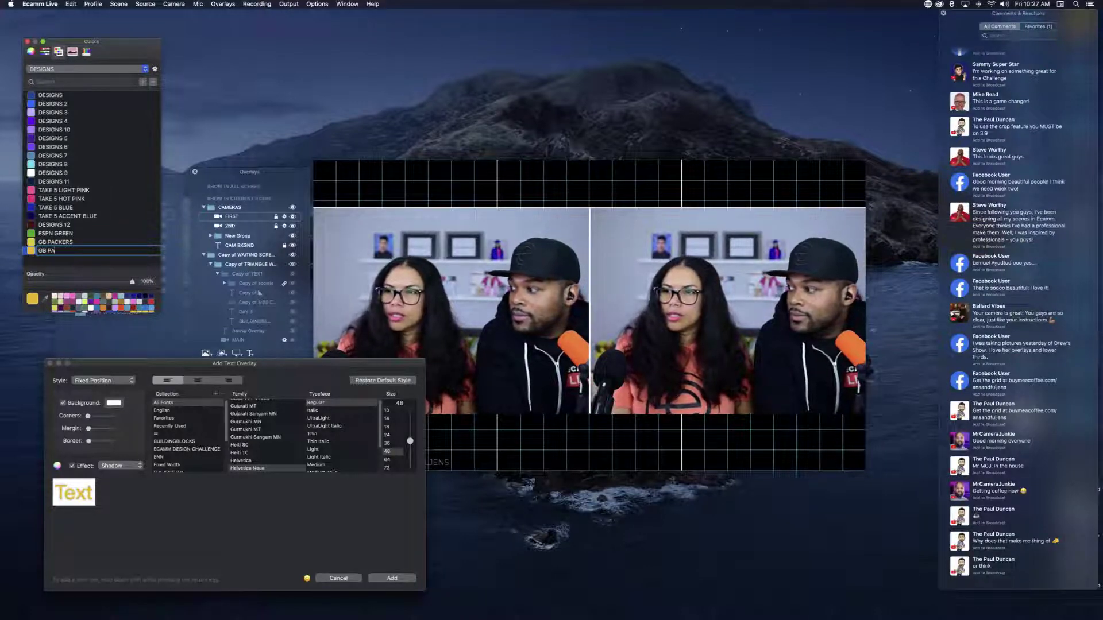
type("CKERS 2")
key("Return")
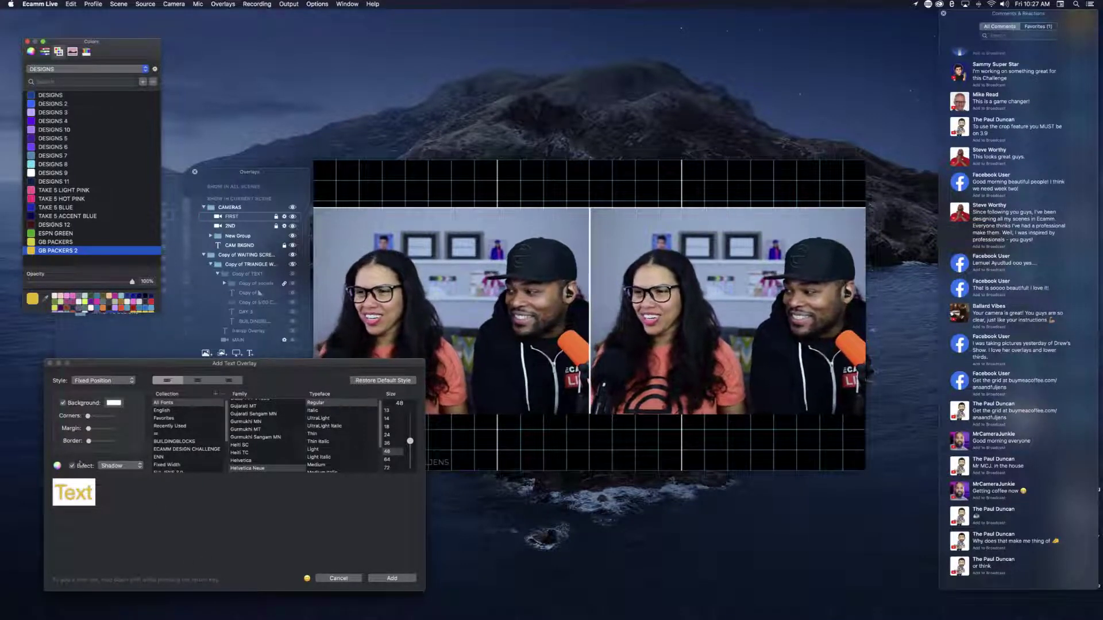
left_click(81, 485)
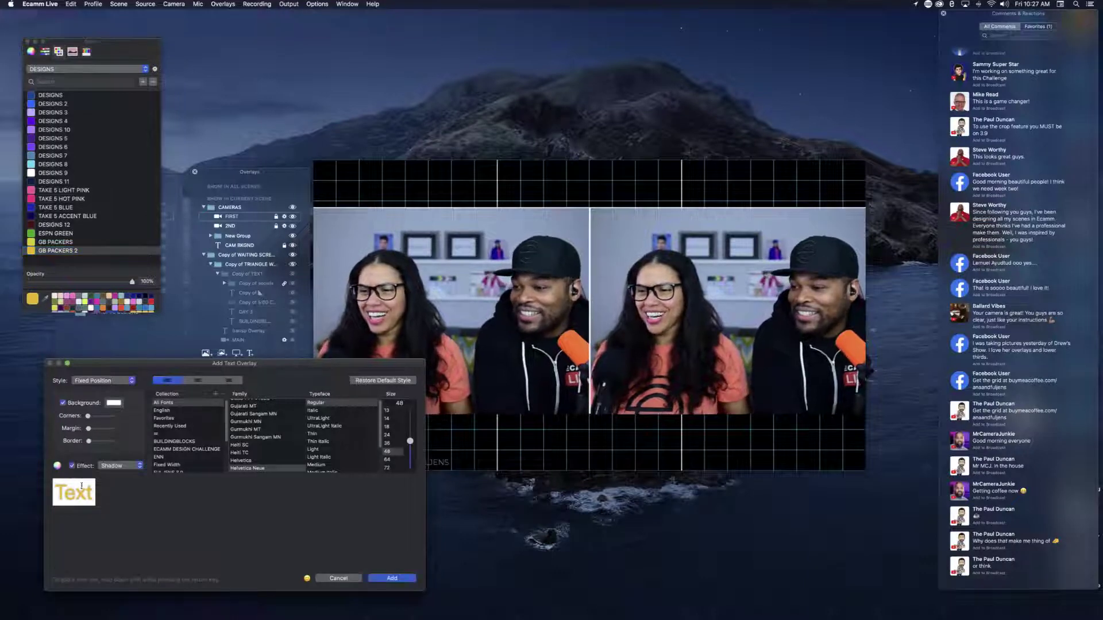
left_click(64, 403)
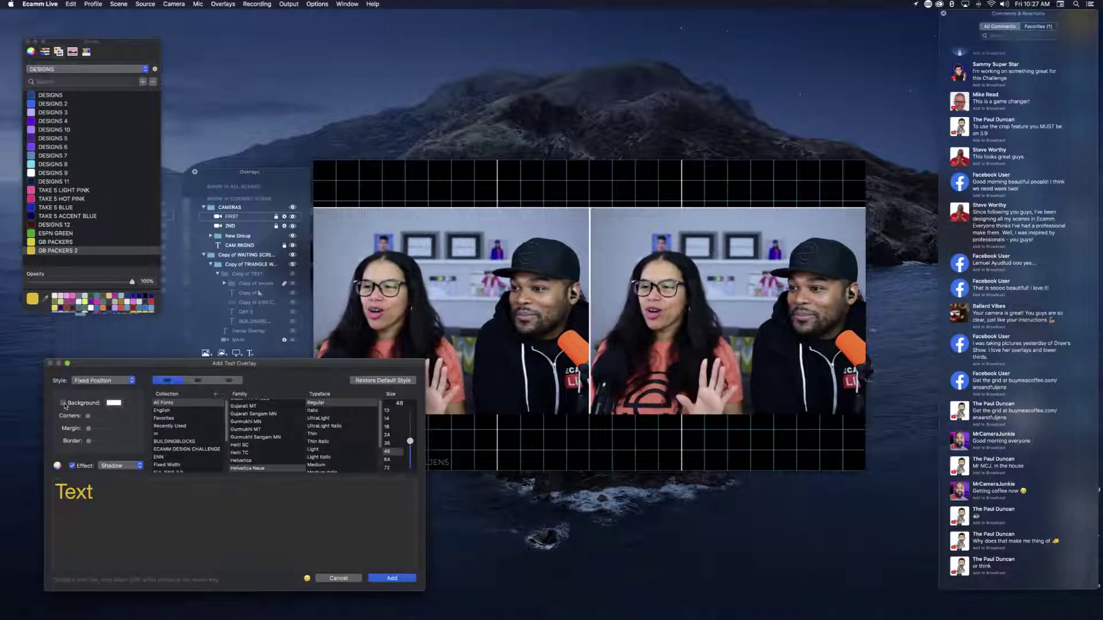
left_click(63, 403)
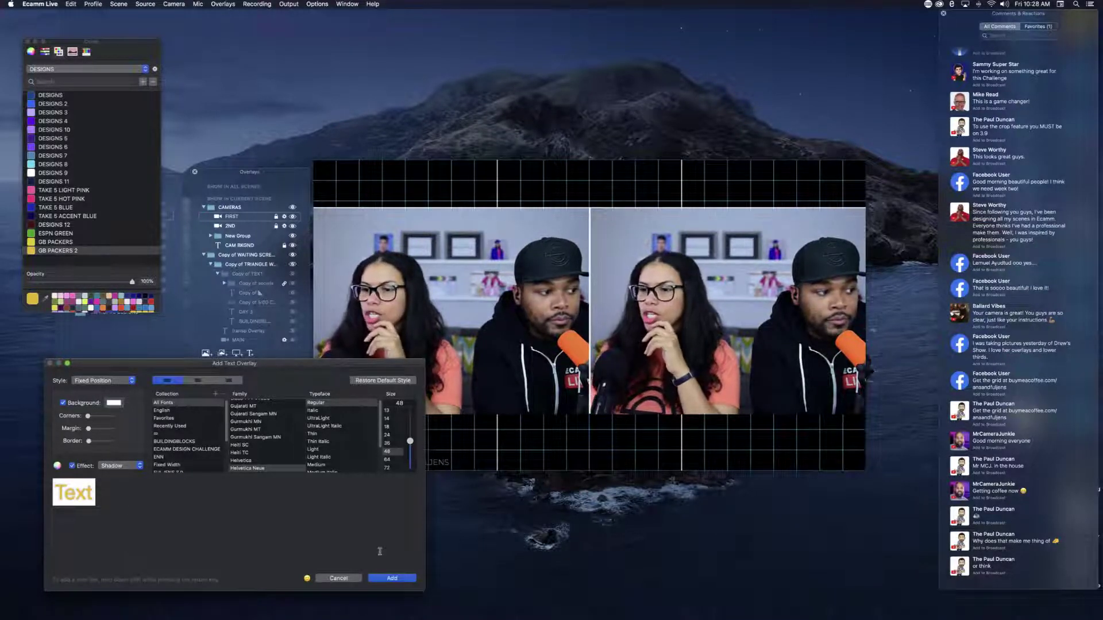
Step: Insert the favorite Black Lower Left Triangle character into the text overlay
left_click(306, 578)
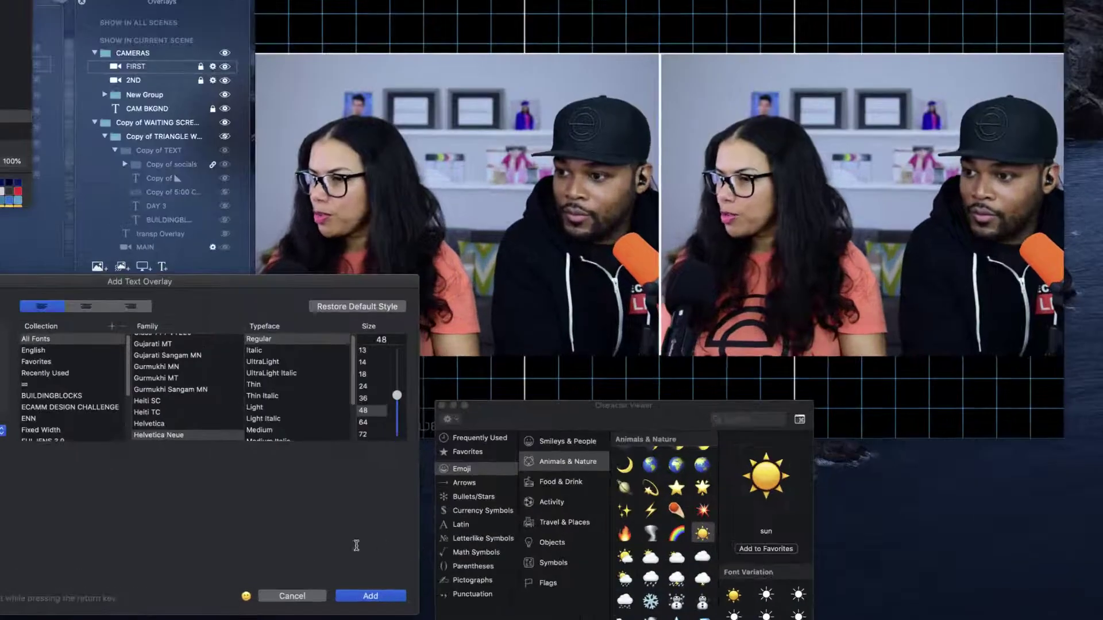
left_click(664, 452)
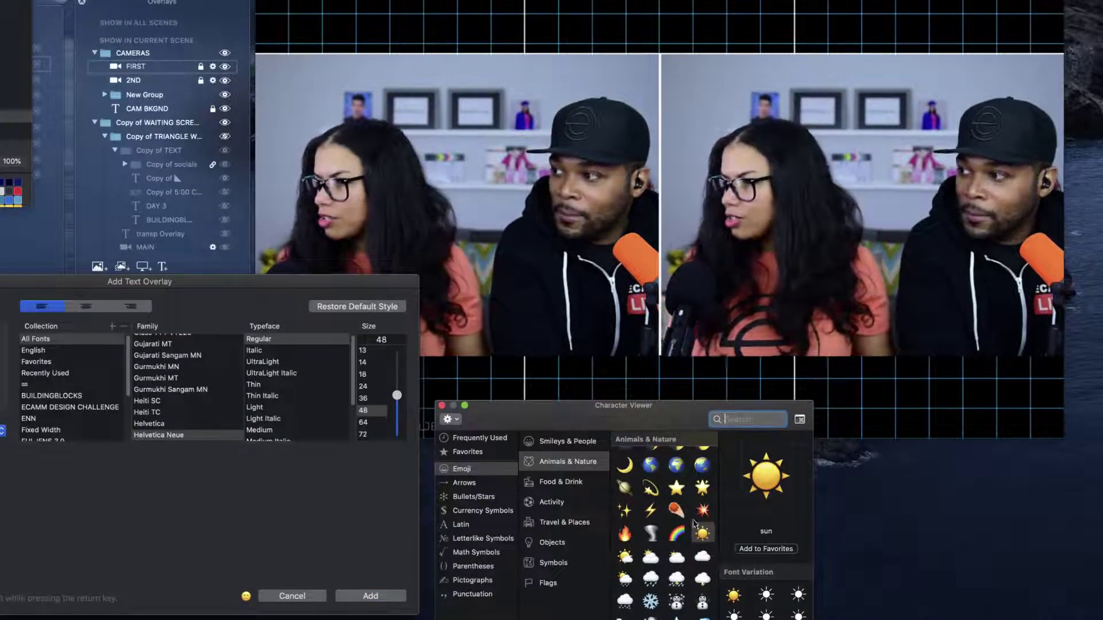
left_click(464, 453)
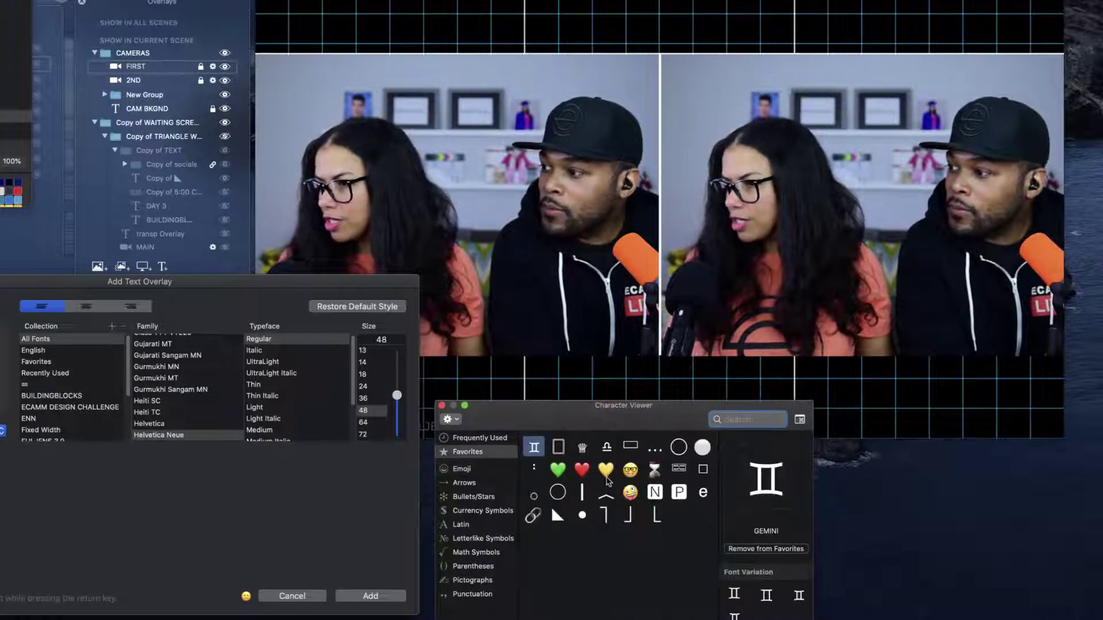
left_click(555, 517)
double_click(555, 517)
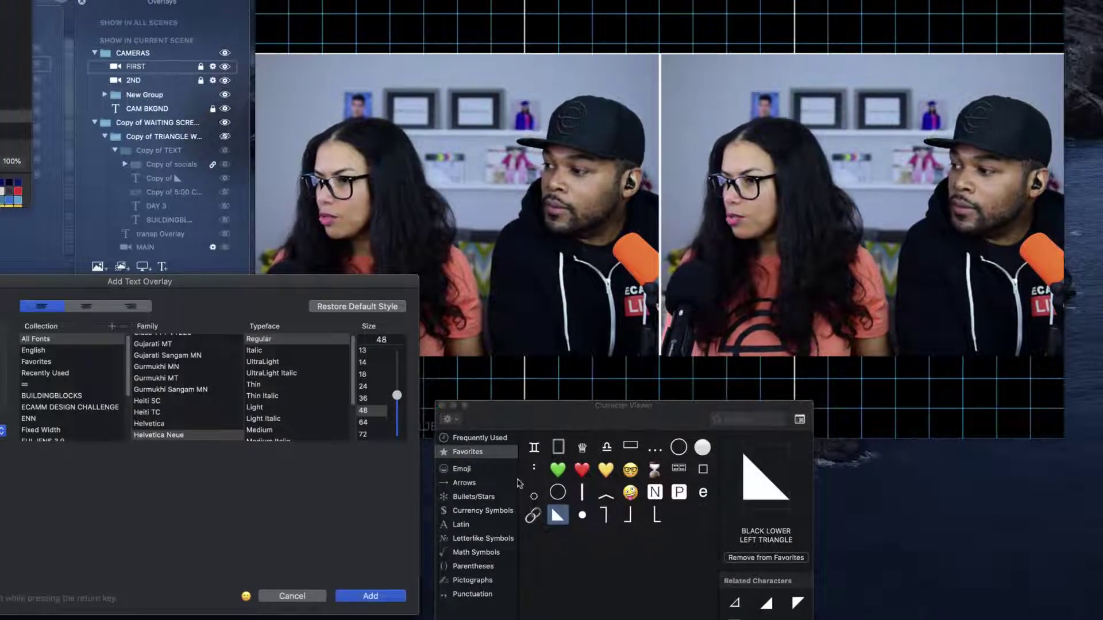
Step: Turn off the overlay's background, remove the word "Text" so only the triangle remains, and close the Character Viewer
left_click_drag(89, 283, 485, 275)
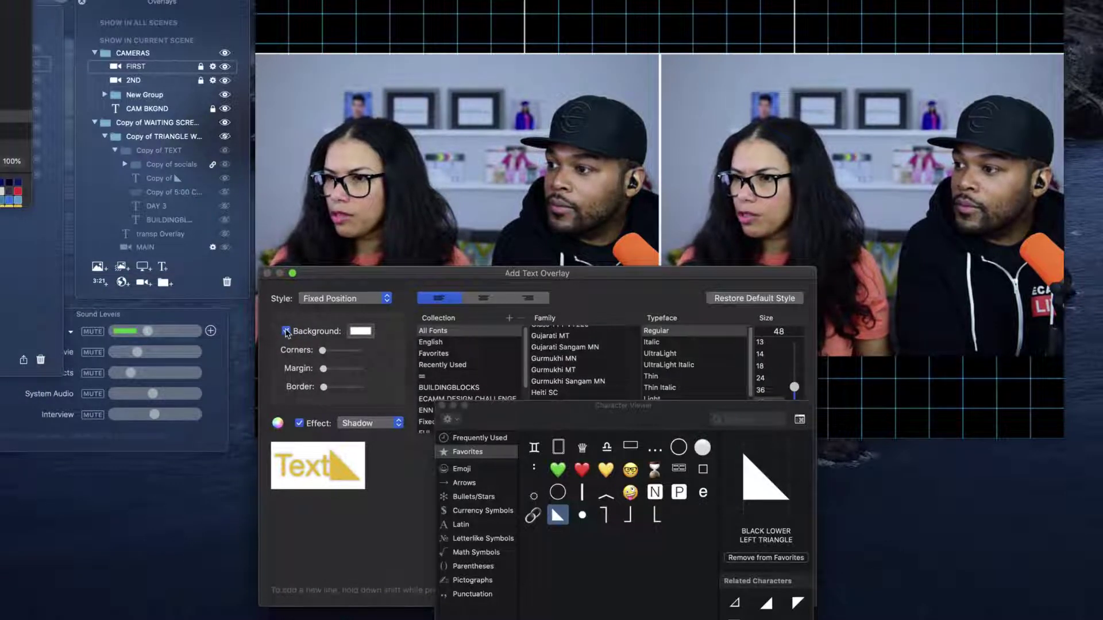
left_click(285, 331)
left_click_drag(328, 464, 275, 467)
key("BackSpace")
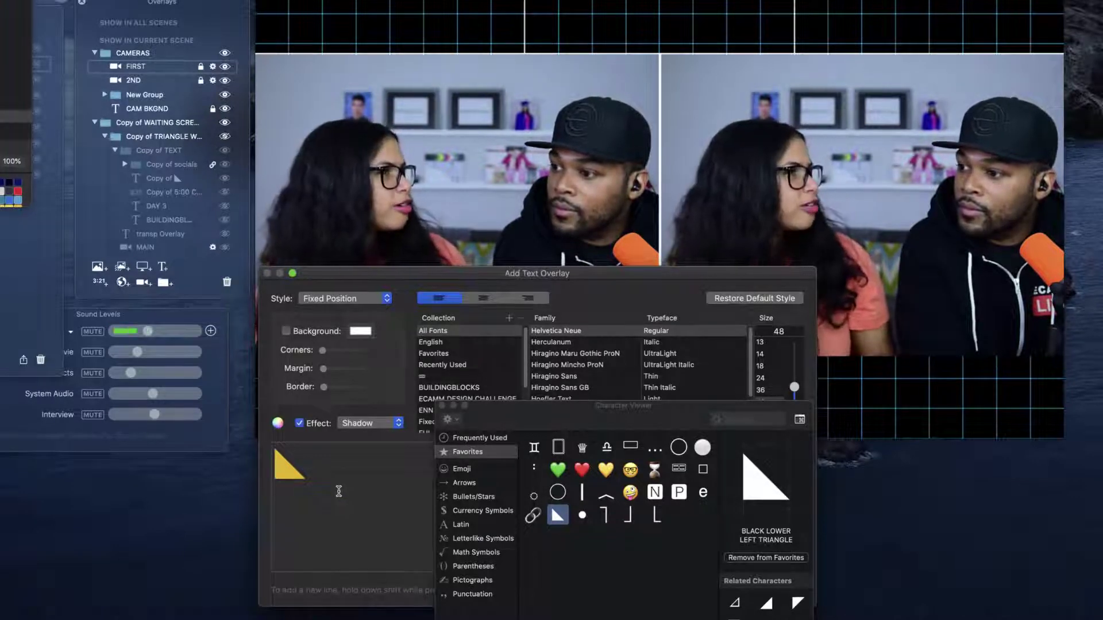
left_click(441, 405)
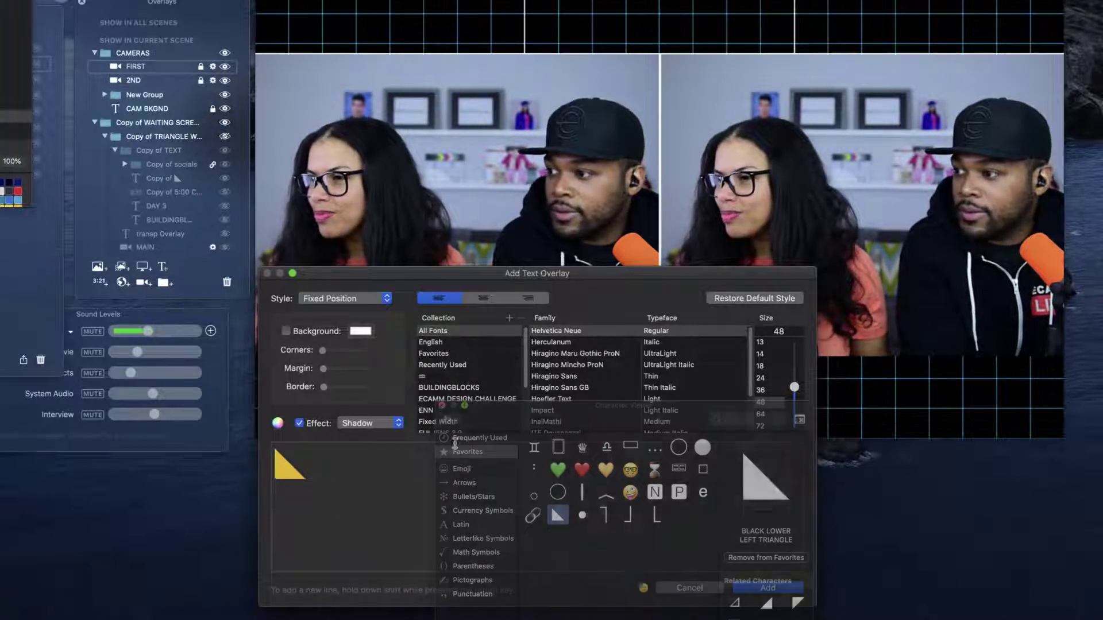
Step: Add the yellow triangle overlay to the scene, move it into the canvas's upper left corner and enlarge it to the height of the black band
left_click(782, 590)
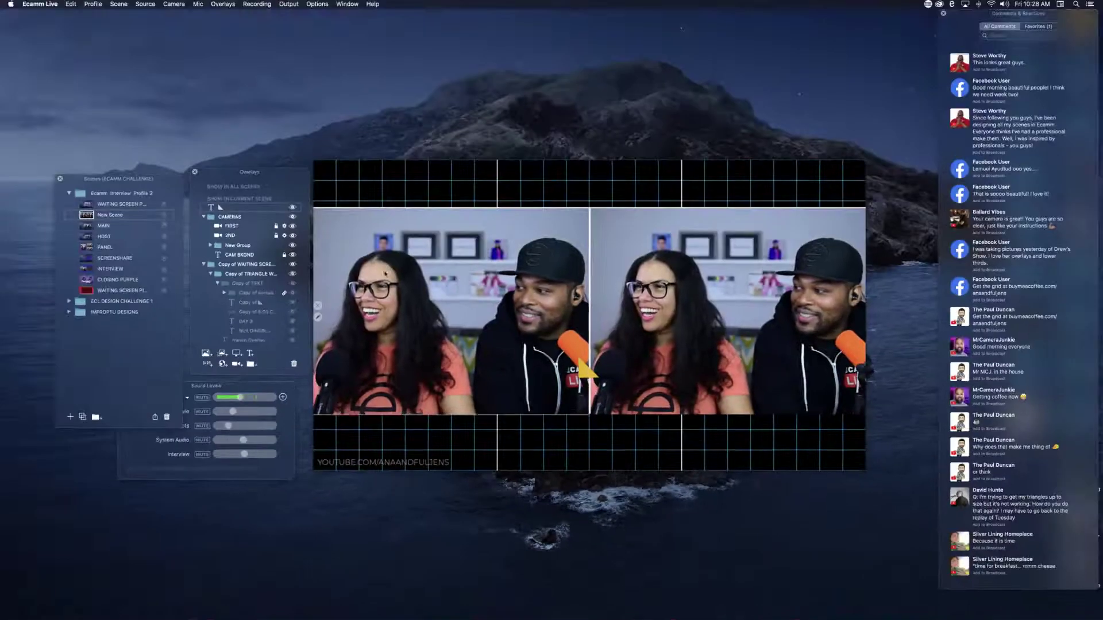
mouse_move(584, 367)
left_click_drag(584, 368, 319, 198)
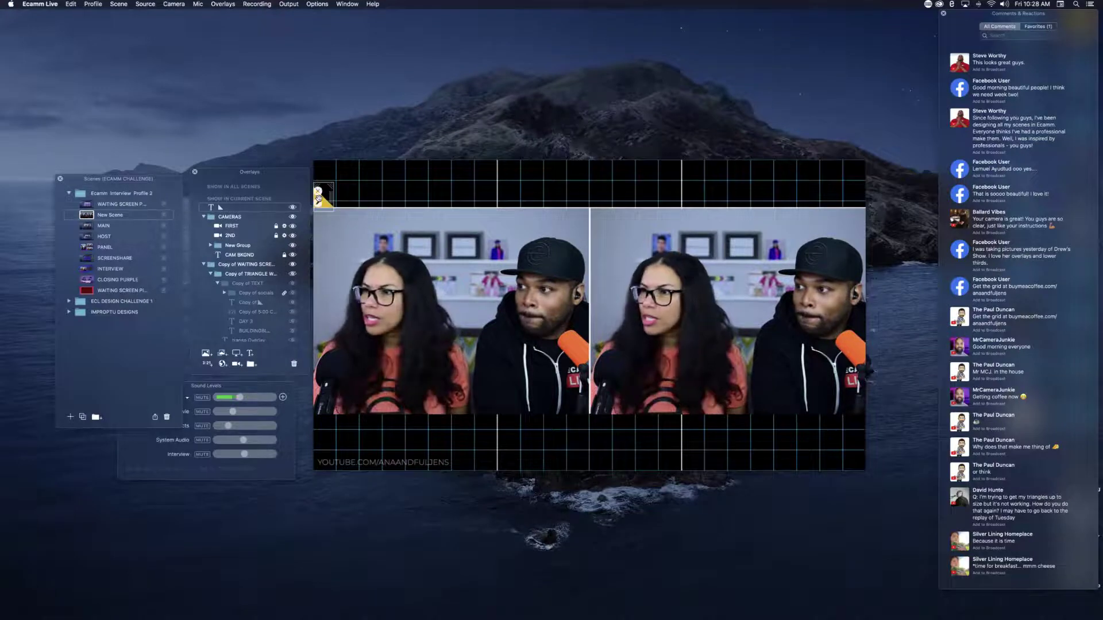
scroll(319, 198, "up", 5)
scroll(319, 198, "up", 5)
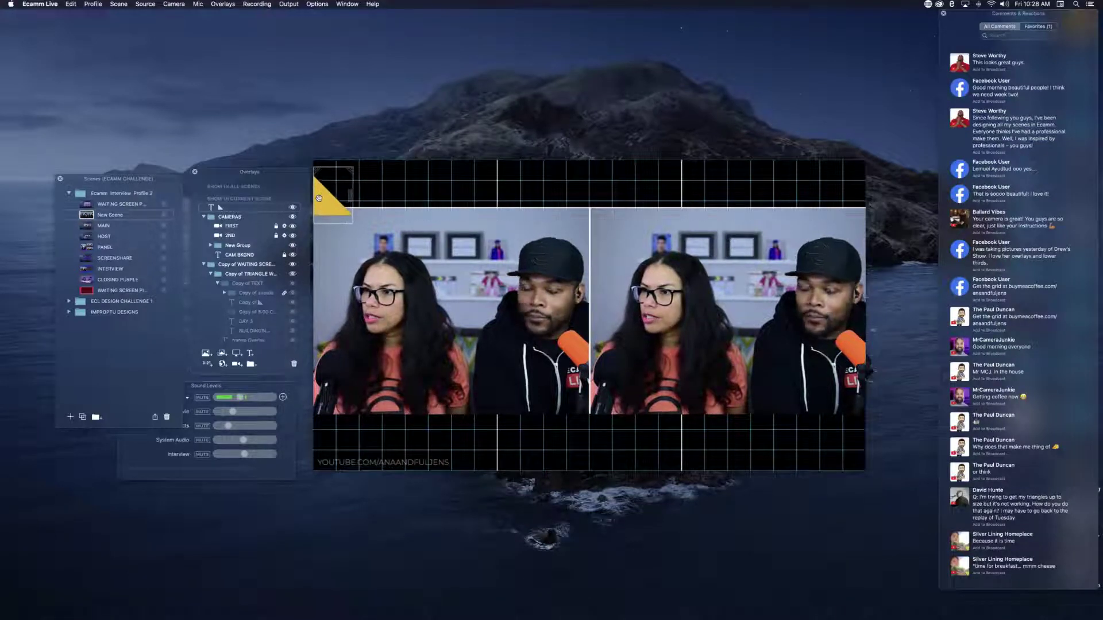
scroll(319, 184, "up", 3)
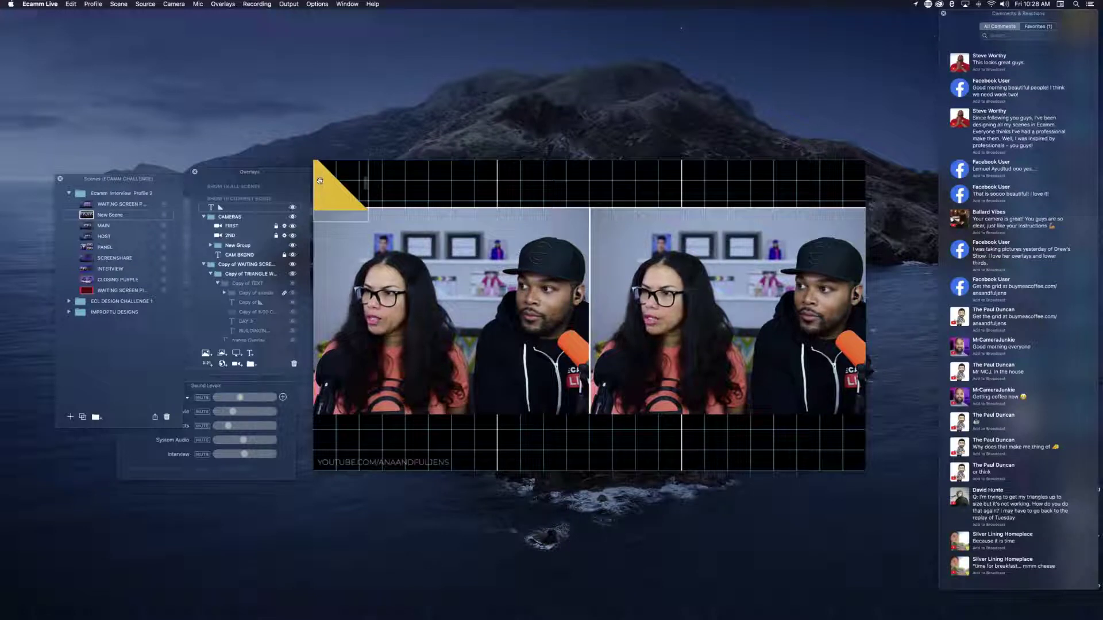
Step: Create an overlay group named TRIANGLES holding the triangle, and place it inside CAMERAS beneath the FIRST and 2ND cameras
left_click(252, 365)
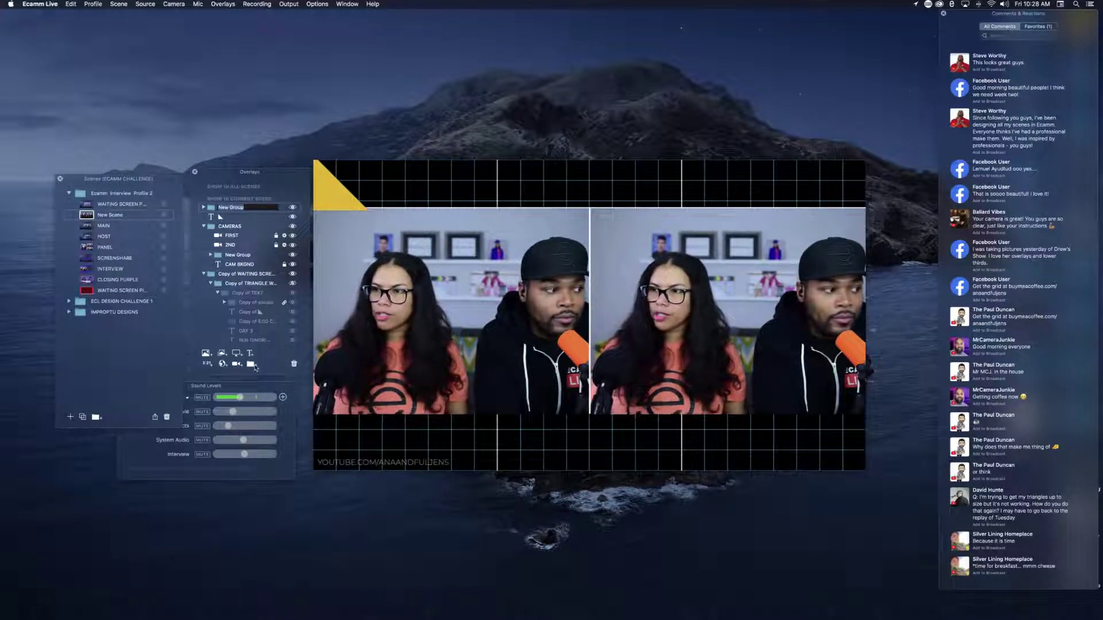
type("TRIANGLES")
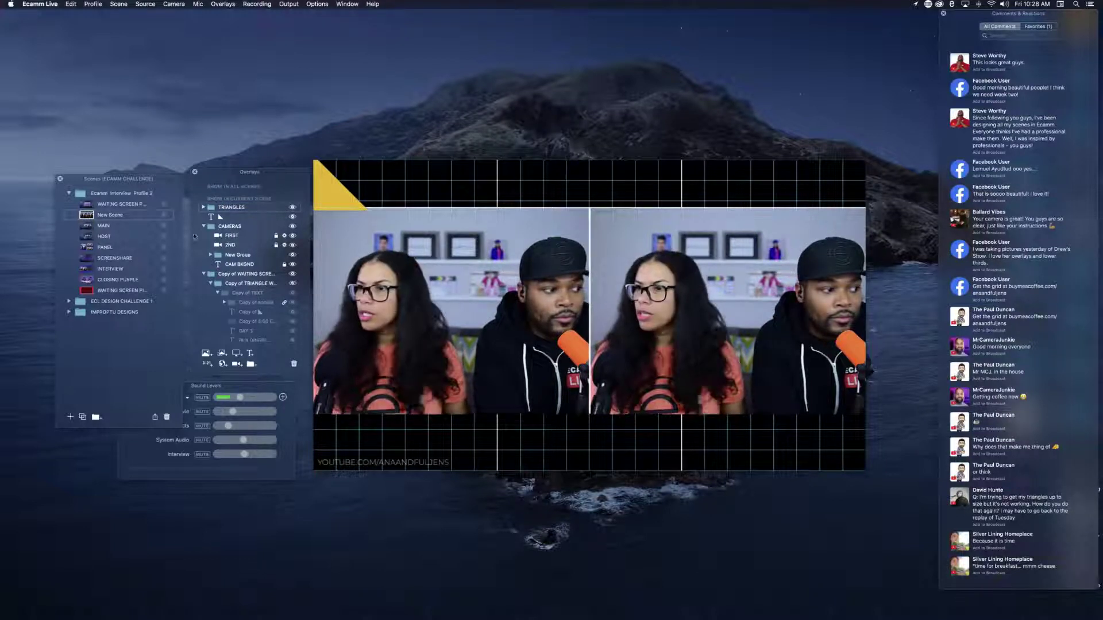
left_click_drag(224, 219, 230, 209)
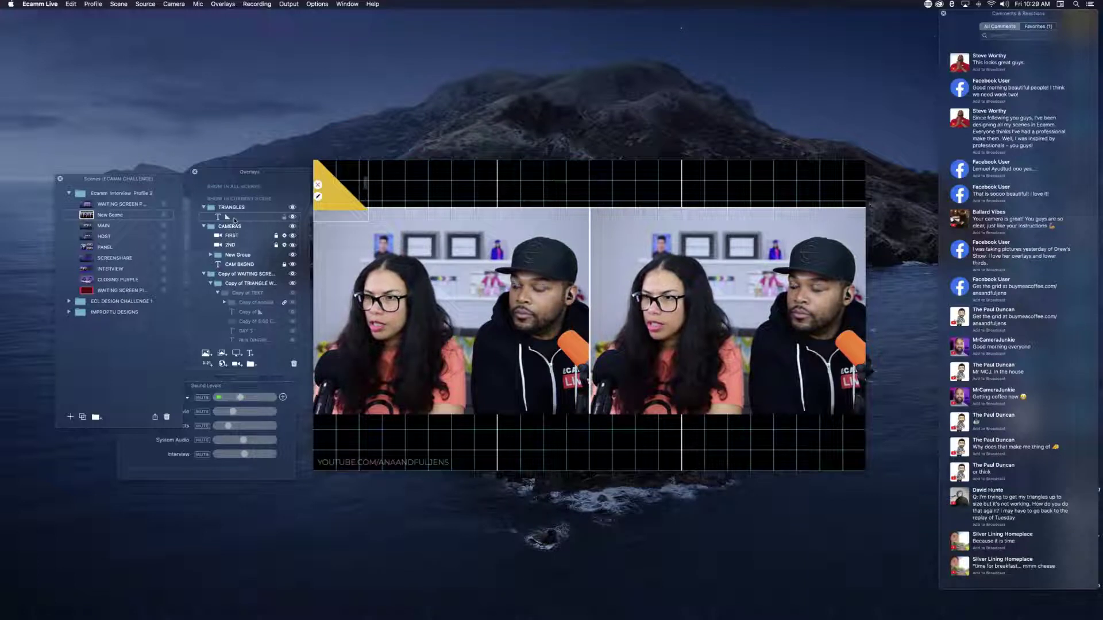
left_click_drag(234, 220, 234, 239)
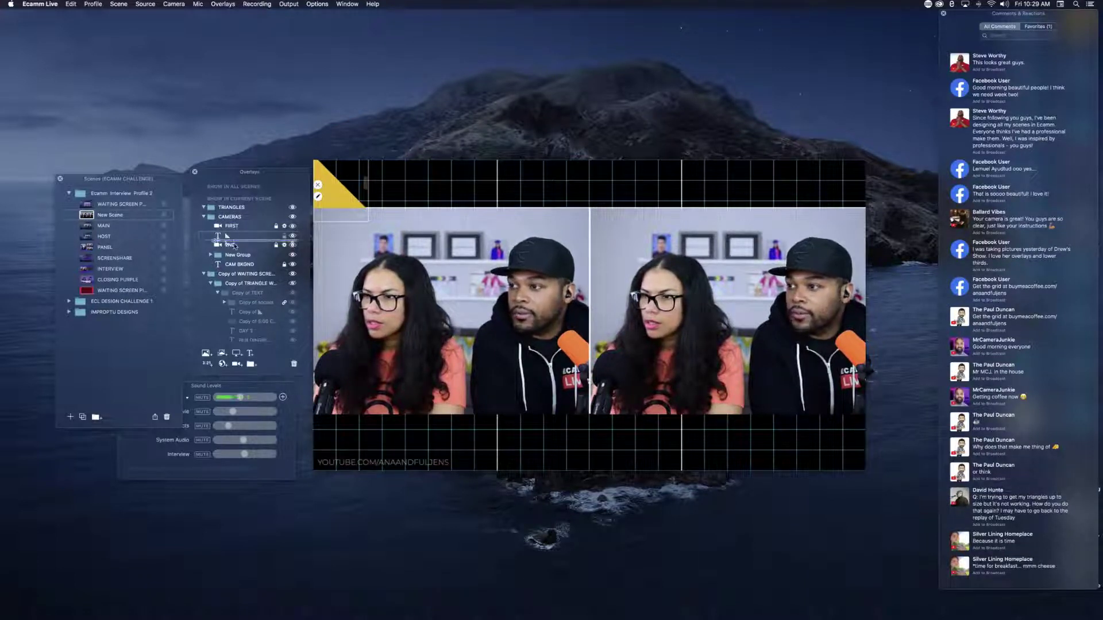
mouse_move(233, 247)
left_mouse_down()
mouse_move(222, 236)
mouse_move(228, 212)
mouse_move(223, 256)
mouse_move(210, 253)
mouse_move(222, 250)
left_mouse_up()
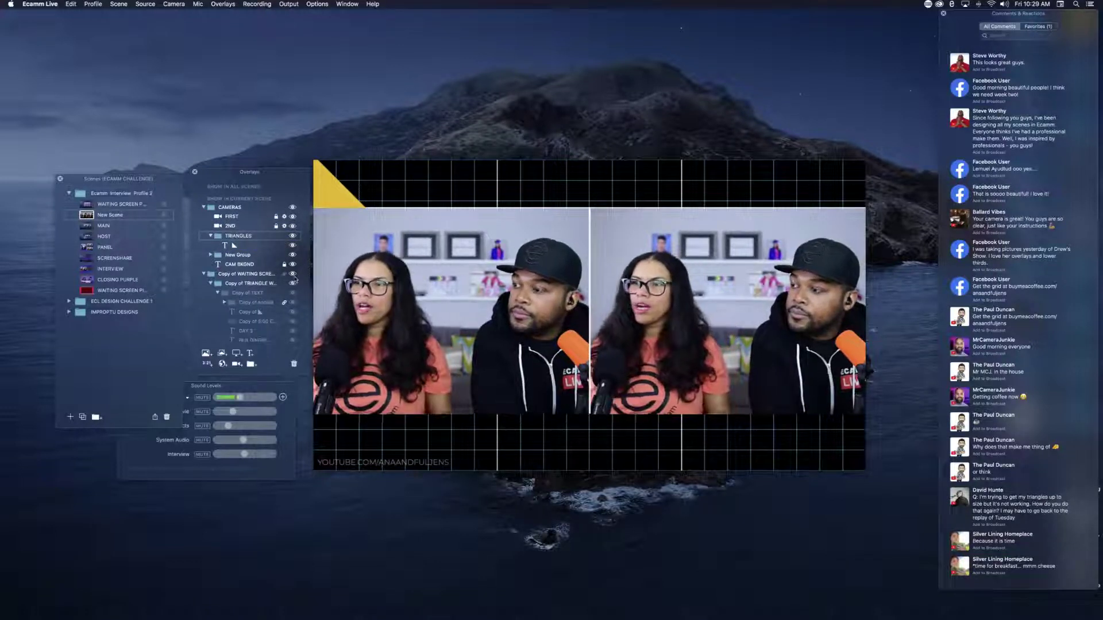
Step: Enlarge the yellow triangle behind the cameras until it fills the upper left corner of the black band, and lock it
left_click(342, 194)
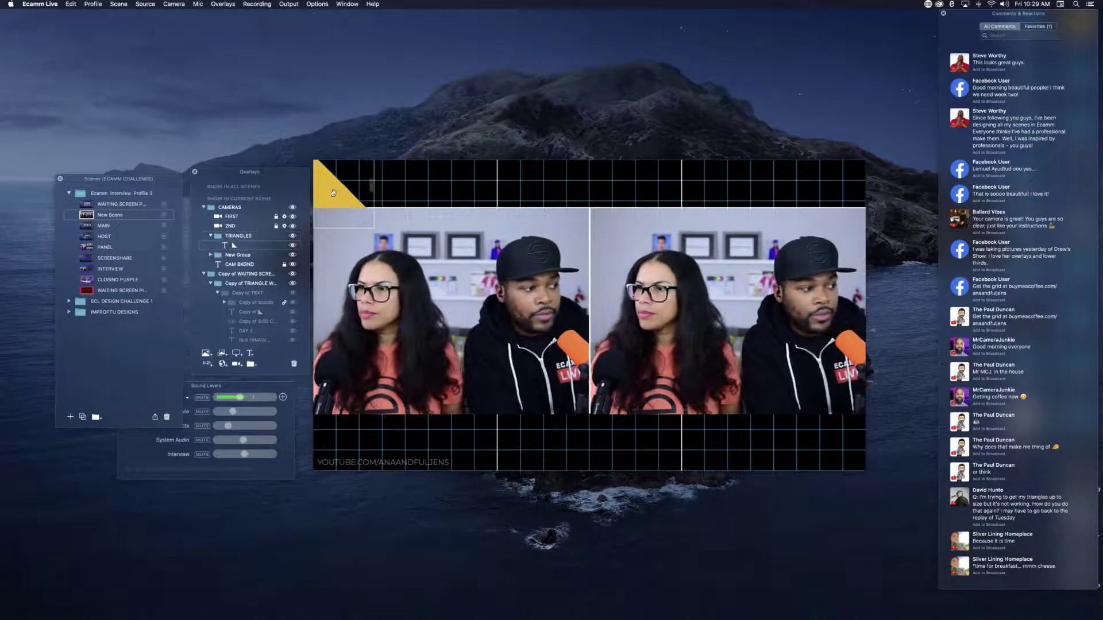
left_click_drag(327, 185, 320, 188)
scroll(321, 188, "up", 5)
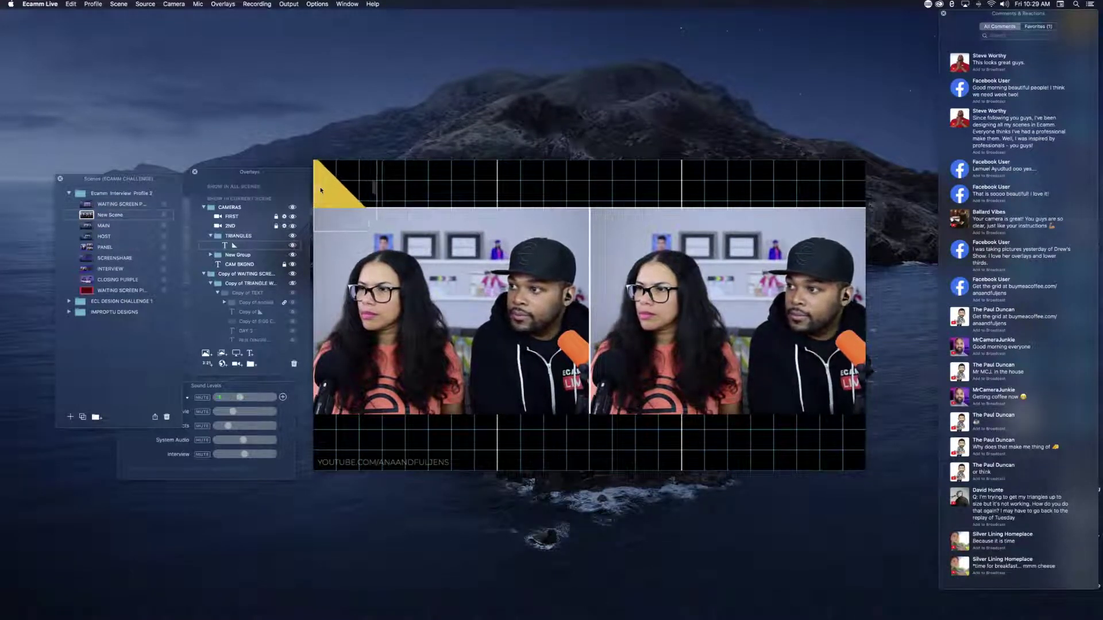
scroll(321, 190, "up", 1)
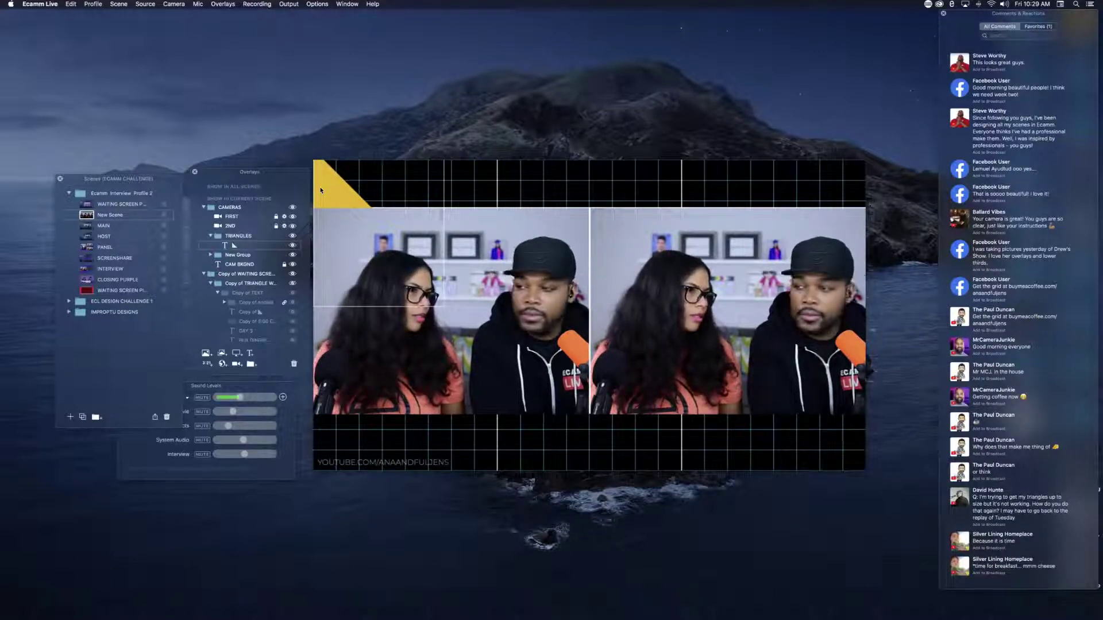
scroll(320, 190, "up", 5)
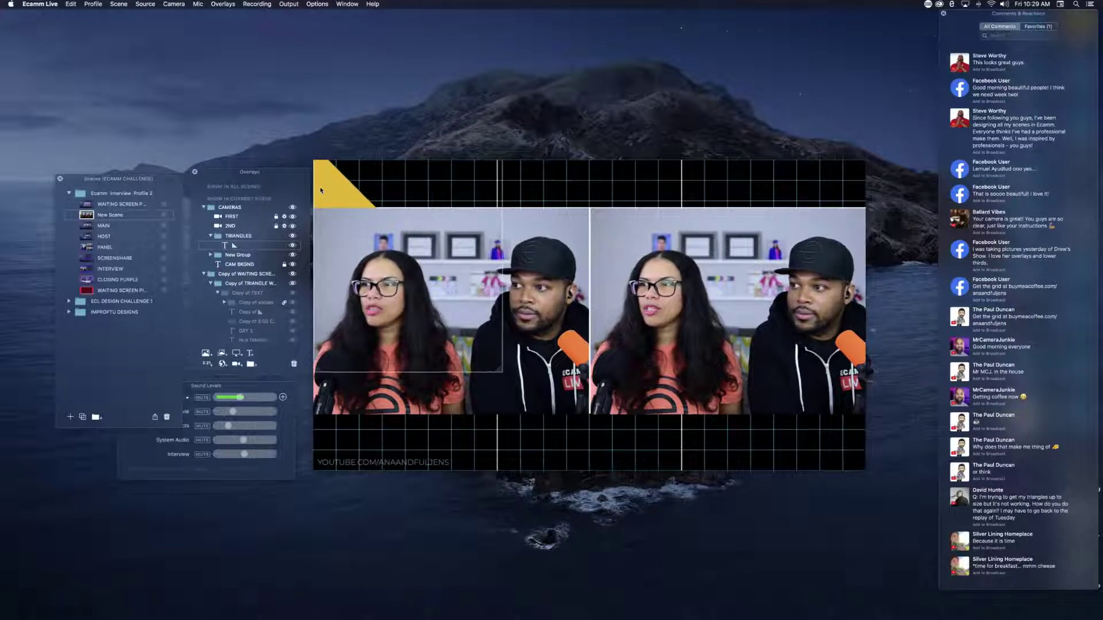
scroll(320, 190, "up", 1)
scroll(320, 190, "down", 5)
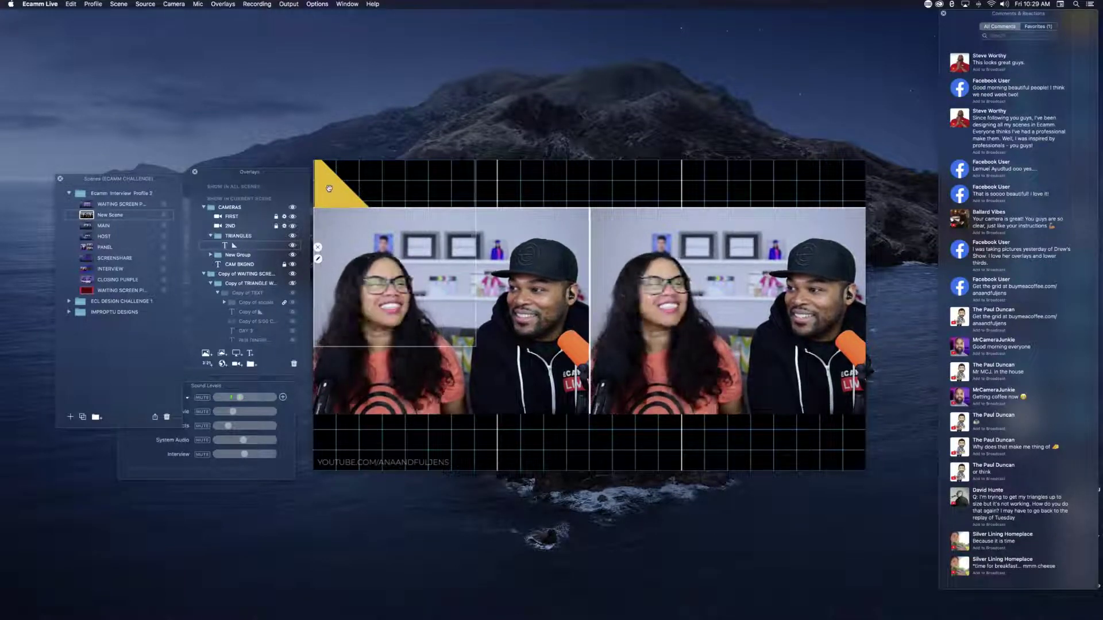
scroll(328, 180, "up", 2)
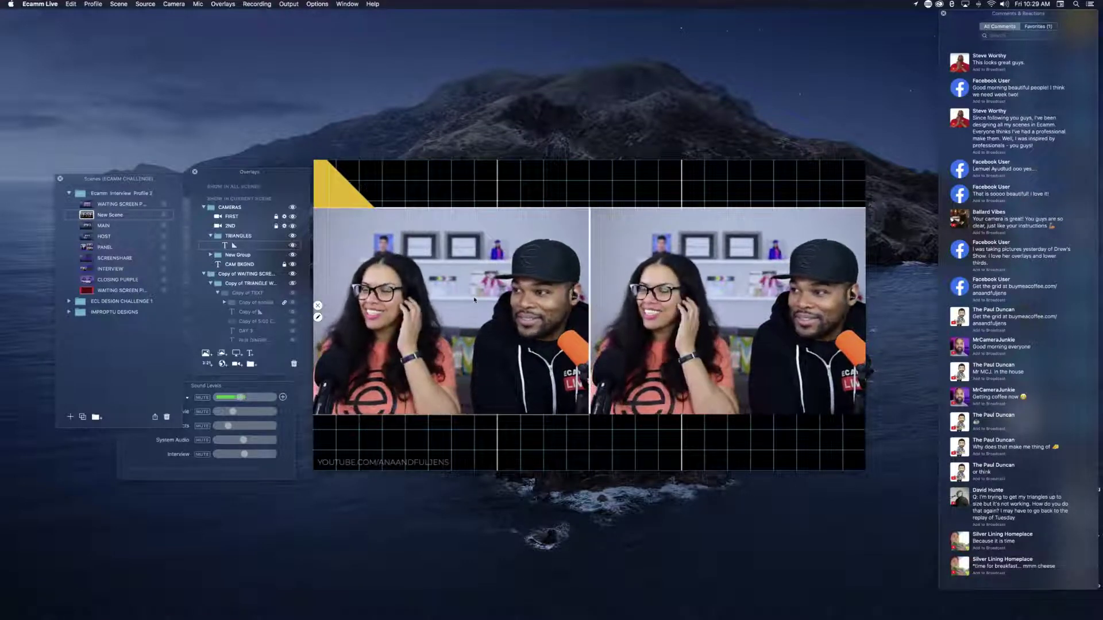
left_click(284, 246)
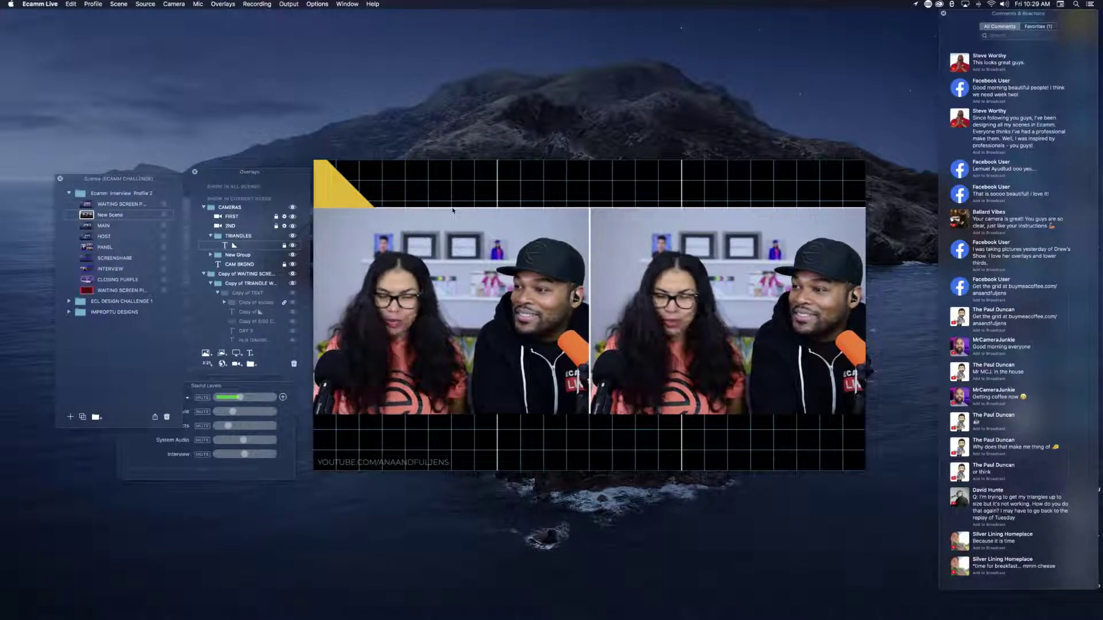
Step: Add a golden yellow text overlay containing the Black Lower Right Triangle character, found by searching the characters for TRIAN
left_click(250, 353)
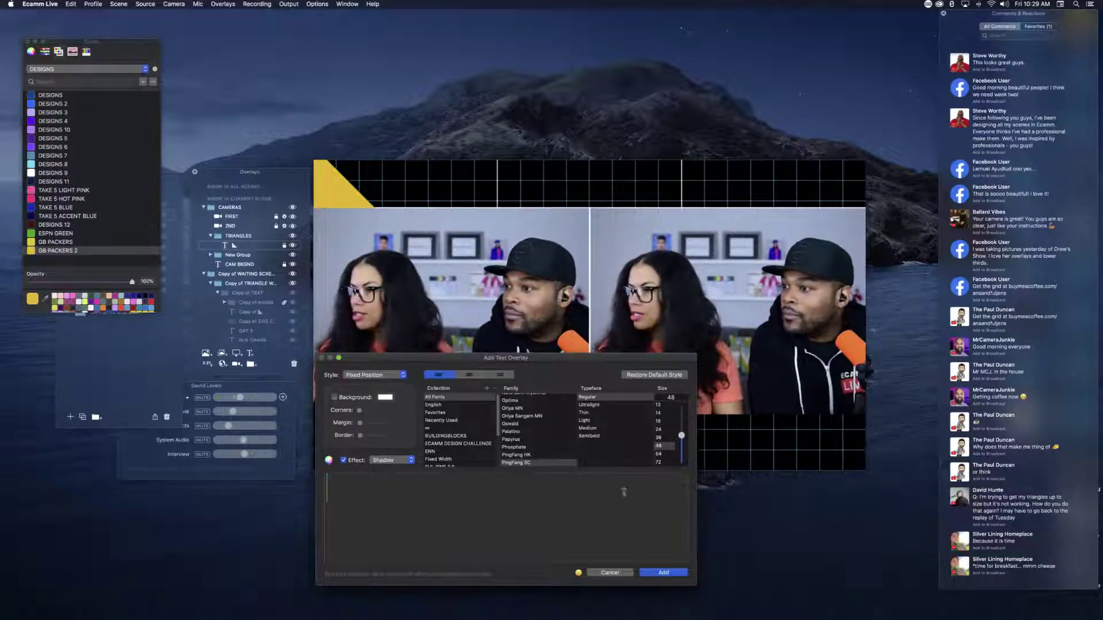
left_click(578, 573)
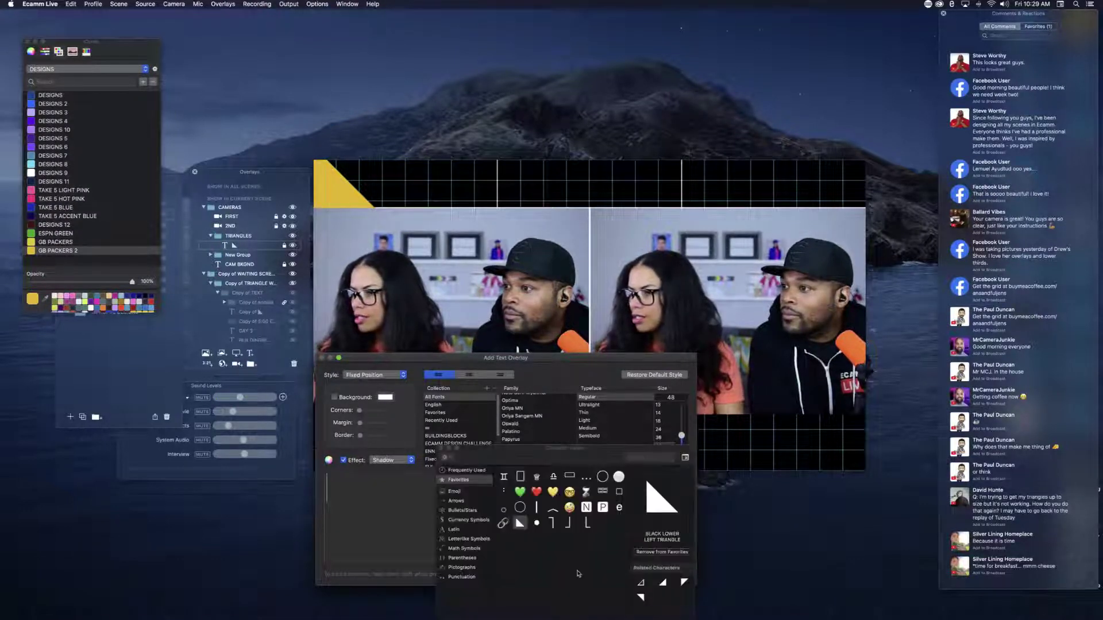
left_click(650, 461)
type("TRIAN")
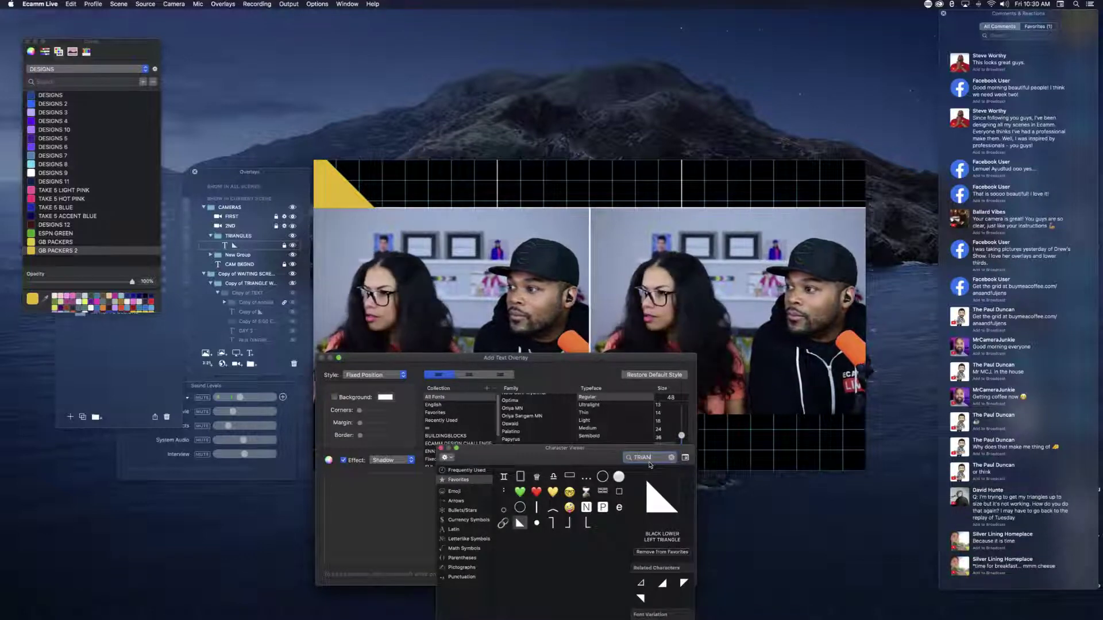
scroll(581, 579, "down", 5)
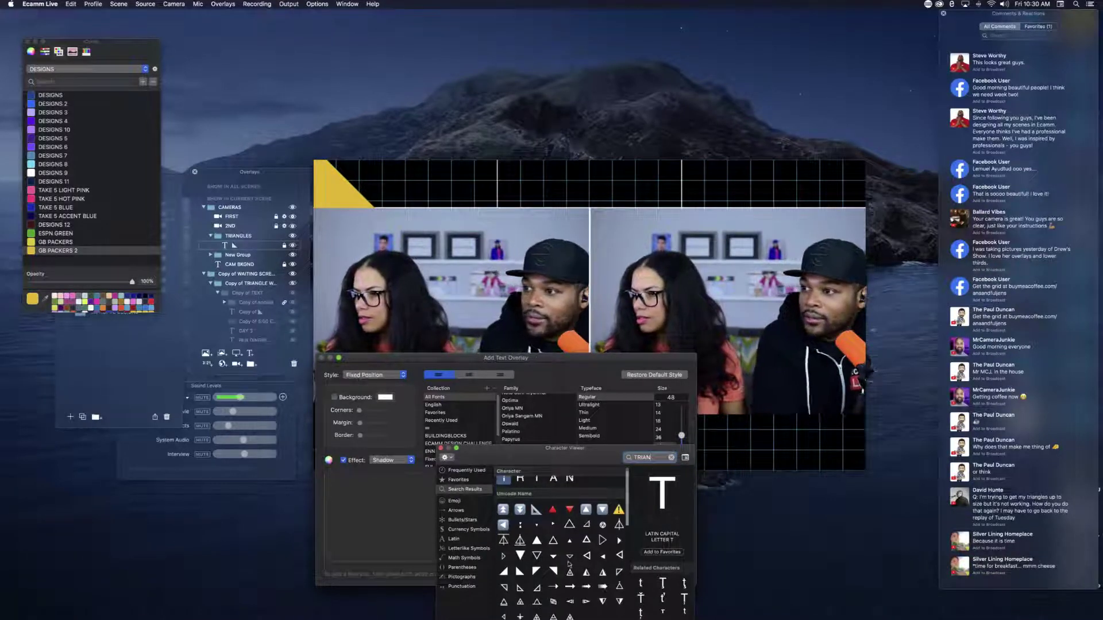
scroll(581, 580, "up", 2)
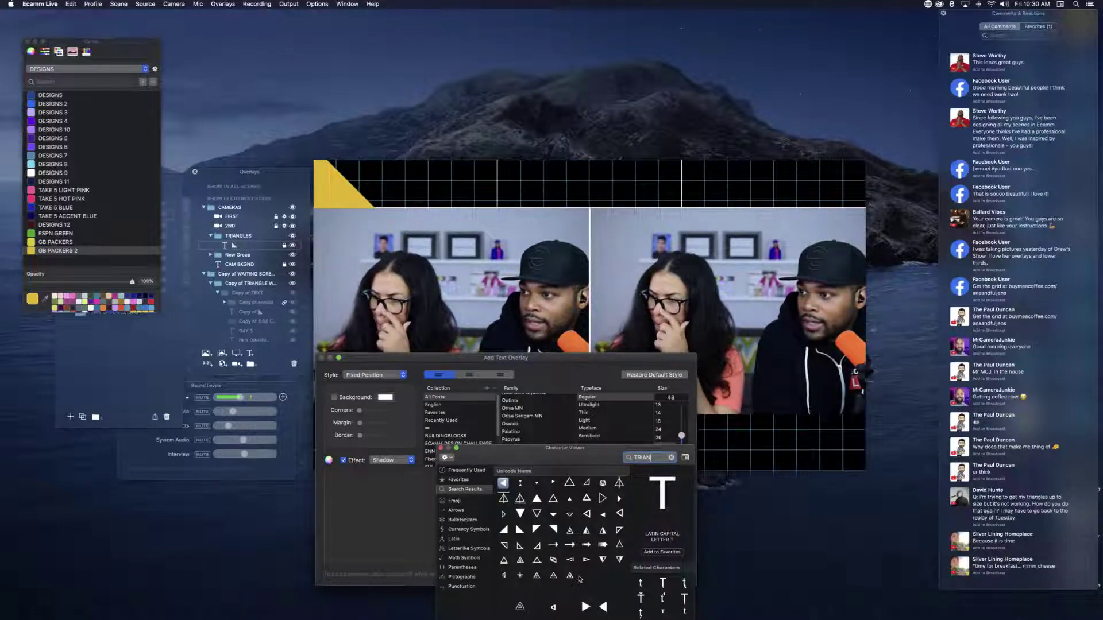
double_click(503, 530)
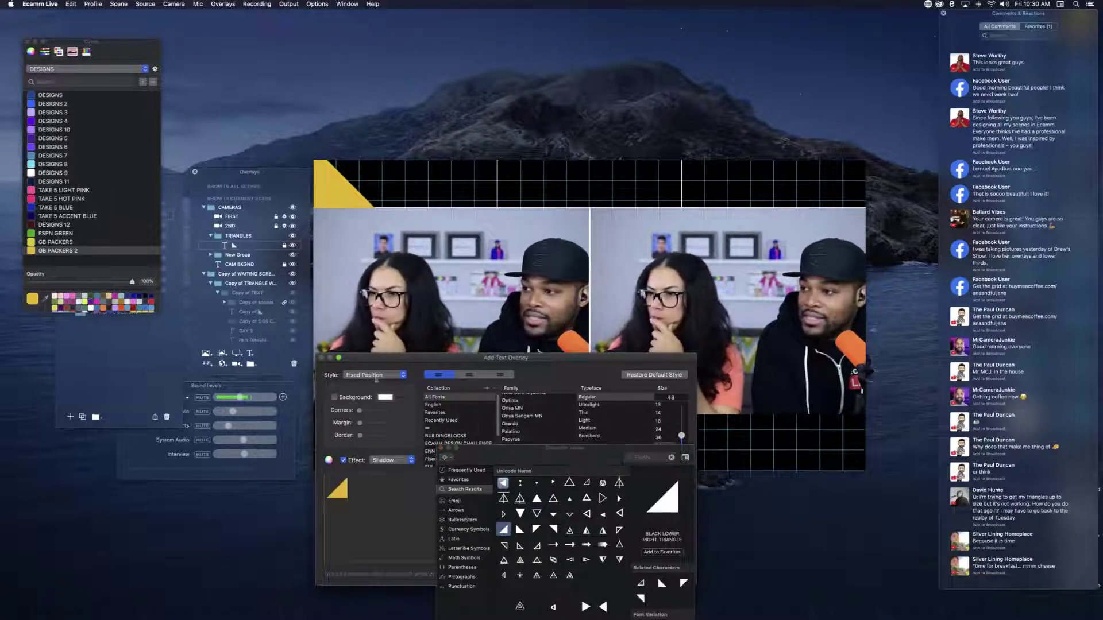
left_click(442, 449)
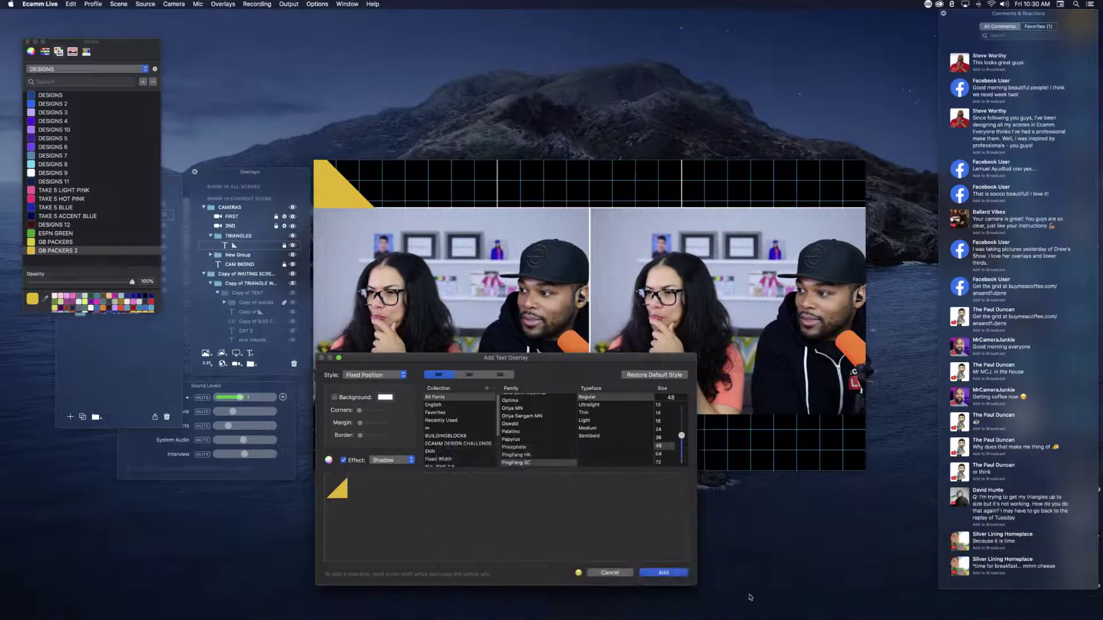
left_click(676, 580)
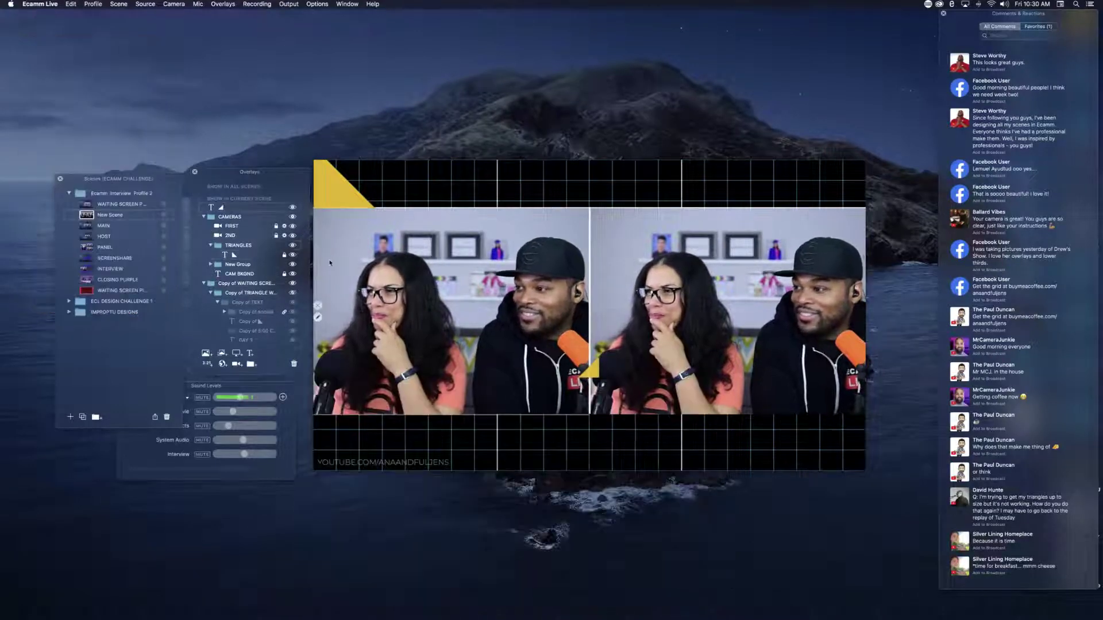
Step: Move the new triangle into the canvas's upper right corner and enlarge it to fill the black band's height
left_click_drag(512, 347, 594, 374)
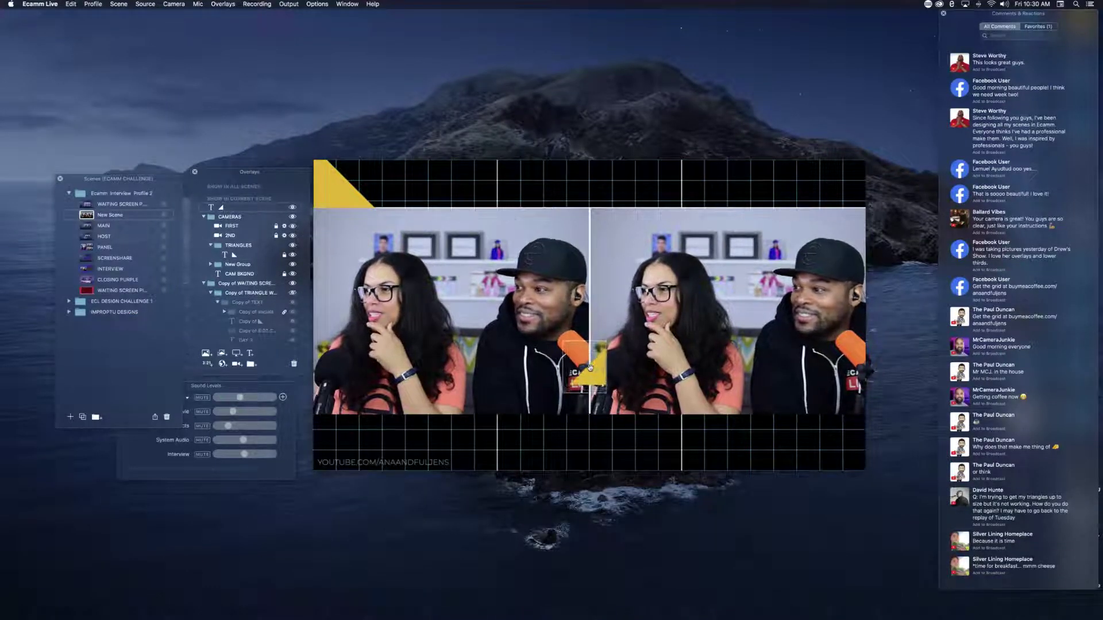
left_click_drag(778, 304, 850, 190)
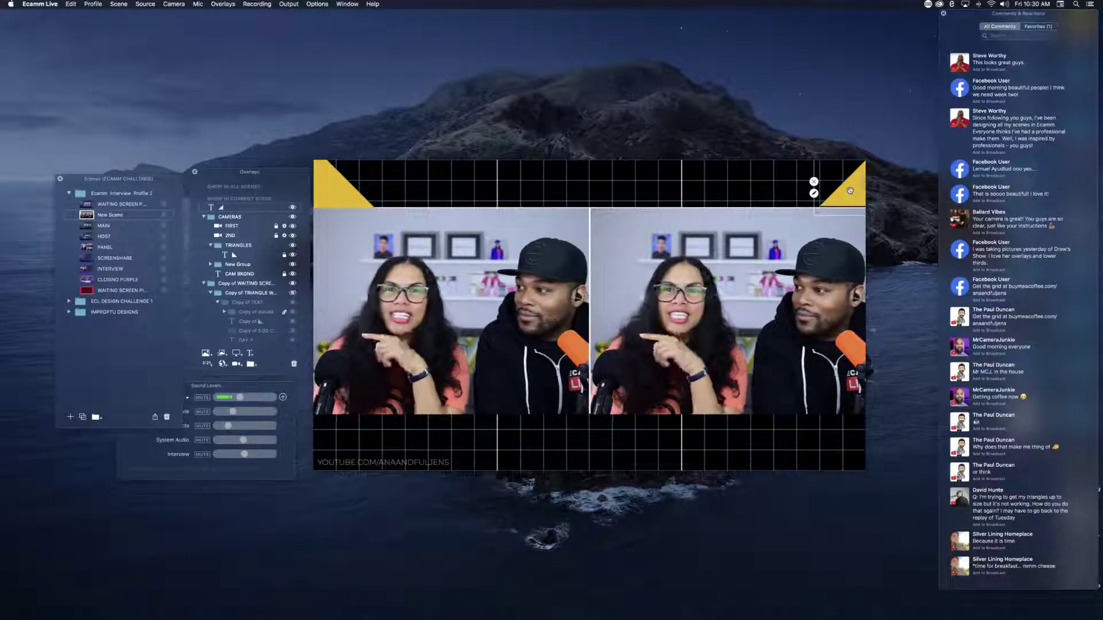
scroll(850, 191, "up", 5)
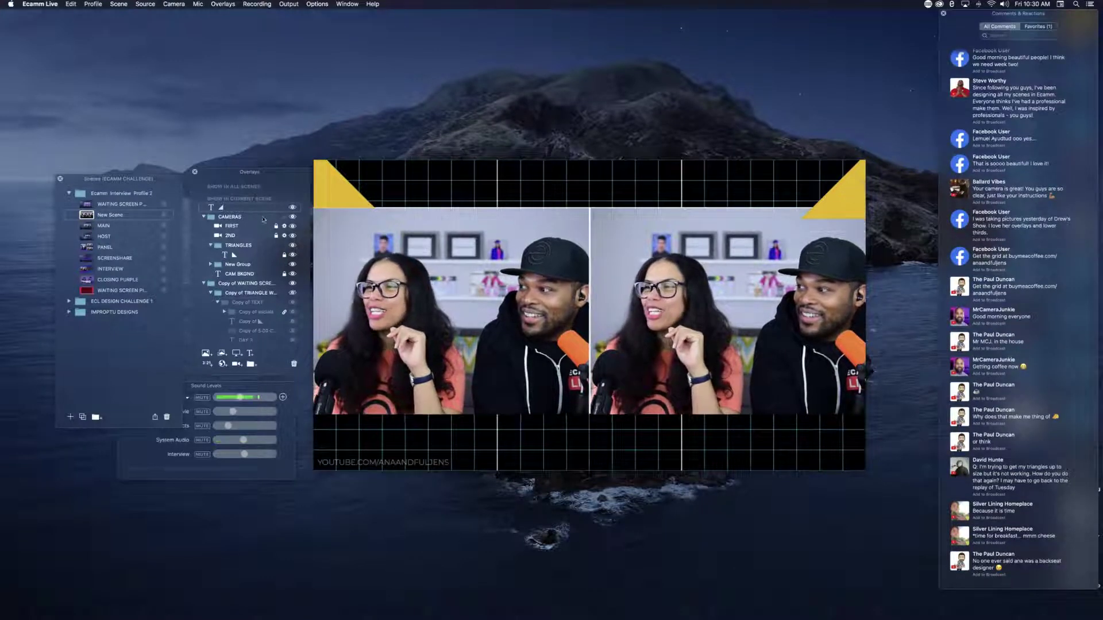
Step: Put the second triangle into the TRIANGLES group and move New Group above it with CAM BKGND inside
left_click_drag(236, 242, 233, 254)
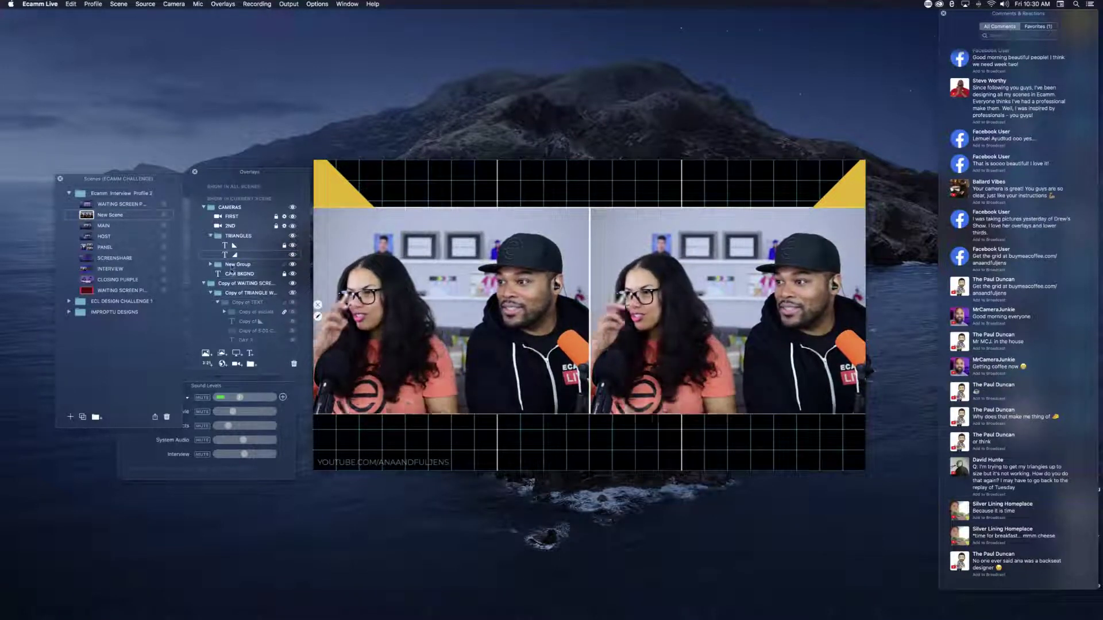
left_click_drag(232, 266, 217, 234)
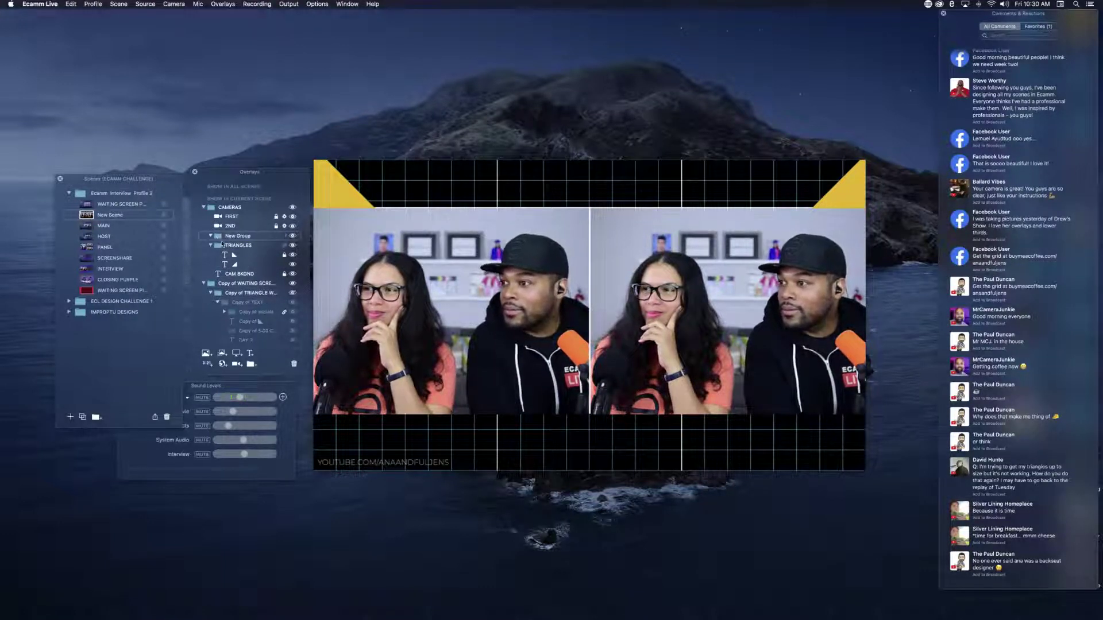
left_click_drag(221, 244, 239, 242)
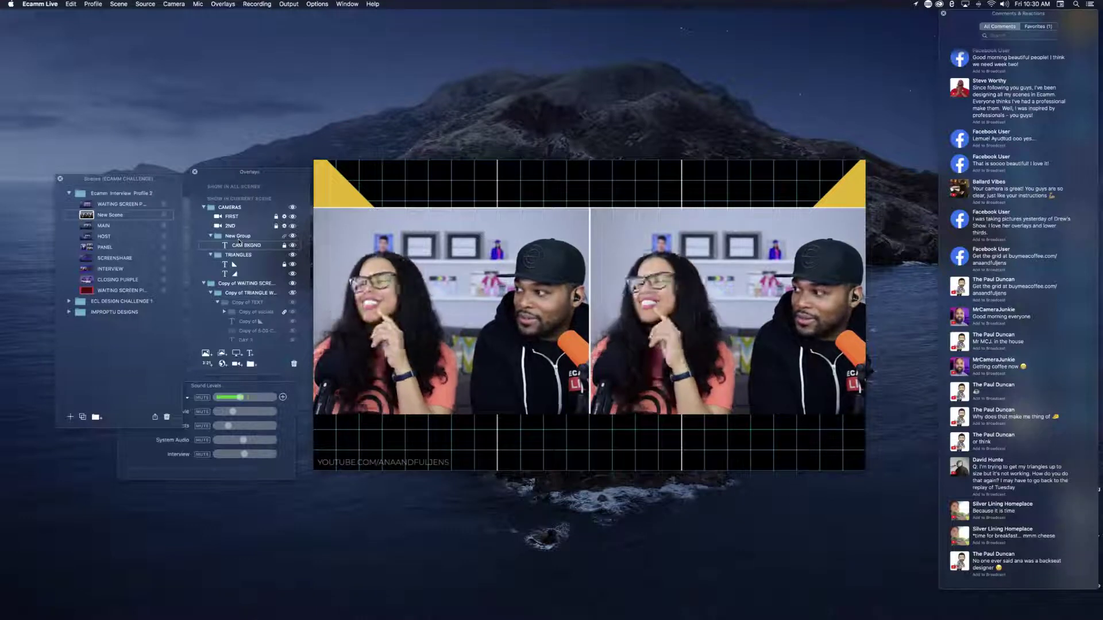
Step: Check the reference photo IMG_1193.heic for the headline bar and corner triangle design, and quit Preview to return to the scene
mouse_move(364, 178)
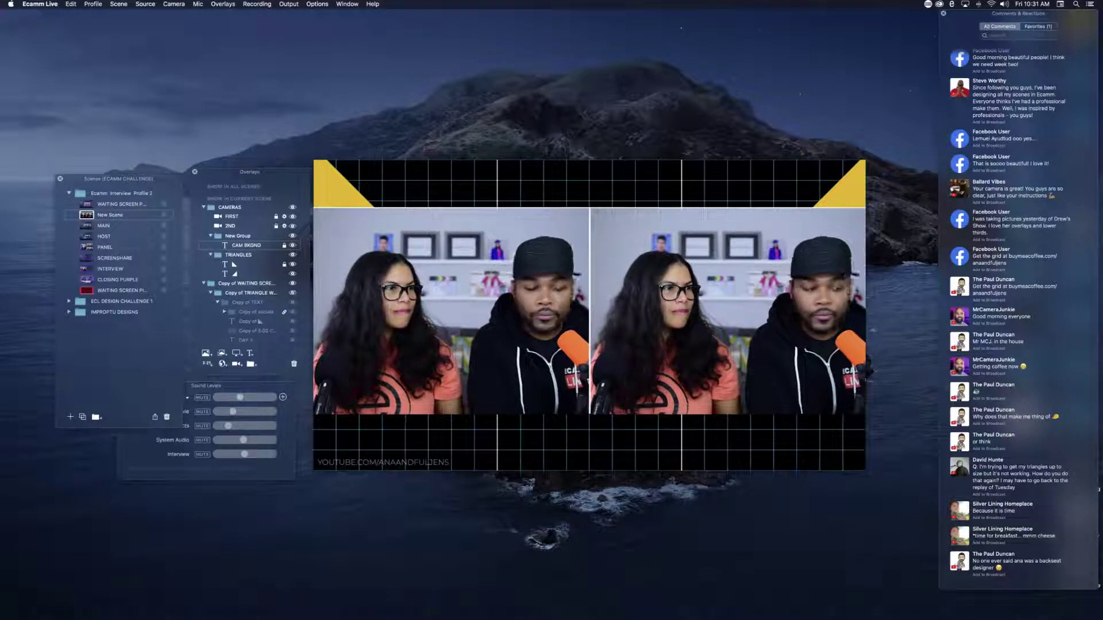
left_click_drag(0, 137, 487, 155)
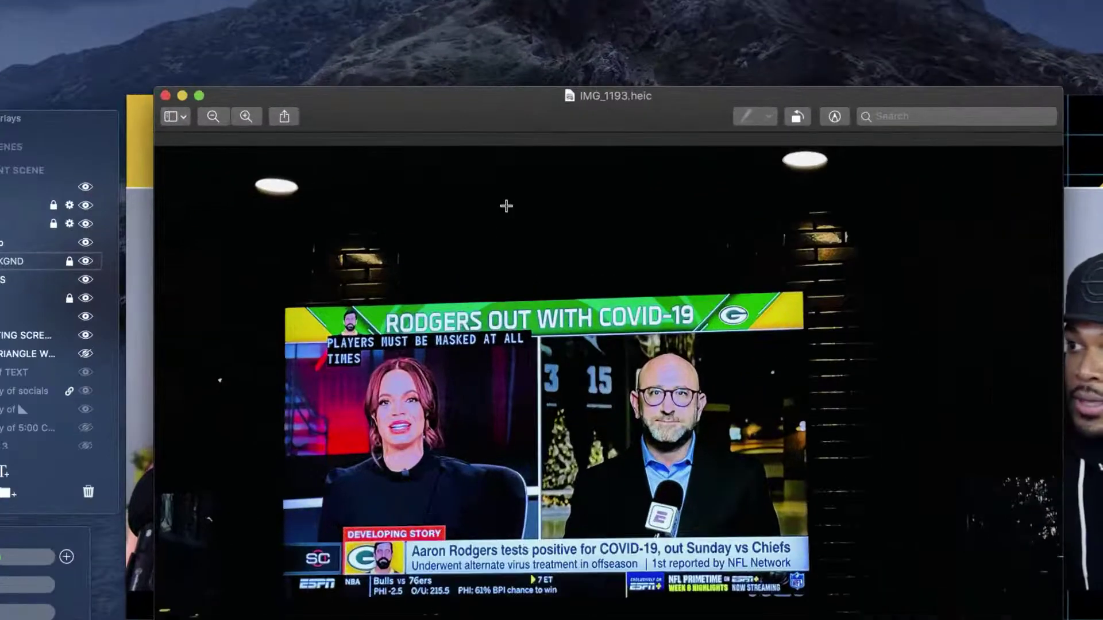
left_click_drag(485, 98, 471, 5)
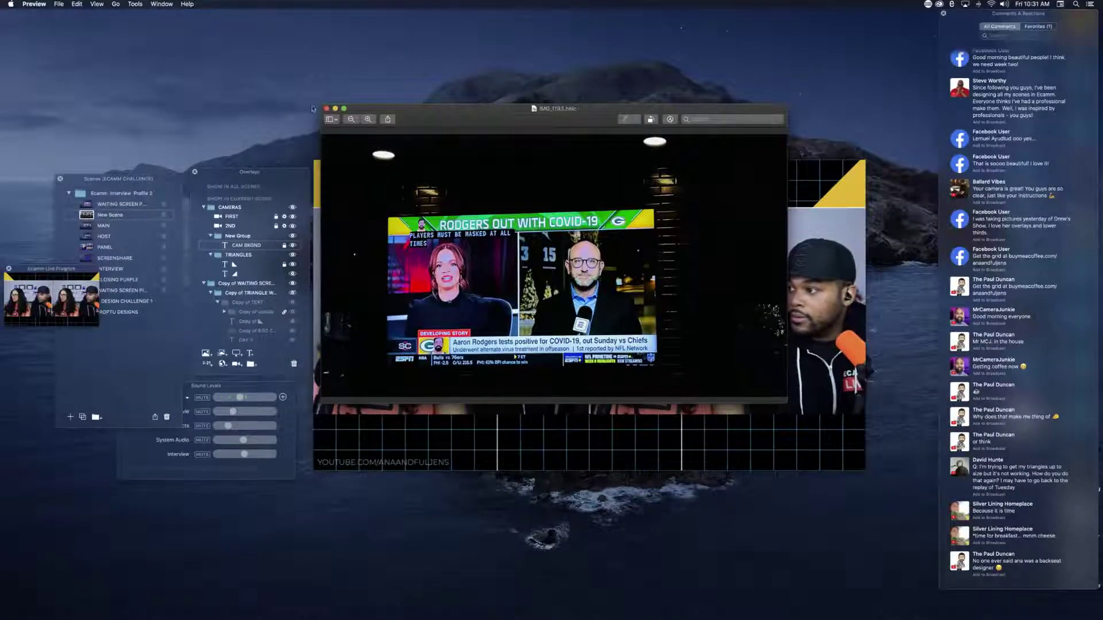
key("super+q")
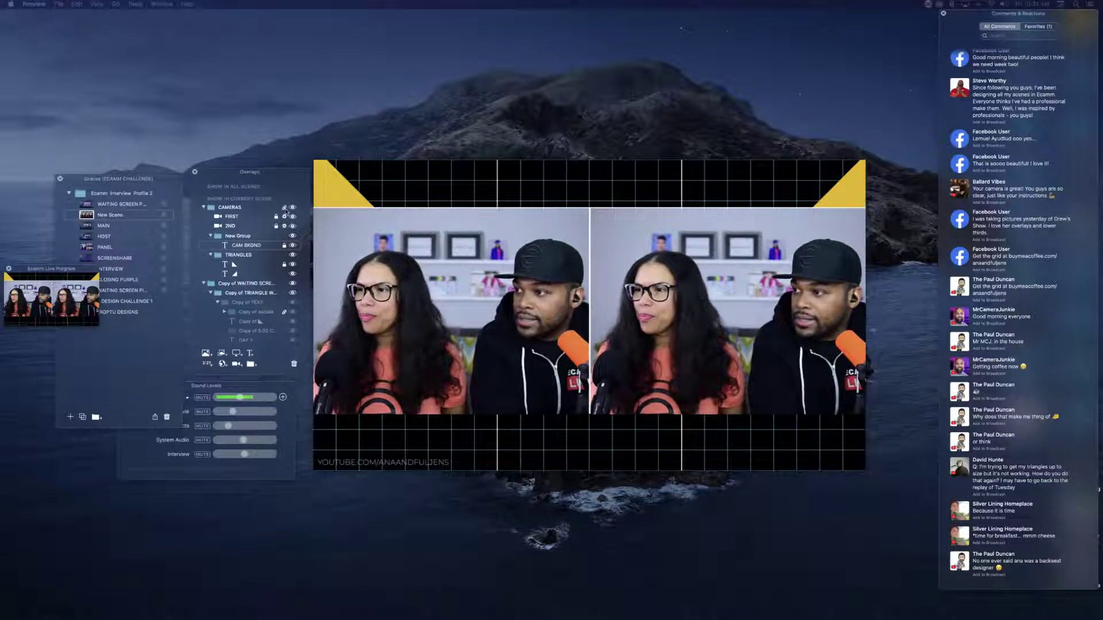
left_click(435, 246)
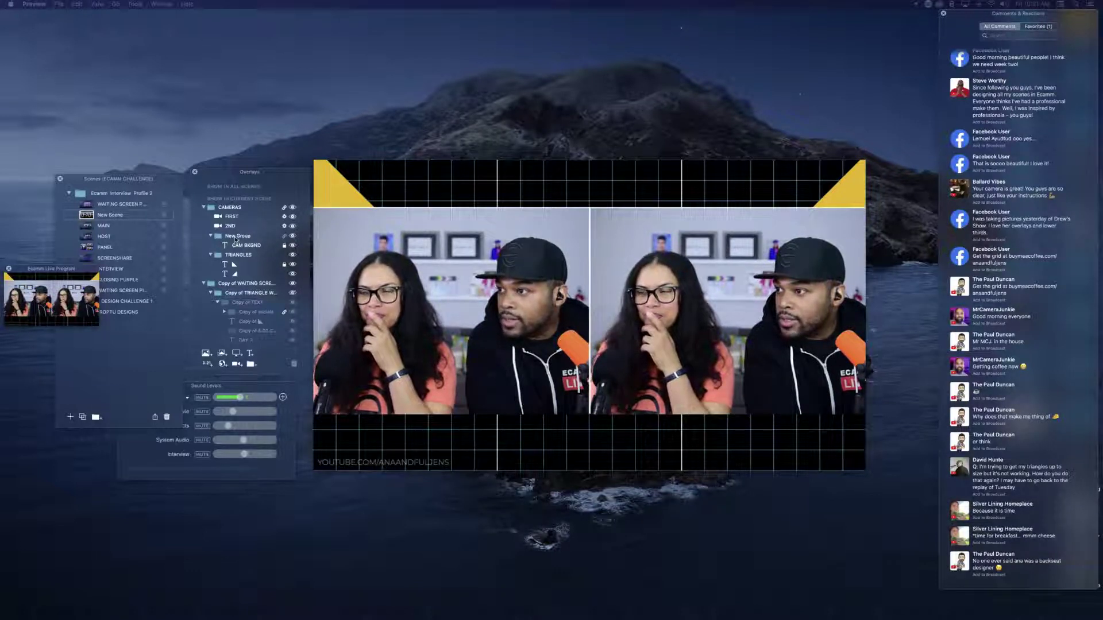
Step: Unlock the CAM BKGND overlay and shift the framed camera group slightly upward on the canvas
left_click(216, 237)
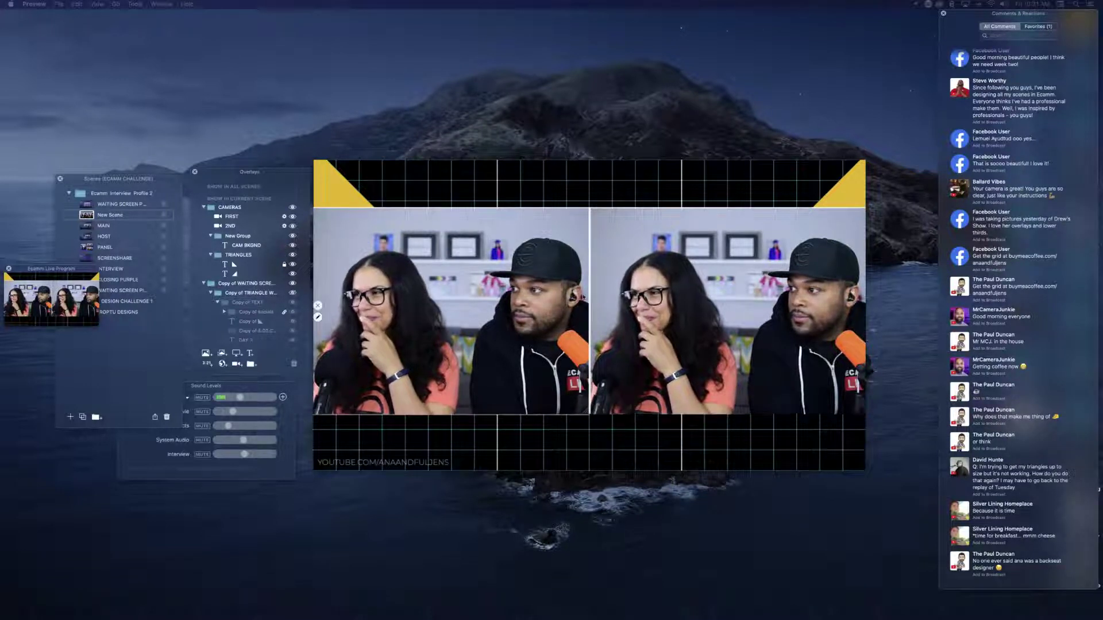
scroll(278, 248, "down", 2)
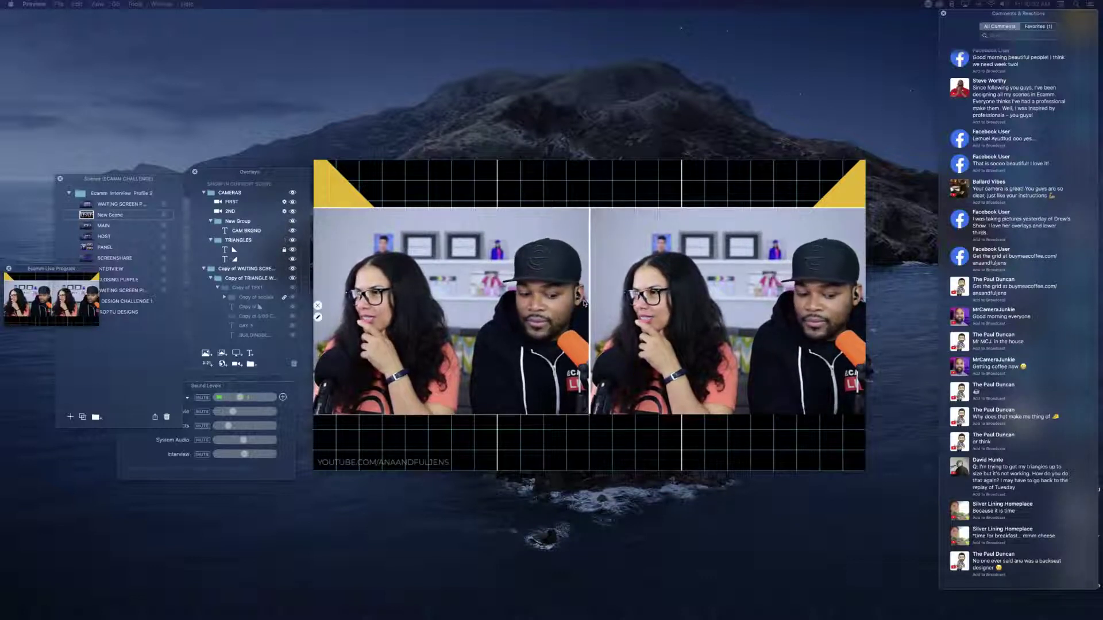
mouse_move(587, 303)
left_click(628, 314)
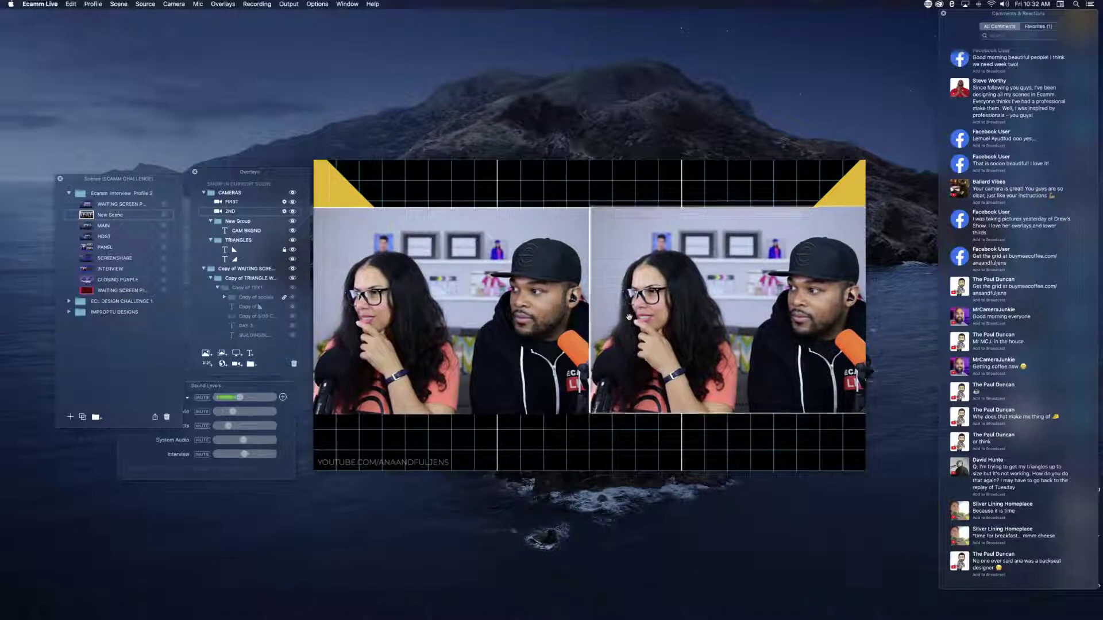
key("super+z")
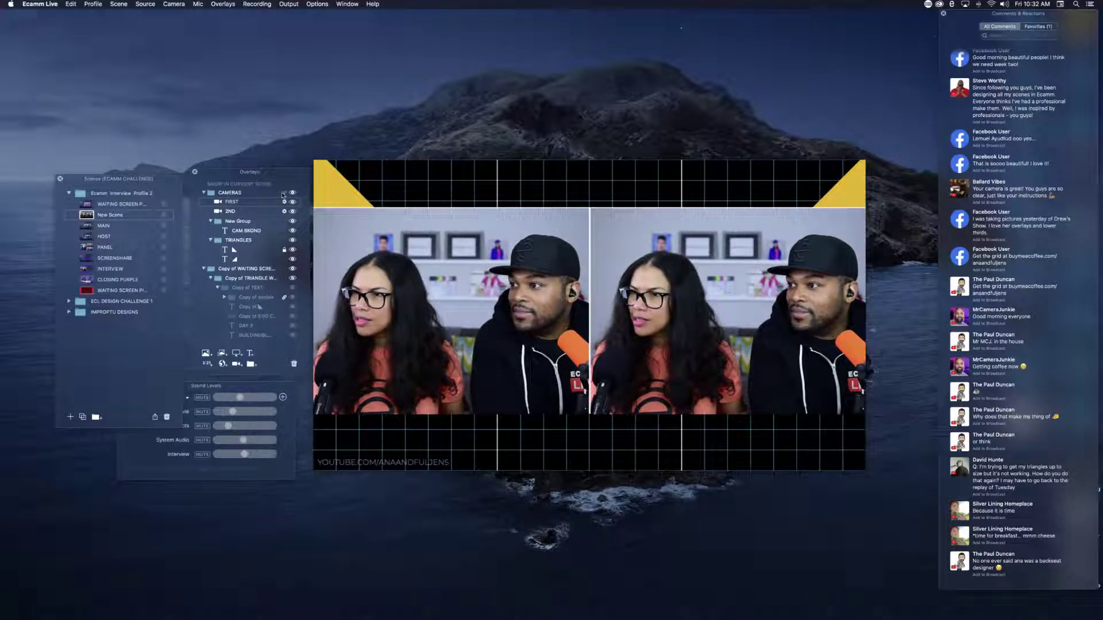
left_click_drag(464, 313, 463, 300)
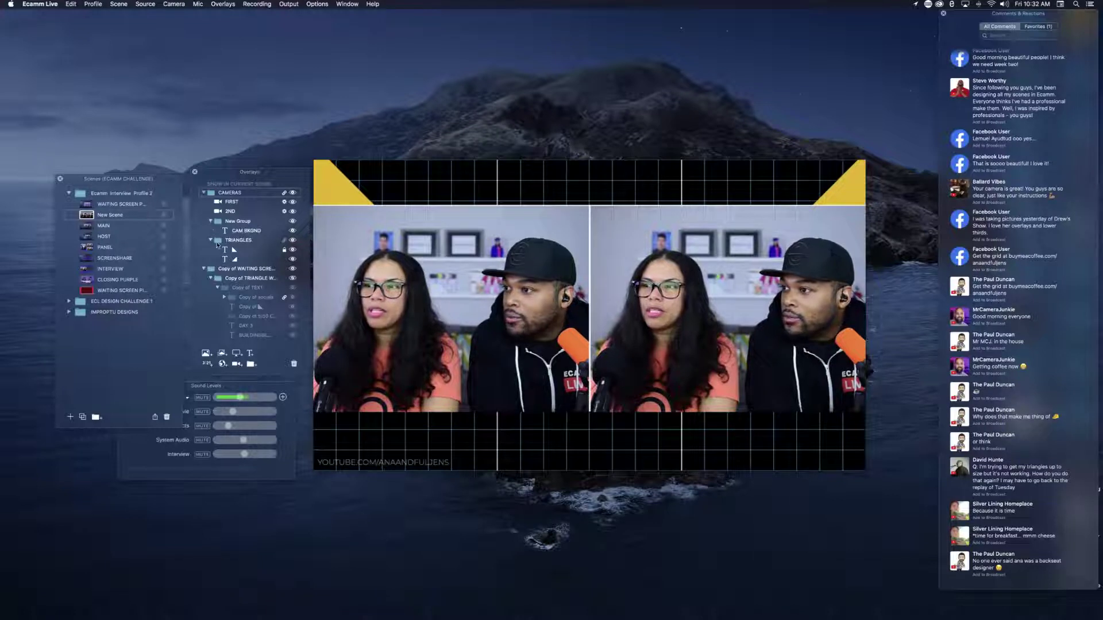
Step: Lock the corner triangle overlays and collapse the TRIANGLES group and New Group in the overlay list
scroll(217, 244, "up", 2)
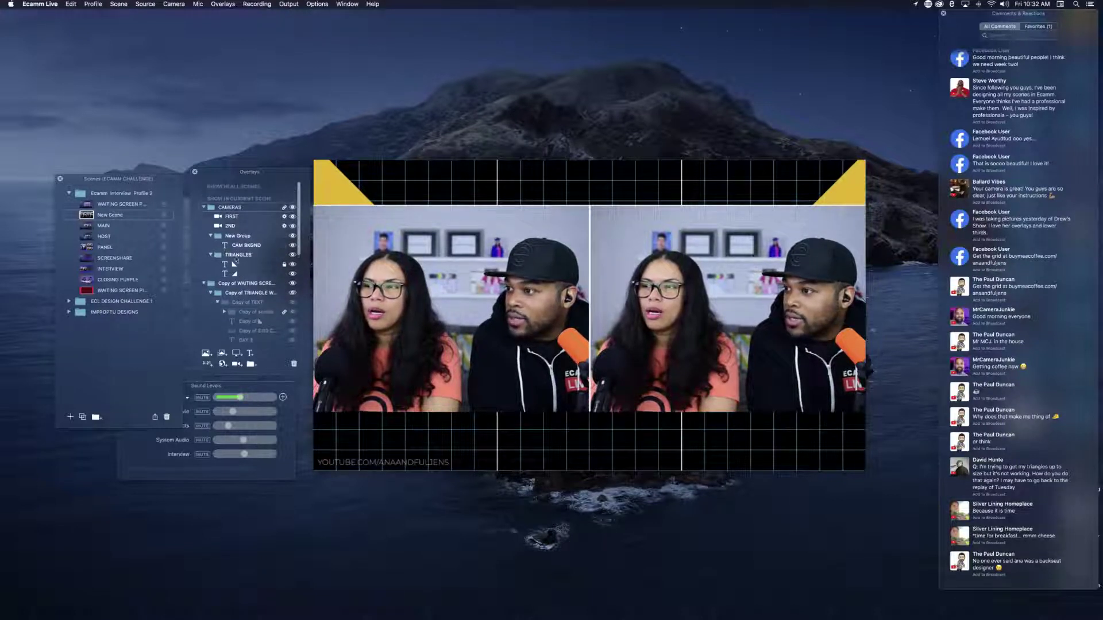
left_click(284, 265)
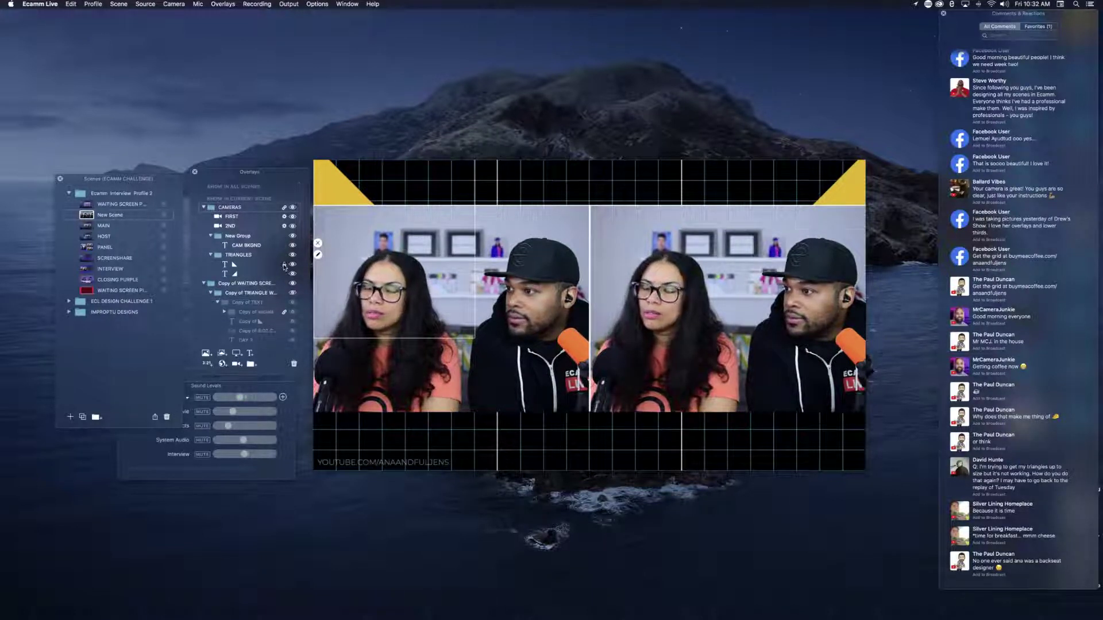
left_click(211, 254)
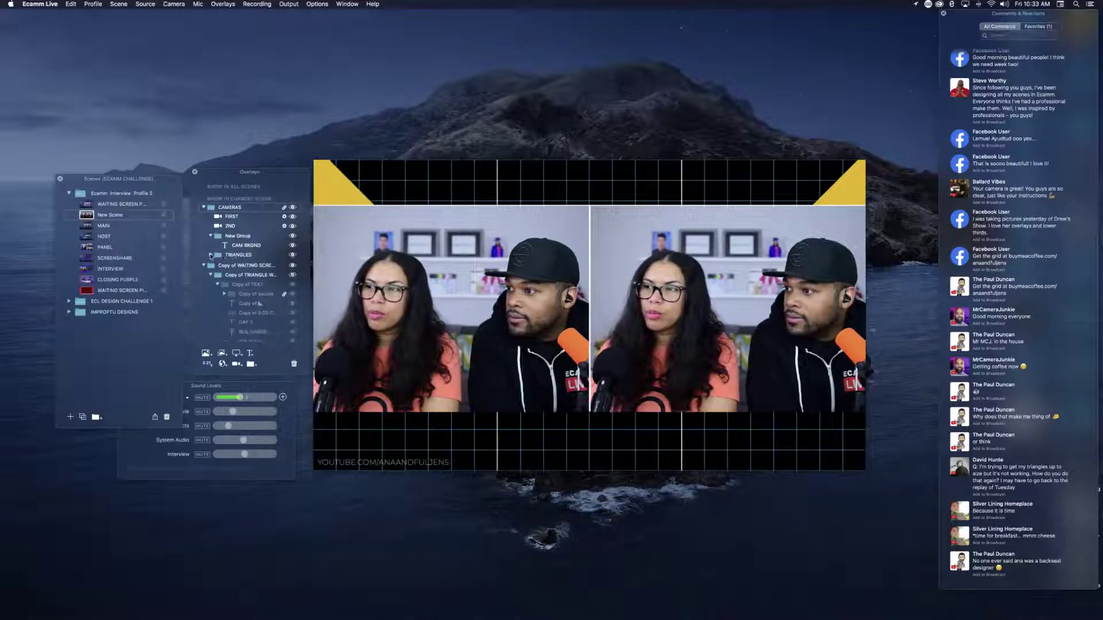
left_click(210, 236)
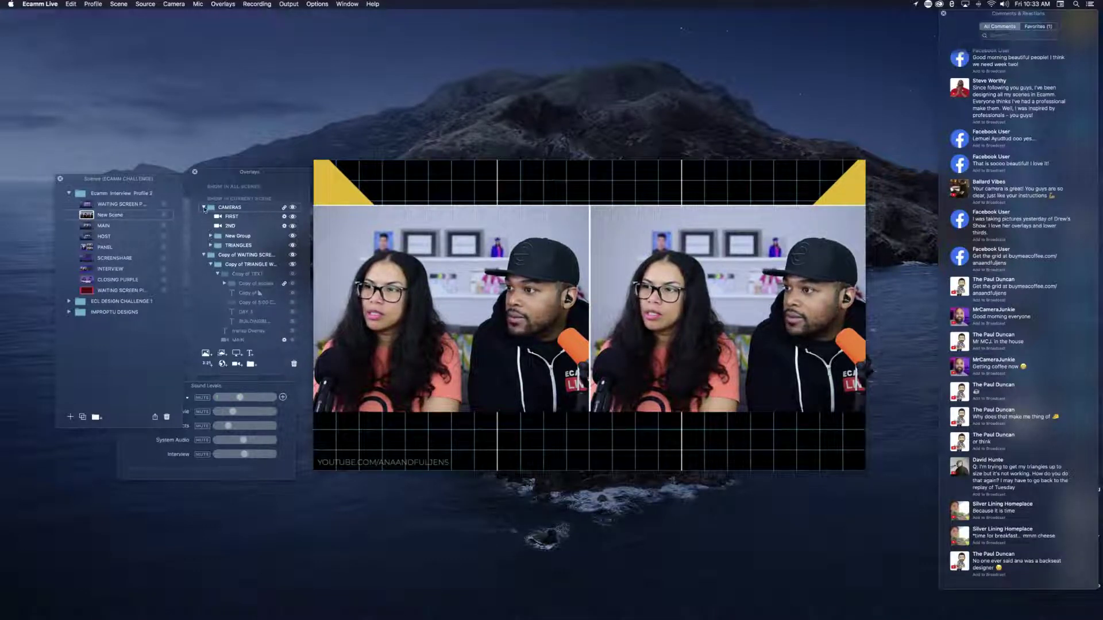
left_click(204, 208)
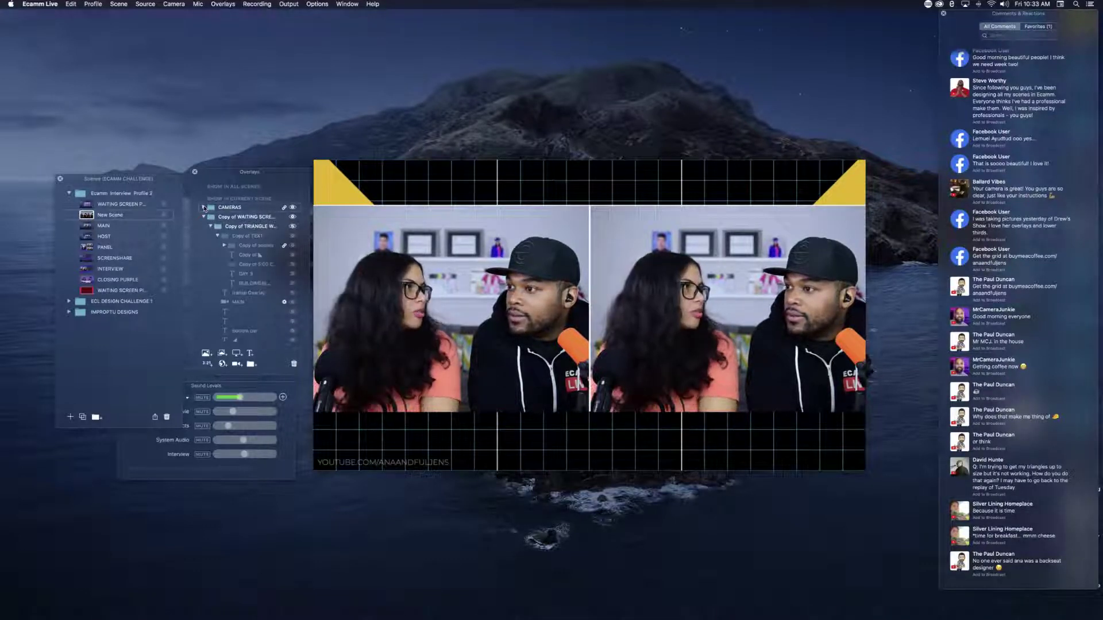
left_click(204, 207)
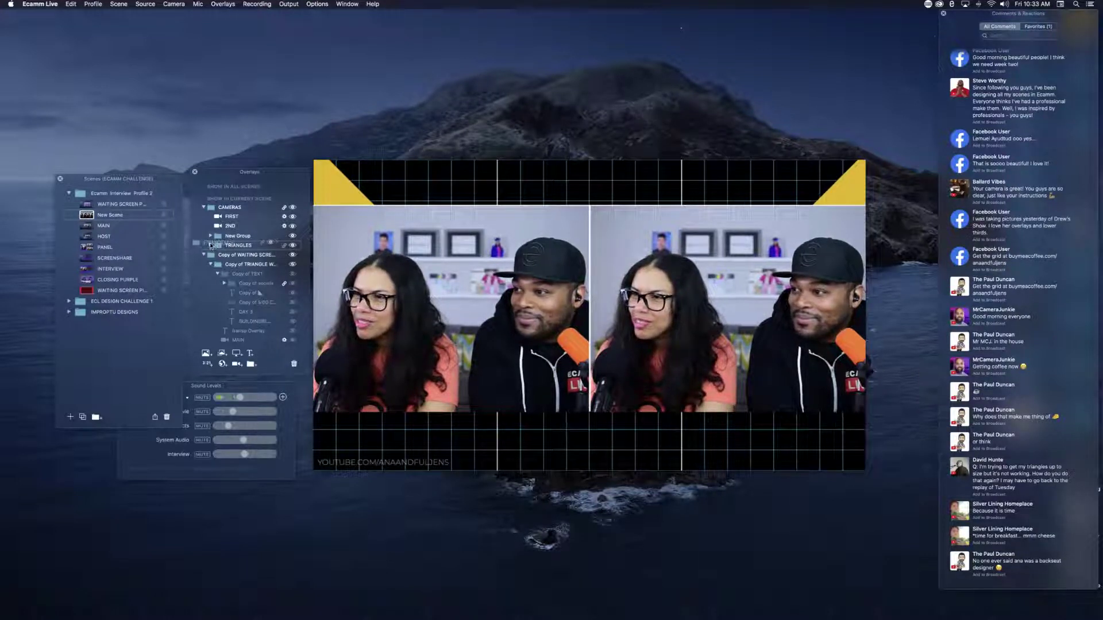
Step: Move the TRIANGLES group out of CAMERAS so it sits directly beneath it as a separate top-level group
left_click_drag(211, 247, 209, 243)
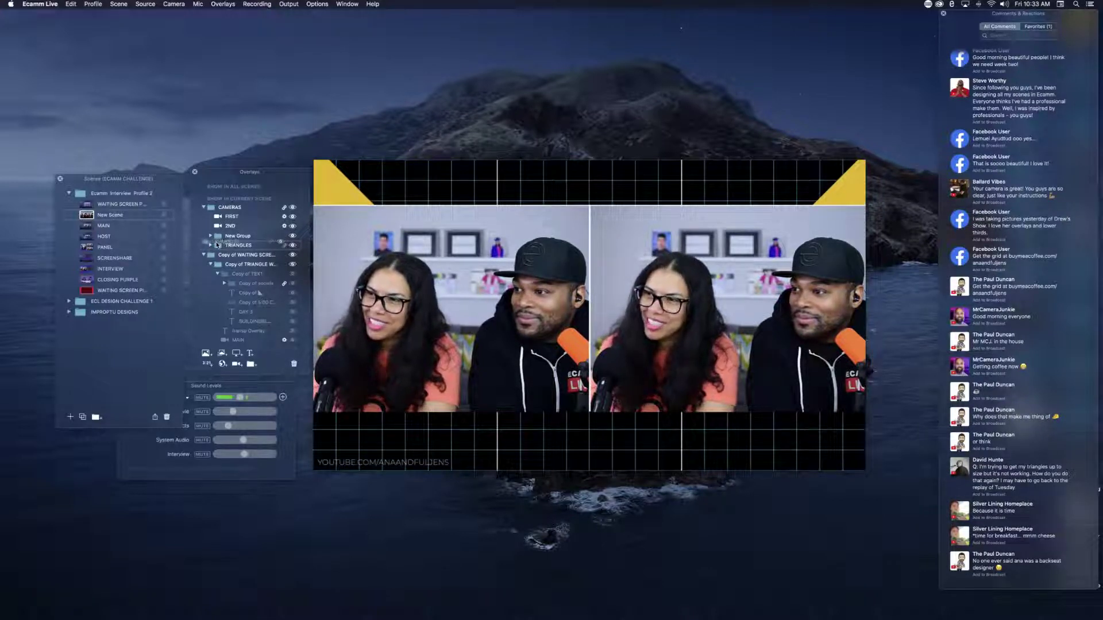
left_click_drag(238, 248, 213, 242)
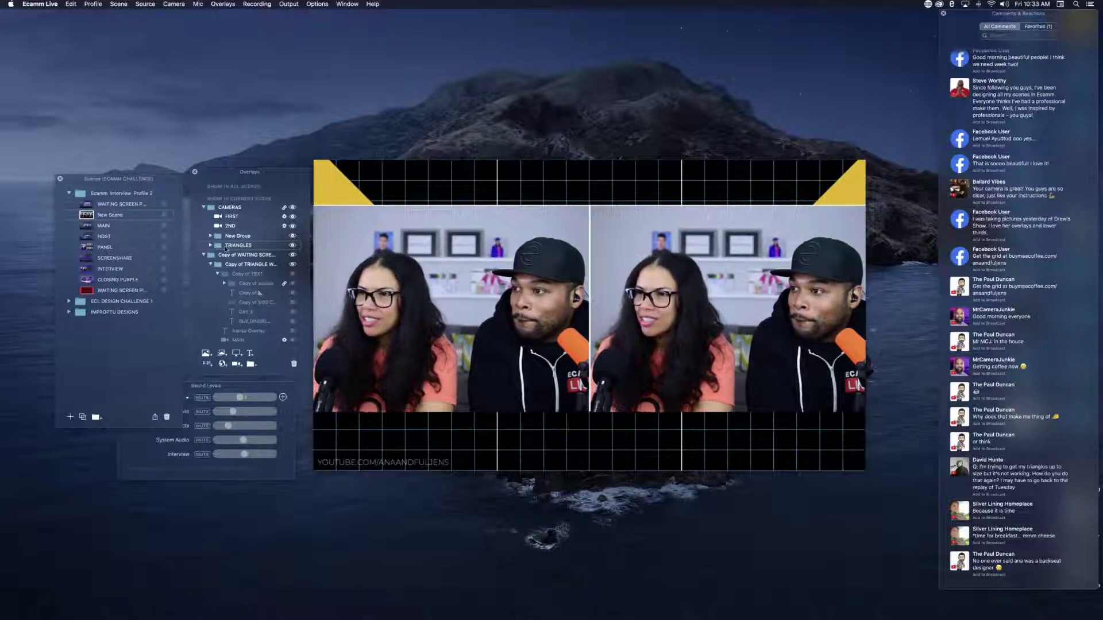
mouse_move(220, 246)
left_mouse_down()
mouse_move(196, 246)
mouse_move(205, 242)
left_mouse_up()
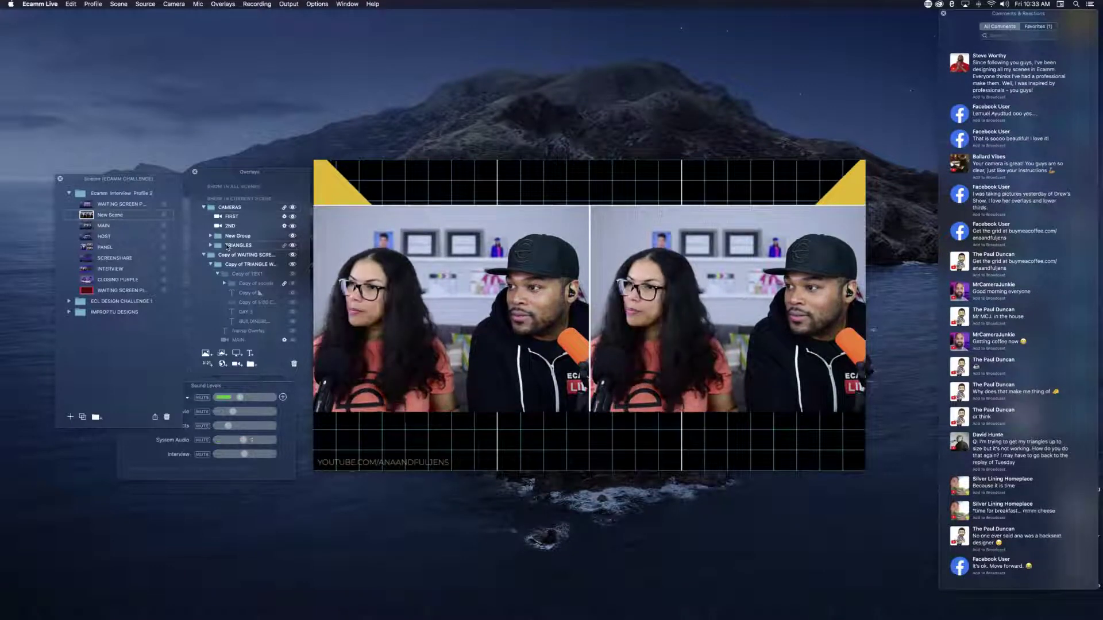
left_click_drag(222, 247, 203, 254)
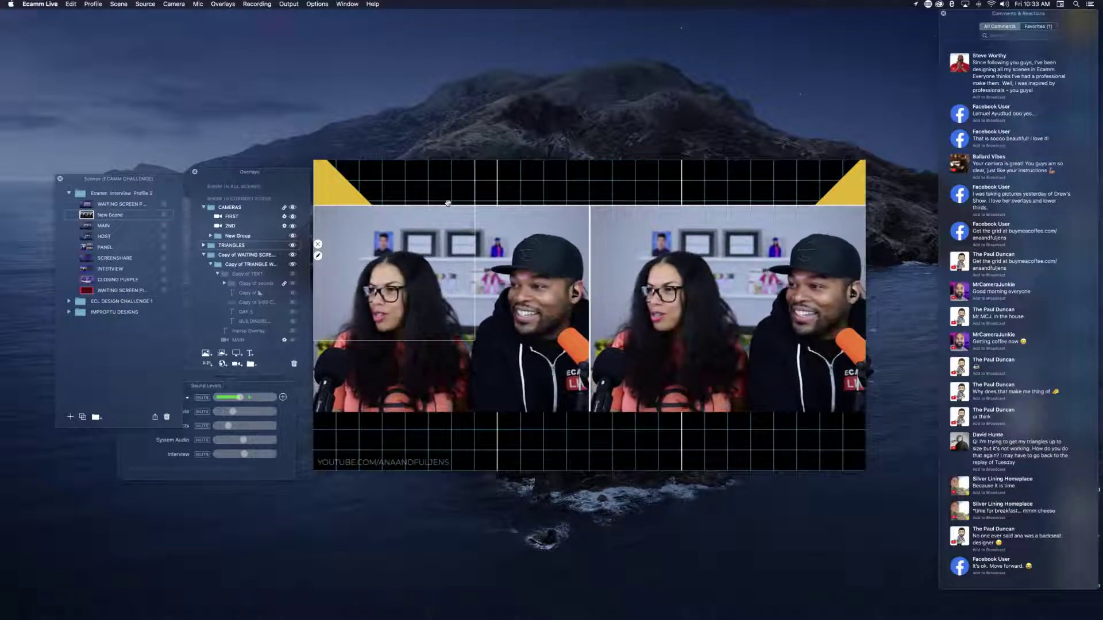
Step: Start a new text overlay, clear its placeholder text, and give it a background in the saved ESPN GREEN color
key("super+shift+t")
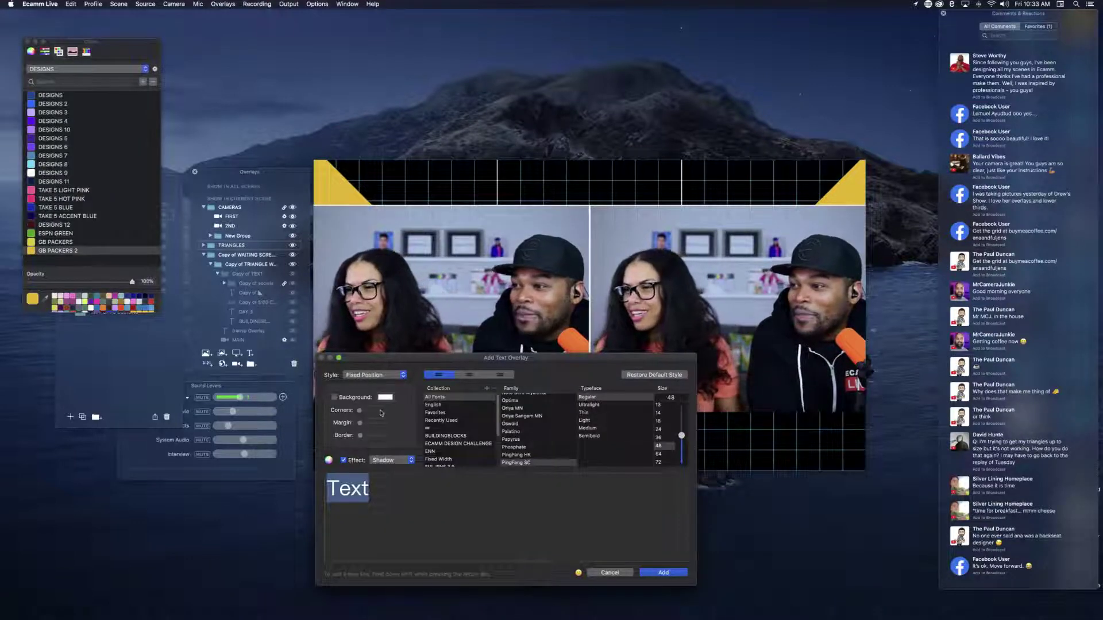
left_click(335, 397)
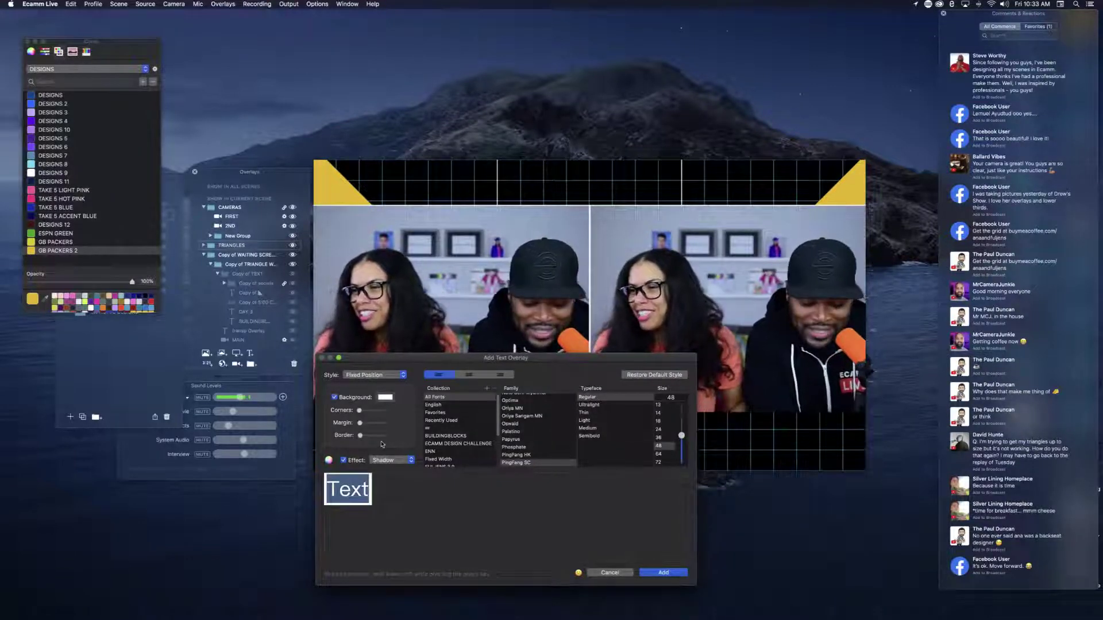
left_click(371, 490)
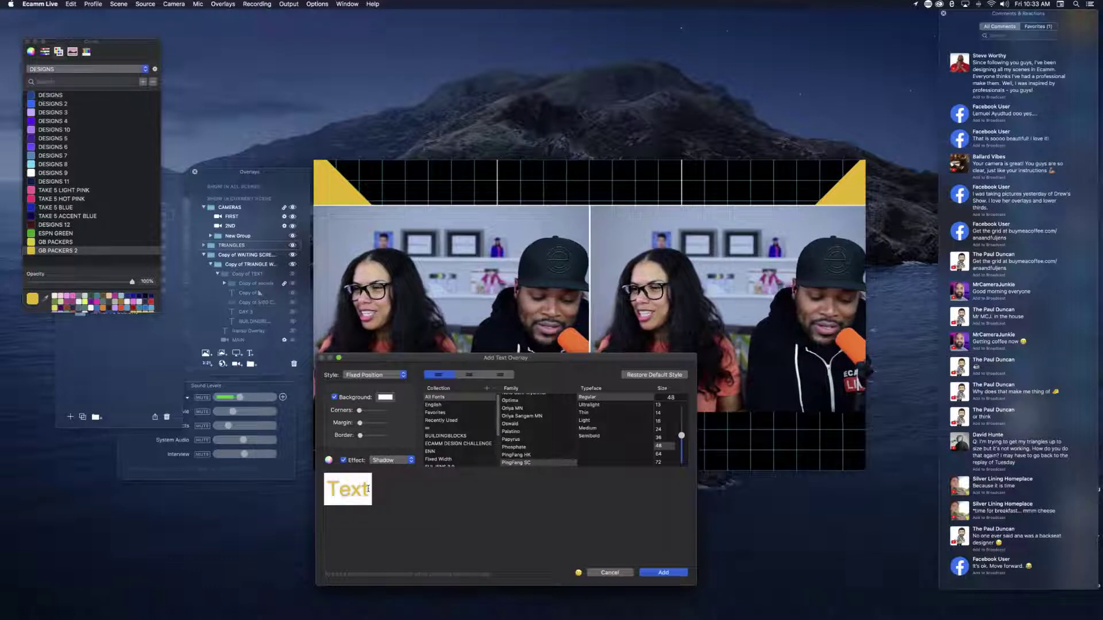
left_click_drag(370, 490, 318, 486)
key("BackSpace")
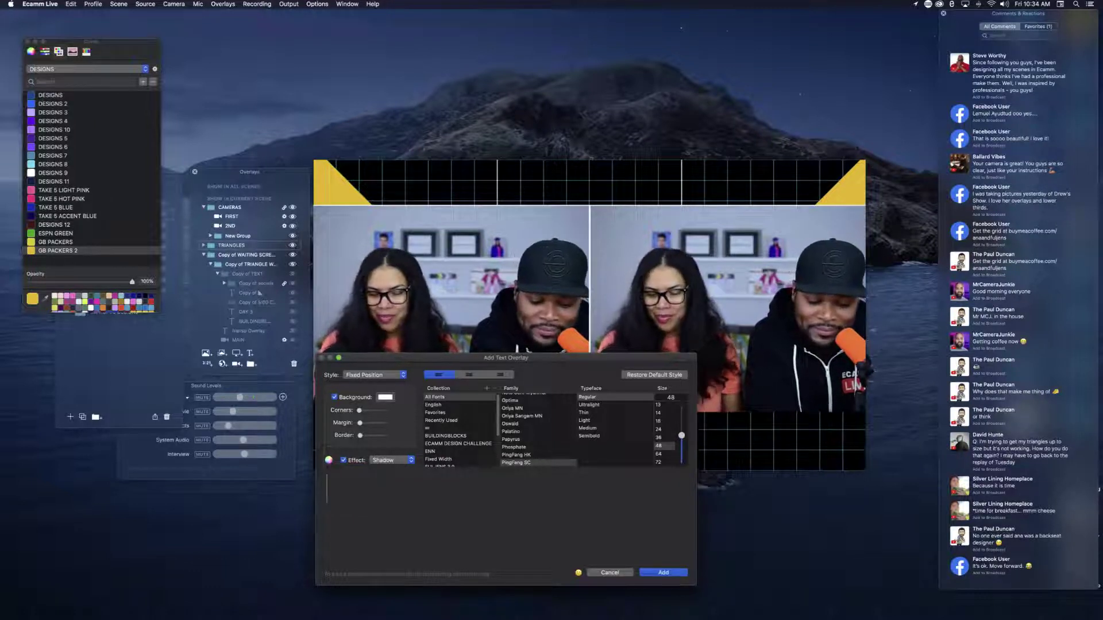
left_click(387, 397)
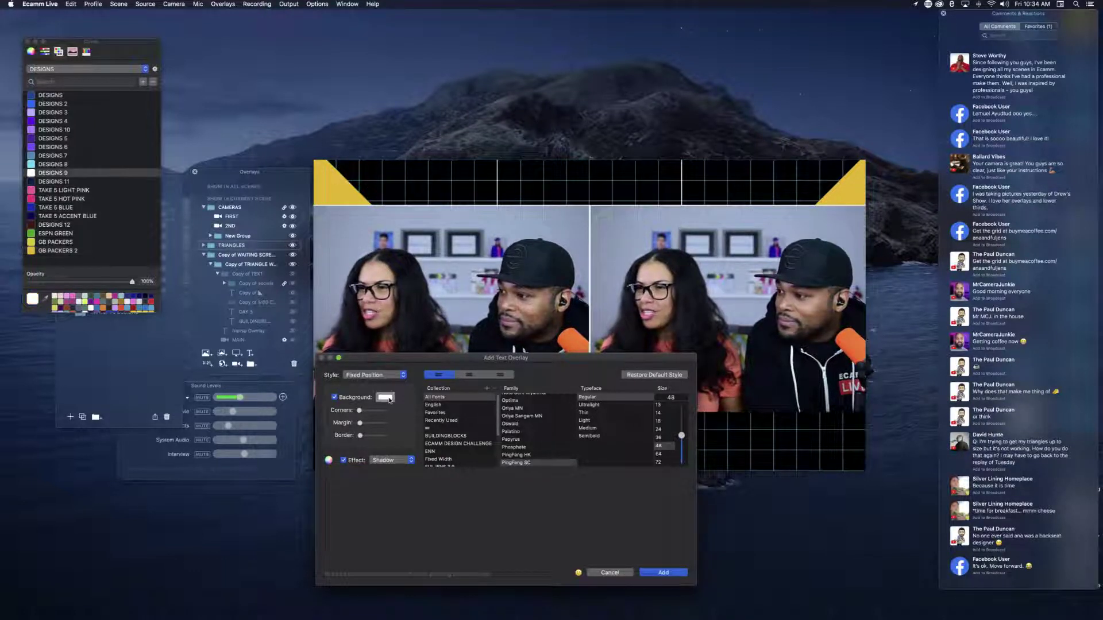
left_click(34, 234)
key("Down")
key("Down")
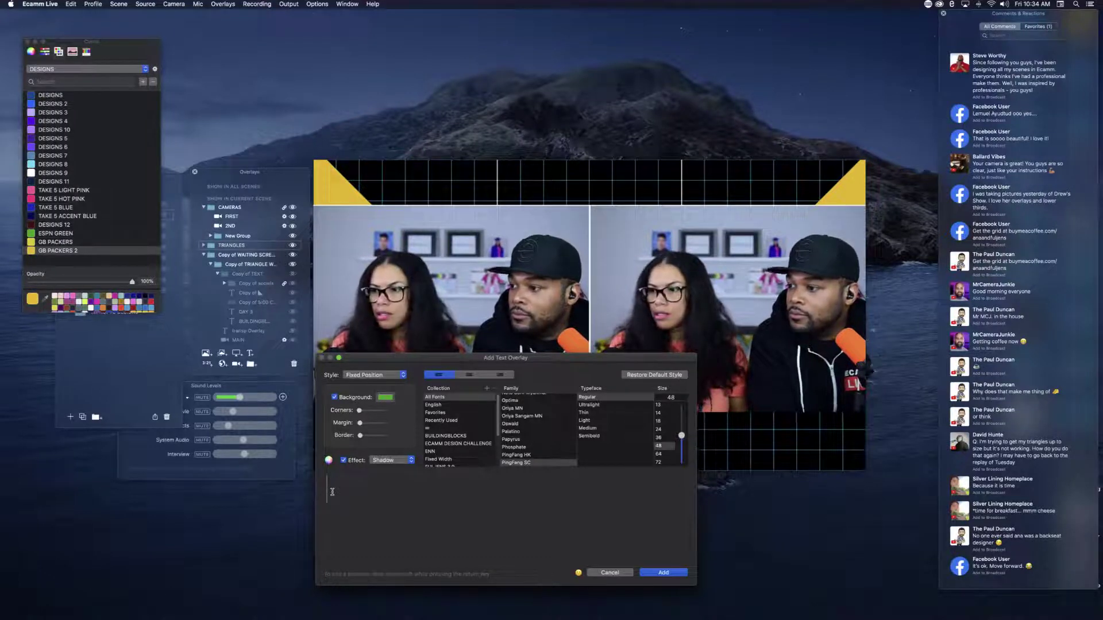
Step: Enter GREEN BOX as the overlay text, set the text opacity to 0%, and add the overlay to the scene
type("GREEN BOX")
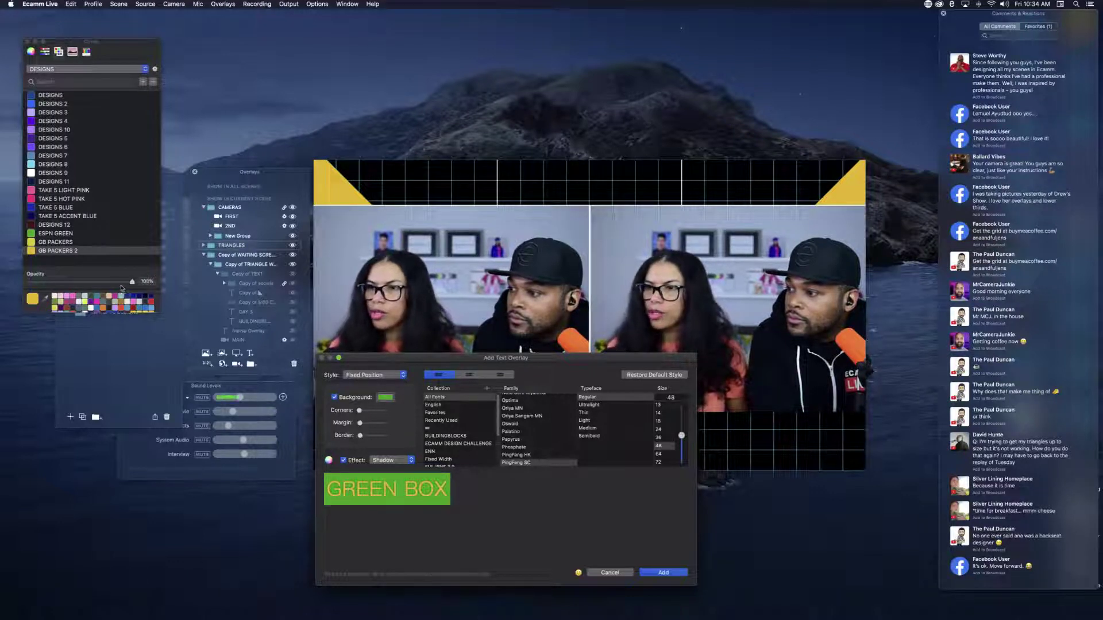
left_click_drag(129, 282, 29, 282)
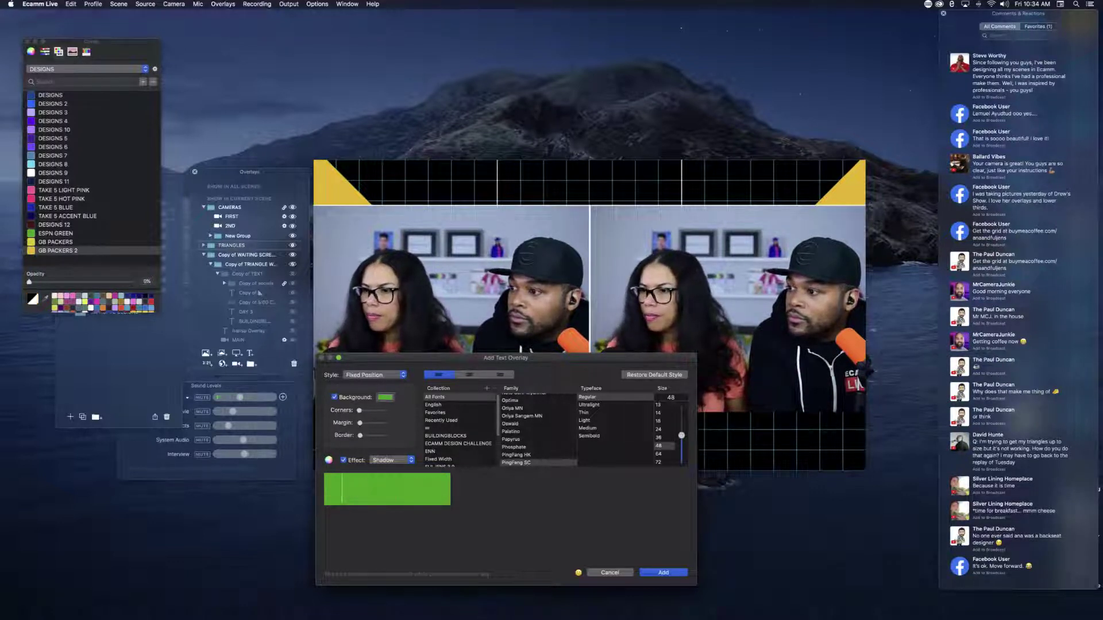
left_click(664, 573)
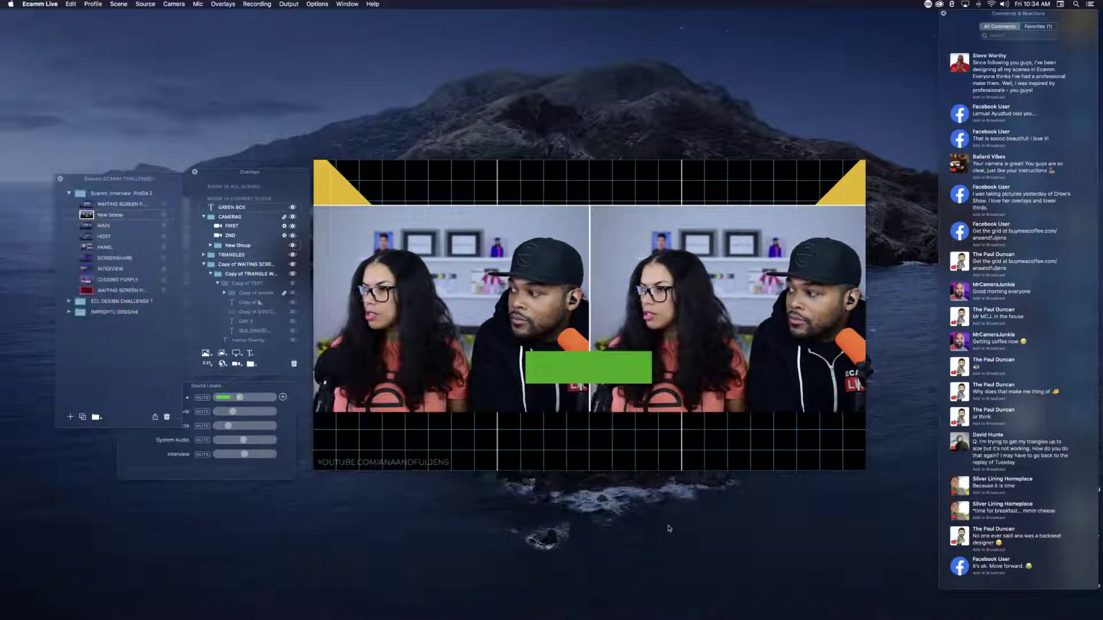
Step: Move the green box to the canvas's upper left area and place it in the TRIANGLES group beneath both triangles
left_click_drag(578, 370, 385, 178)
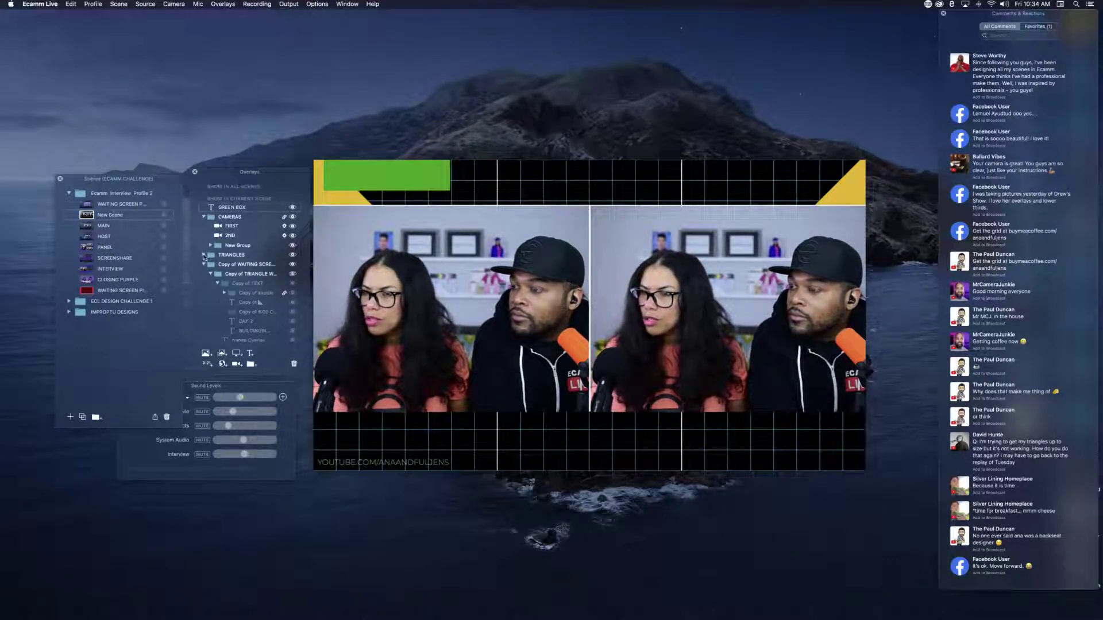
left_click(203, 255)
left_click_drag(385, 175, 238, 280)
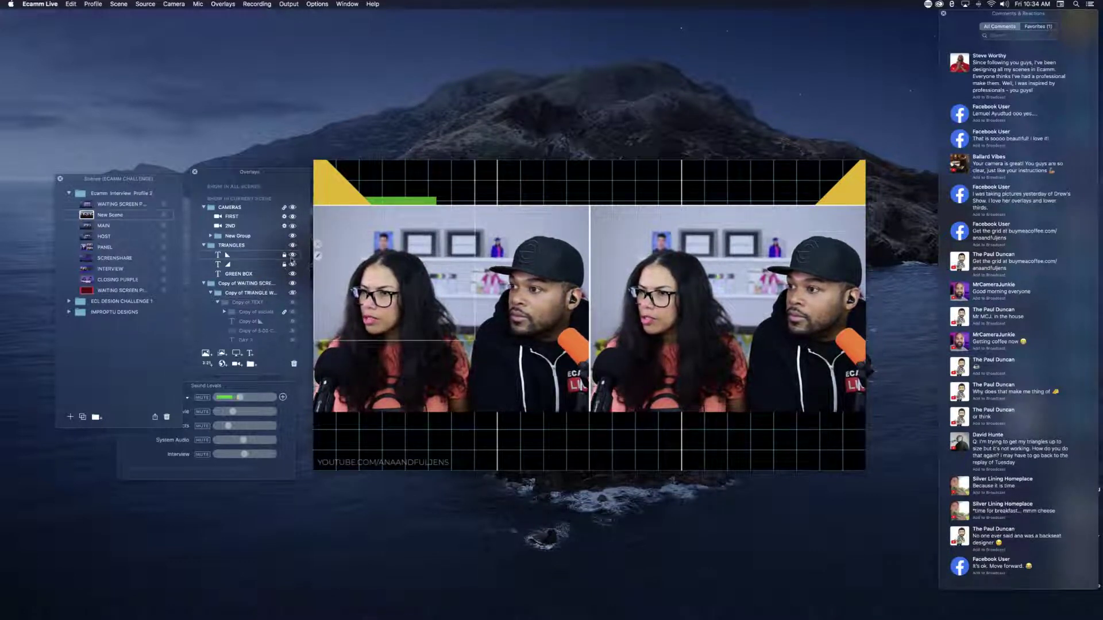
Step: Stretch GREEN BOX across the full band above the cameras, hiding both triangles during the resize and showing them again
left_click(292, 255)
left_click(292, 265)
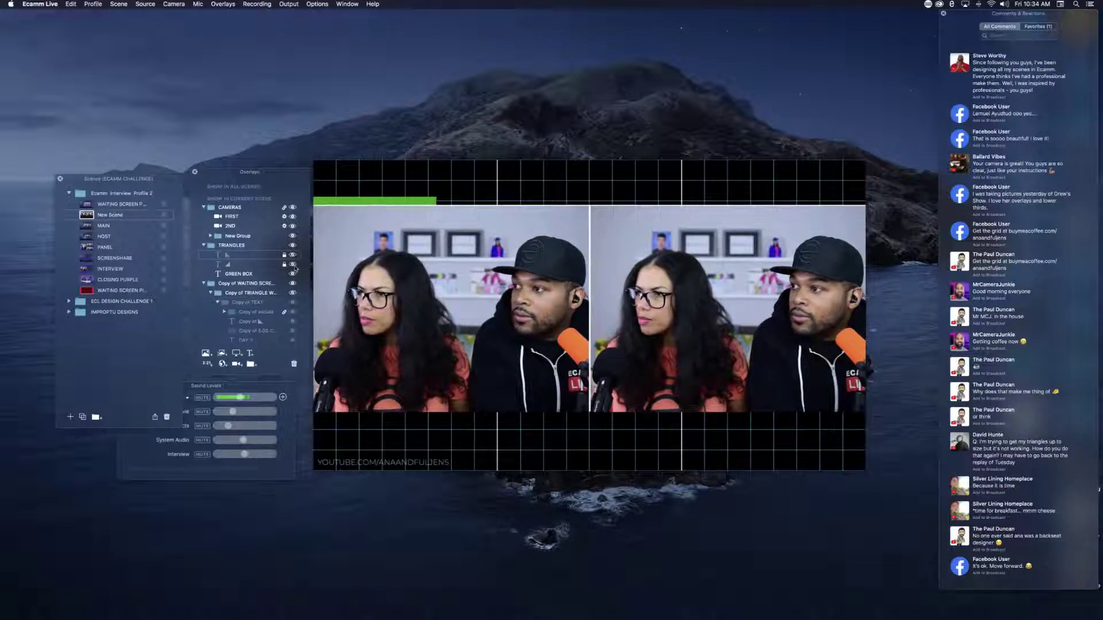
scroll(370, 208, "up", 3)
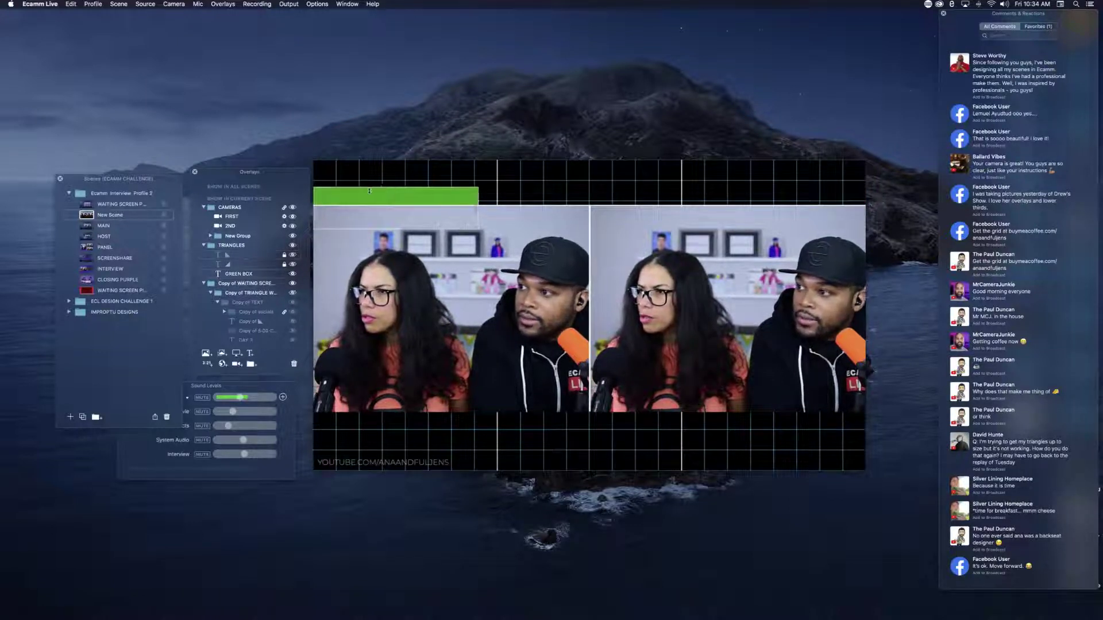
left_click_drag(367, 194, 365, 170)
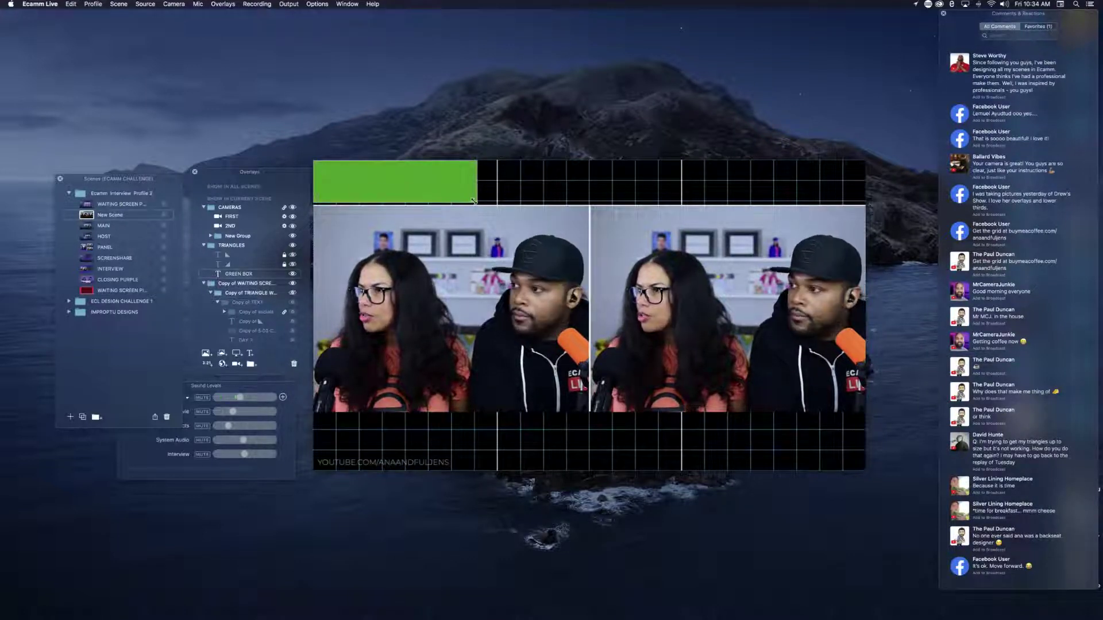
left_click_drag(473, 201, 865, 181)
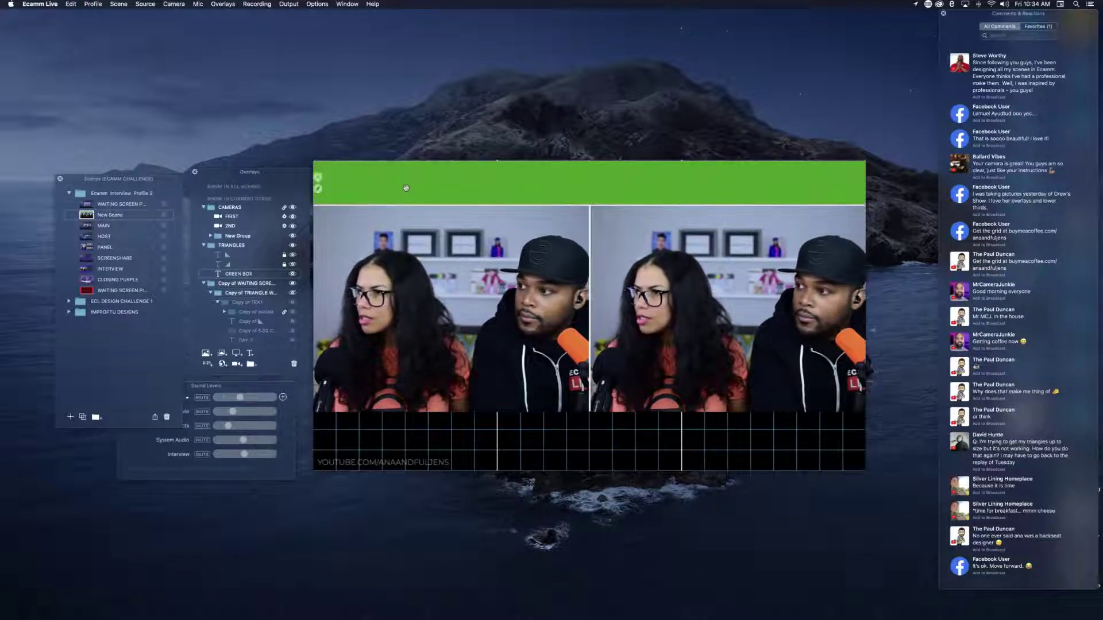
left_click_drag(583, 161, 583, 158)
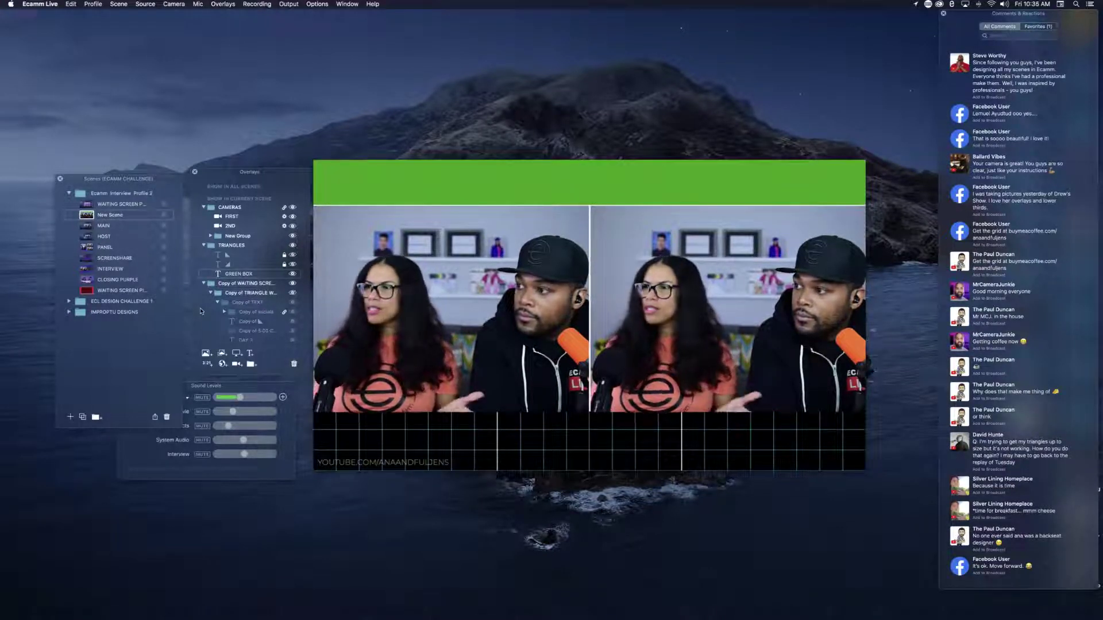
left_click(292, 255)
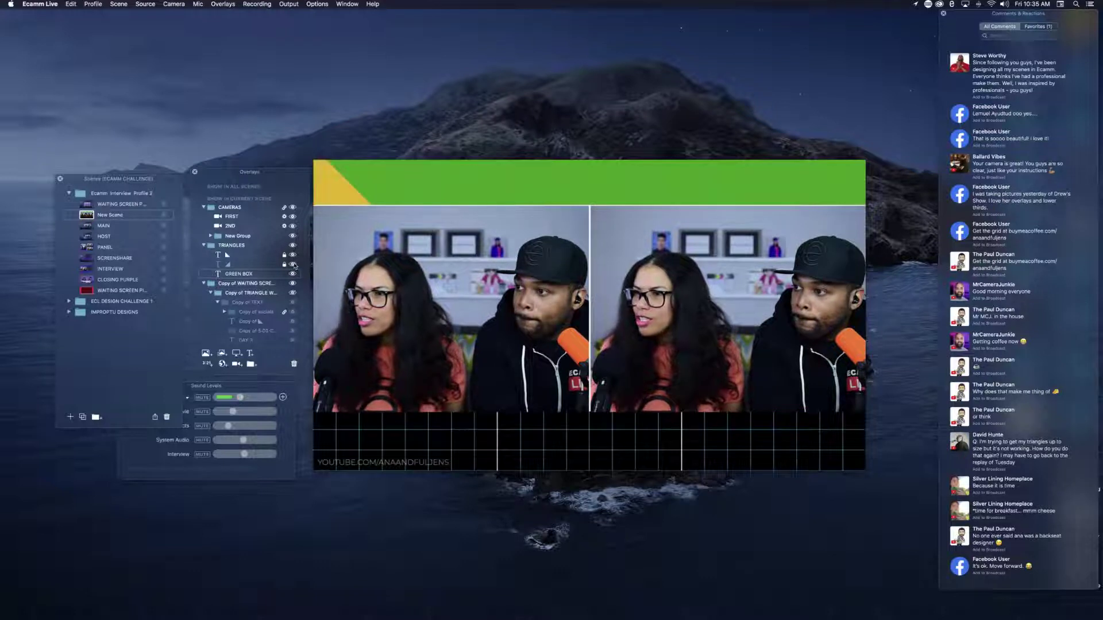
left_click(293, 264)
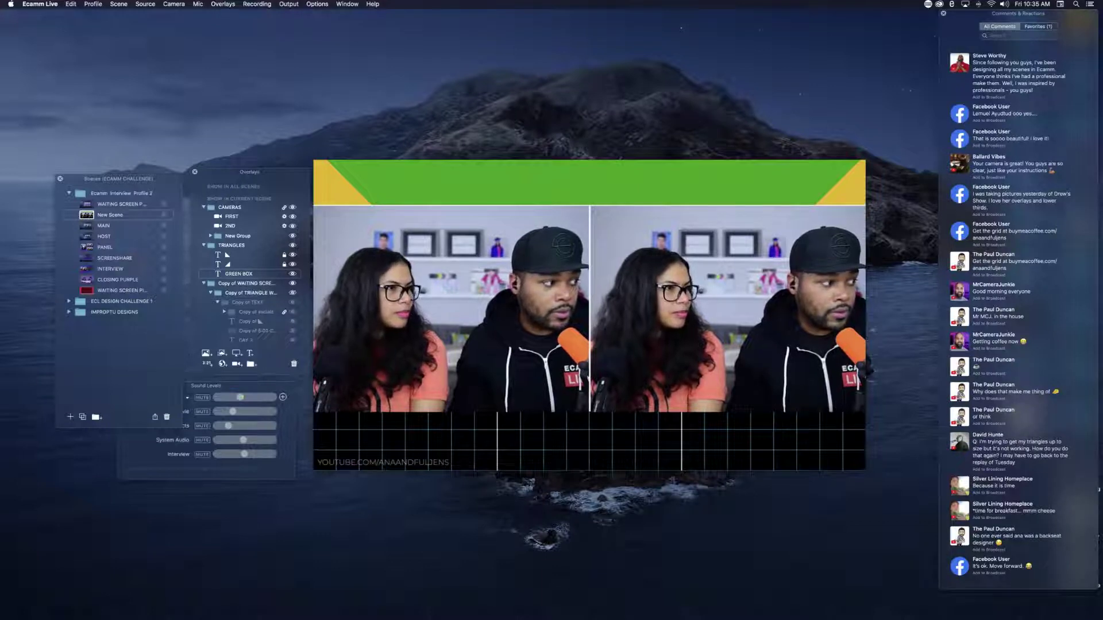
Step: Switch to Preview and position the reference photo IMG_1193.heic for comparison with the headline bar design
key("super+Tab")
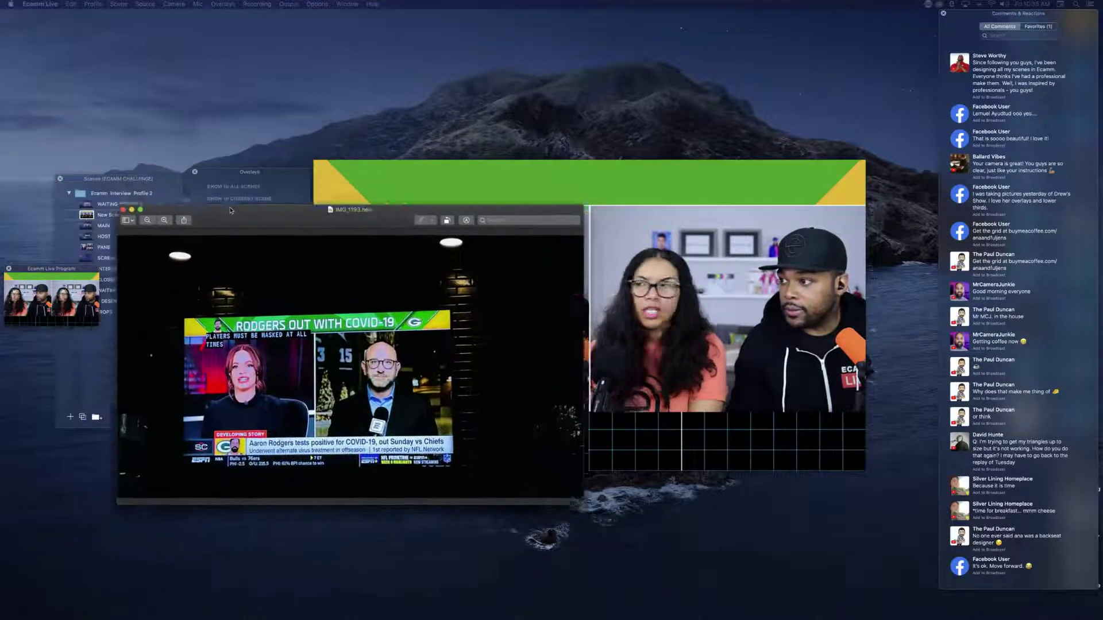
left_click_drag(230, 211, 256, 220)
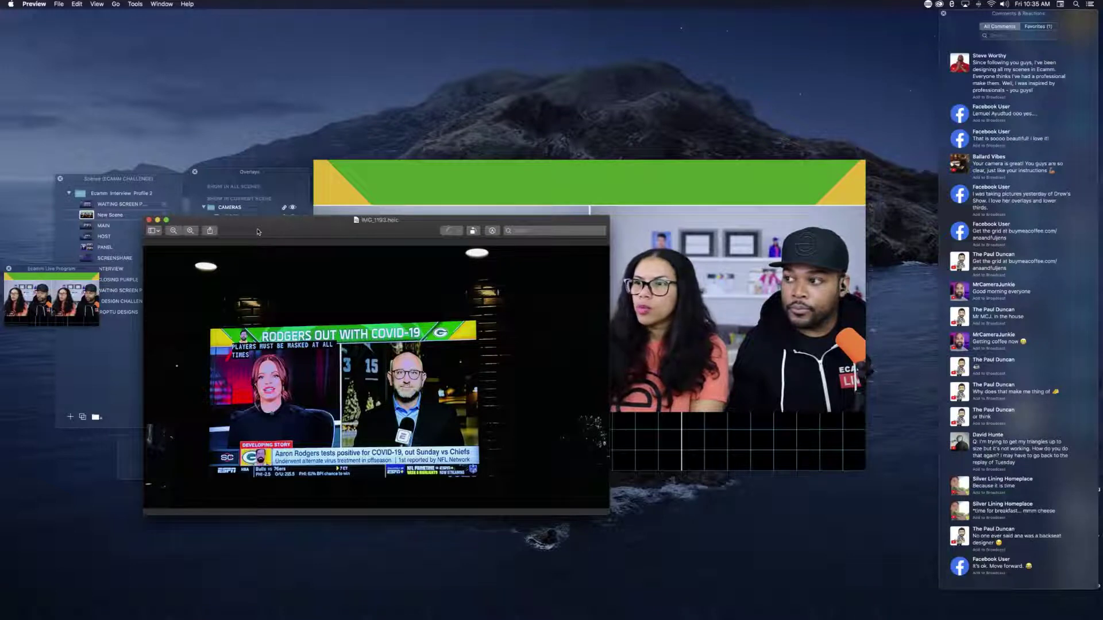
Step: Close the reference photo in Preview and add IMG_1193.heic from the Desktop to the Ecamm Live scene as an image overlay
left_click_drag(257, 232, 168, 222)
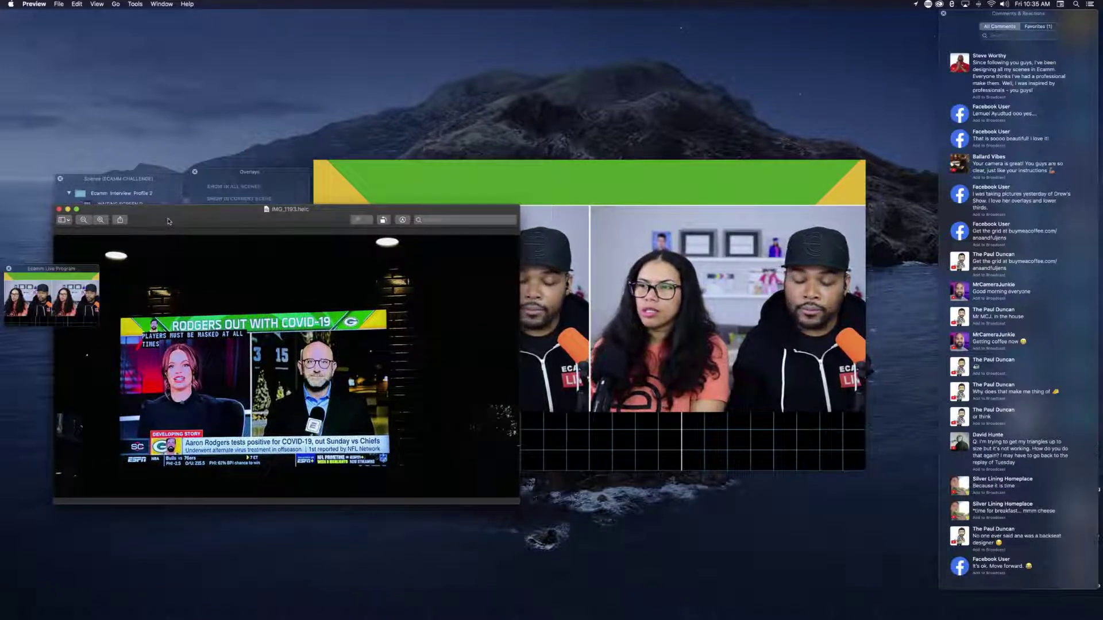
key("super+w")
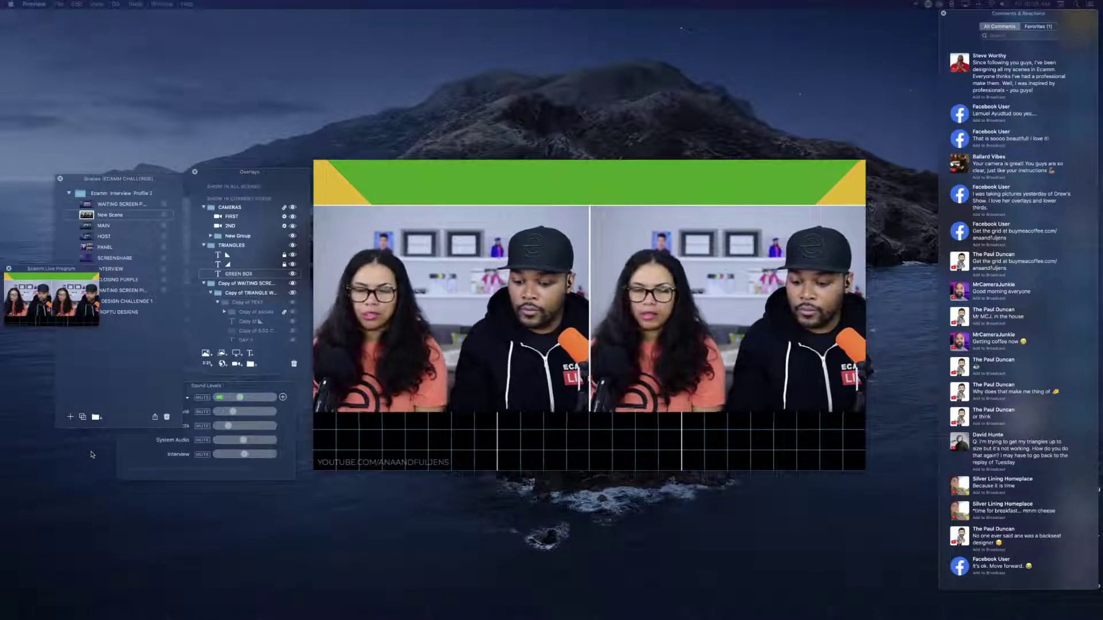
left_click(325, 571)
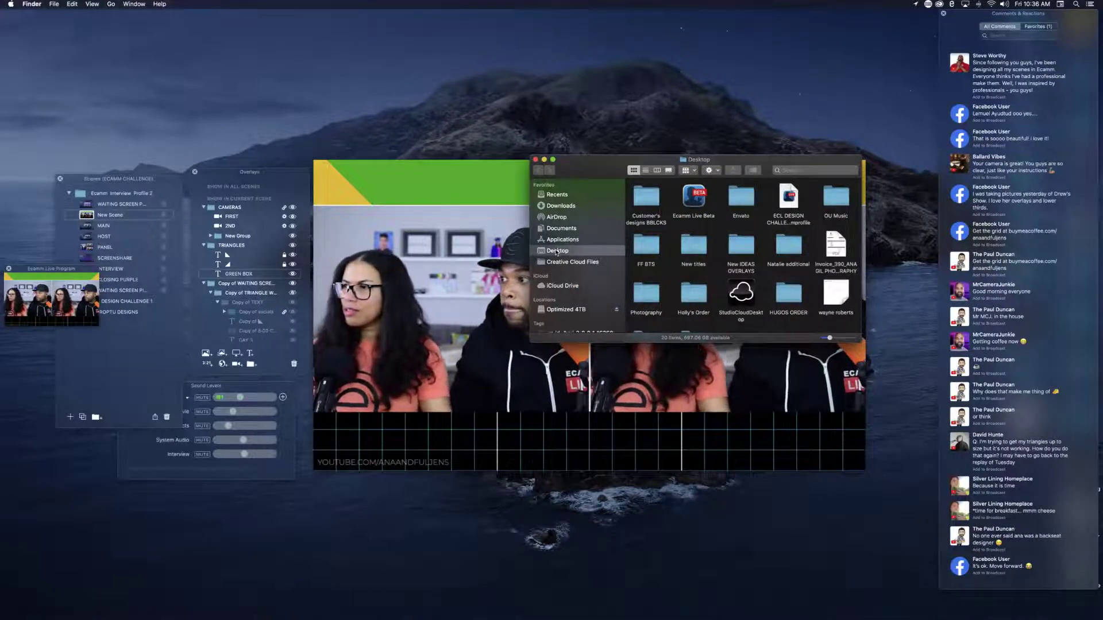
left_click(364, 314)
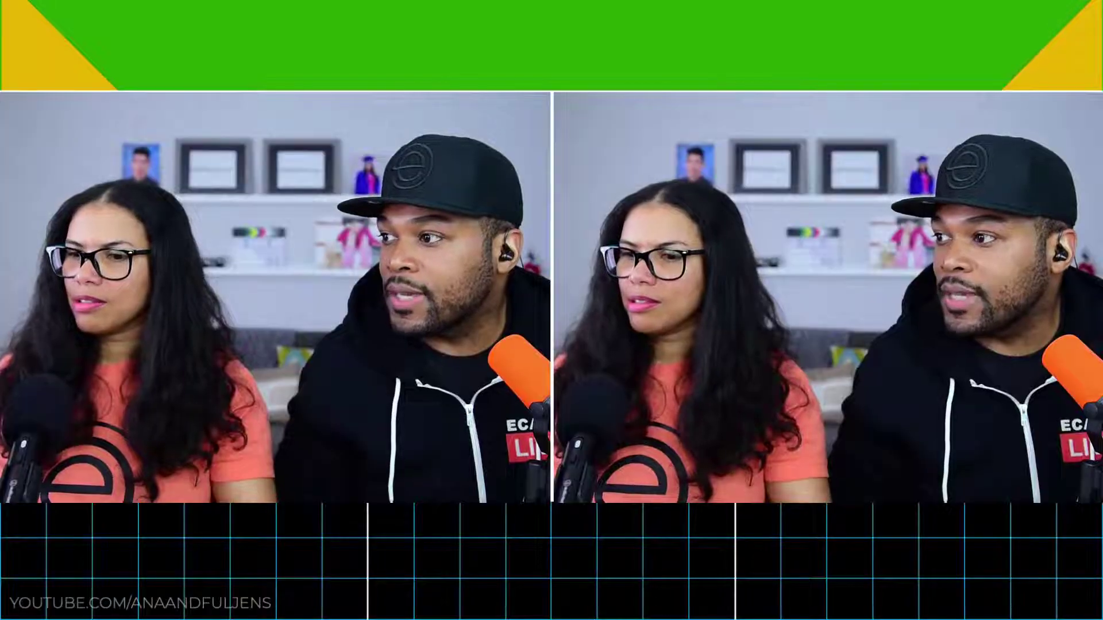
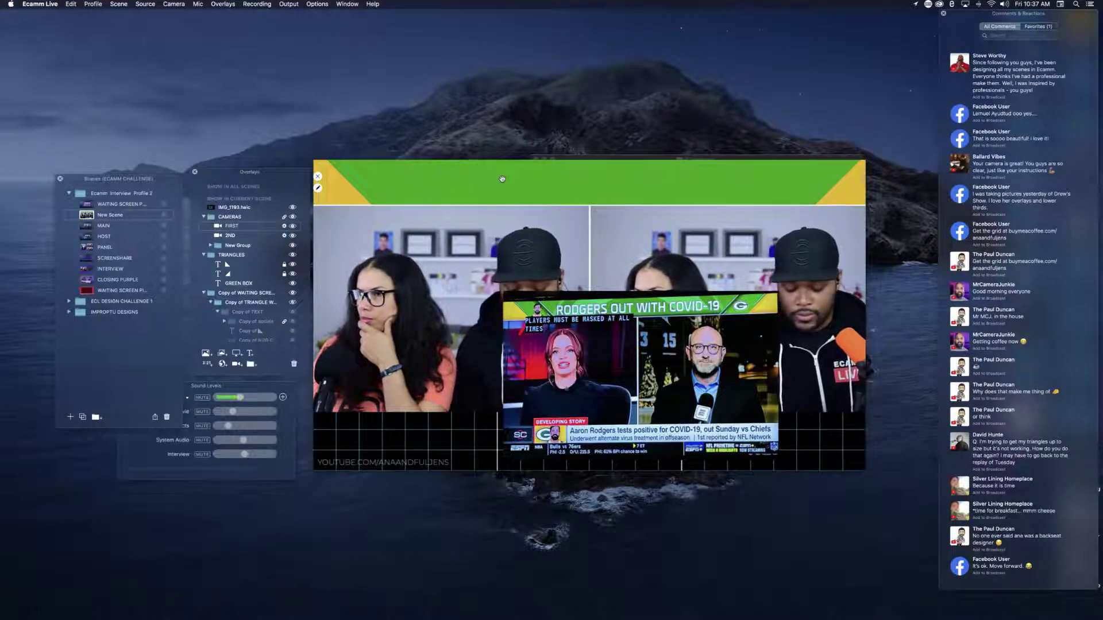
Step: Start a text overlay with the default style restored, replace the placeholder text with a slash, and turn off the background
key("super+d")
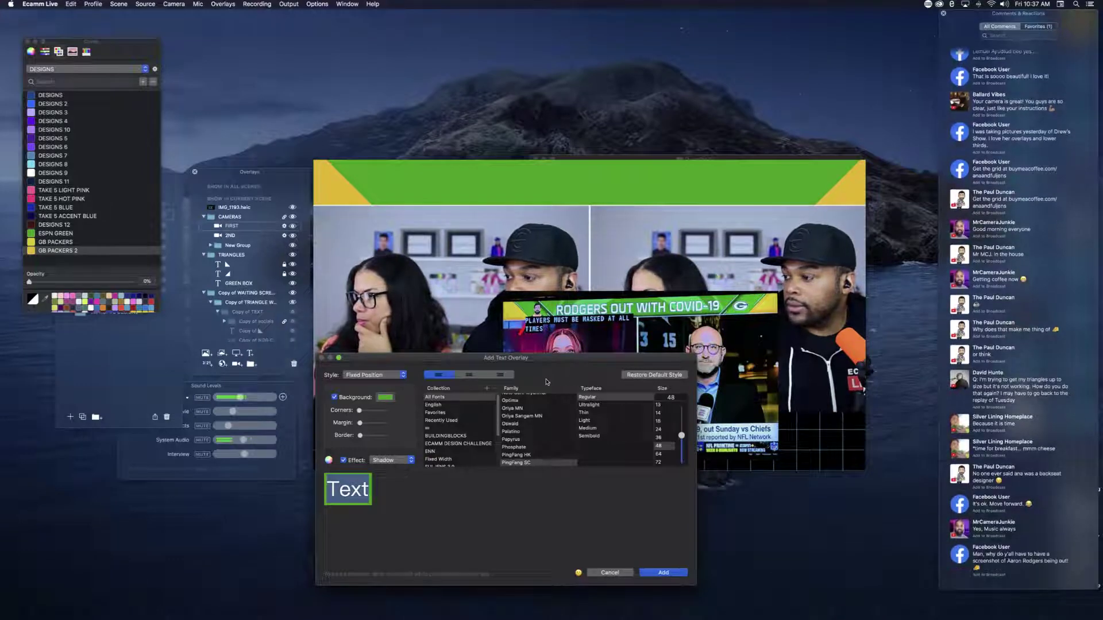
left_click(642, 376)
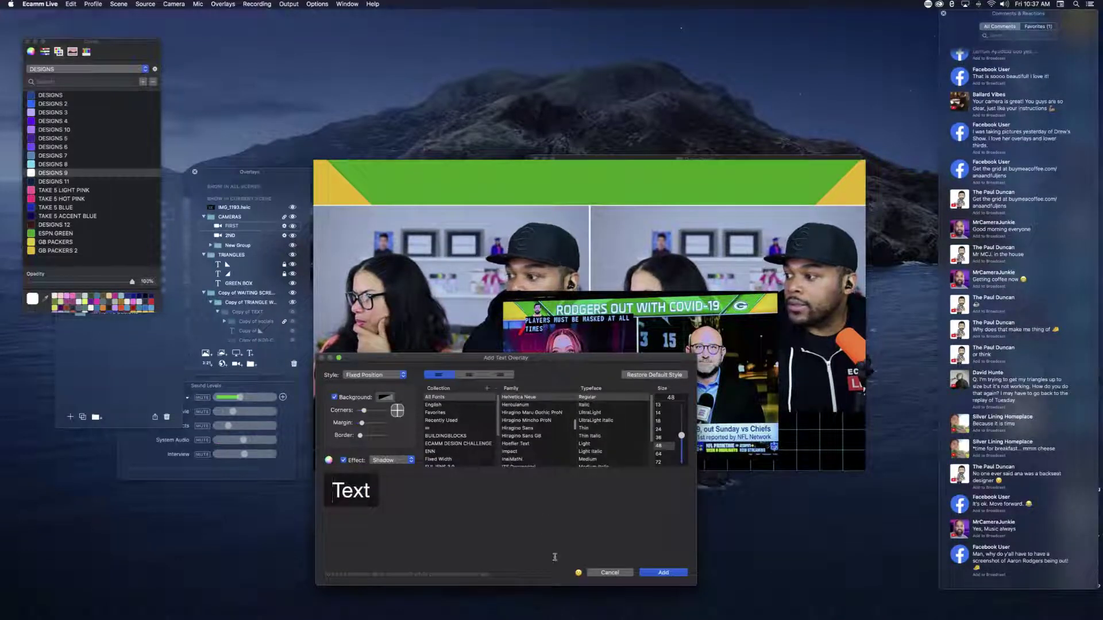
key("super+a")
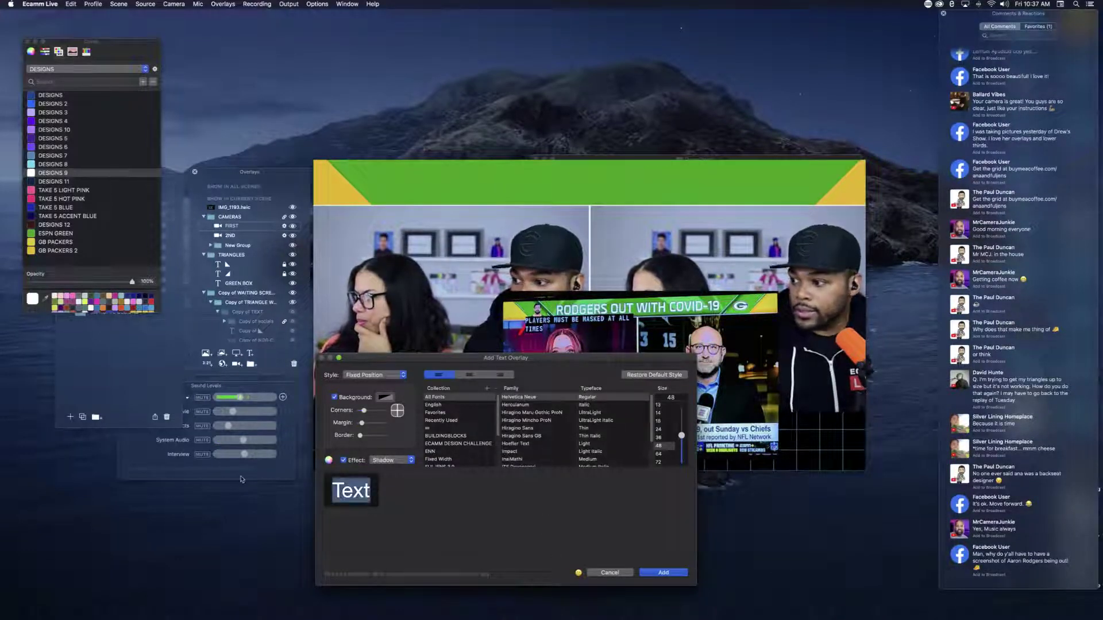
key("BackSpace")
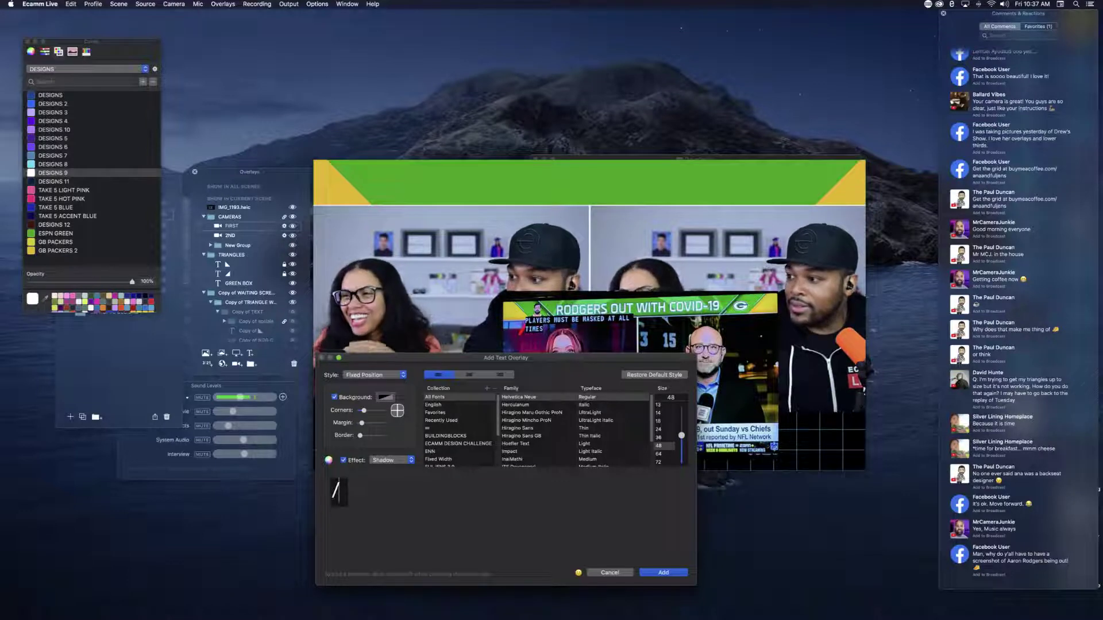
left_click(333, 397)
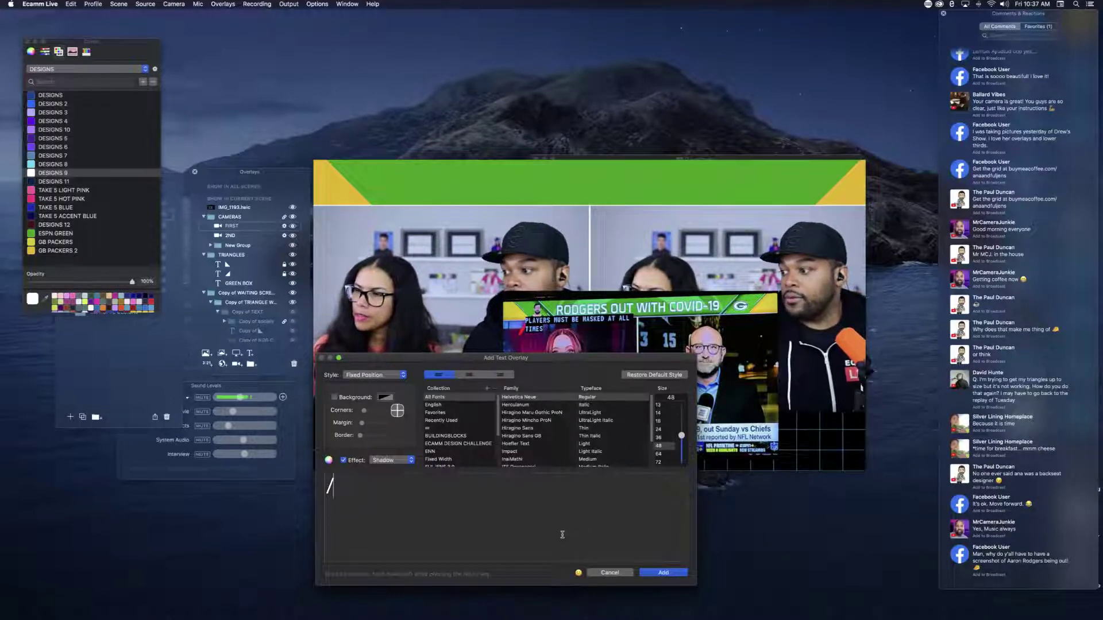
left_click(579, 573)
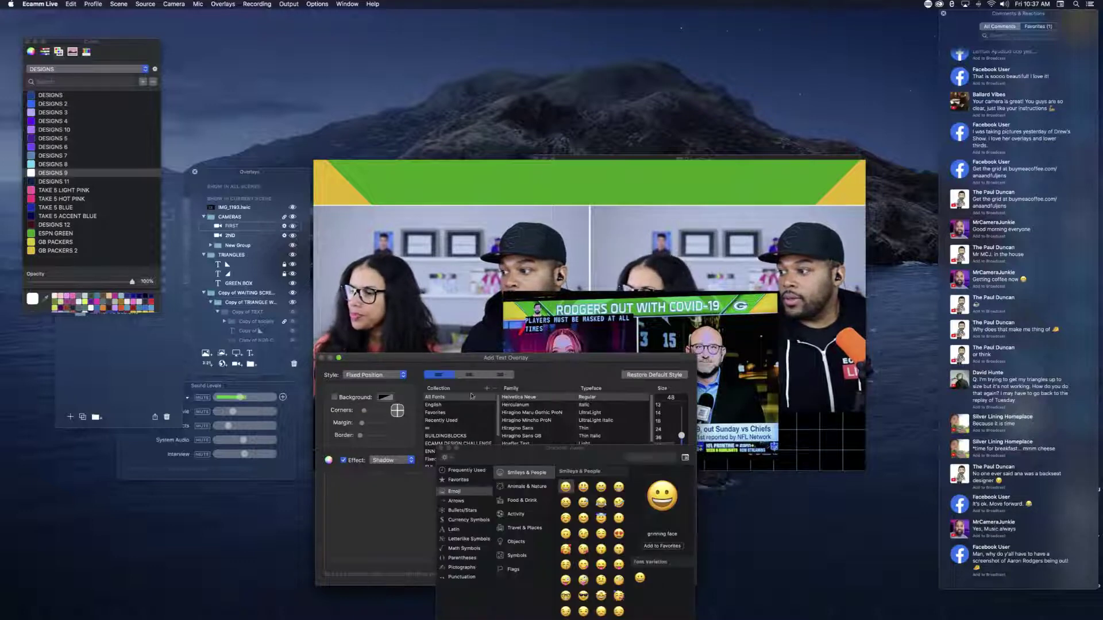
left_click_drag(519, 458, 150, 385)
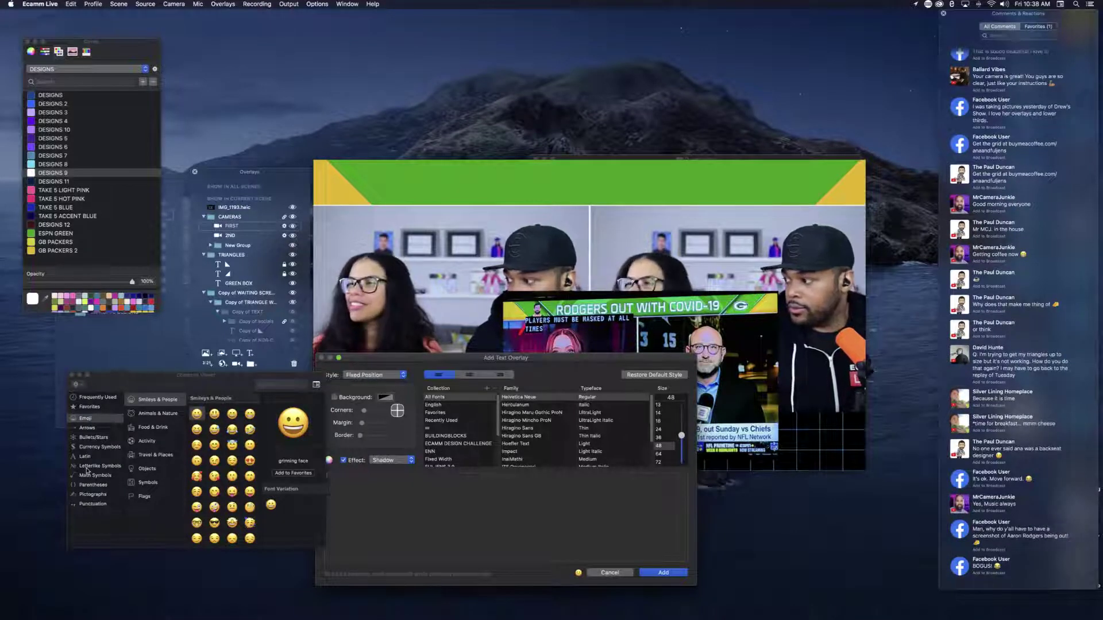
left_click(71, 376)
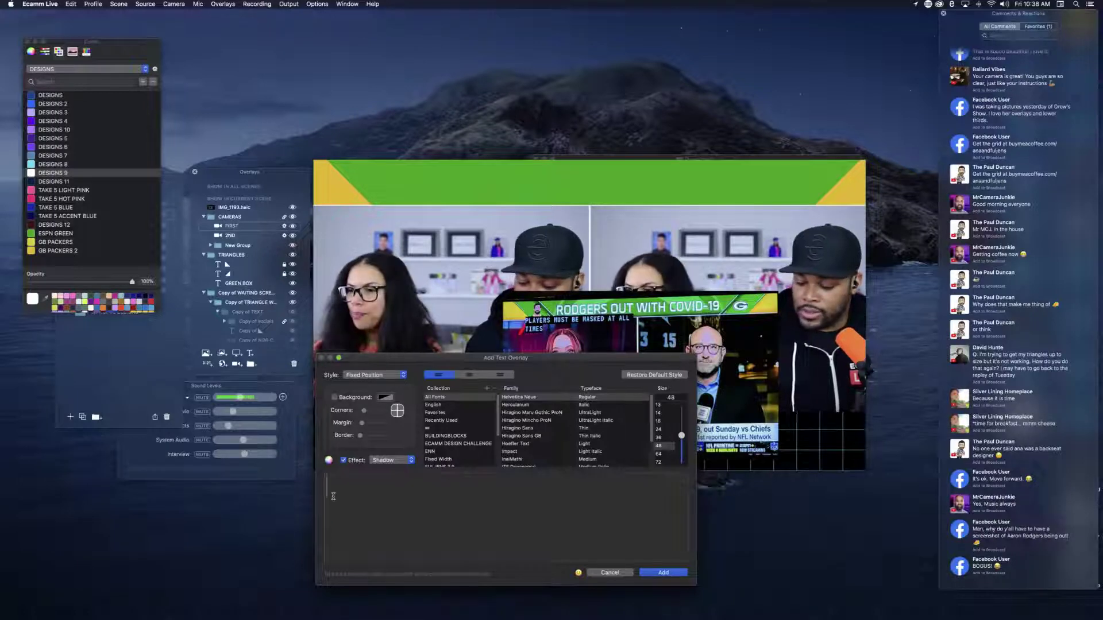
Step: Try a plain slash as a white text overlay beside the right yellow triangle, and delete it from the scene
type("/")
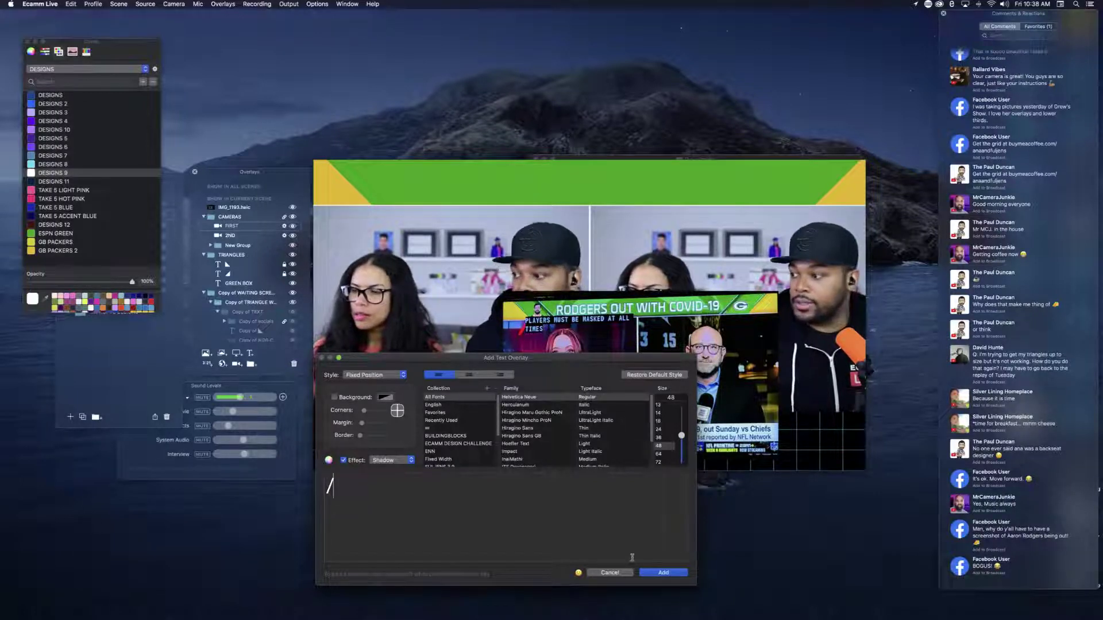
left_click(663, 572)
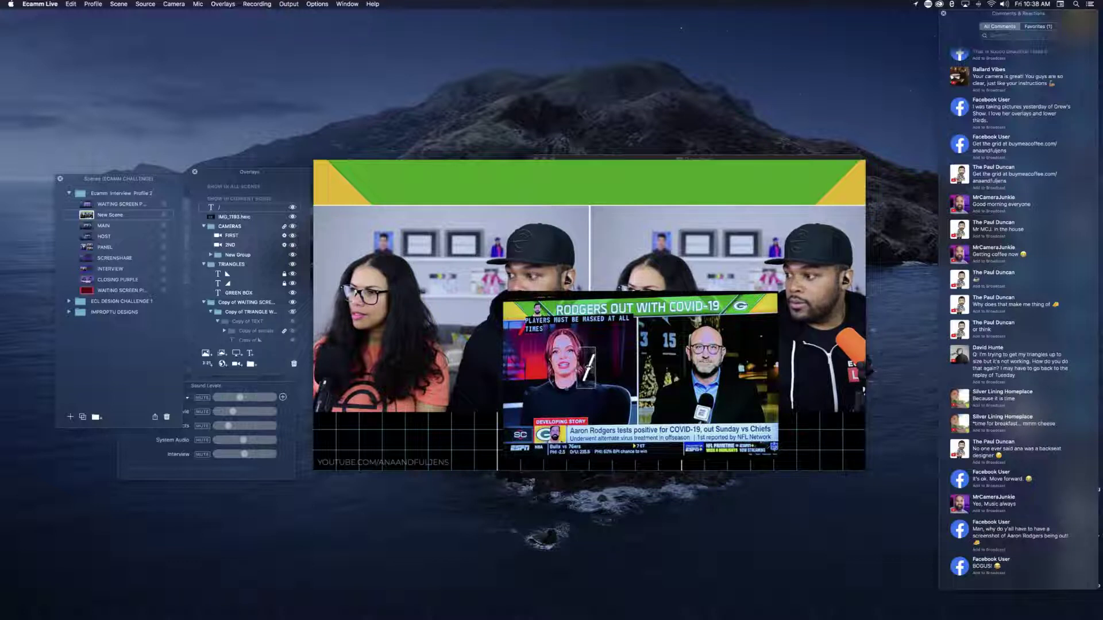
left_click_drag(635, 318, 812, 176)
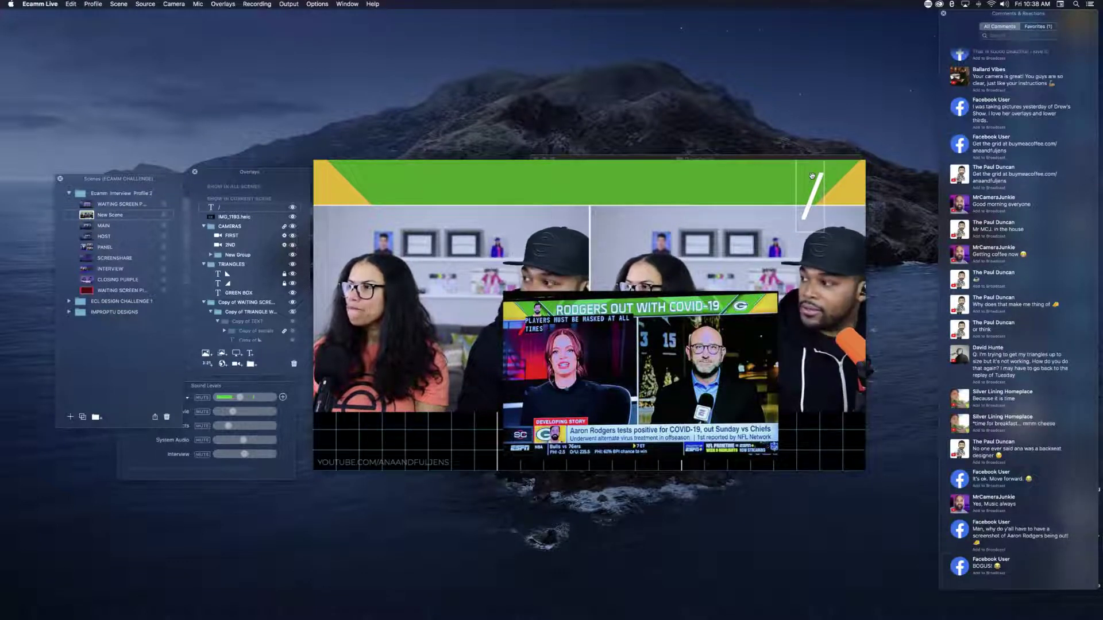
left_click_drag(811, 176, 787, 178)
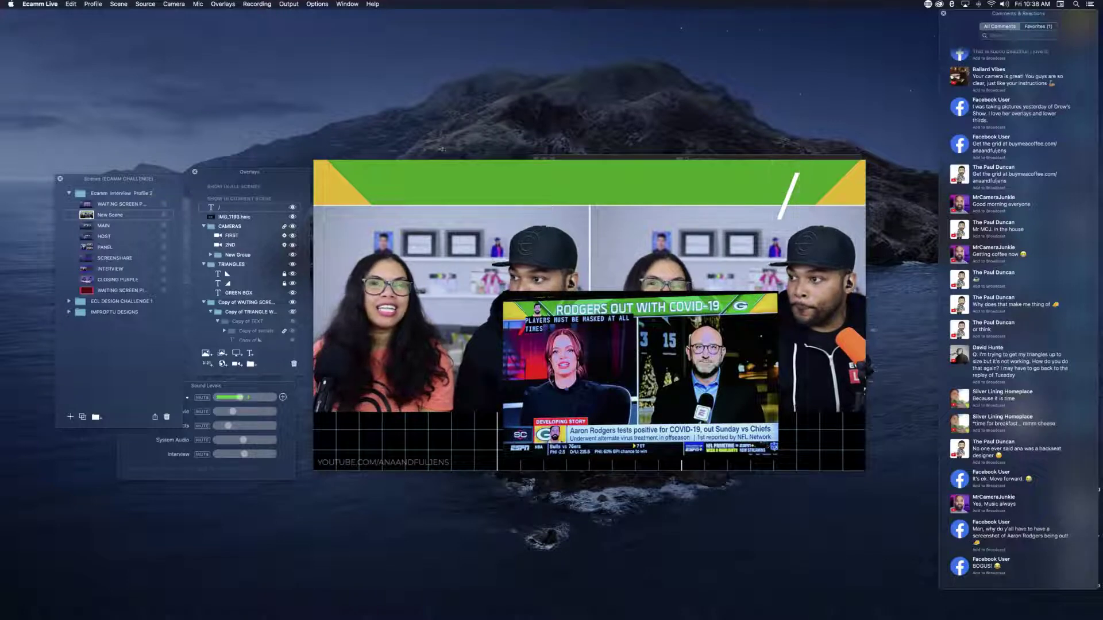
left_click(294, 365)
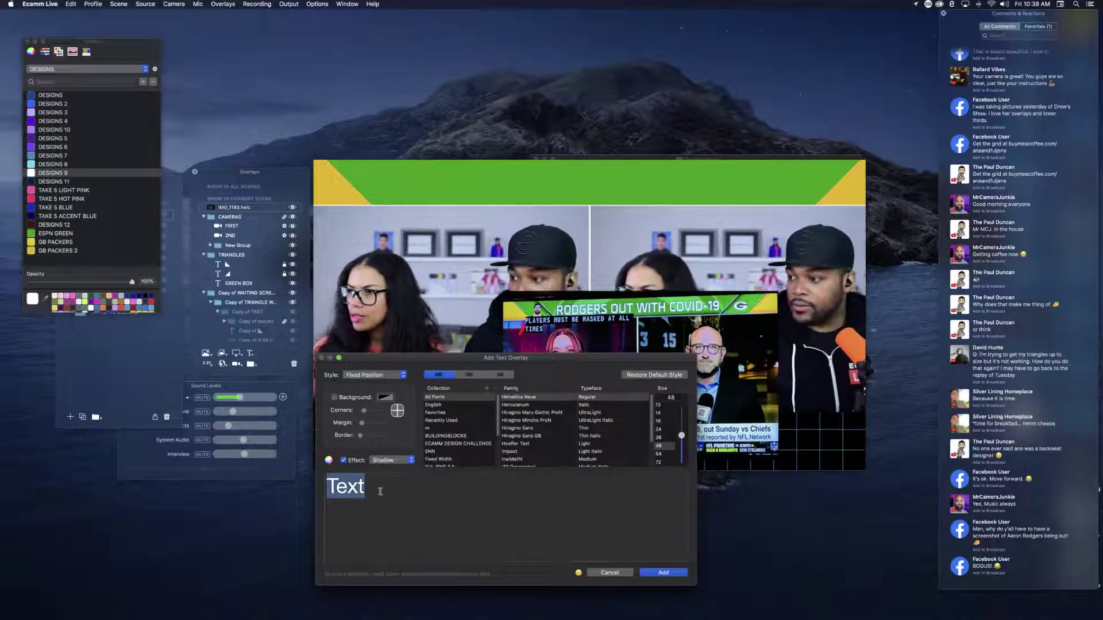
Step: Clear the placeholder text of a new text overlay and choose the division slash among the math symbols in the Character Viewer
key("BackSpace")
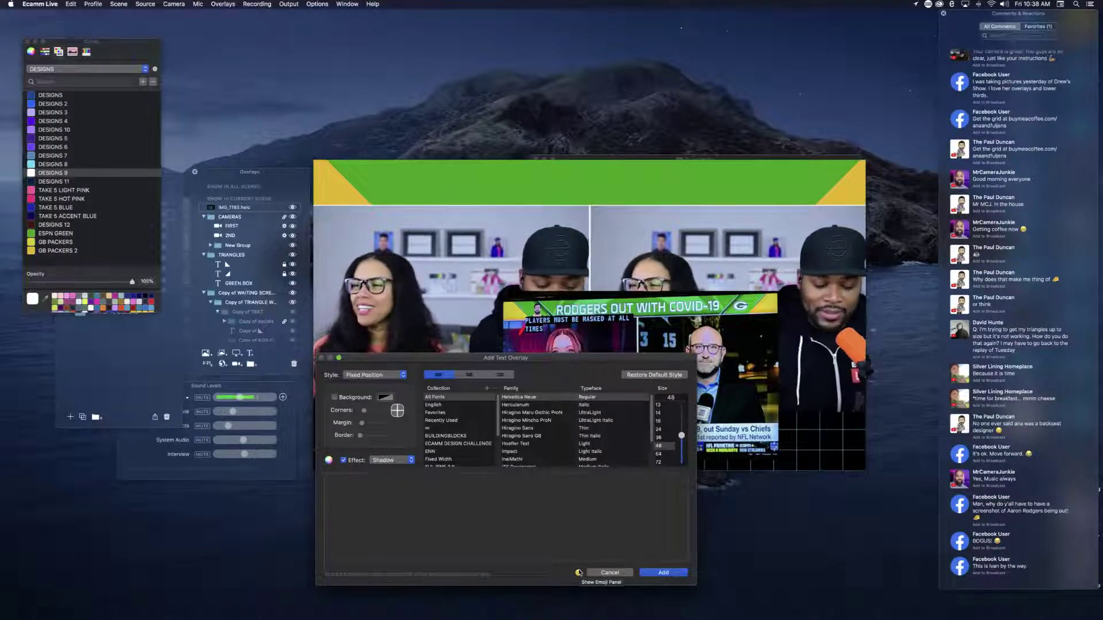
left_click(579, 572)
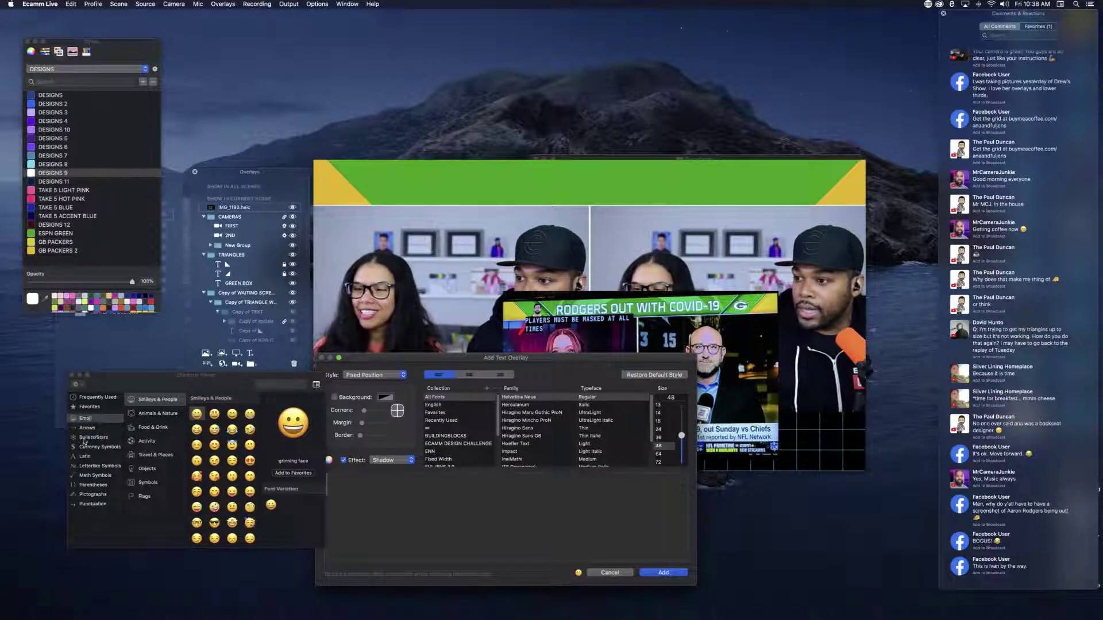
left_click(91, 476)
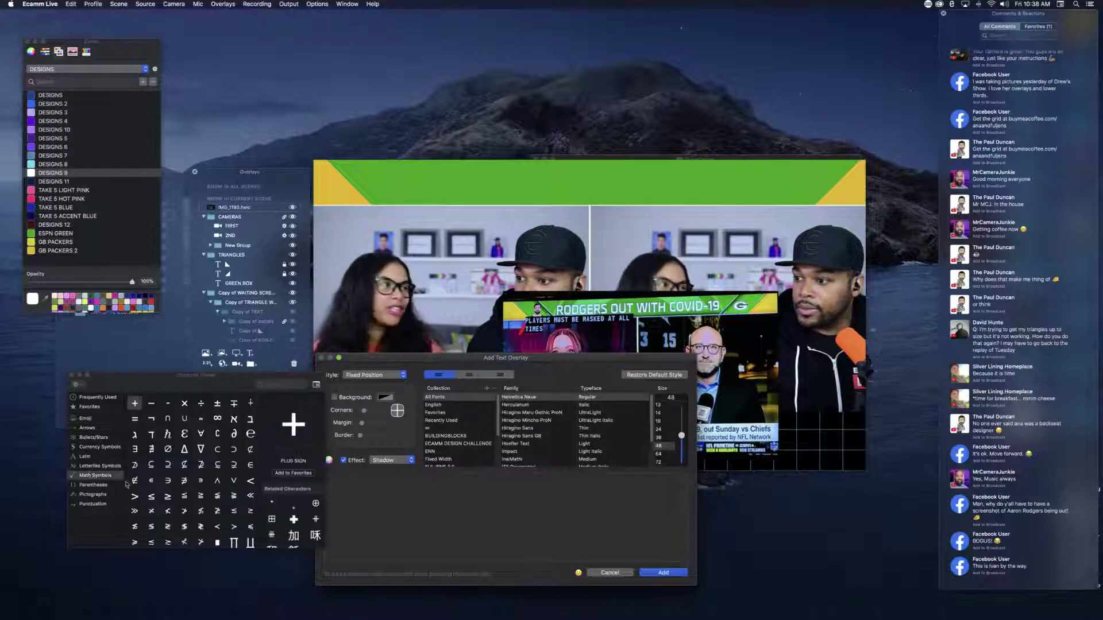
scroll(150, 491, "down", 4)
scroll(150, 491, "down", 1)
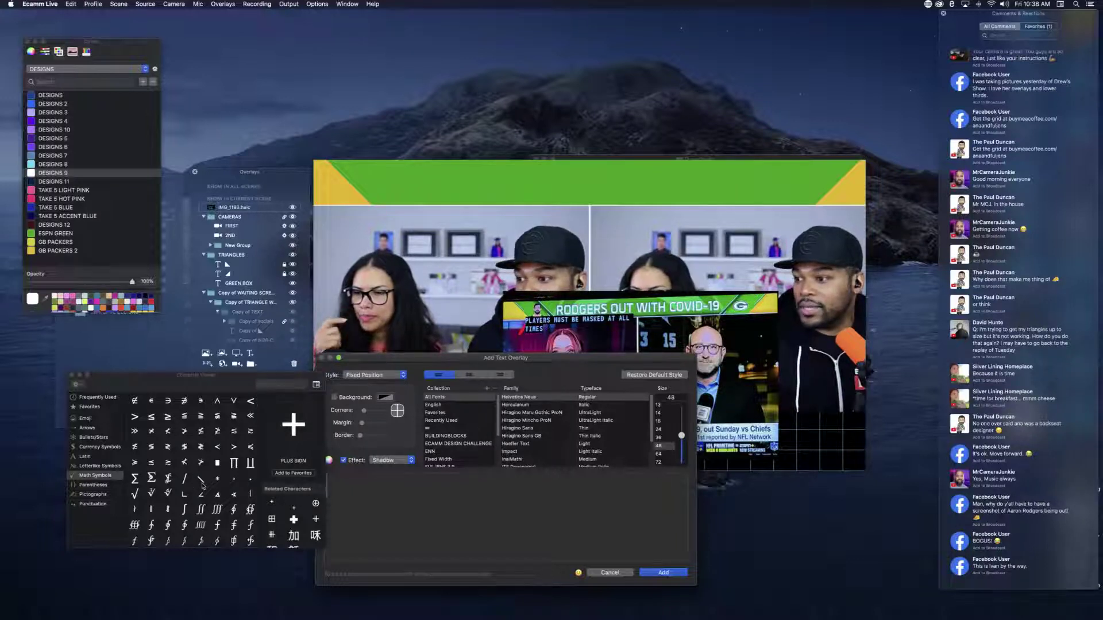
left_click(184, 480)
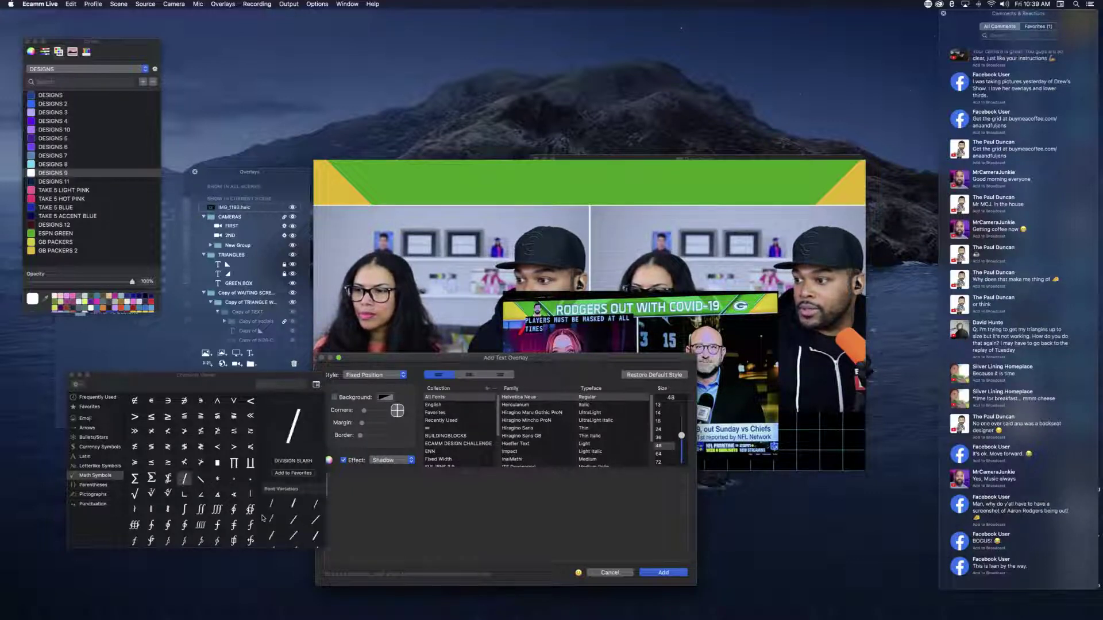
Step: Insert the Arial Bold Italic font variation of the division slash and add the text overlay to the scene
scroll(281, 526, "down", 1)
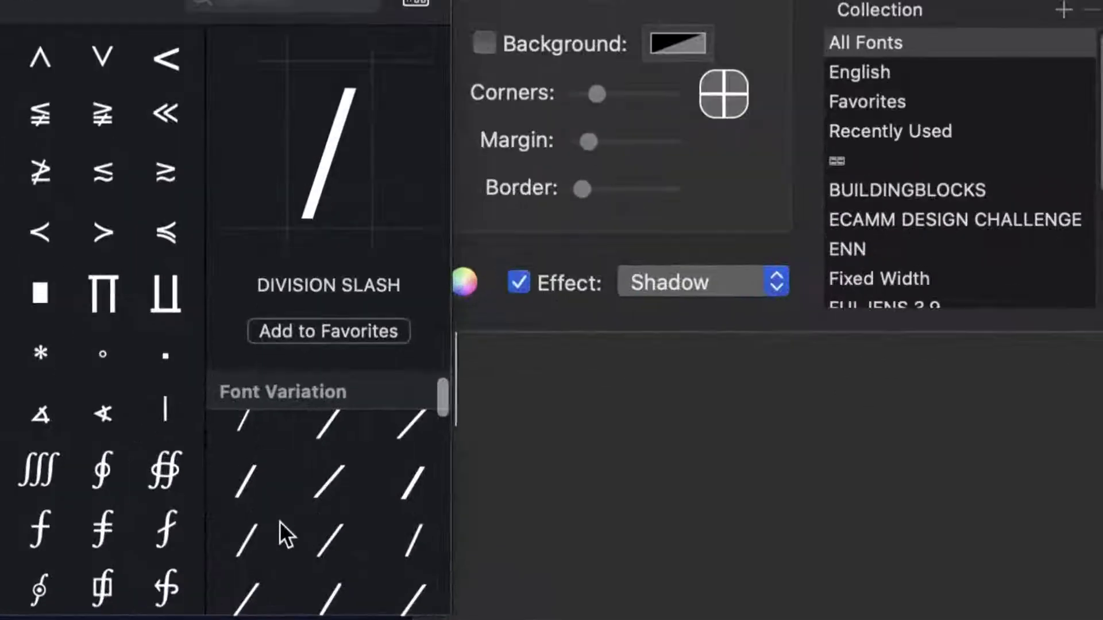
scroll(279, 522, "up", 1)
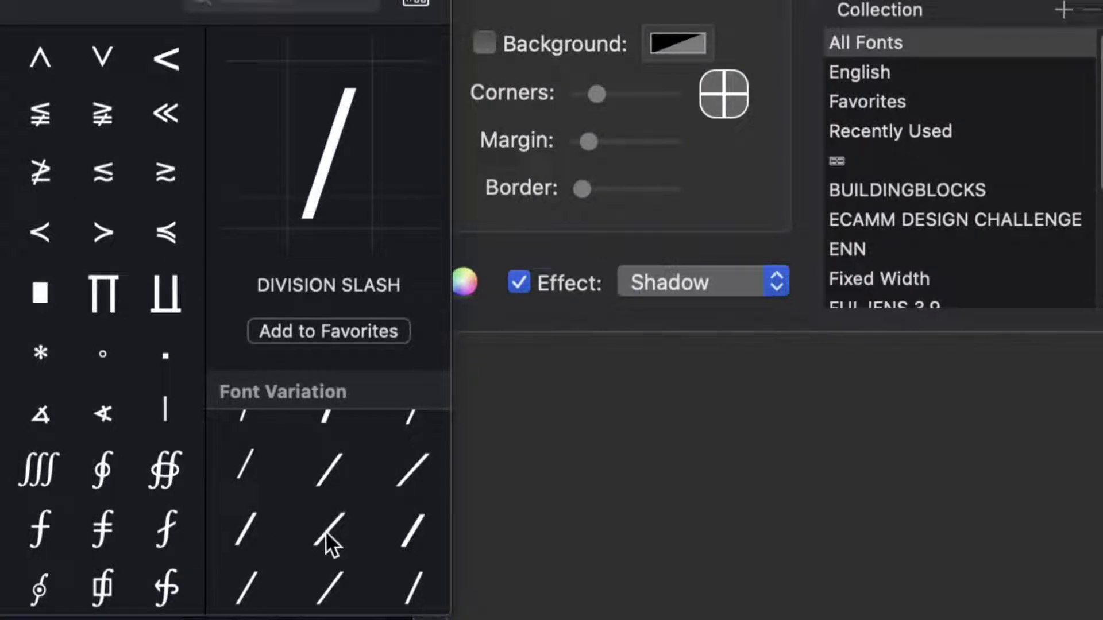
scroll(256, 470, "up", 1)
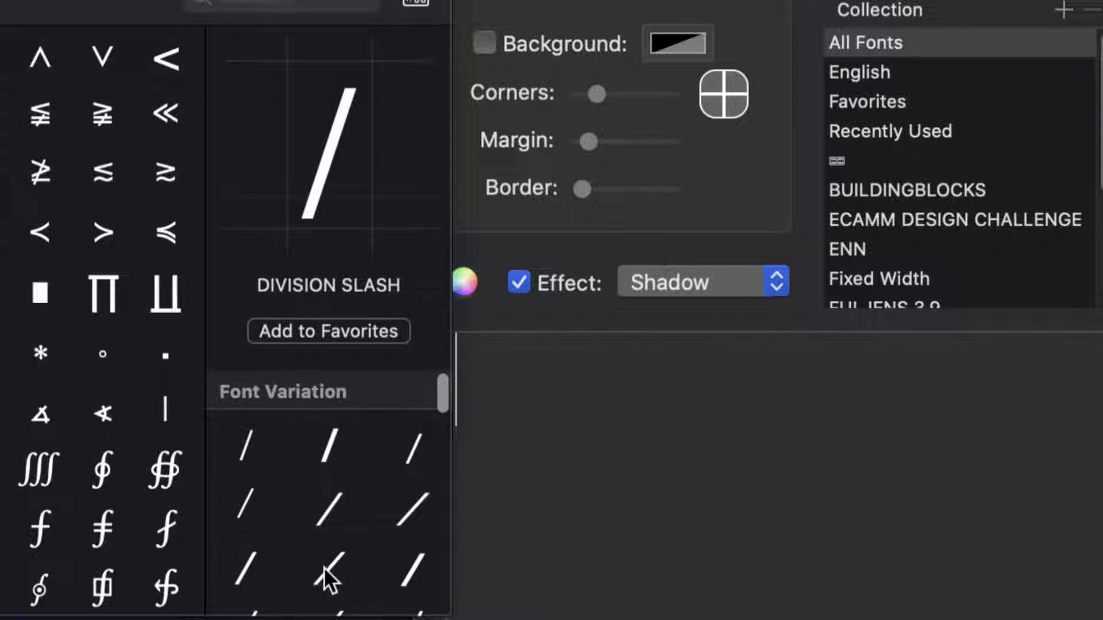
scroll(322, 572, "down", 2)
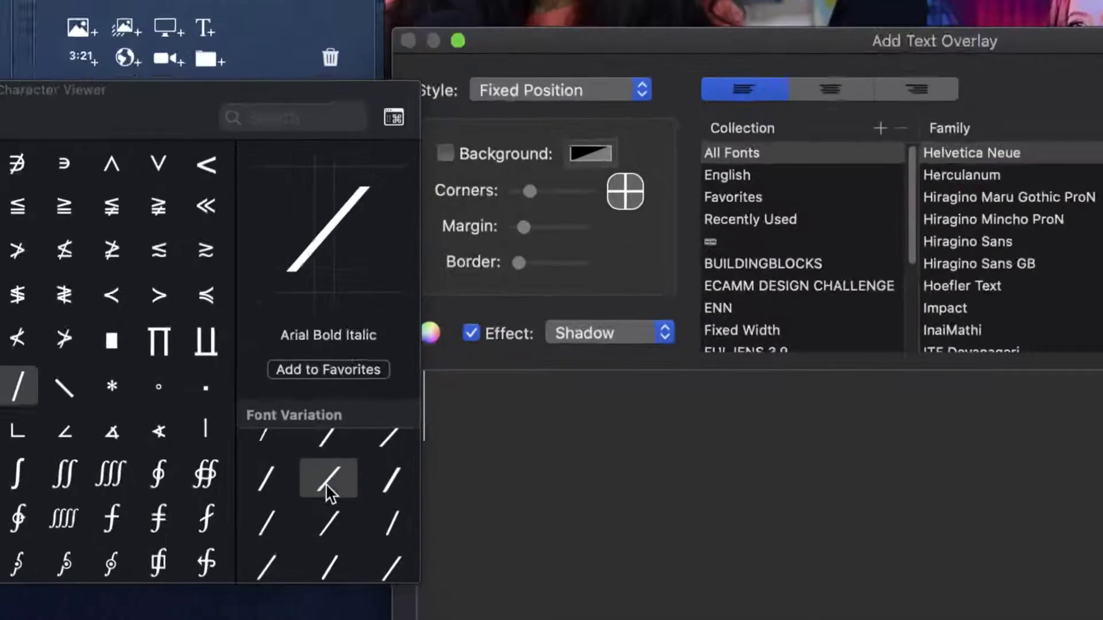
double_click(326, 483)
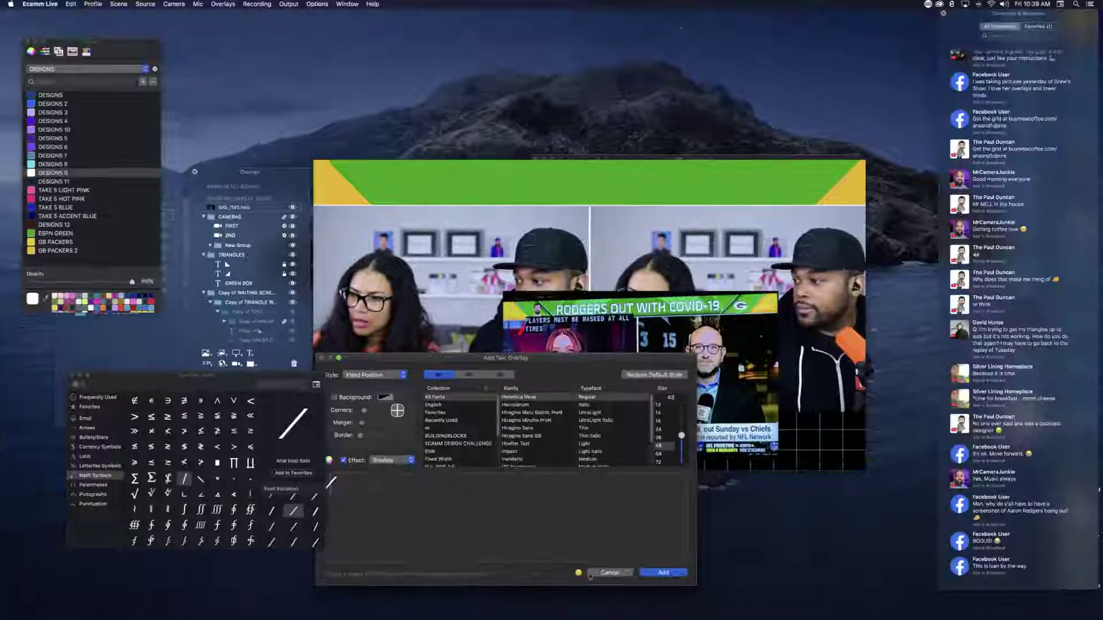
left_click(663, 573)
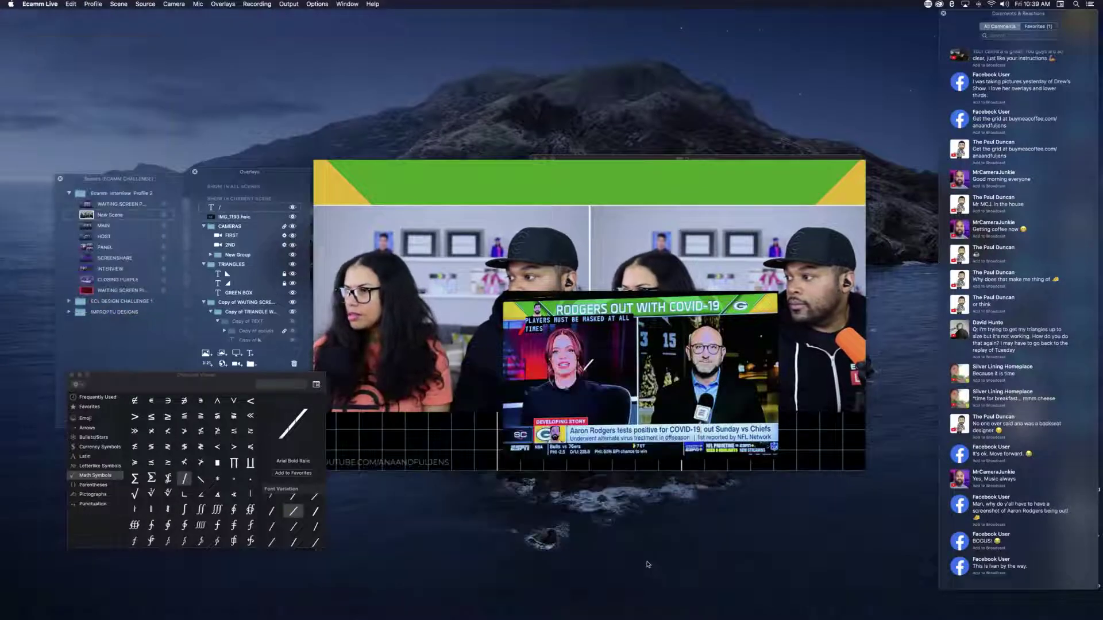
Step: Enlarge and align the slash along the right triangle's slanted edge, and place it in the TRIANGLES group between the triangles and GREEN BOX
scroll(591, 362, "up", 5)
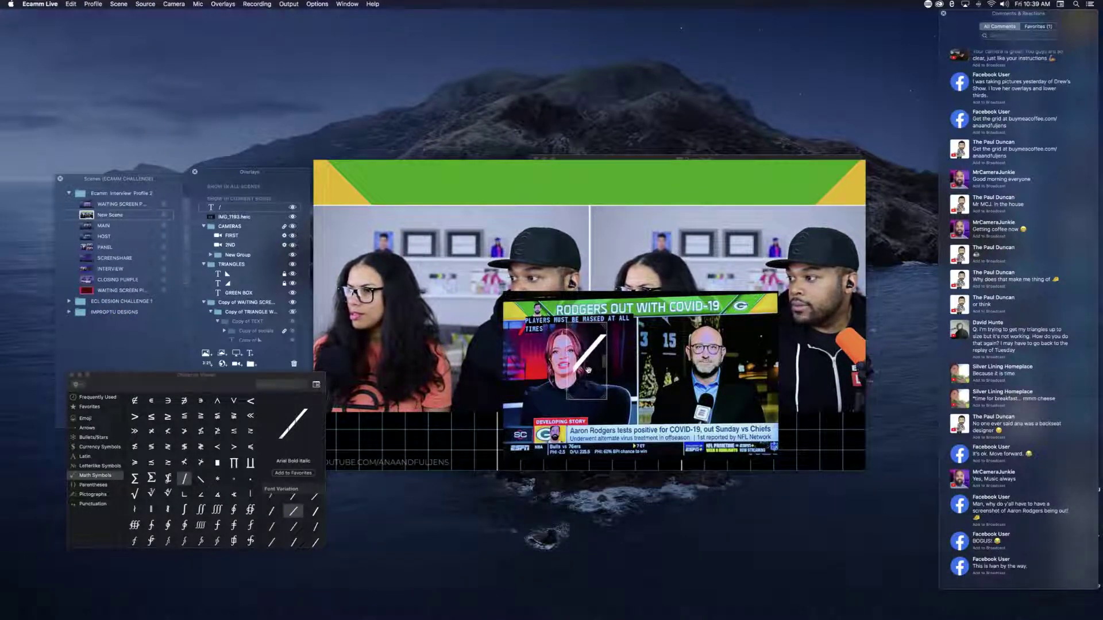
left_click_drag(589, 355, 828, 175)
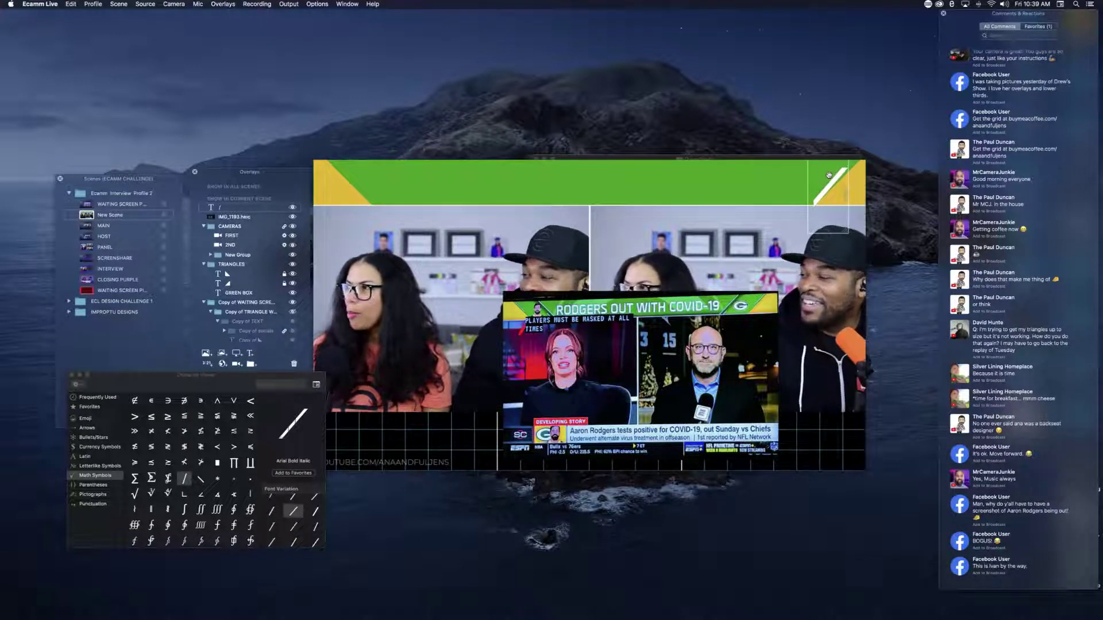
mouse_move(829, 175)
left_mouse_down()
mouse_move(809, 175)
mouse_move(844, 170)
left_mouse_up()
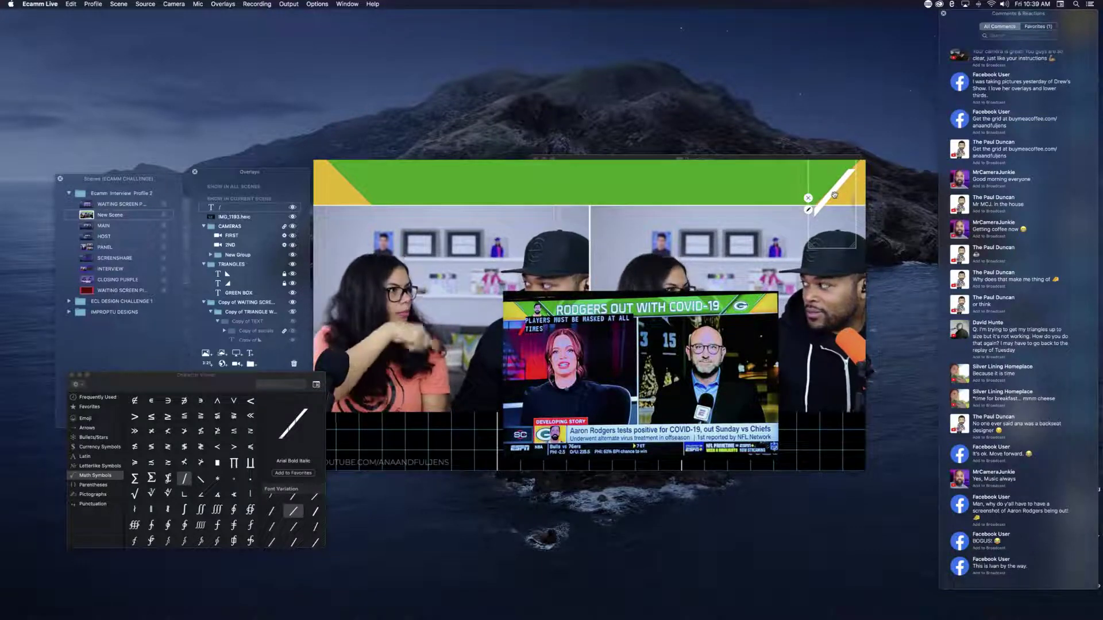
left_click_drag(834, 195, 822, 185)
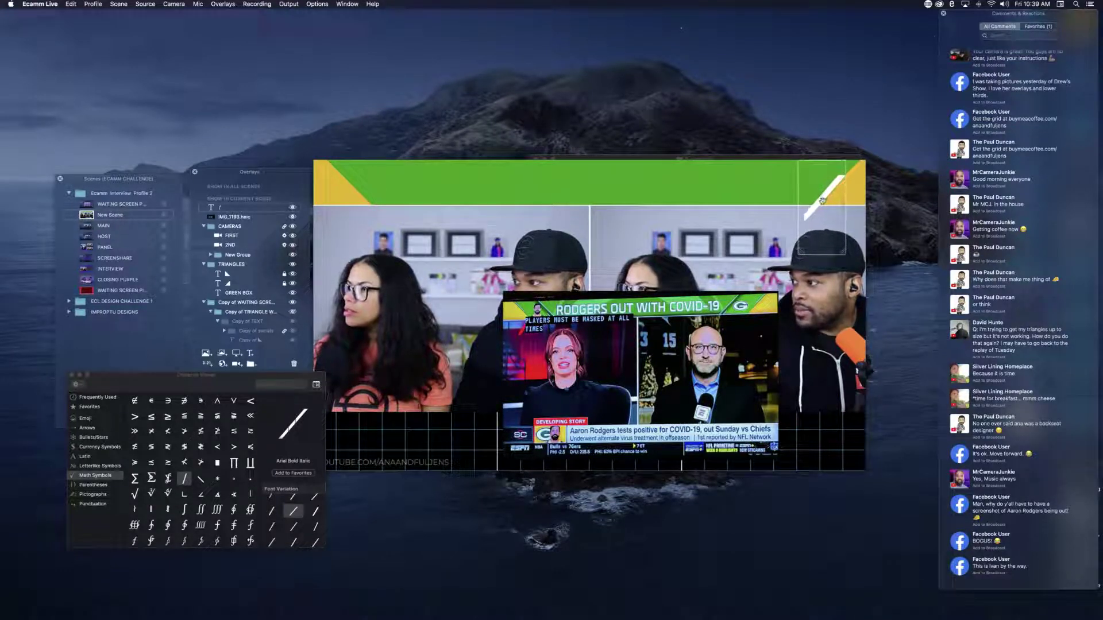
left_click_drag(826, 192, 829, 191)
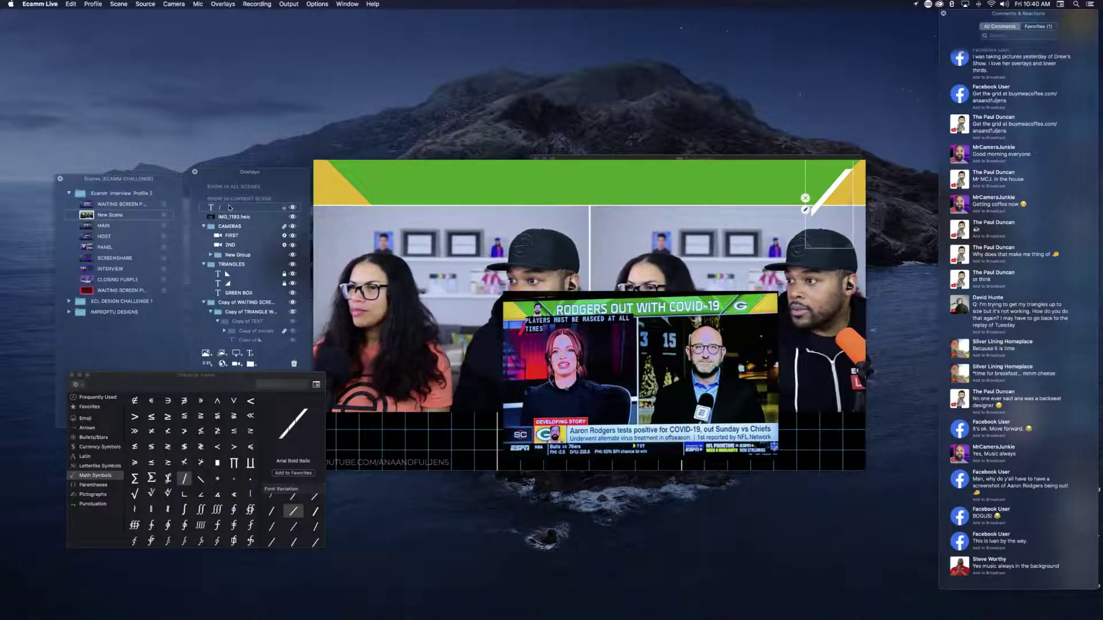
left_click_drag(230, 211, 244, 288)
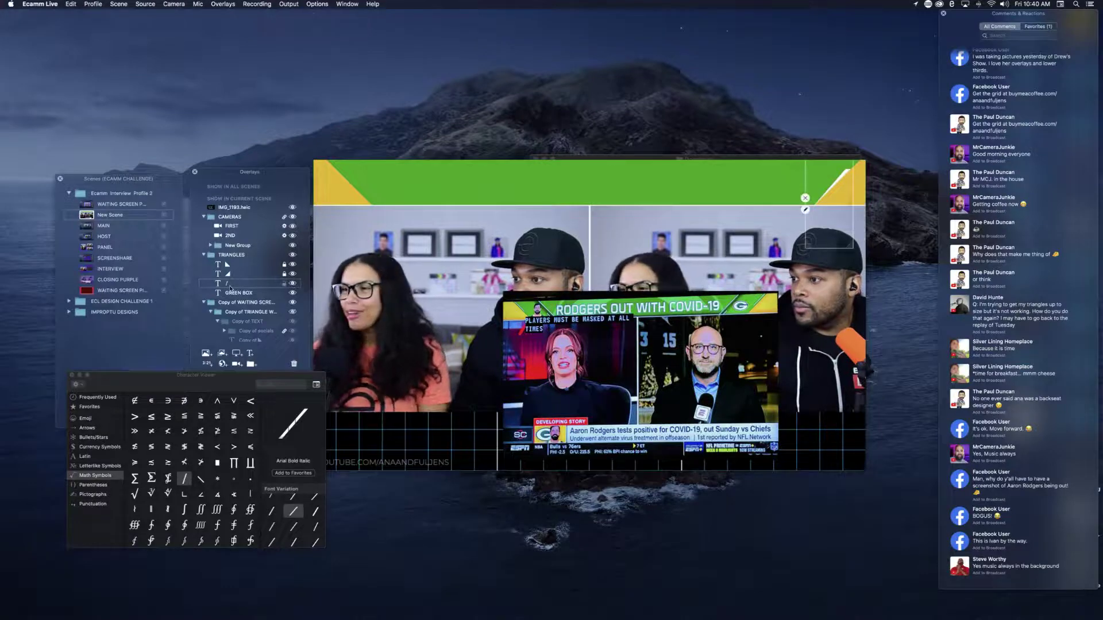
Step: Nudge the slash against the right yellow triangle's edge and try it above and below the triangles in the TRIANGLES group
left_click_drag(230, 287, 230, 263)
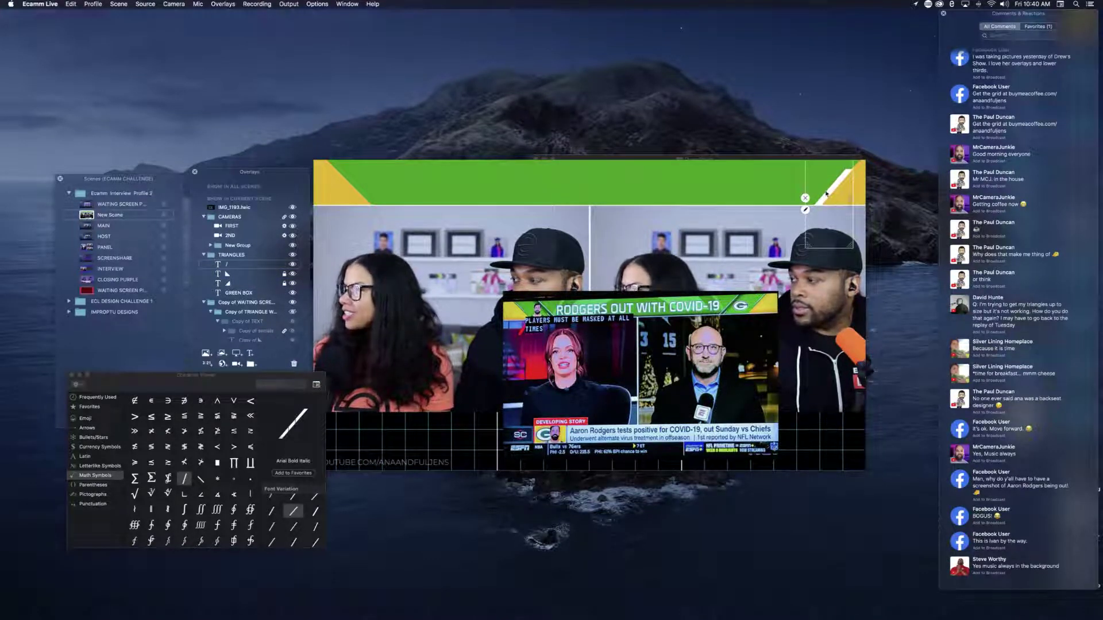
left_click_drag(827, 194, 823, 191)
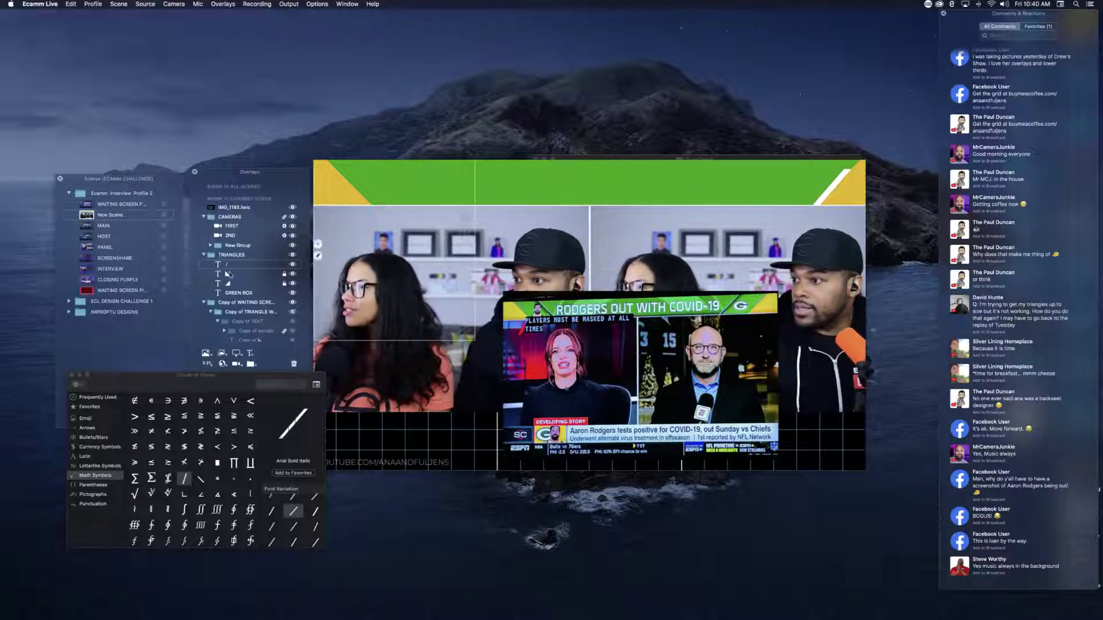
left_click_drag(231, 265, 238, 289)
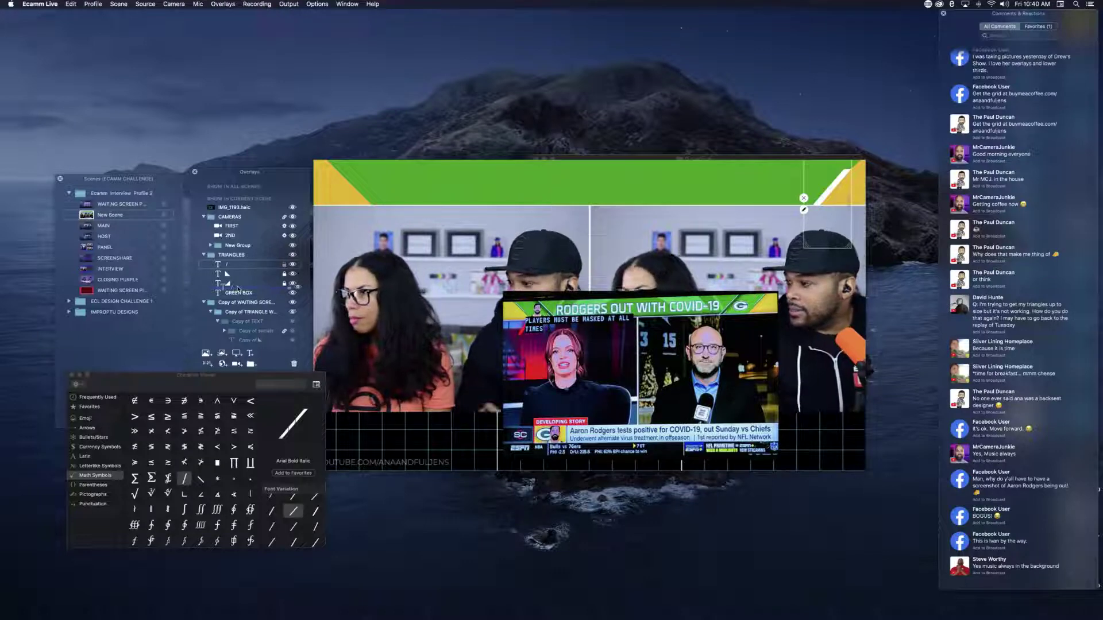
left_click_drag(237, 289, 238, 288)
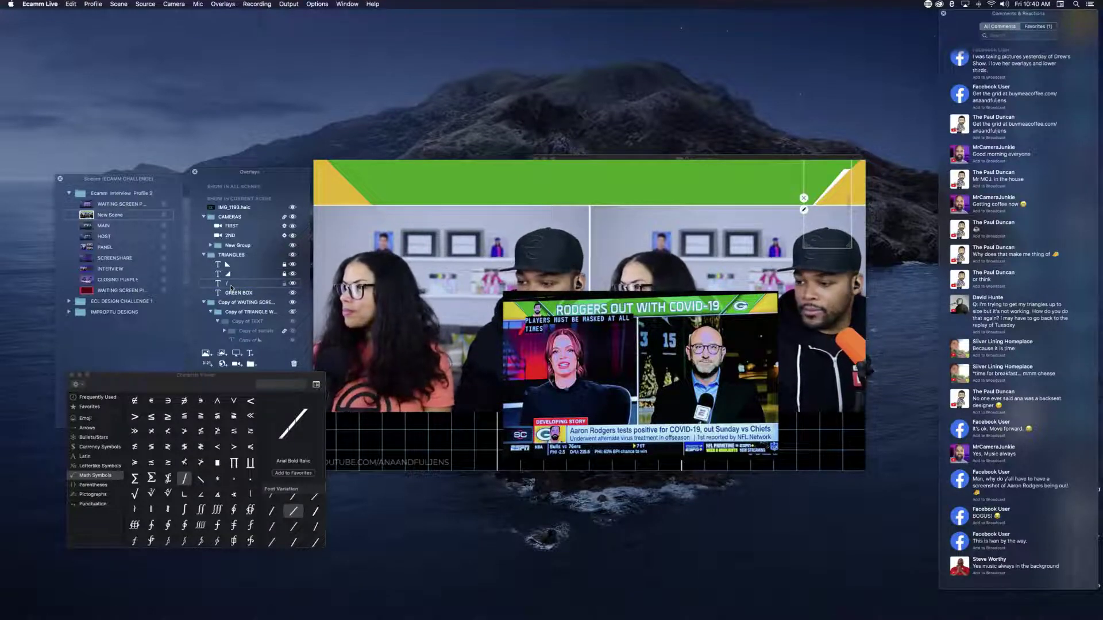
Step: Close the Character Viewer and delete the slash text overlay from the TRIANGLES group
left_click(73, 375)
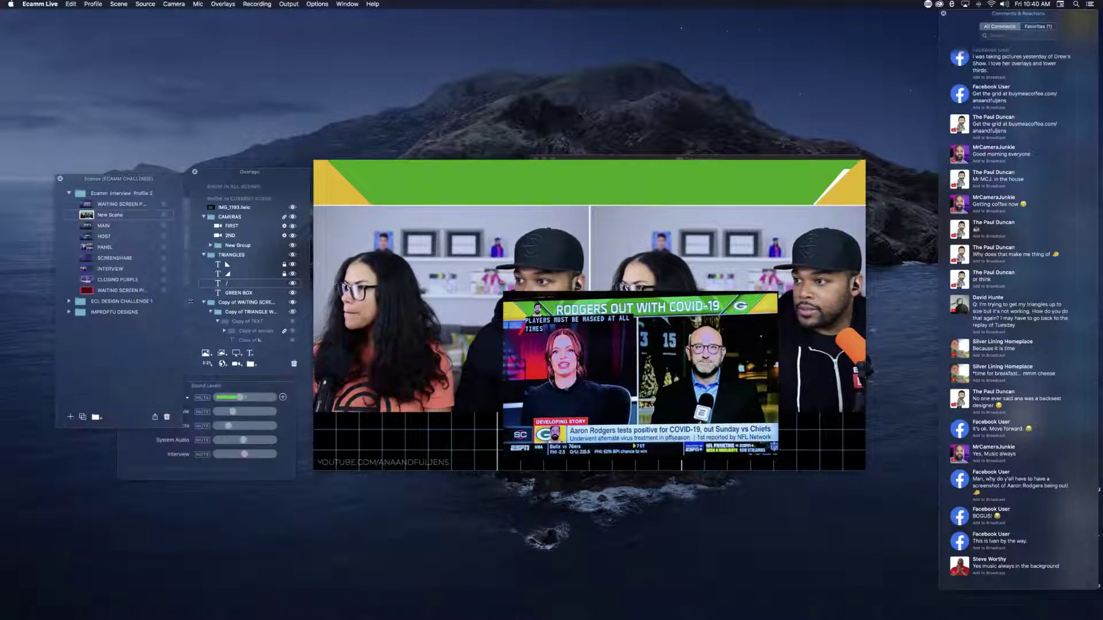
left_click(294, 363)
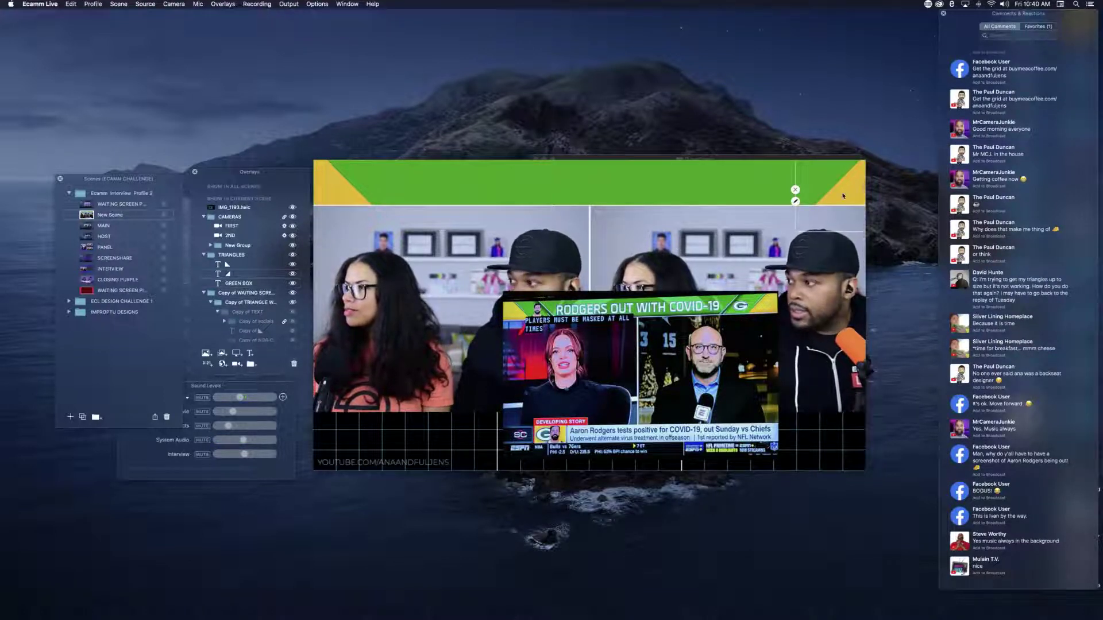
Step: Duplicate the right yellow triangle slightly inward, color the copy white with DESIGNS 9, and stack the white triangle beneath the yellow one
left_click_drag(842, 194, 837, 193)
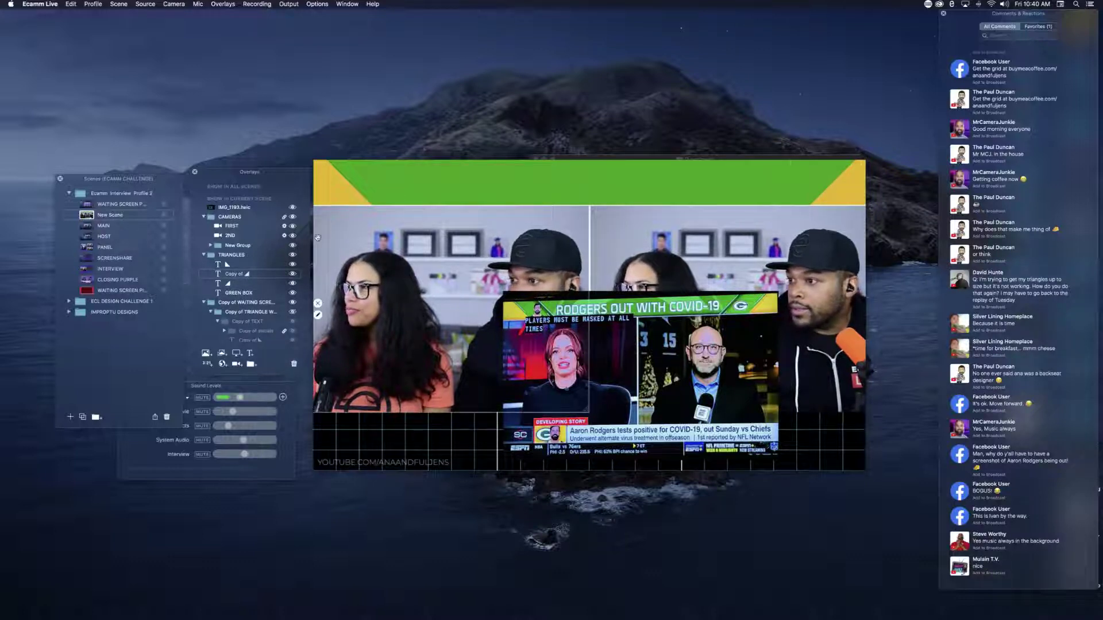
double_click(247, 276)
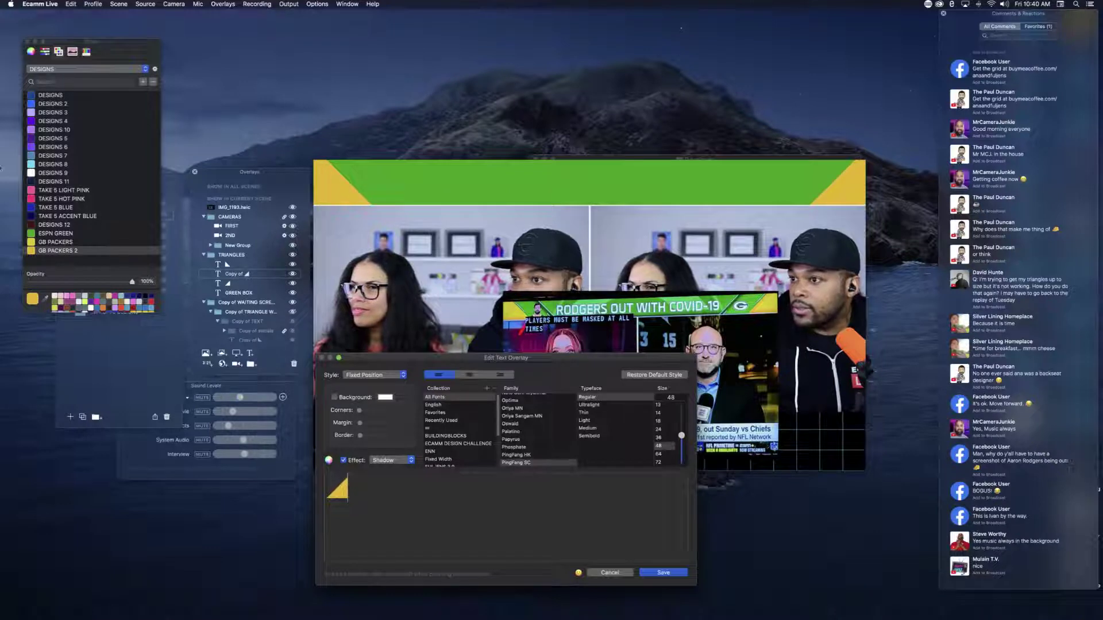
left_click(29, 174)
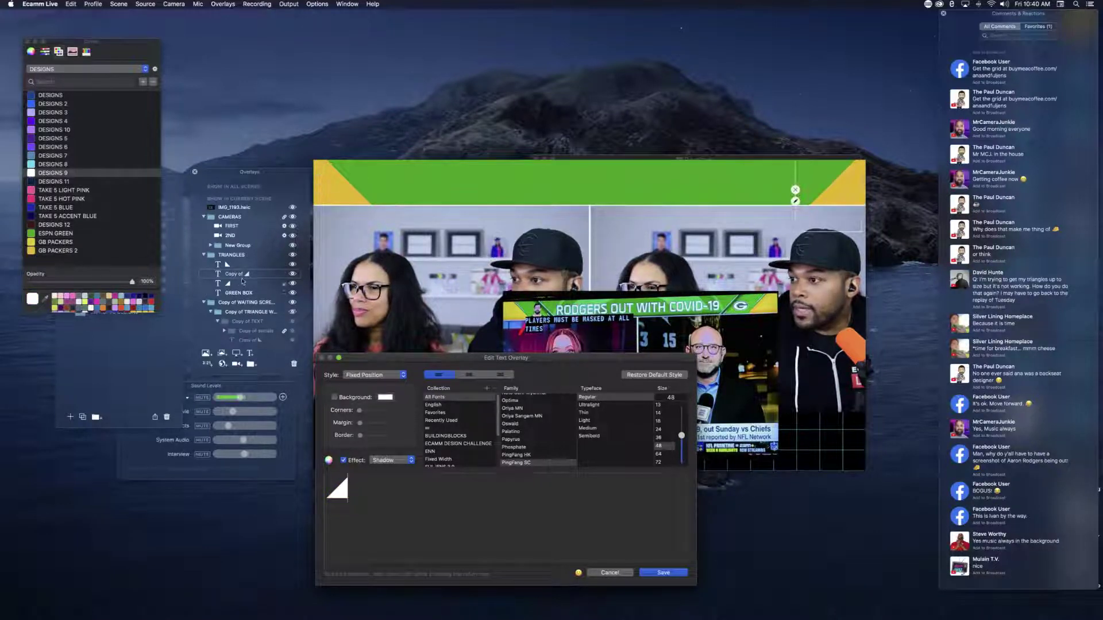
left_click_drag(246, 277, 247, 290)
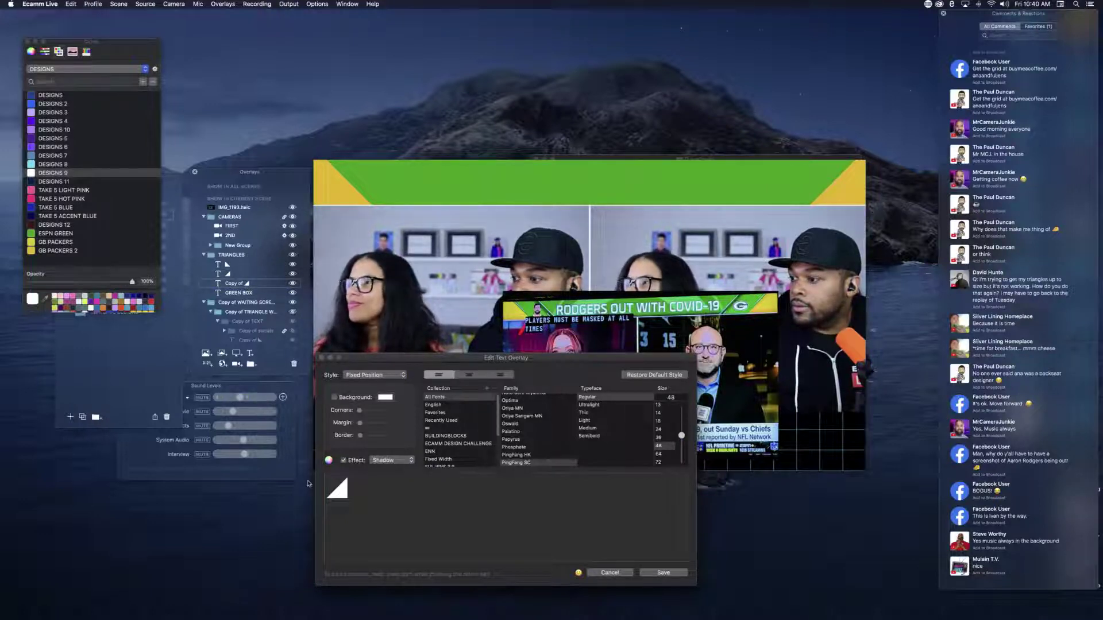
left_click(663, 573)
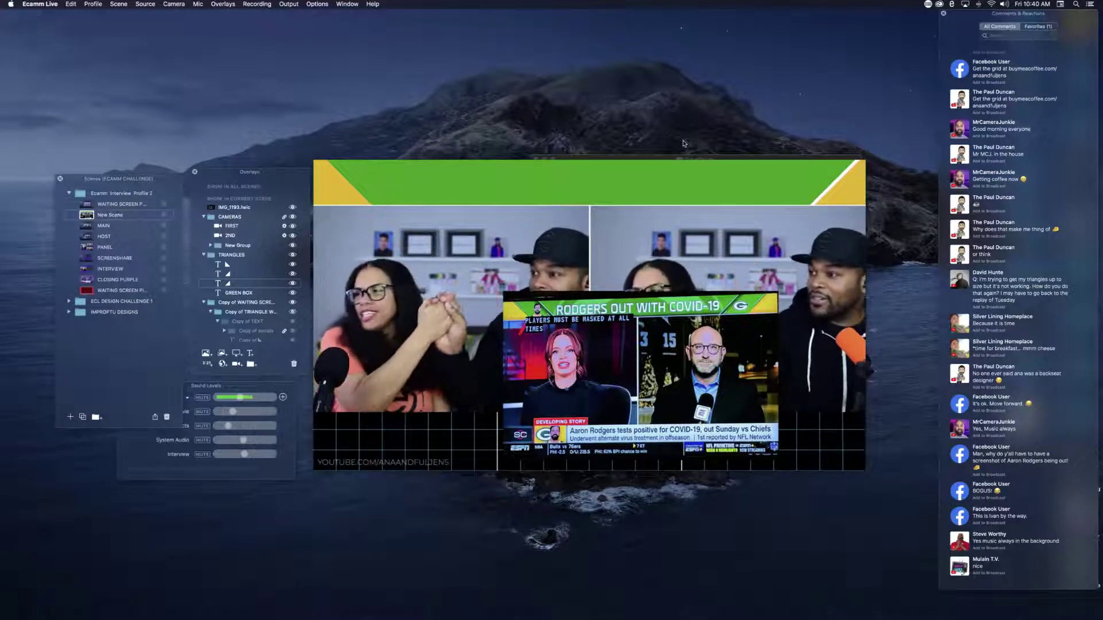
Step: Duplicate the left yellow triangle slightly inward and color the copy white with the DESIGNS 9 swatch
mouse_move(325, 190)
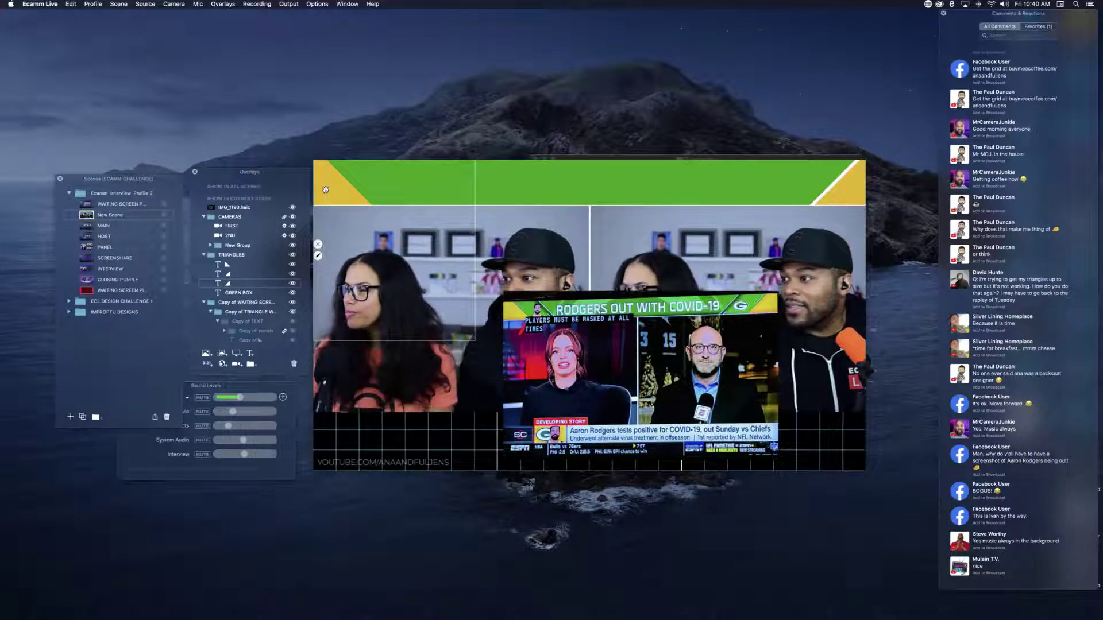
left_click_drag(325, 190, 339, 190)
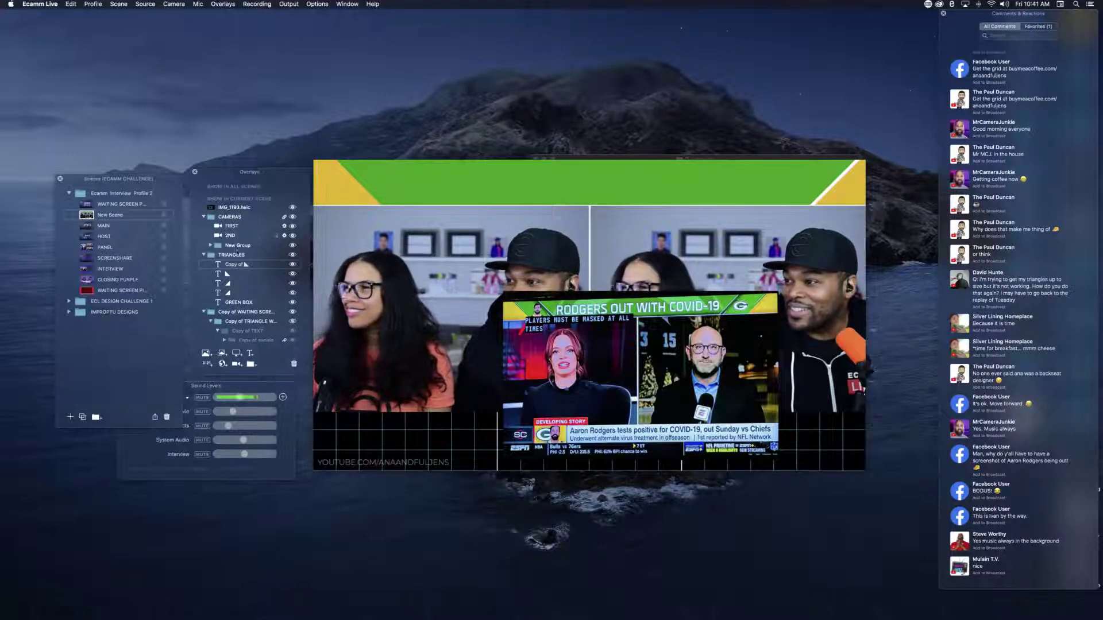
double_click(339, 190)
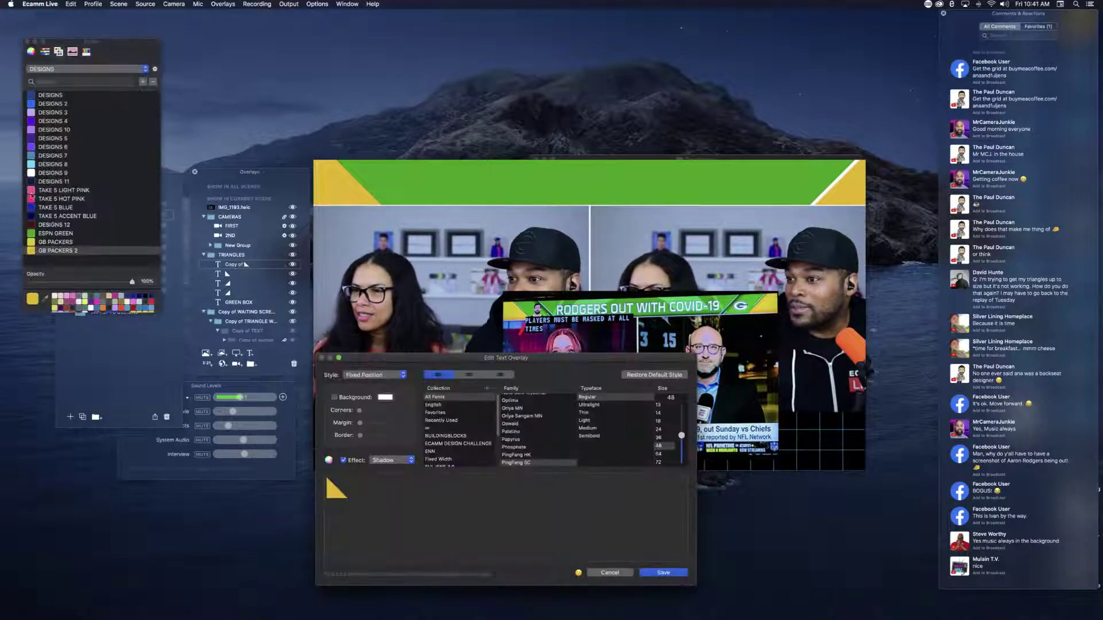
left_click(34, 174)
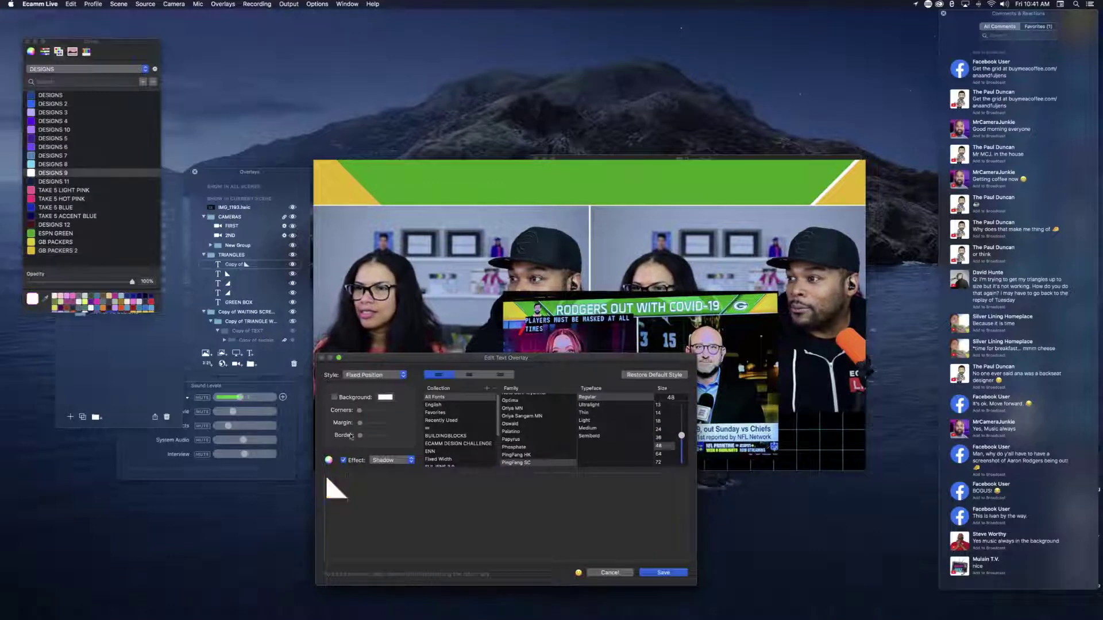
left_click(663, 573)
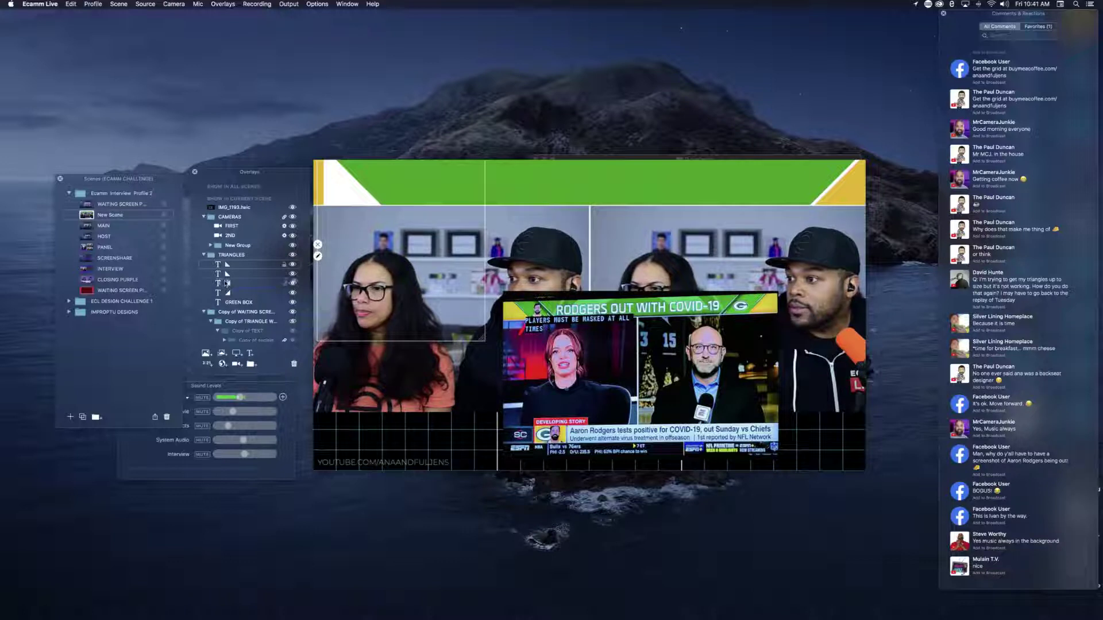
Step: Stack the white left triangle beneath the yellow one and shift it outward to leave a thin white slanted edge
left_click(225, 283)
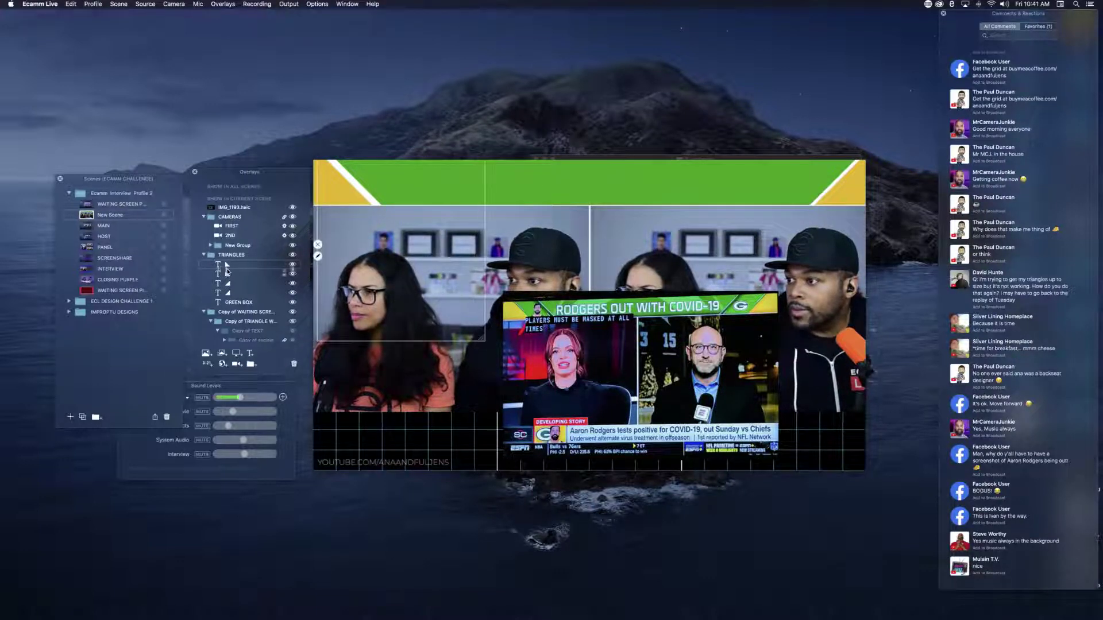
left_click(292, 264)
mouse_move(365, 188)
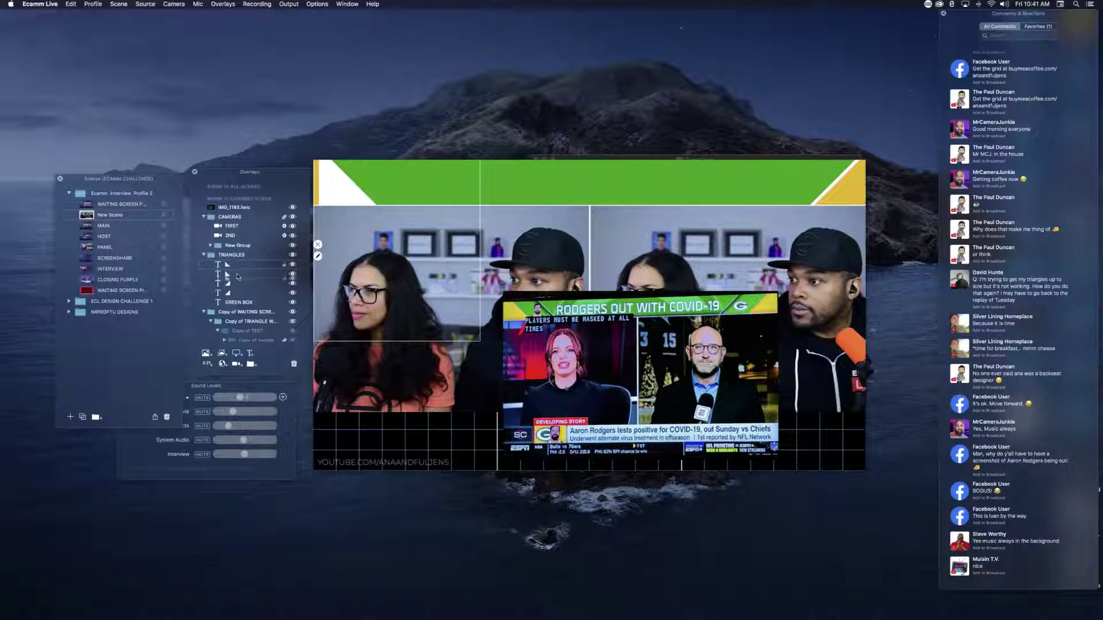
left_click(292, 264)
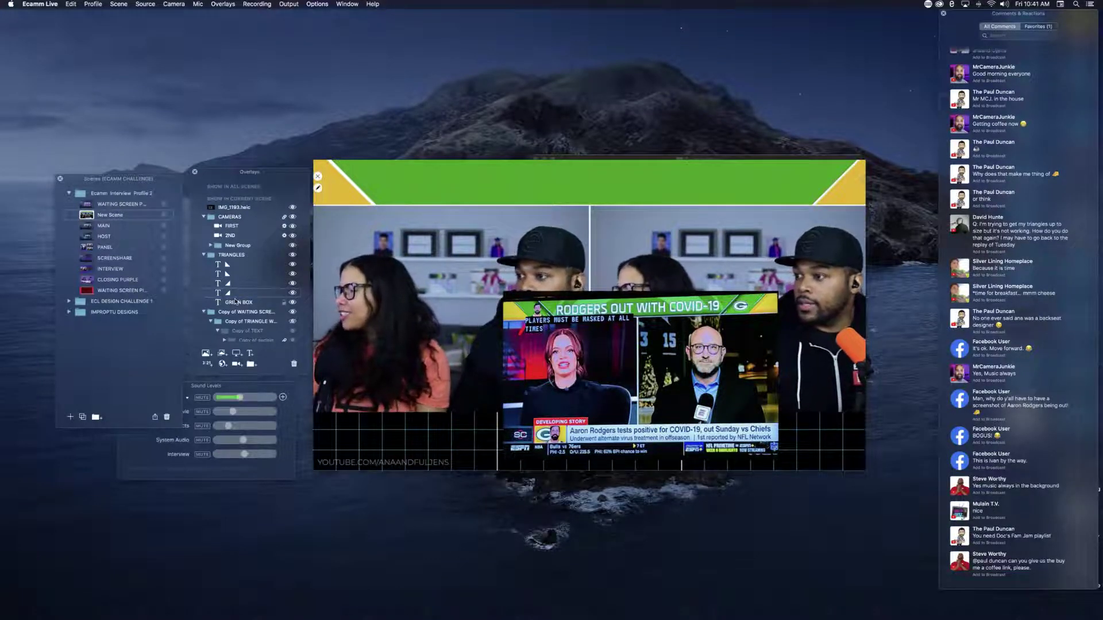
Step: Bring the white right triangle in front of the yellow one to demonstrate the layering, and restack it beneath
mouse_move(236, 301)
left_mouse_down()
mouse_move(236, 292)
mouse_move(255, 299)
left_mouse_up()
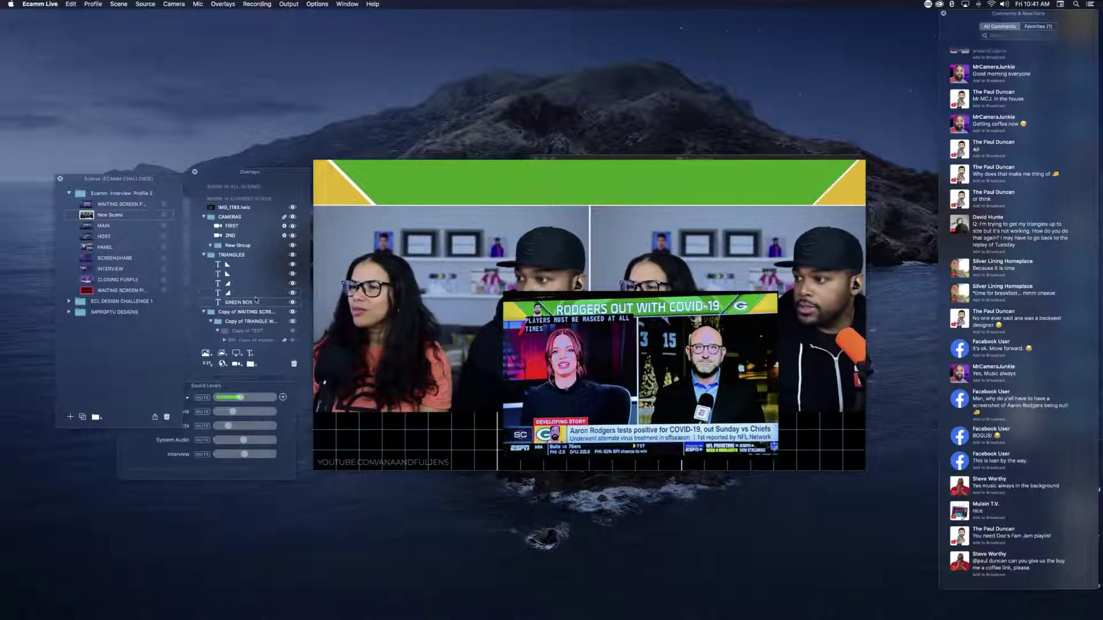
mouse_move(828, 198)
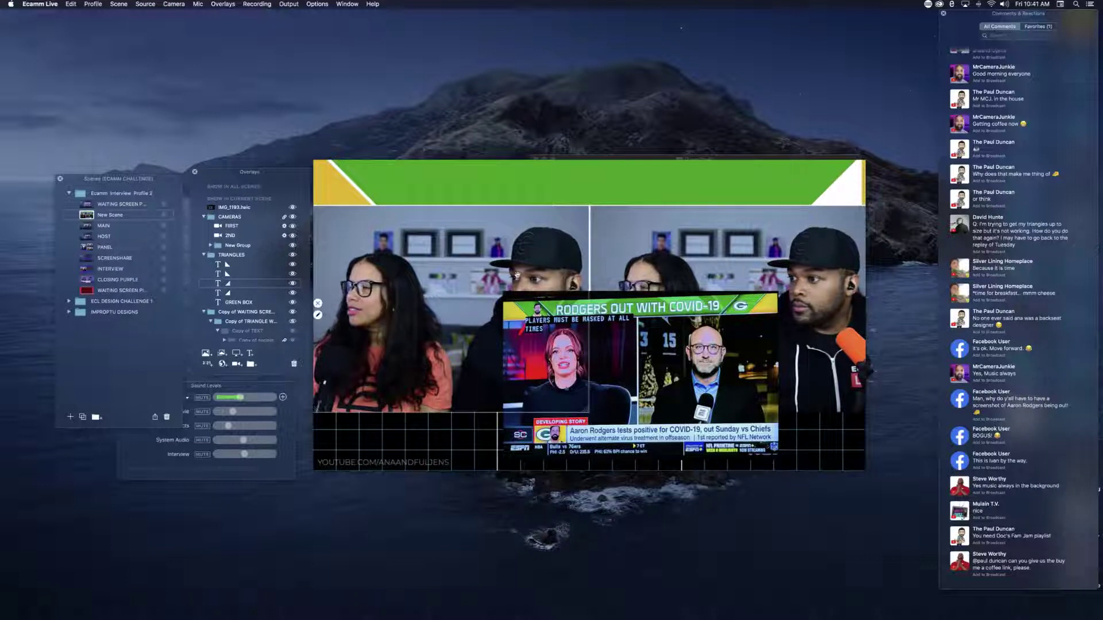
left_click_drag(242, 284, 241, 296)
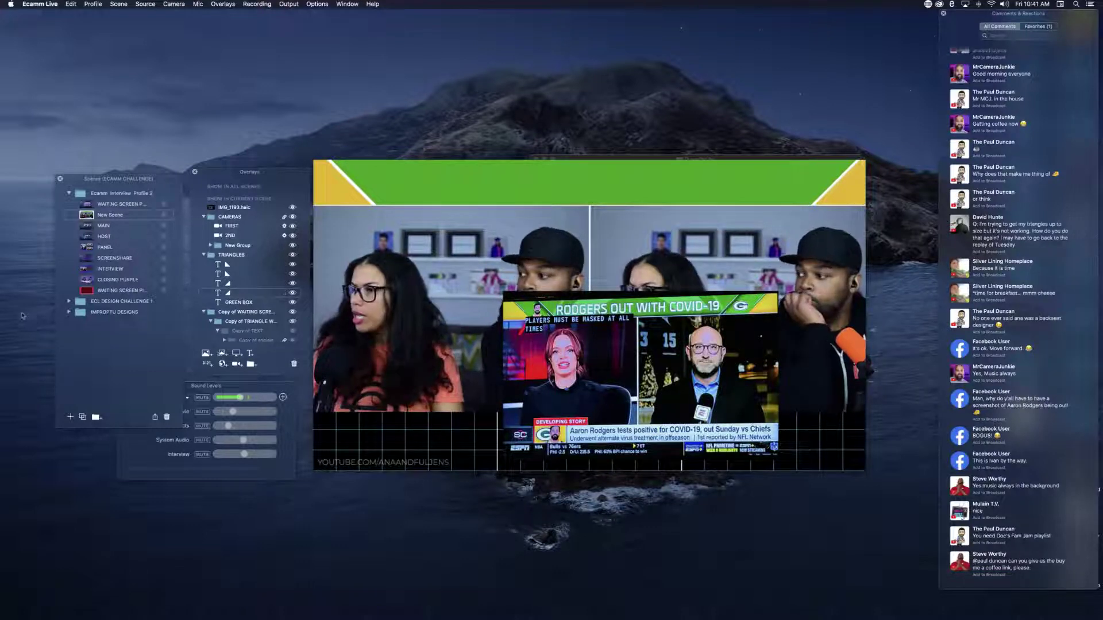
Step: Toggle the IMG_1193.heic reference image to compare it with the scene, leaving the image hidden
left_click(503, 377)
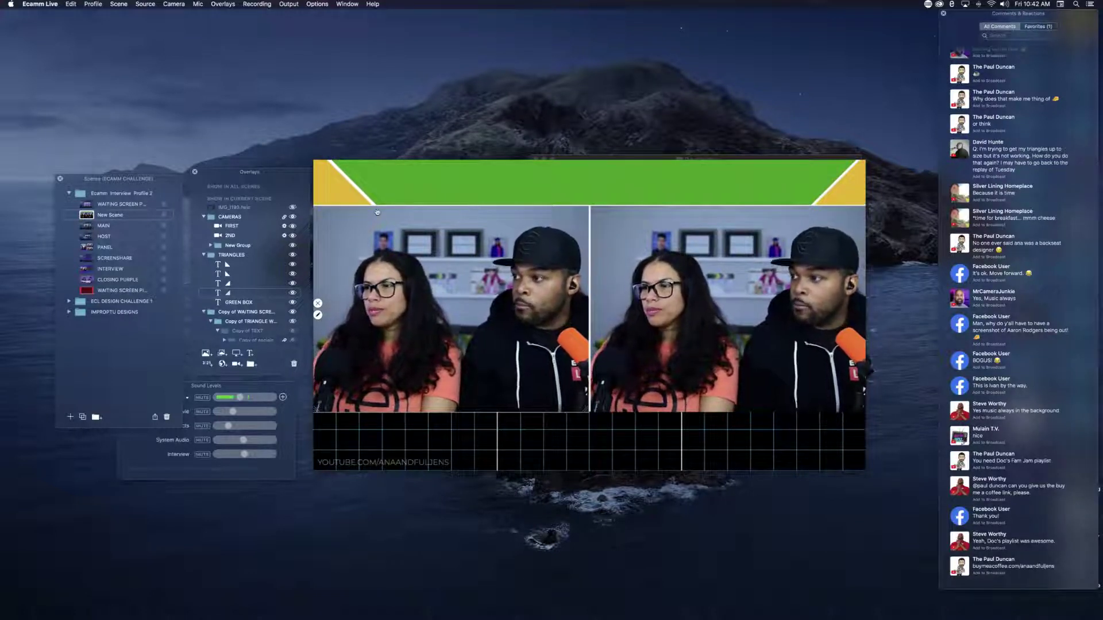
mouse_move(346, 198)
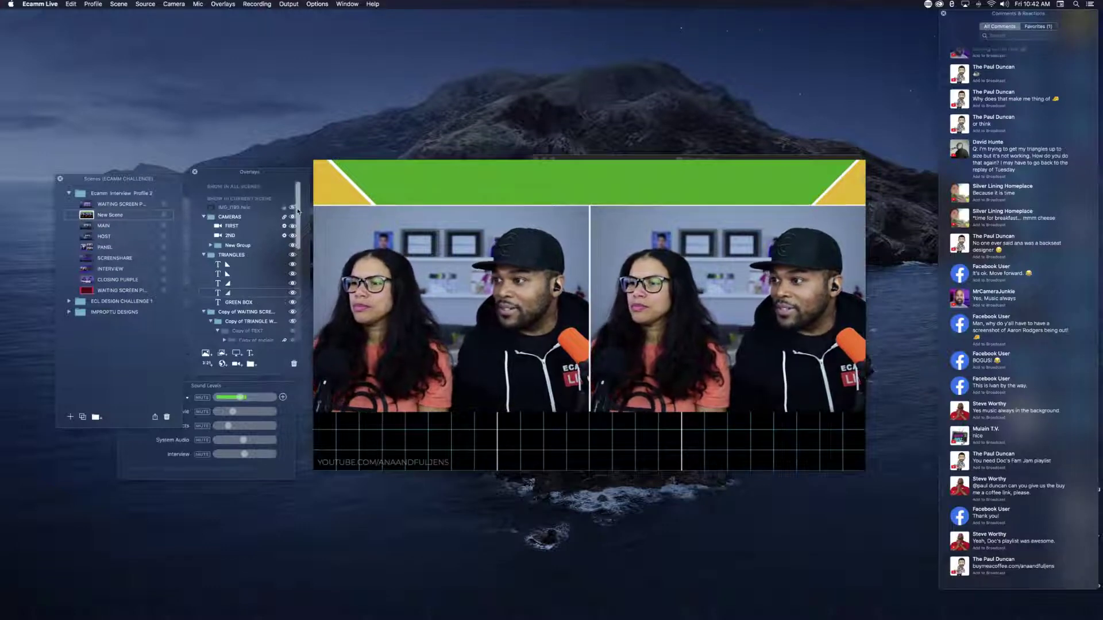
left_click(235, 207)
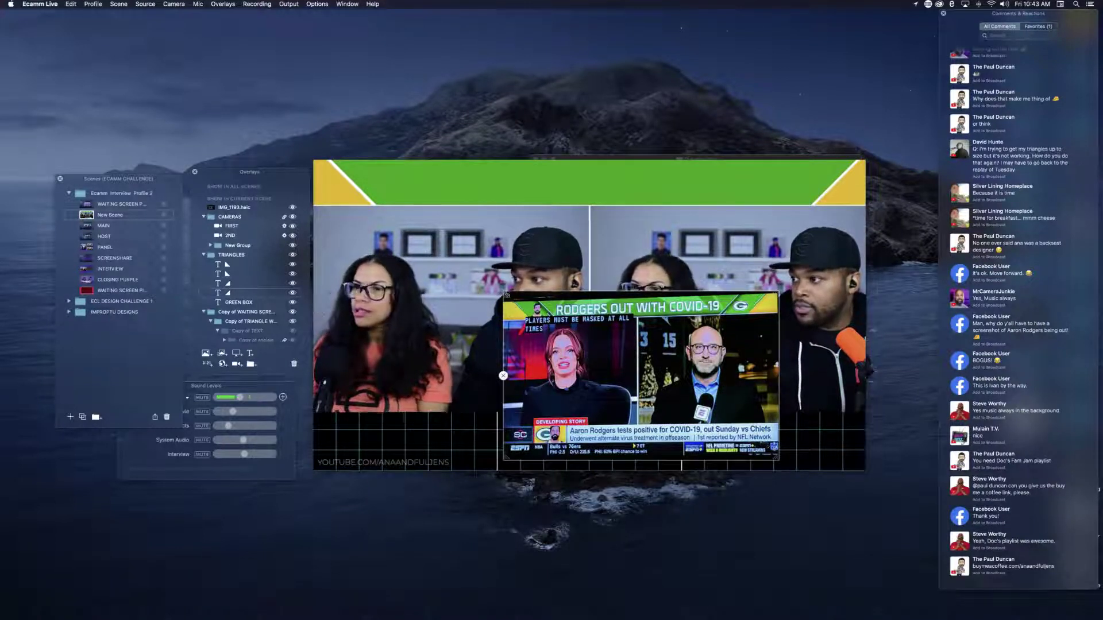
left_click(504, 377)
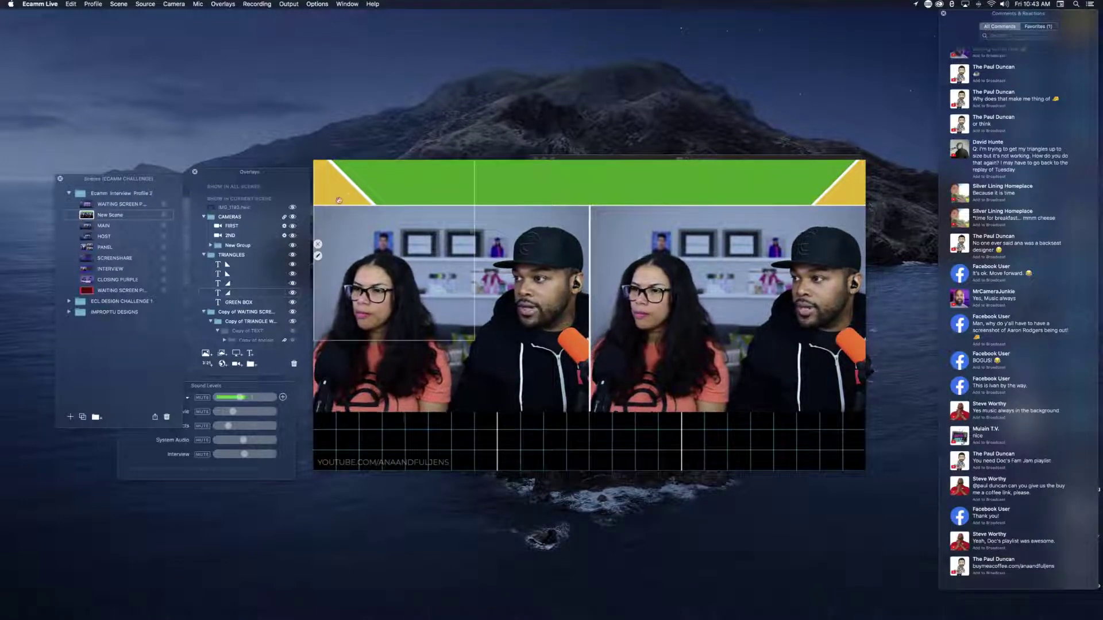
Step: Duplicate the left yellow triangle and enlarge the copy over the green bar's left end
left_click_drag(340, 188, 397, 198)
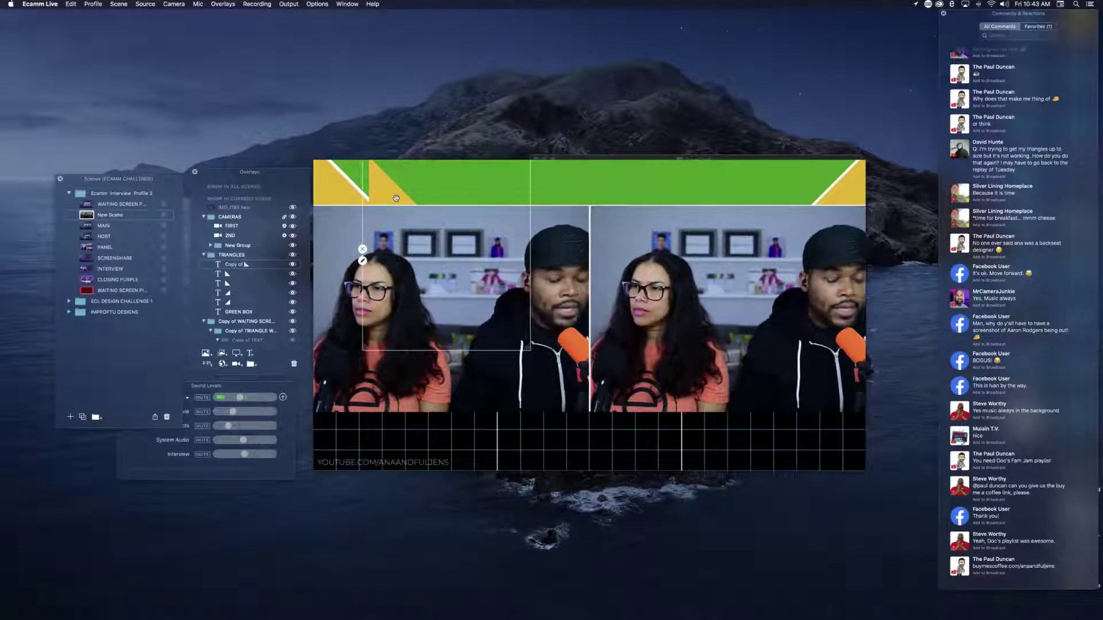
scroll(396, 198, "up", 5)
scroll(395, 198, "up", 8)
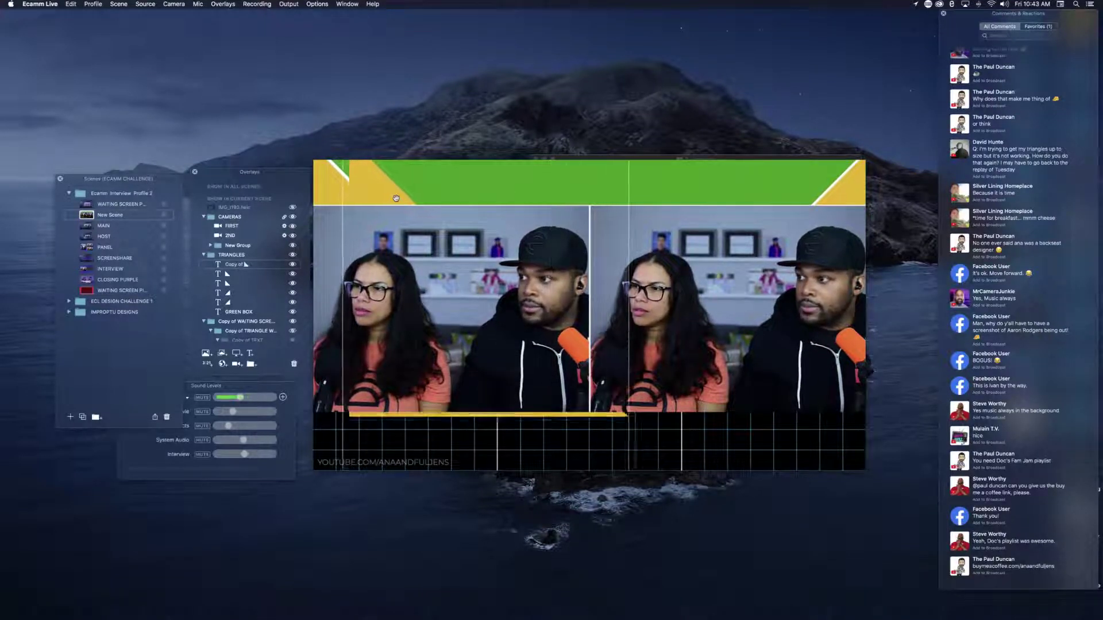
Step: Recolor the enlarged left triangle copy to Licorice black at 70% opacity and save the overlay
double_click(358, 183)
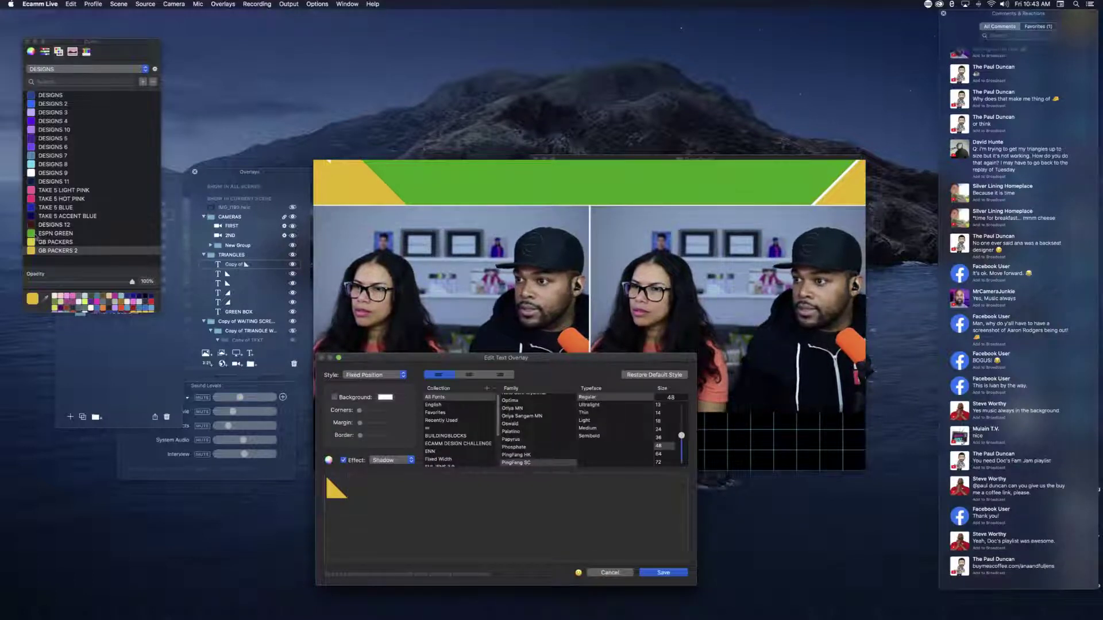
left_click(31, 235)
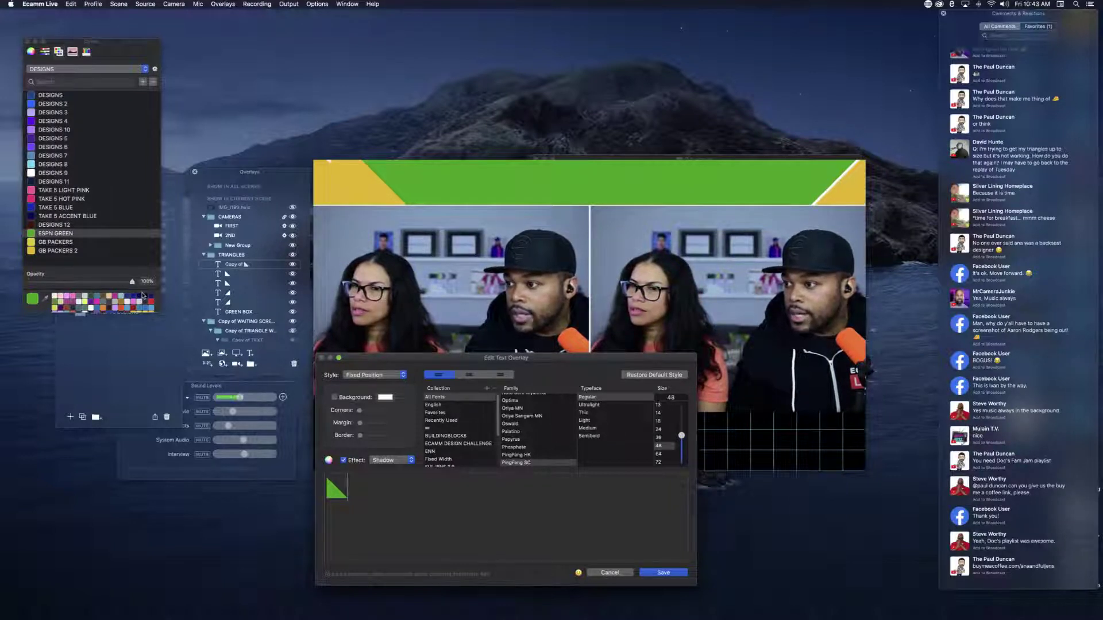
left_click(143, 295)
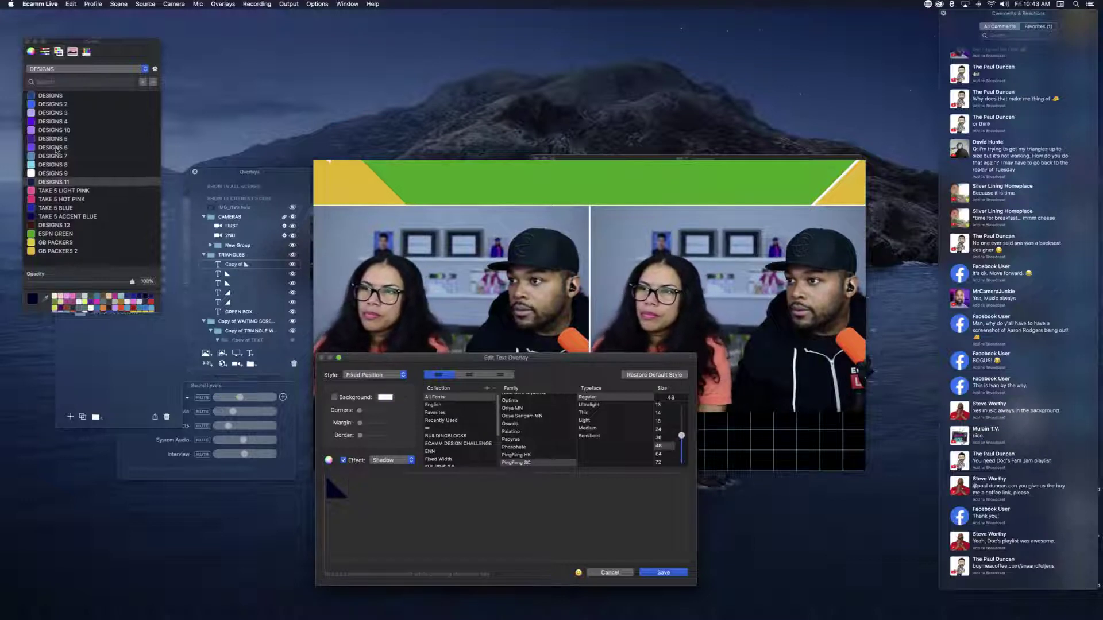
left_click(86, 52)
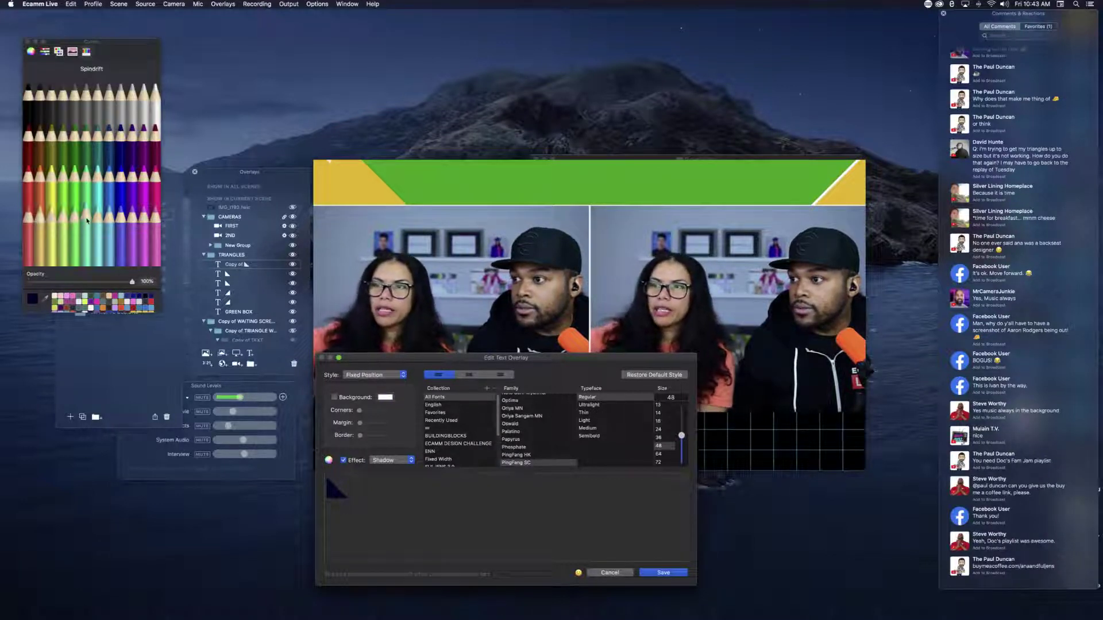
left_click(29, 87)
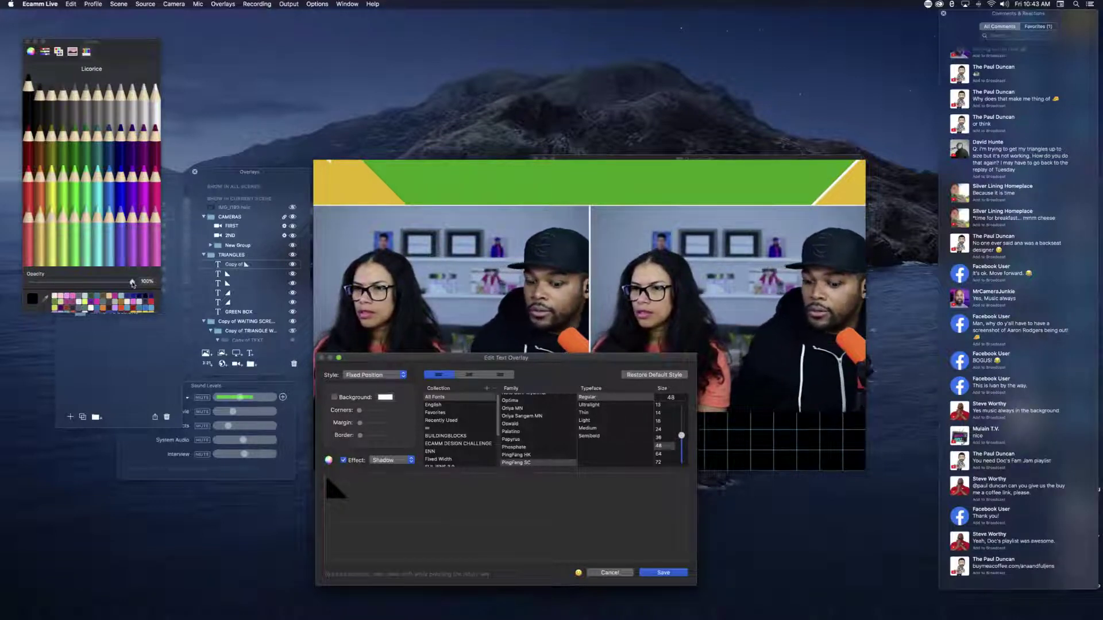
left_click_drag(132, 282, 106, 282)
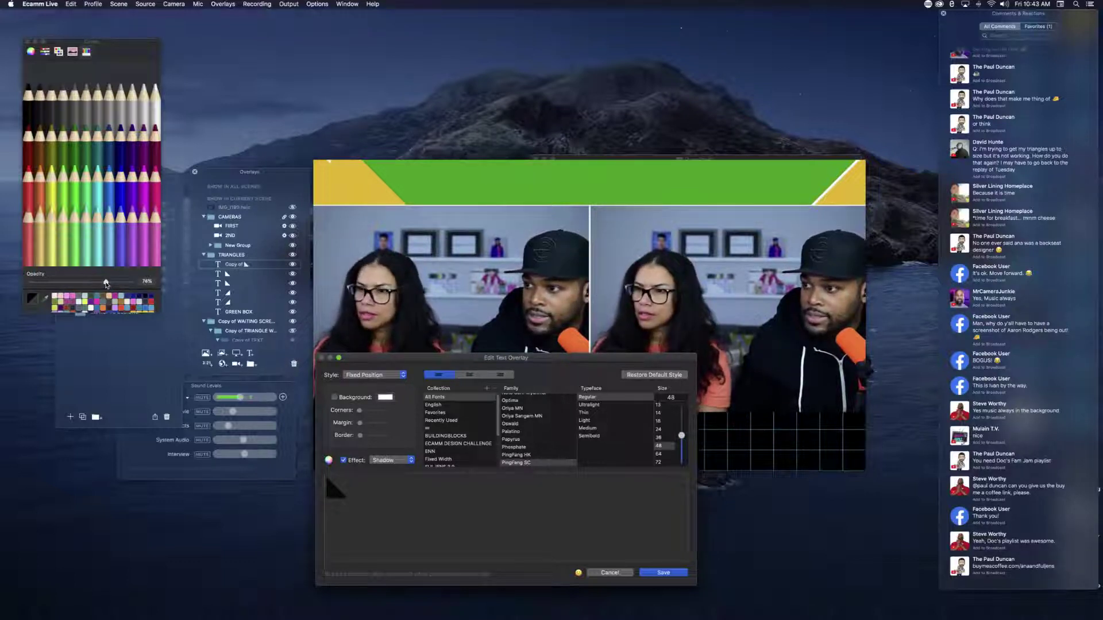
left_click_drag(108, 284, 101, 282)
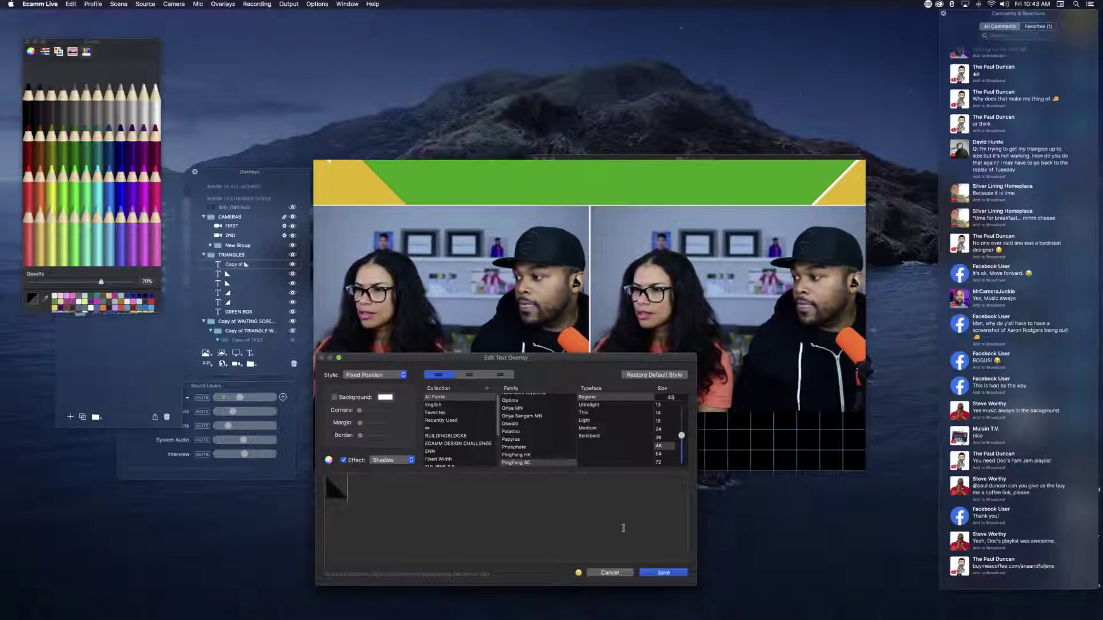
left_click(657, 574)
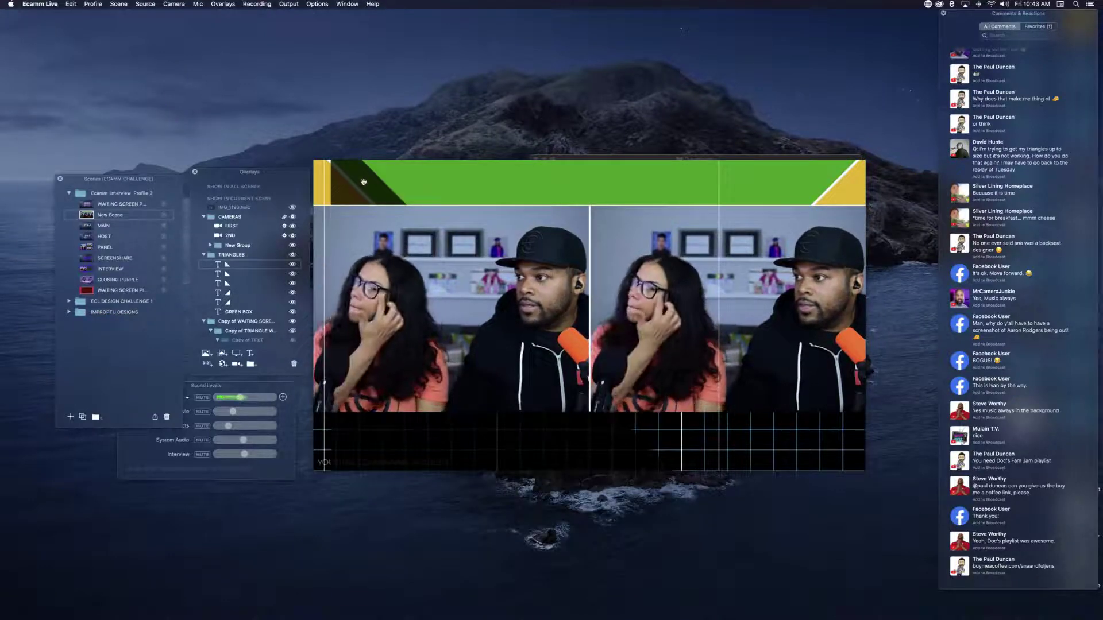
Step: Nudge the dark triangle outward, stack it just above GREEN BOX beneath the other triangles, and reduce its opacity to 60%
left_click_drag(375, 183, 362, 186)
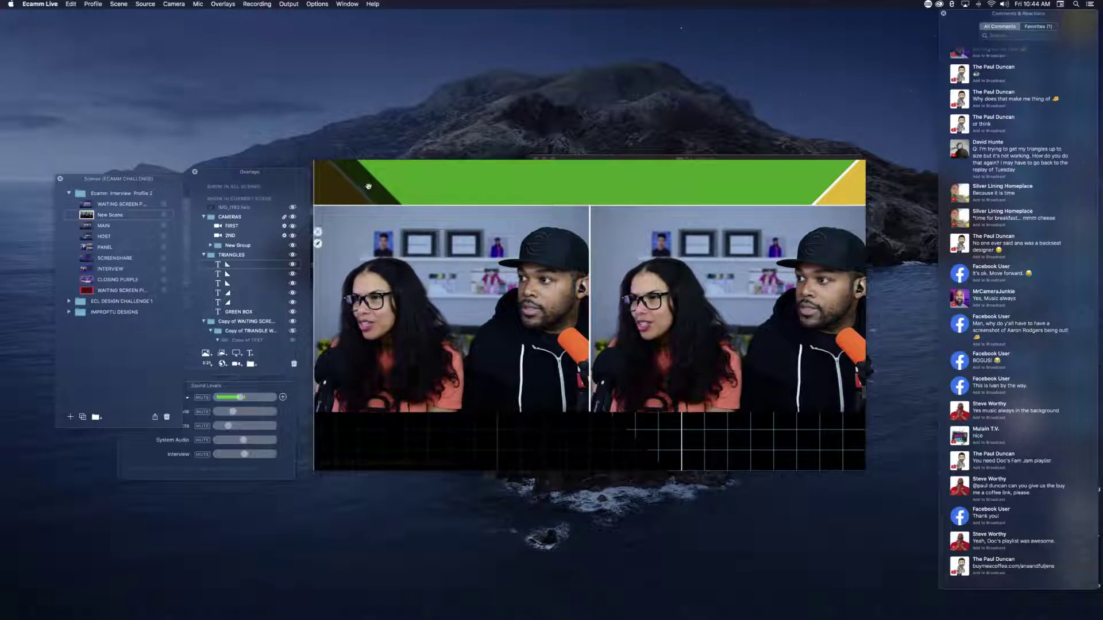
left_click_drag(230, 265, 242, 311)
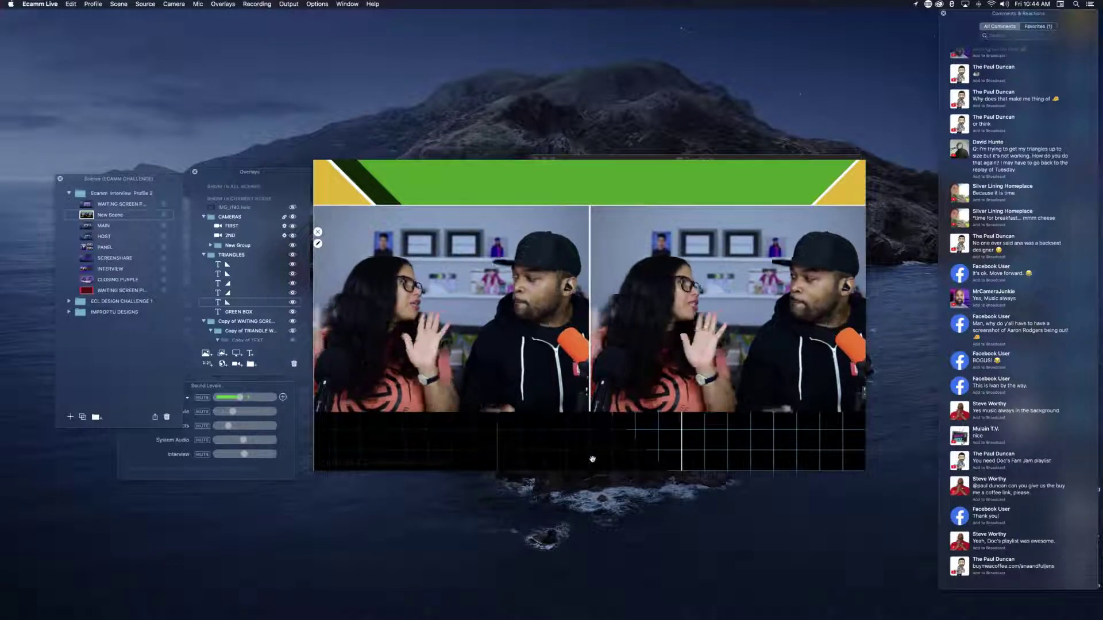
double_click(457, 462)
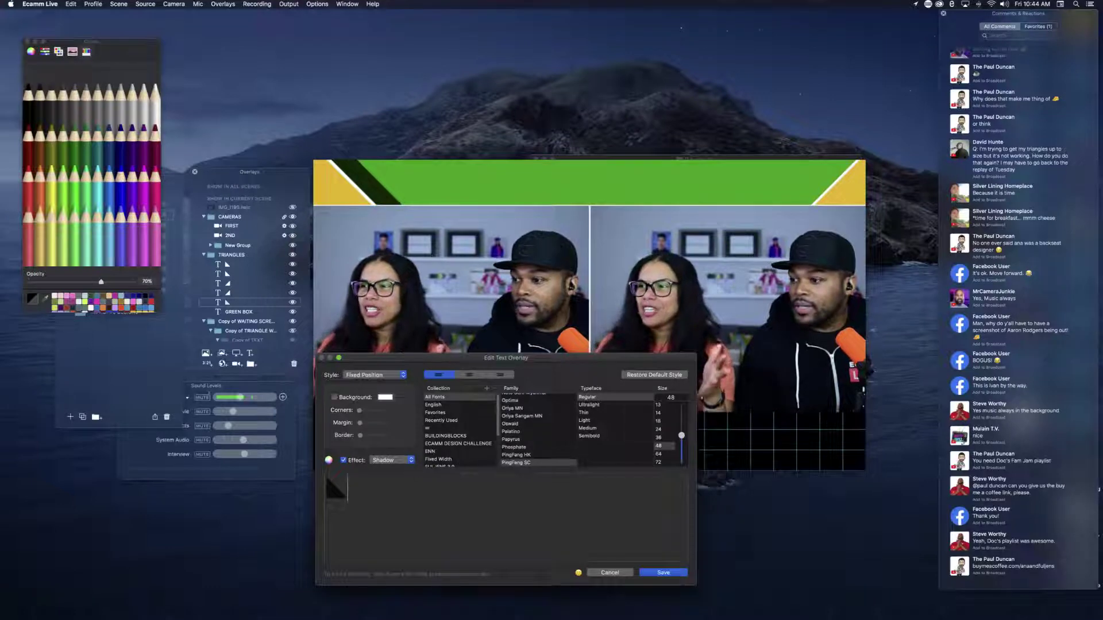
left_click_drag(101, 282, 91, 283)
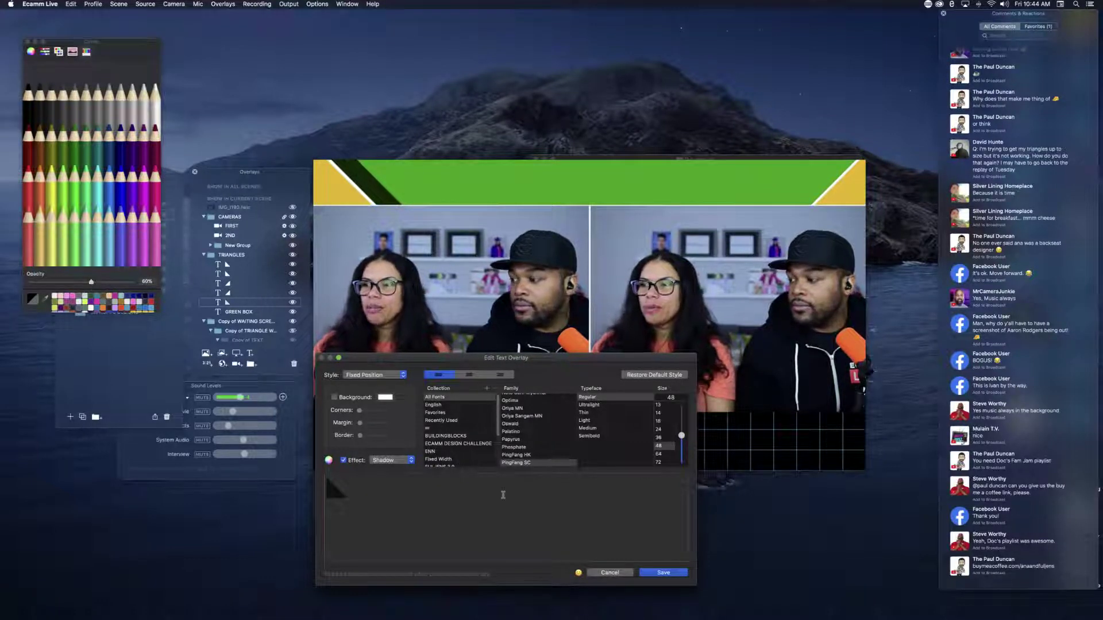
left_click(649, 571)
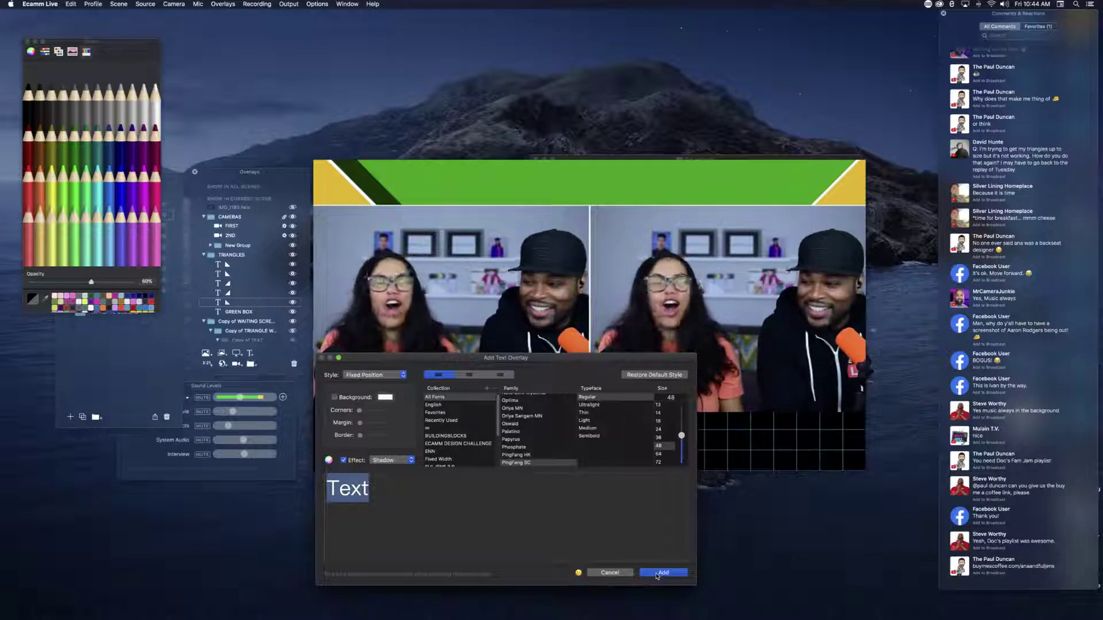
Step: Add a Snow white text overlay reading ROGERS RECOVERS and place it near the middle of the green bar
type("ROGER")
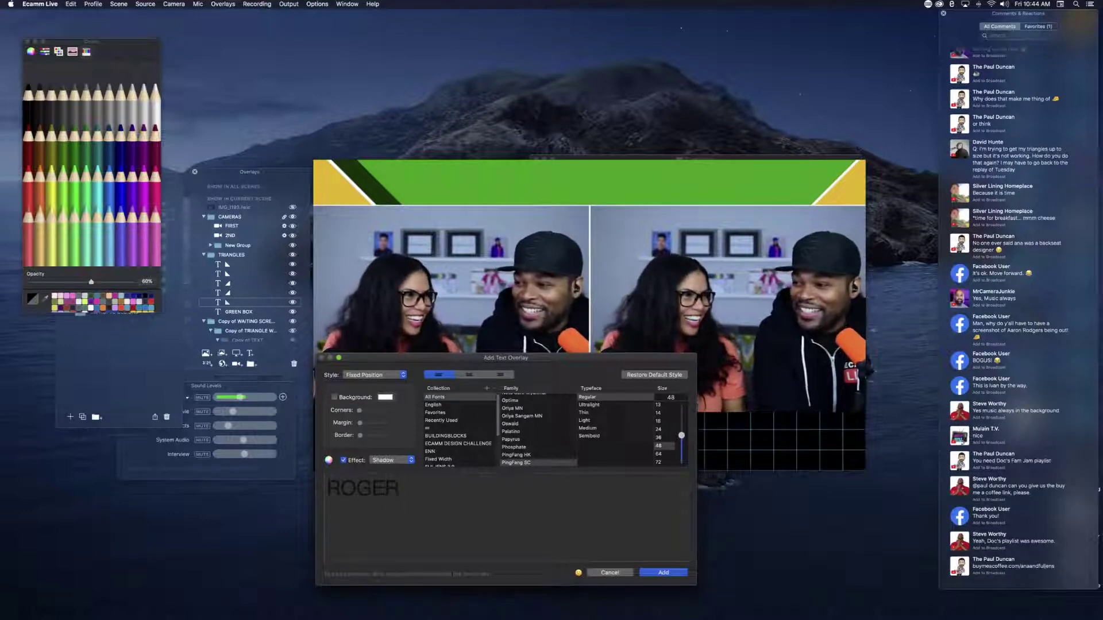
type("S RECOVERS")
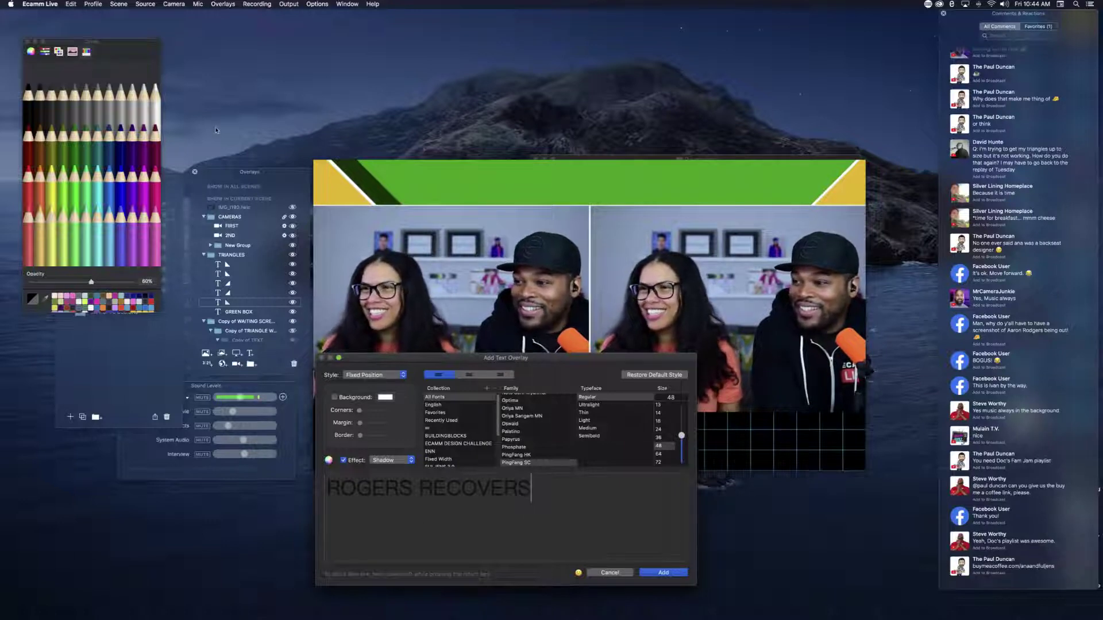
left_click(156, 89)
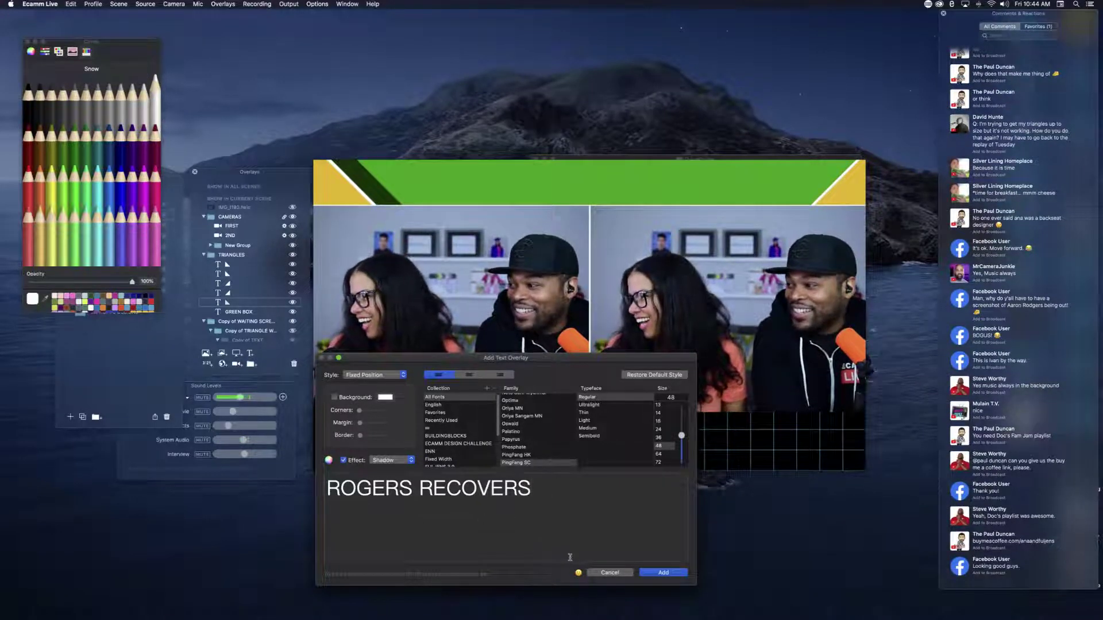
left_click(655, 573)
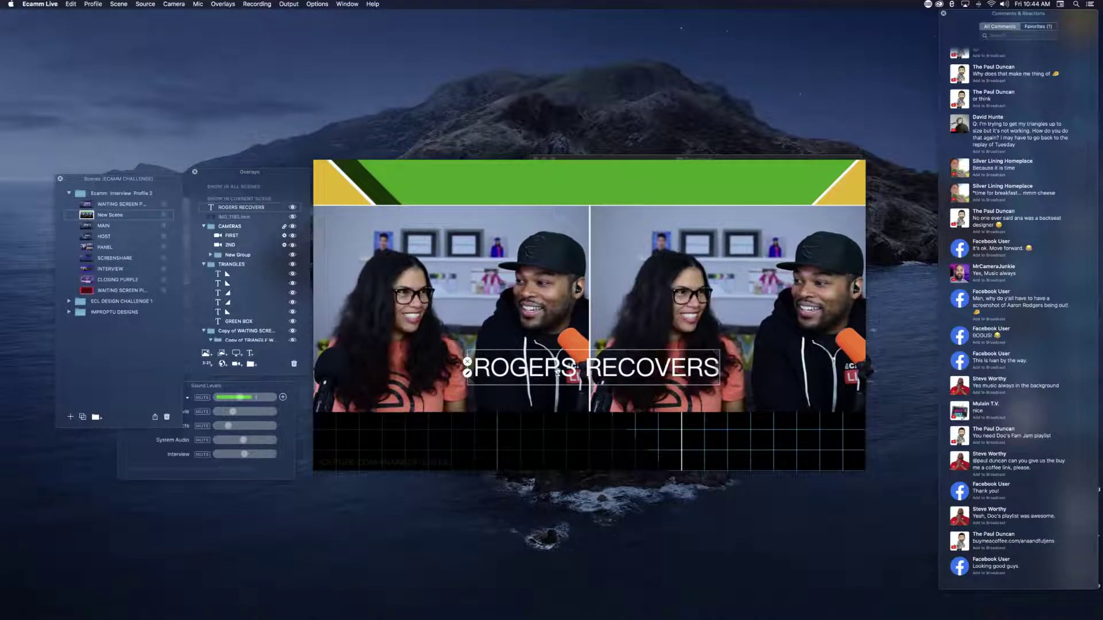
left_click_drag(557, 372, 550, 188)
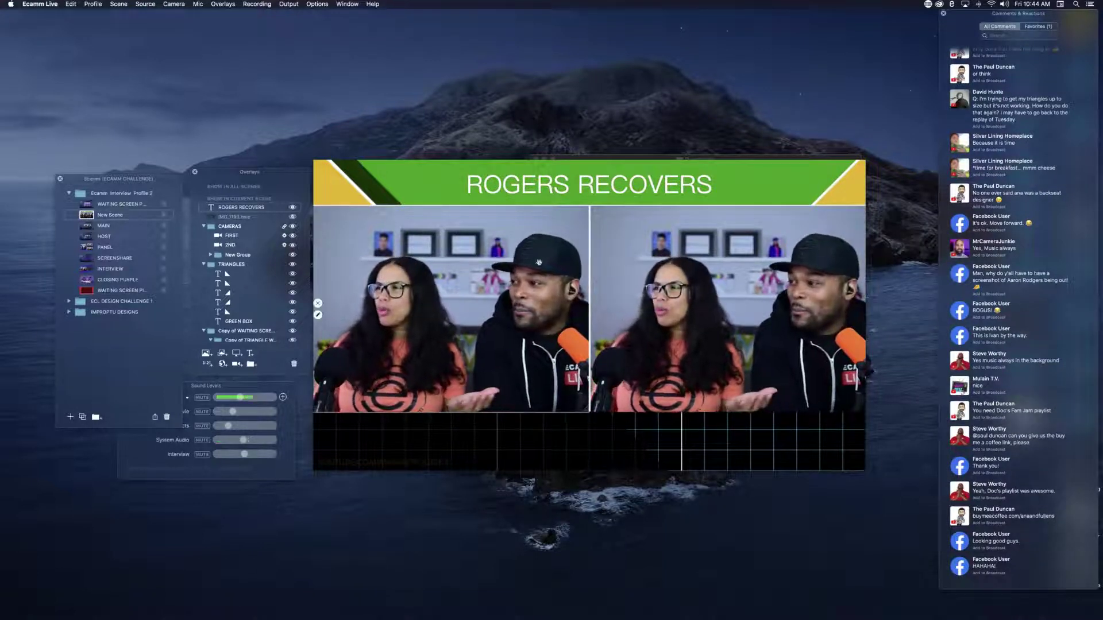
left_click_drag(558, 186, 549, 187)
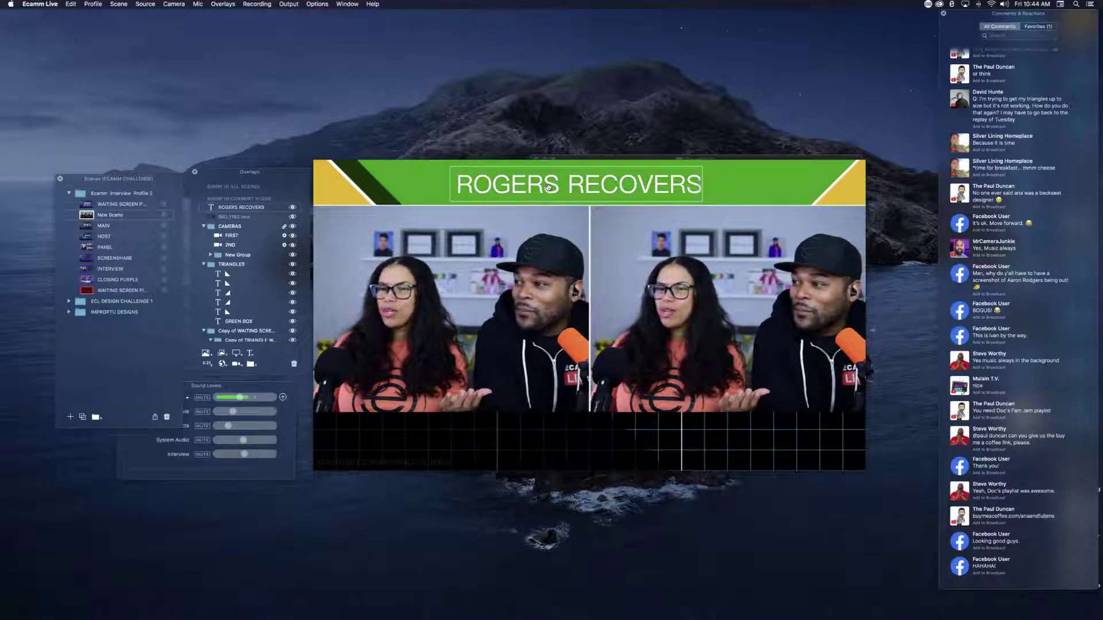